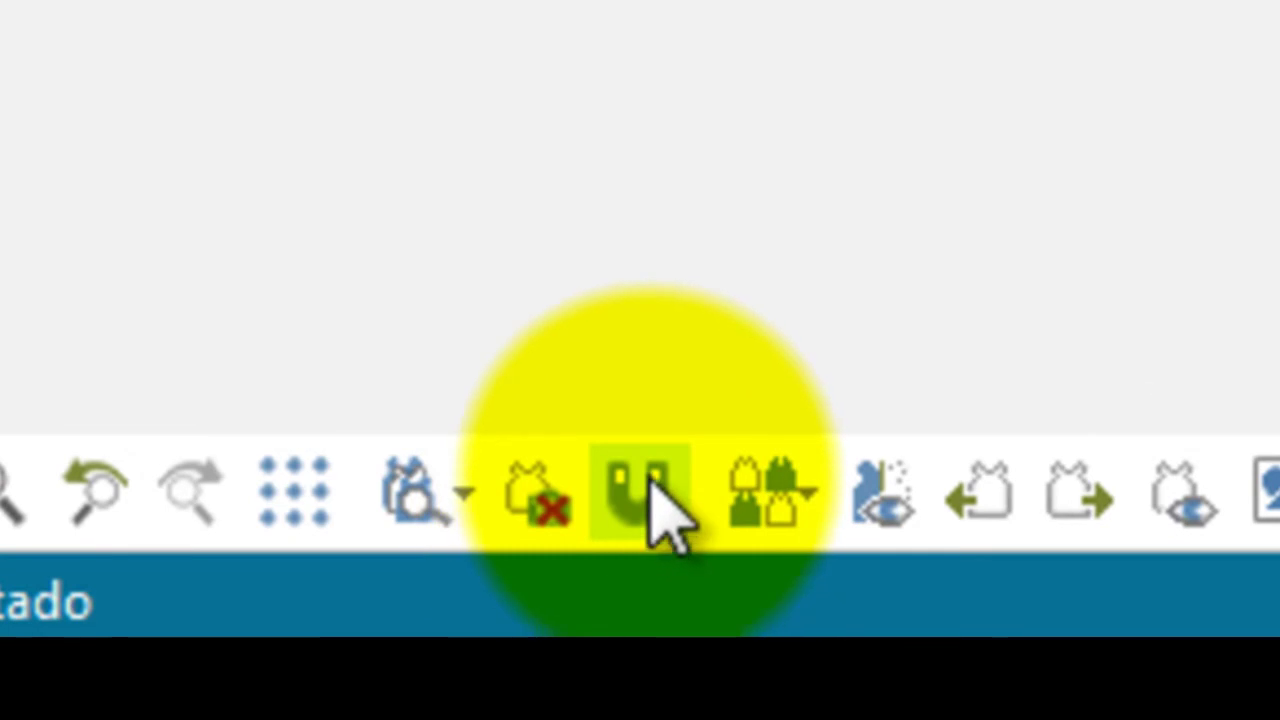
Turn on magnetic snapping and place the first corner of a rectangle in the empty drawing area.
click(605, 470)
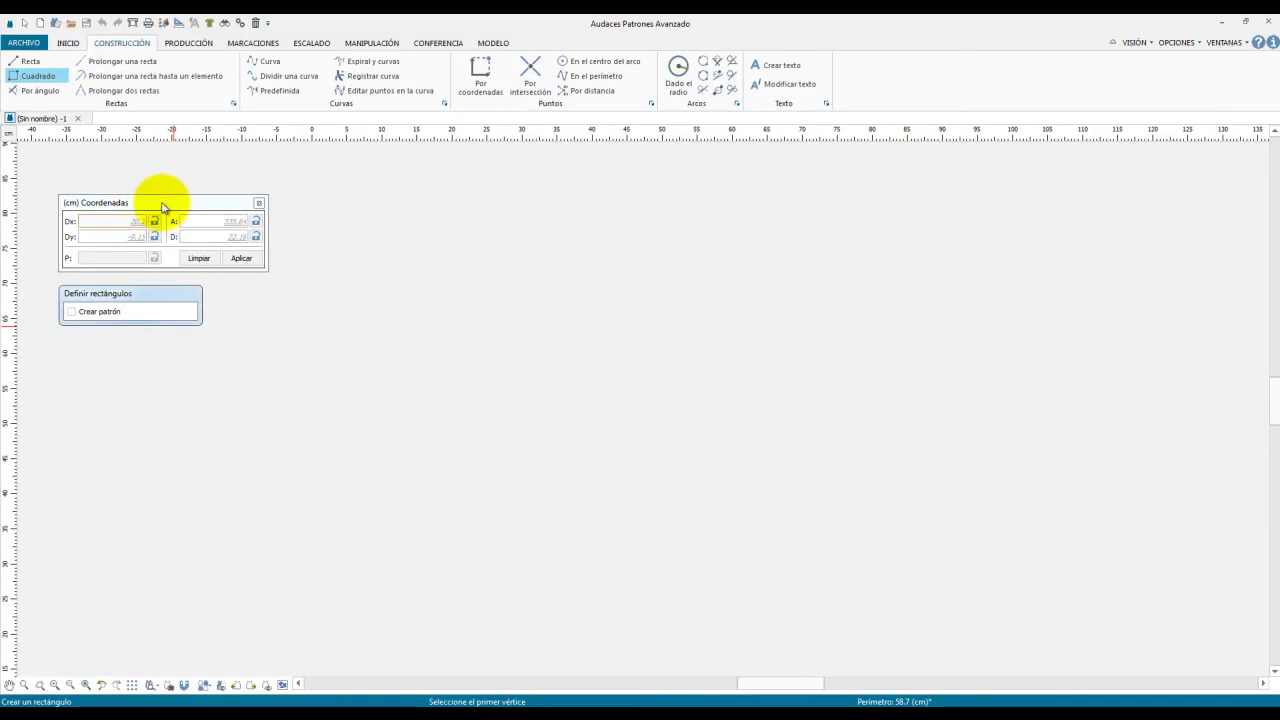
drag(163, 207, 160, 192)
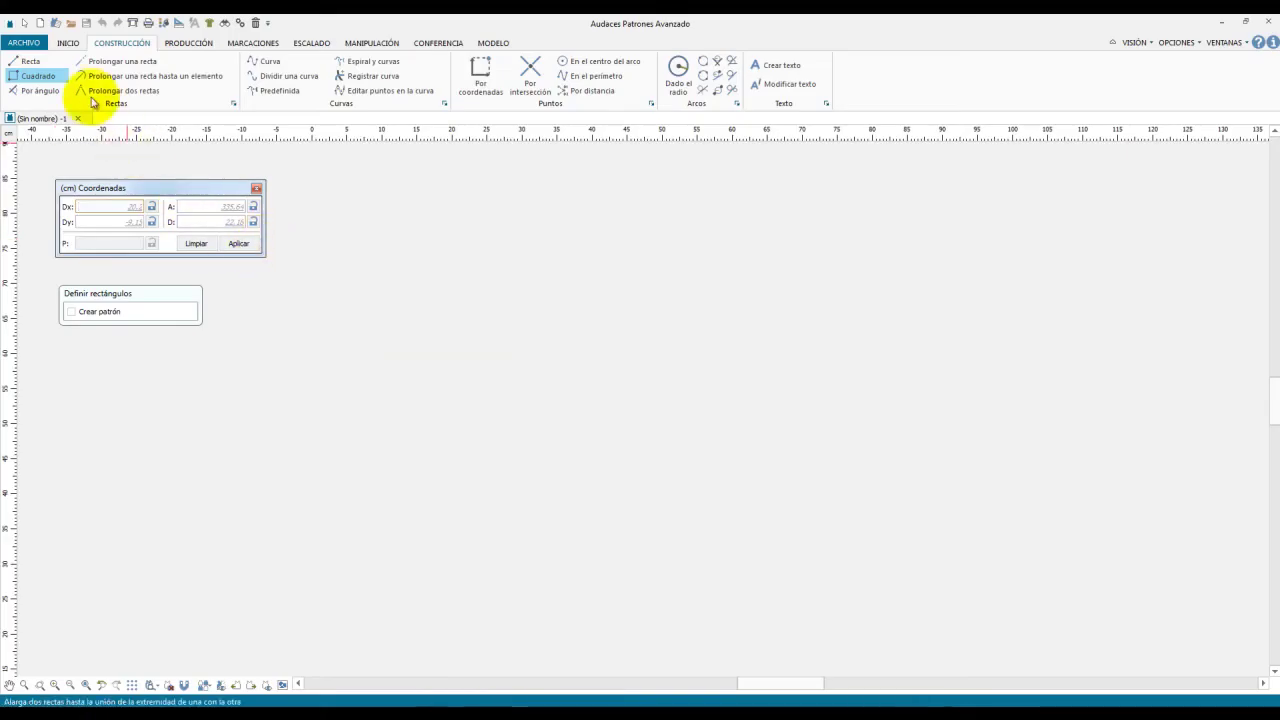
click(38, 76)
click(390, 218)
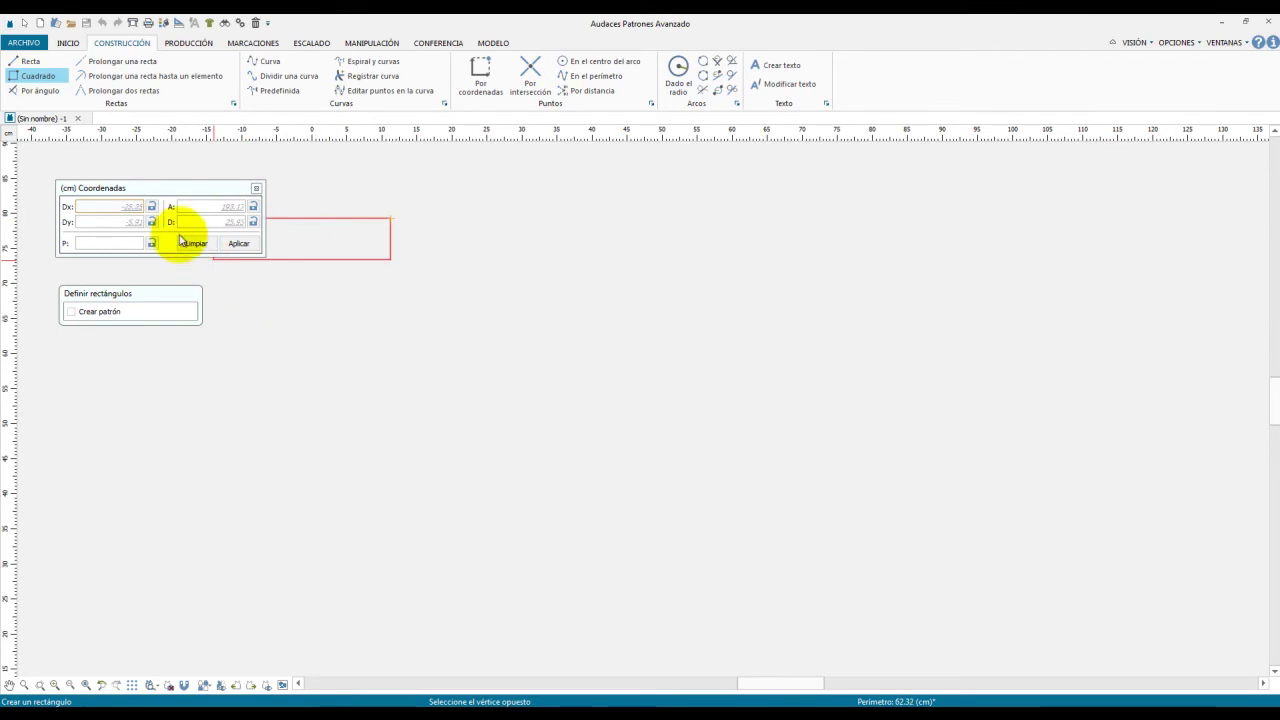
click(95, 207)
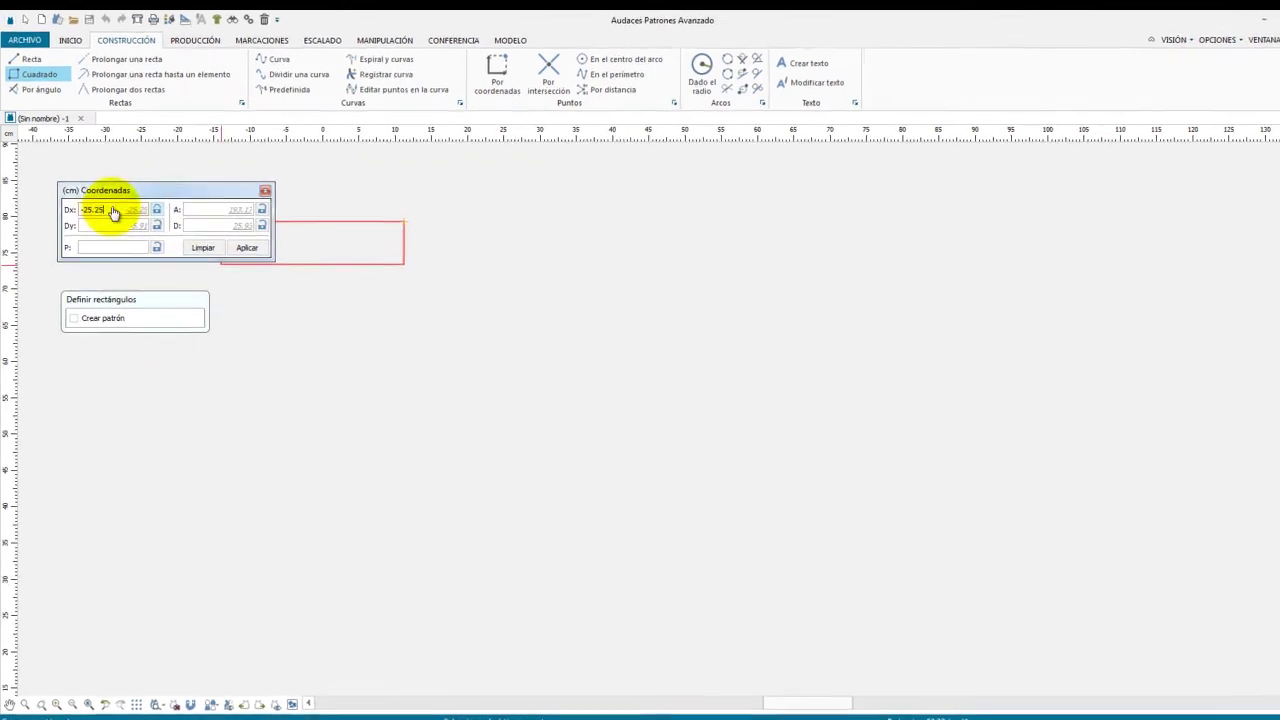
Append "- 24" to the "Contorno Cadera: 96" line in the sticky note and widen the note to fit it.
click(300, 715)
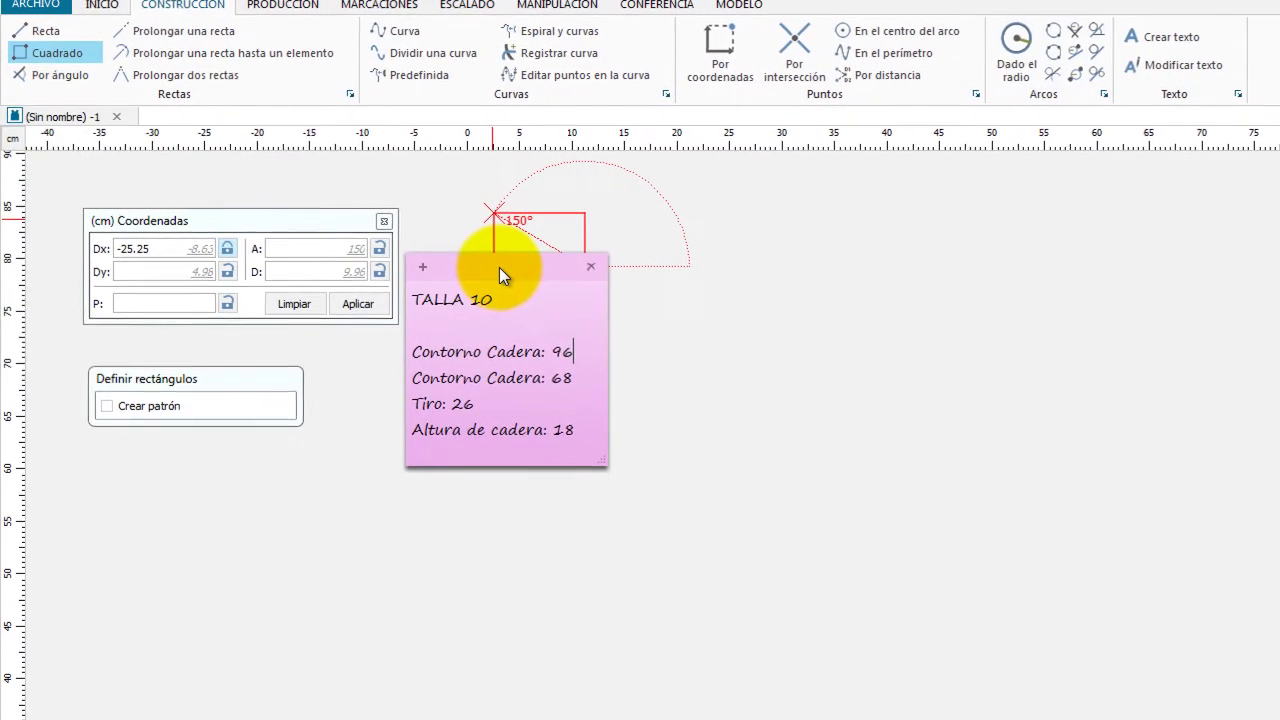
text(-)
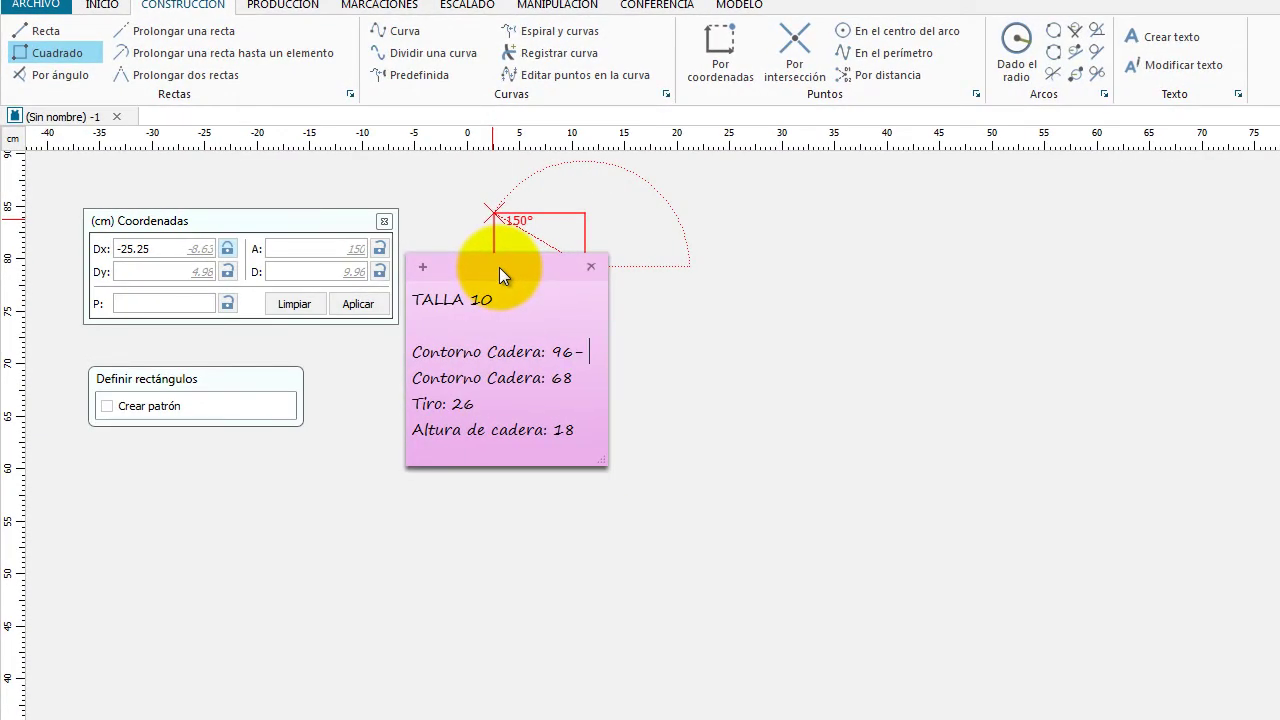
text( 24)
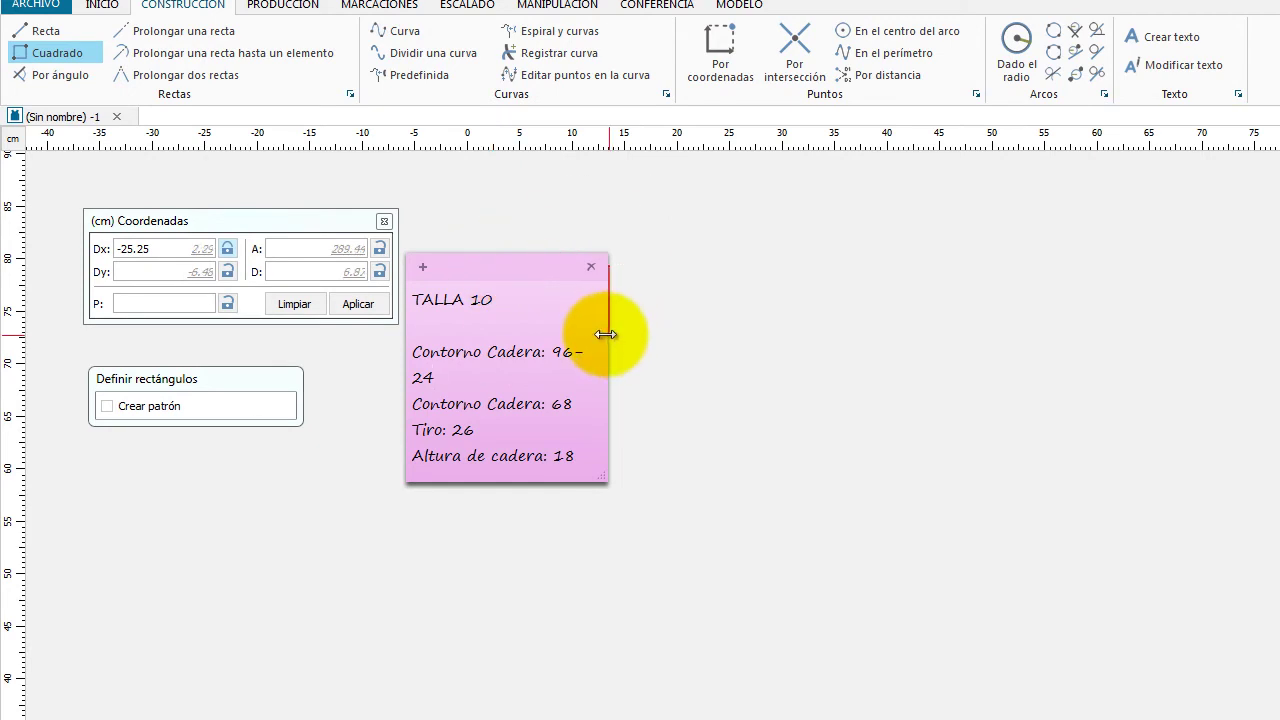
drag(616, 337, 655, 343)
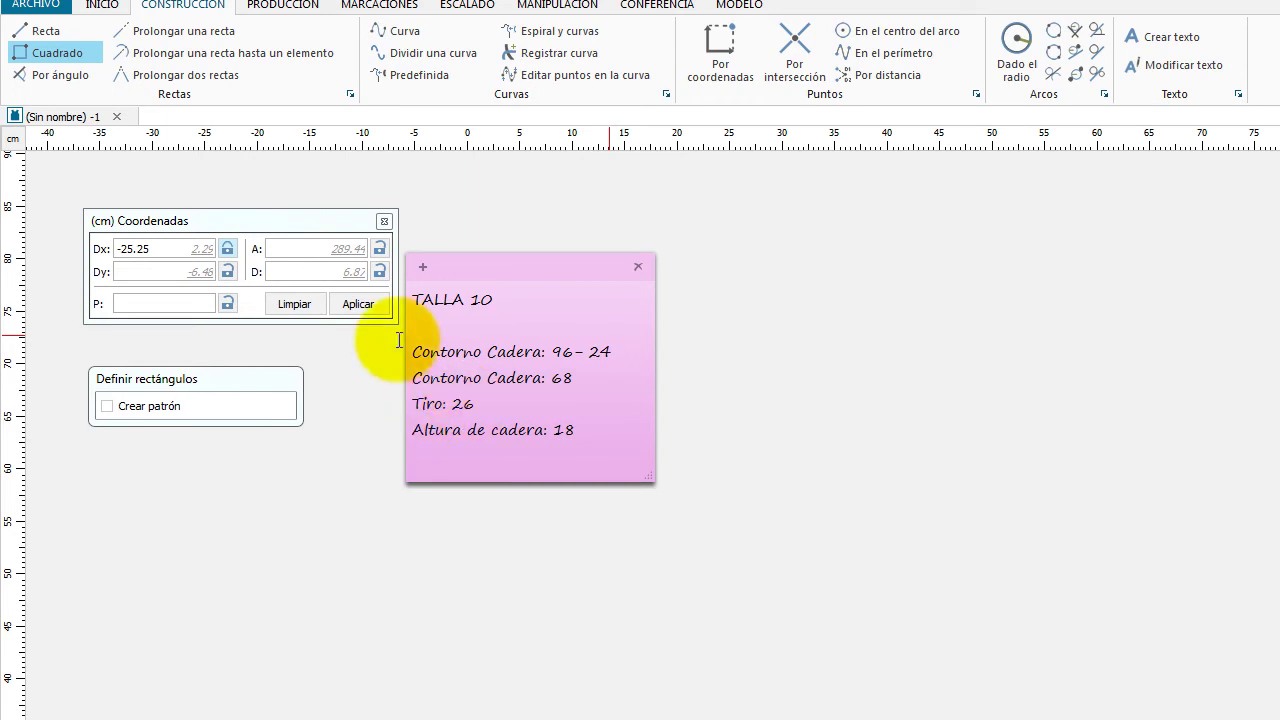
Complete the rectangle below and to the right of its first corner with Dx 24 cm and Dy 26 cm.
click(125, 248)
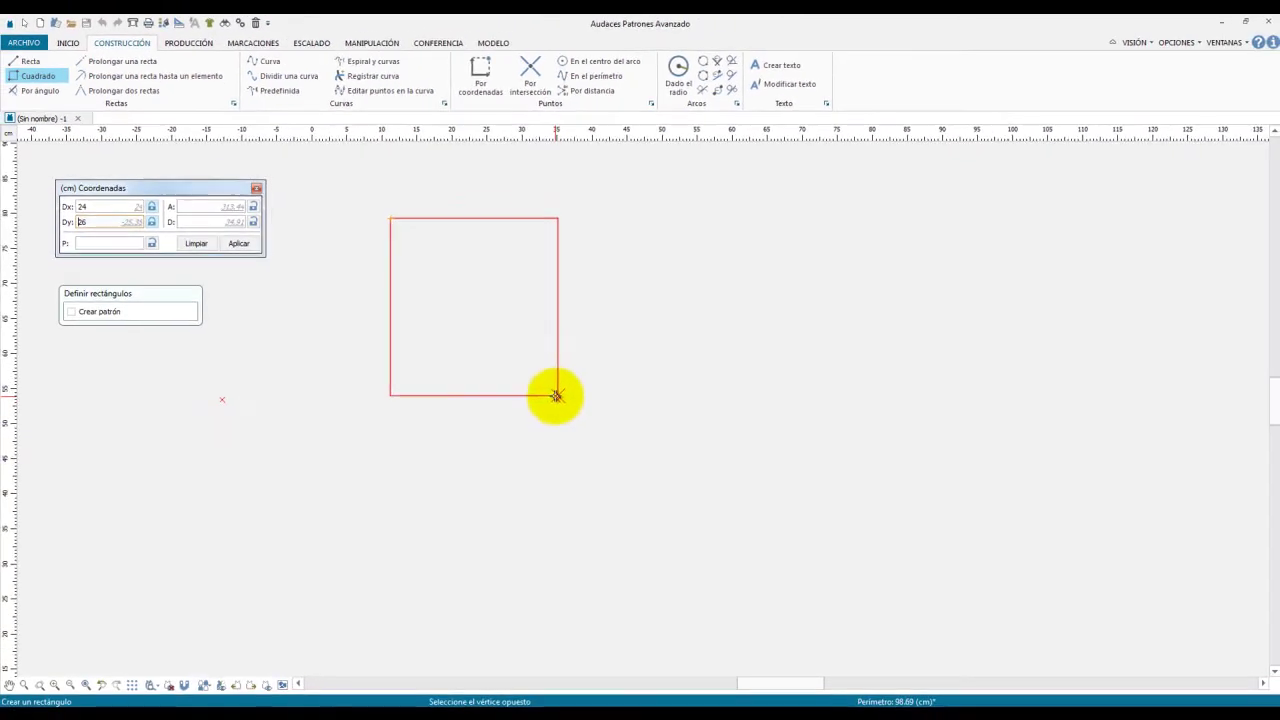
key(Return)
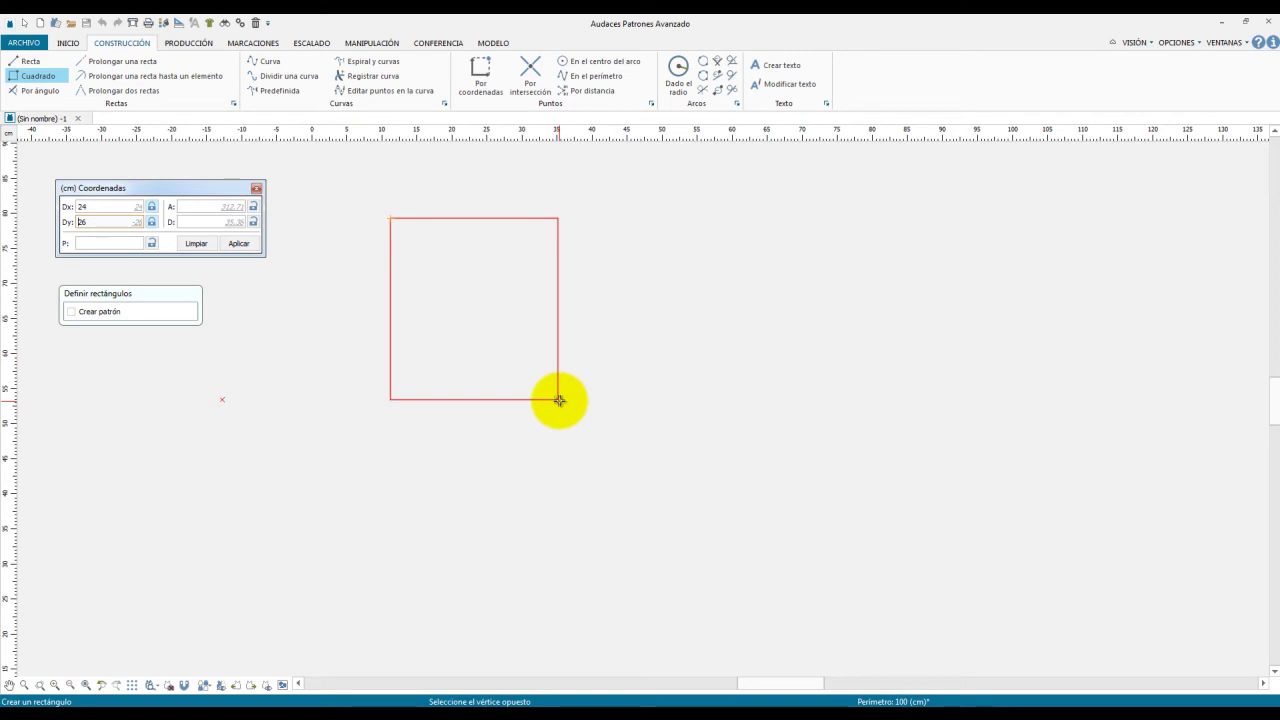
click(558, 400)
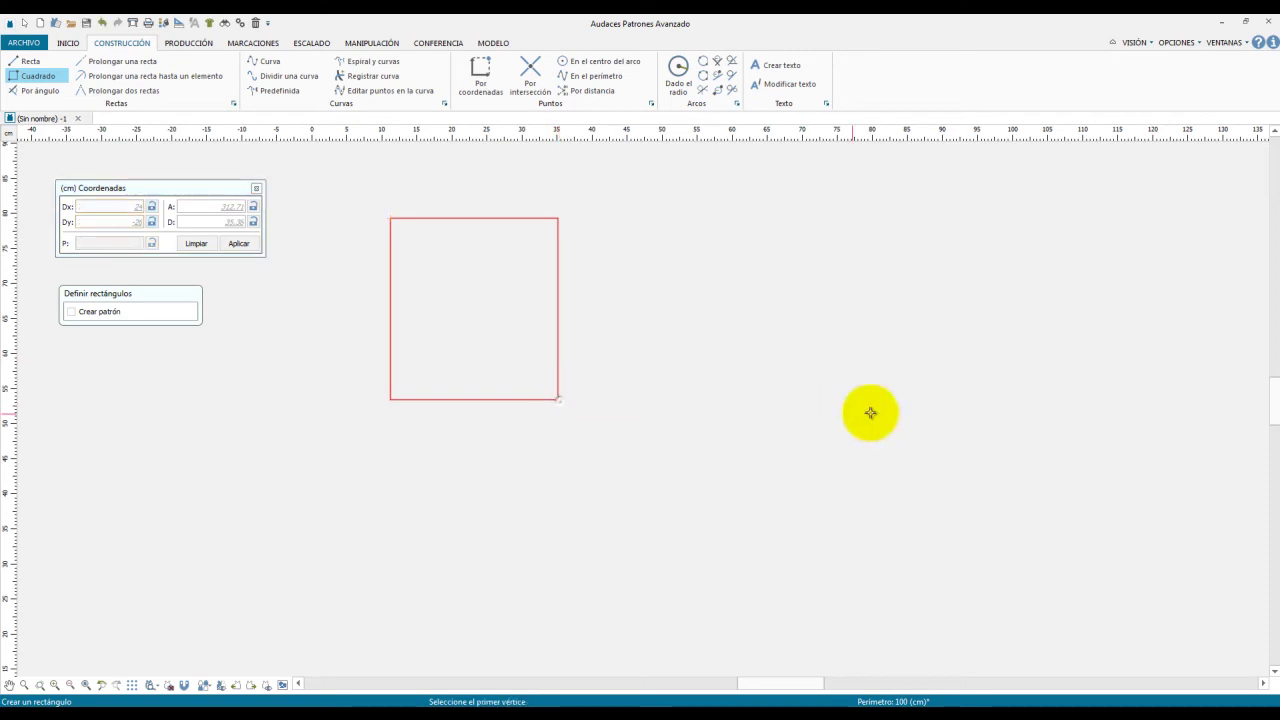
right_click(697, 340)
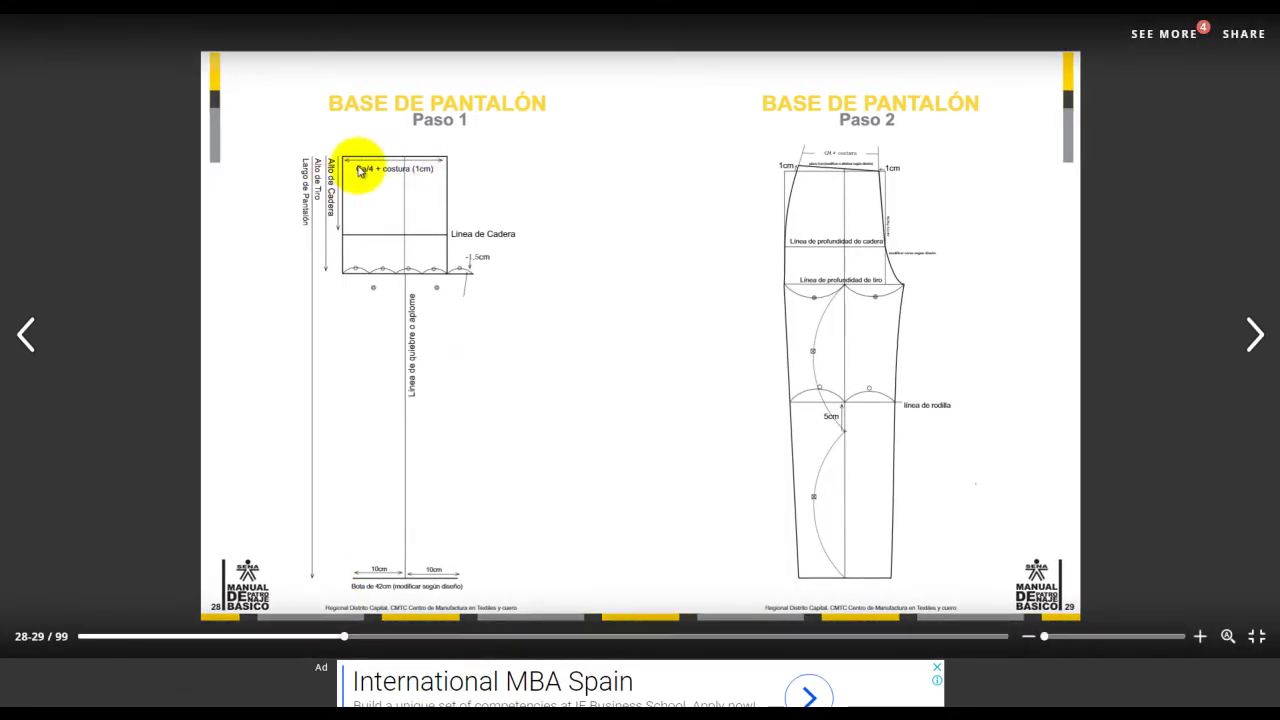
Following the Base de Pantalón diagram and the measurement note, create the hip line parallel to the rectangle's top edge, 18 cm below it.
click(380, 205)
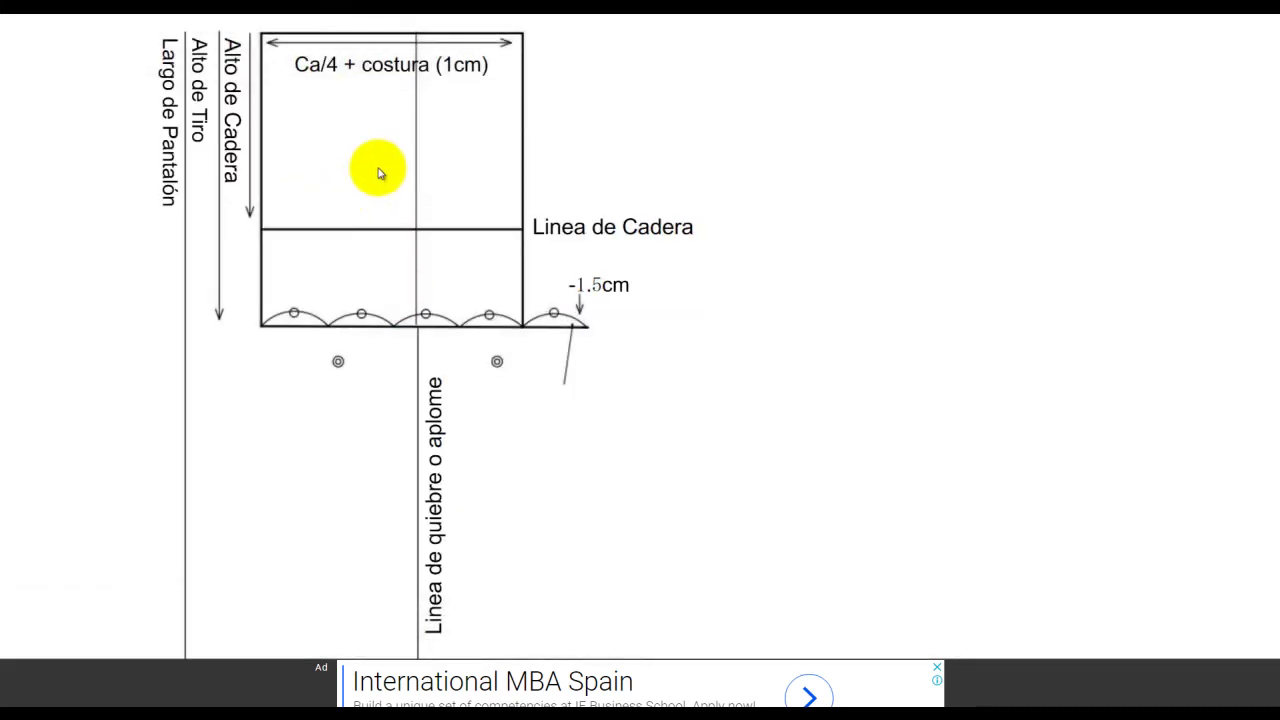
drag(414, 143, 430, 307)
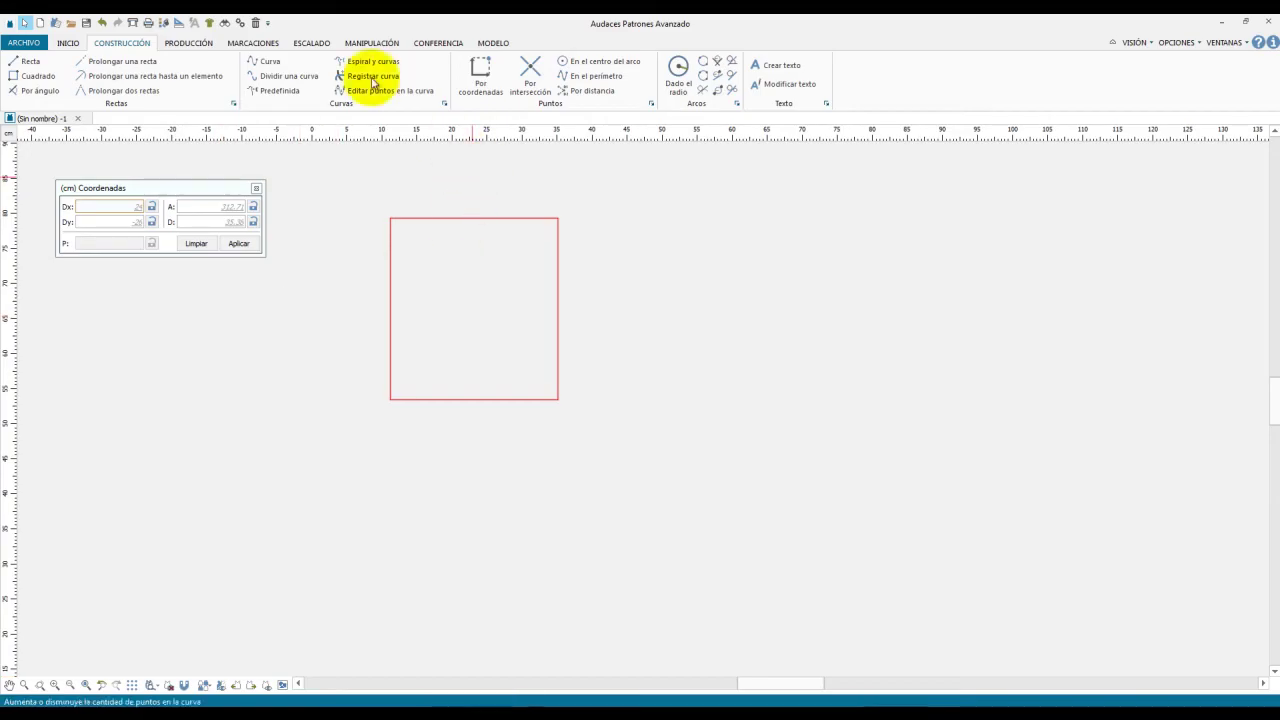
click(356, 45)
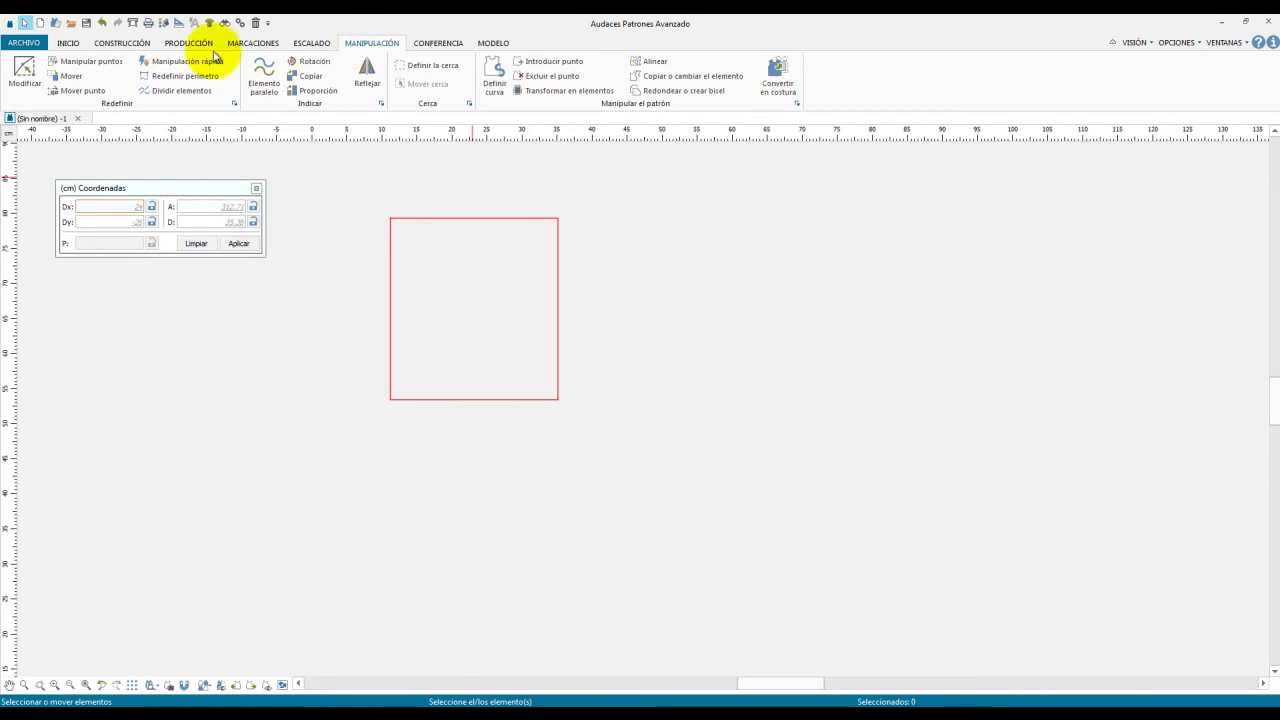
click(265, 73)
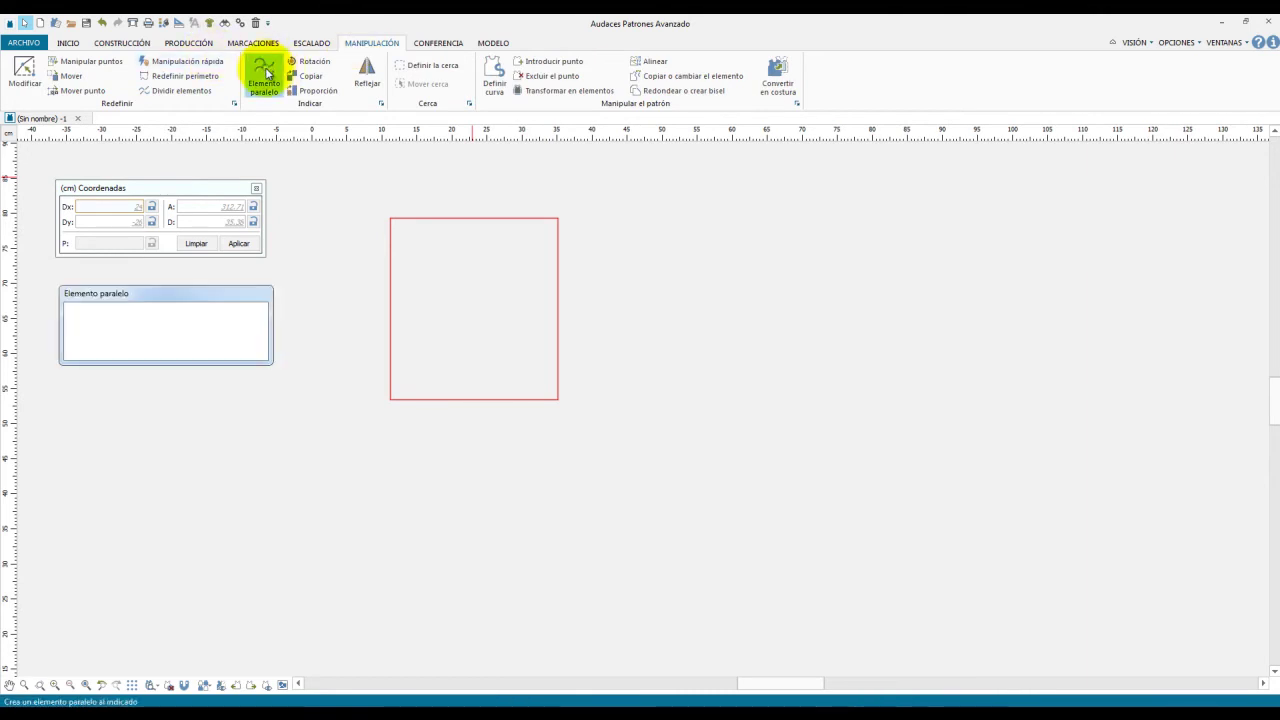
drag(198, 293, 283, 277)
click(288, 304)
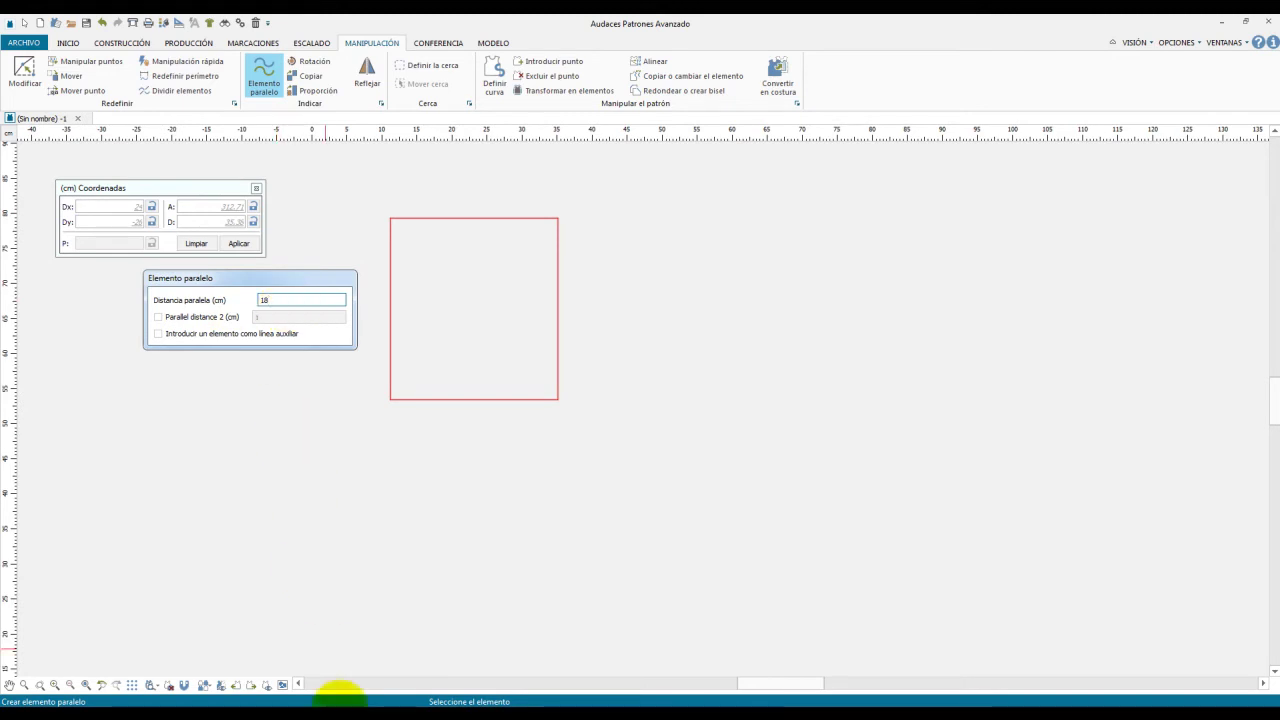
click(390, 716)
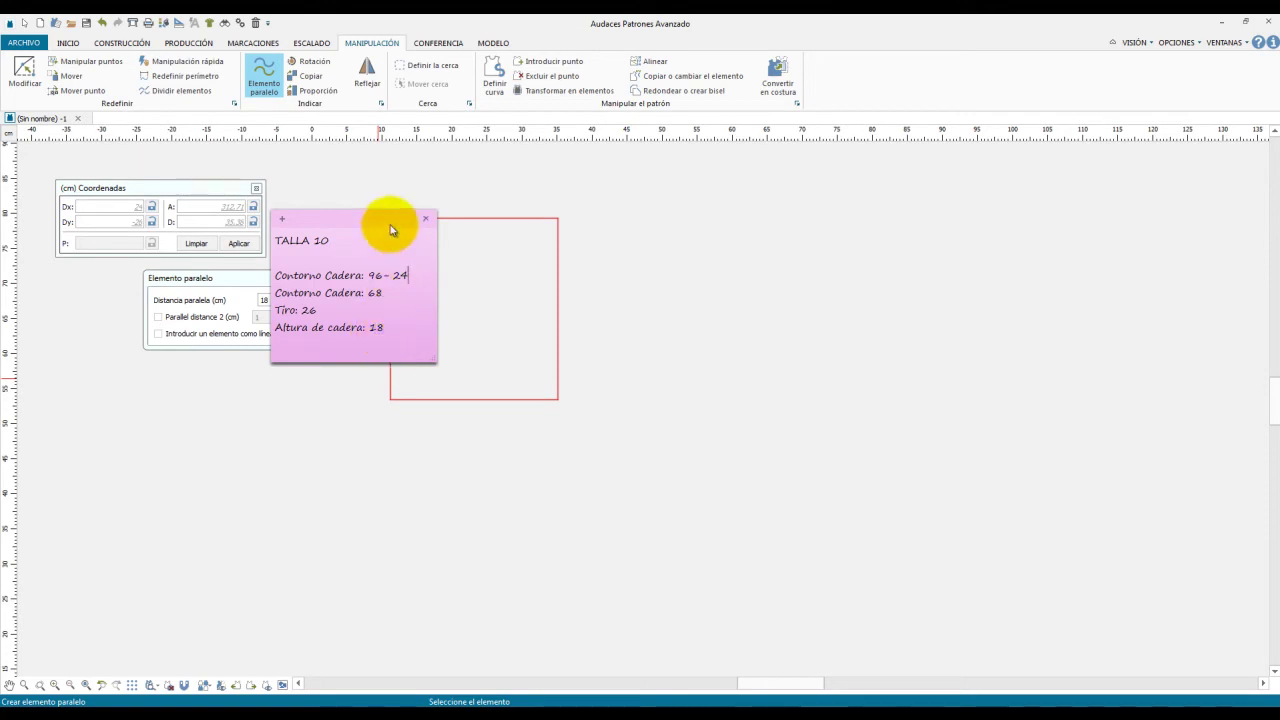
click(507, 218)
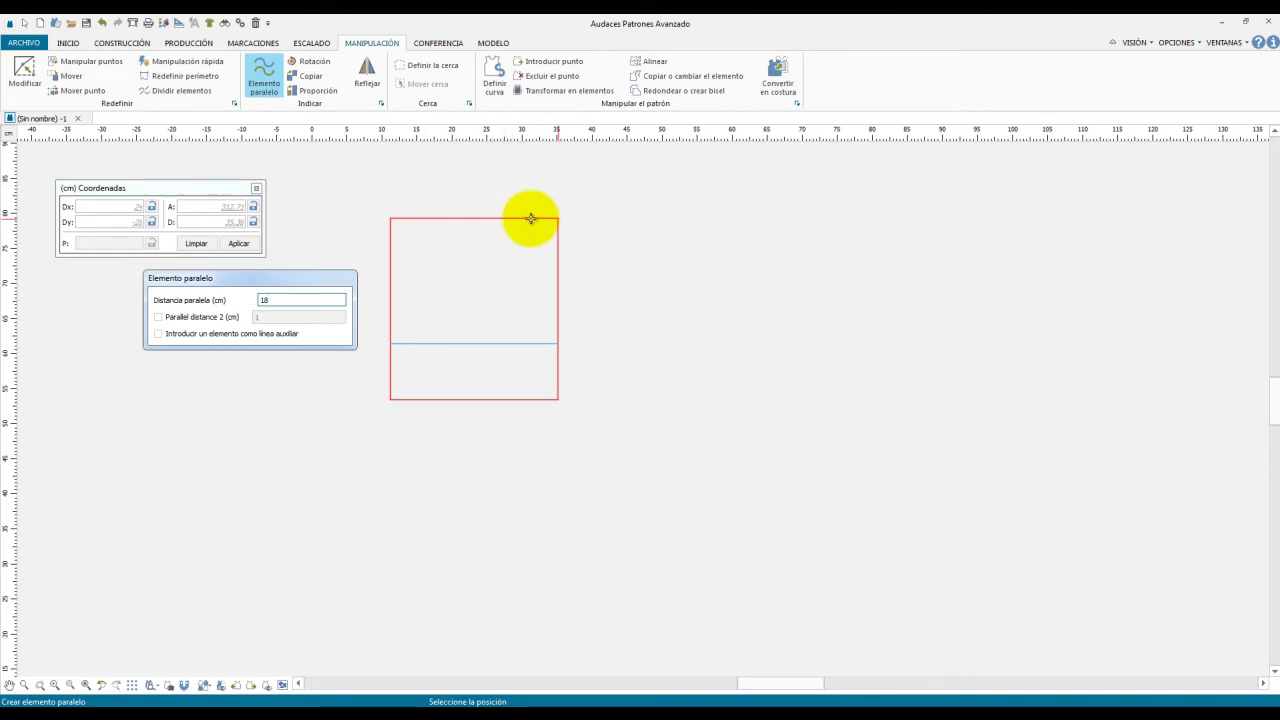
click(528, 379)
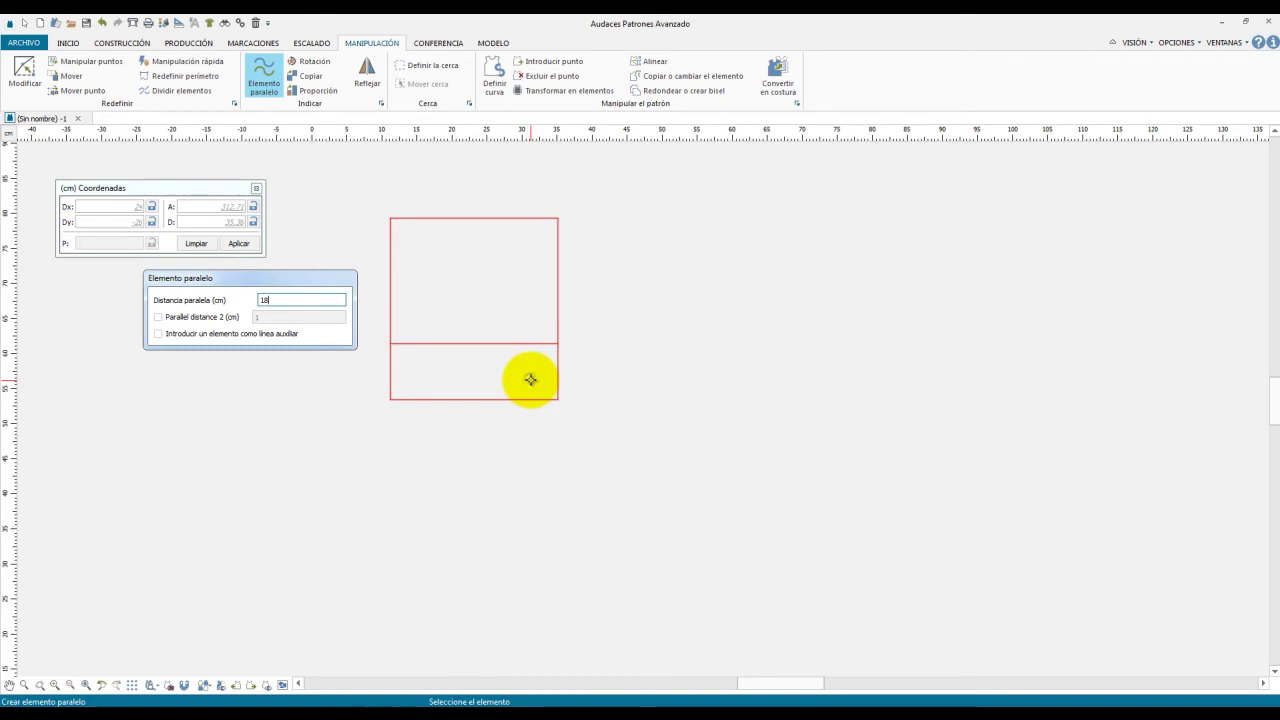
right_click(632, 286)
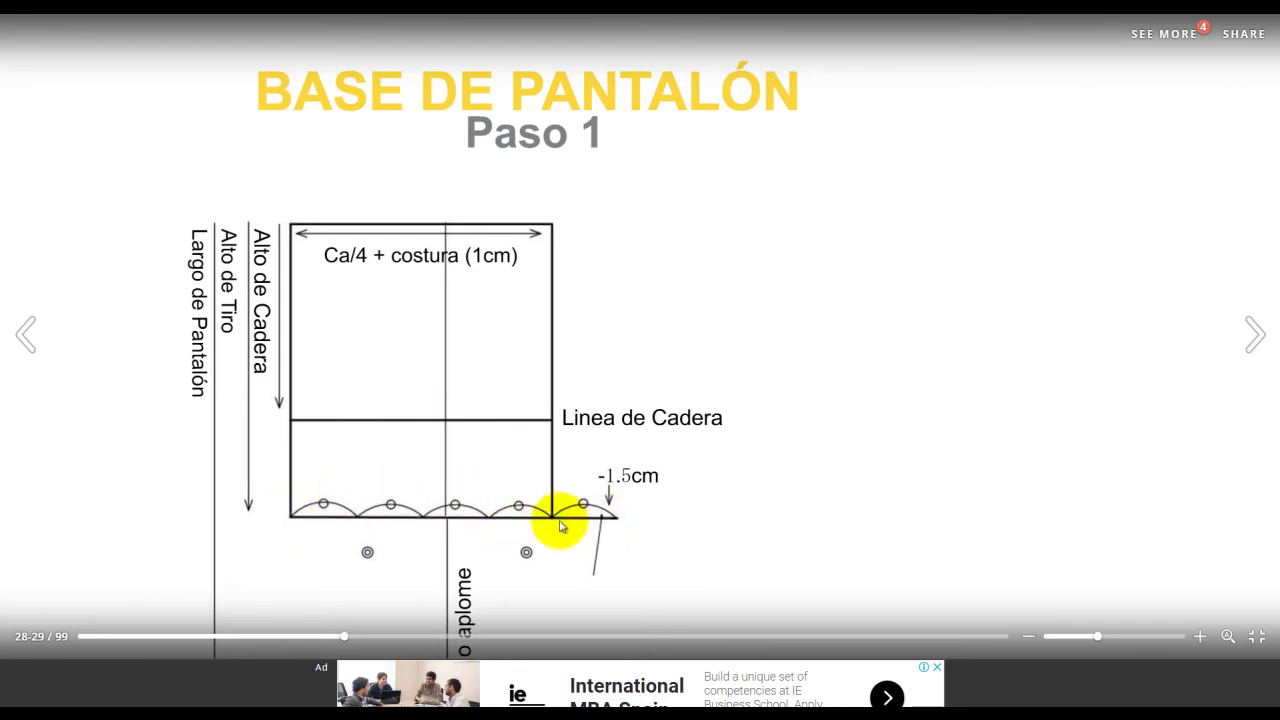
Back in the pattern drawing, place 5 evenly spaced points along the rectangle's bottom edge, from its left corner to its right corner.
key(alt+Tab)
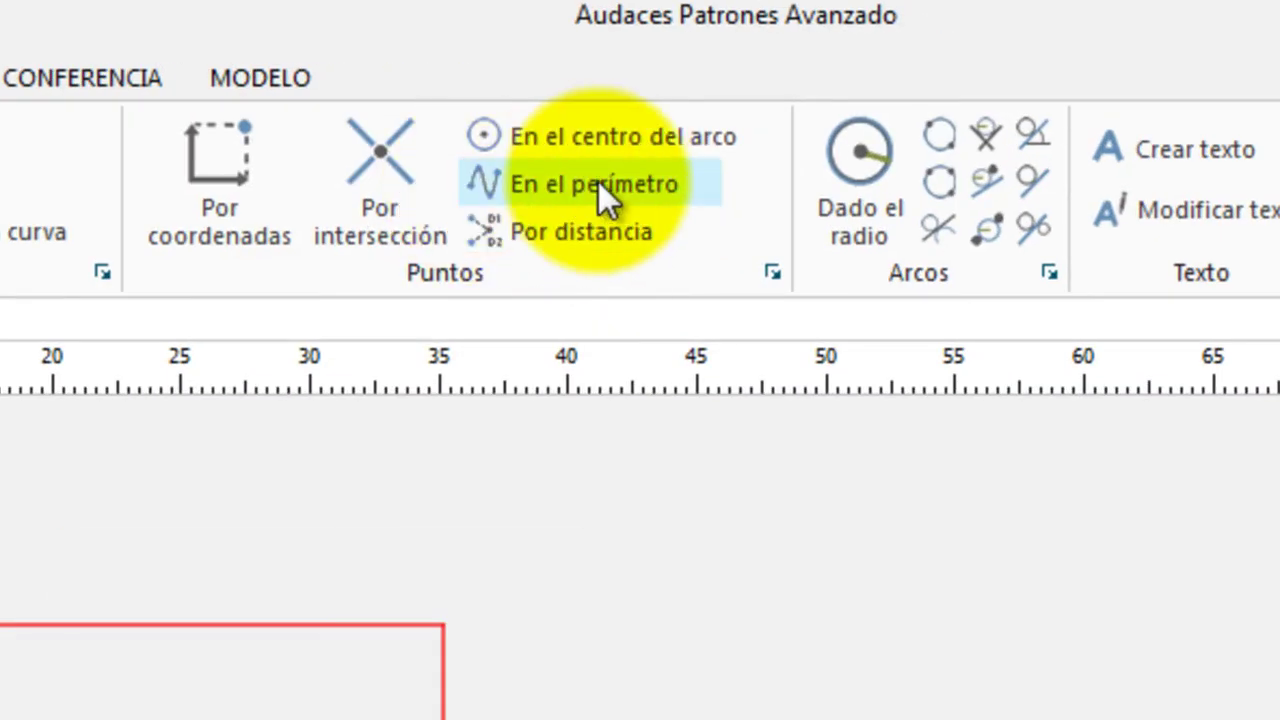
click(600, 185)
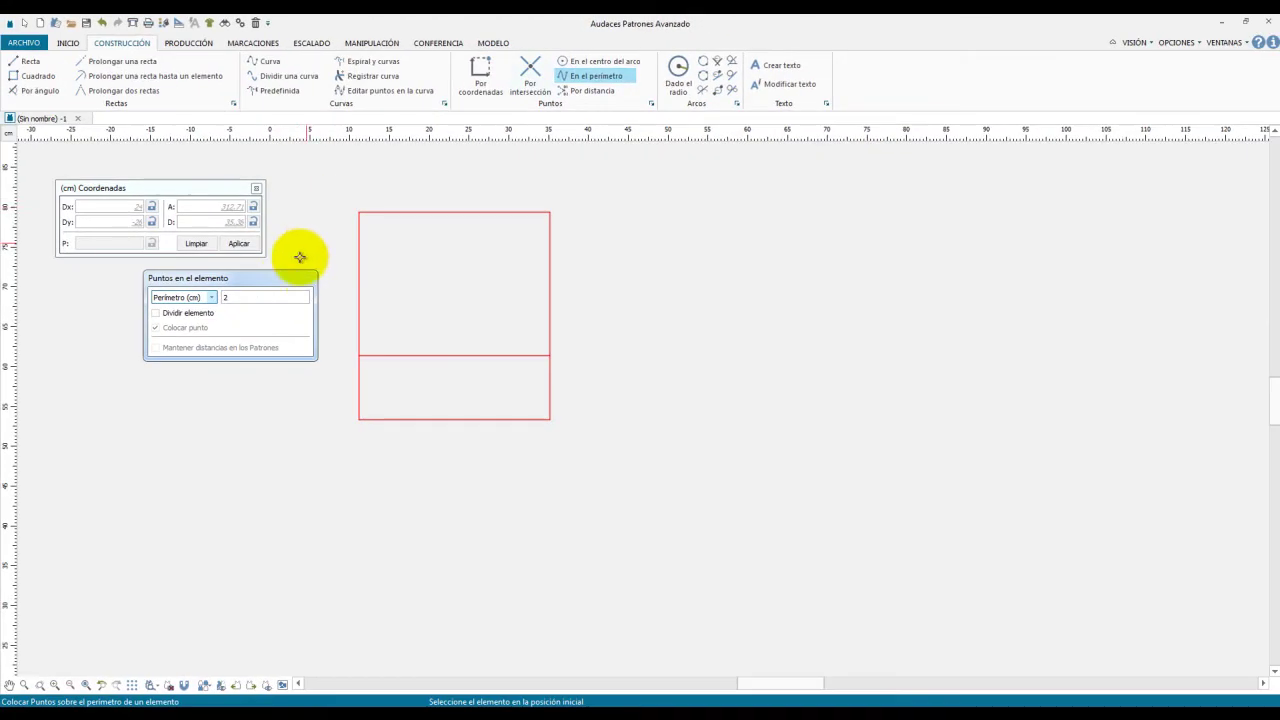
drag(286, 279, 279, 357)
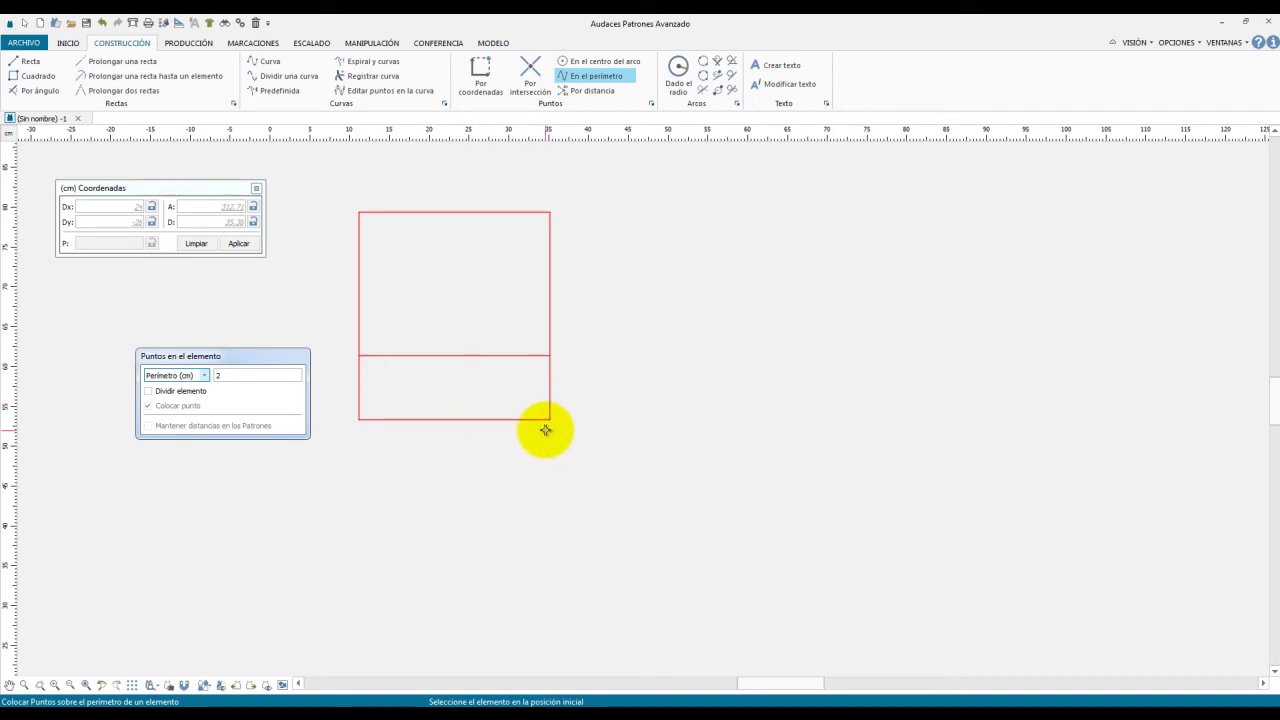
click(204, 376)
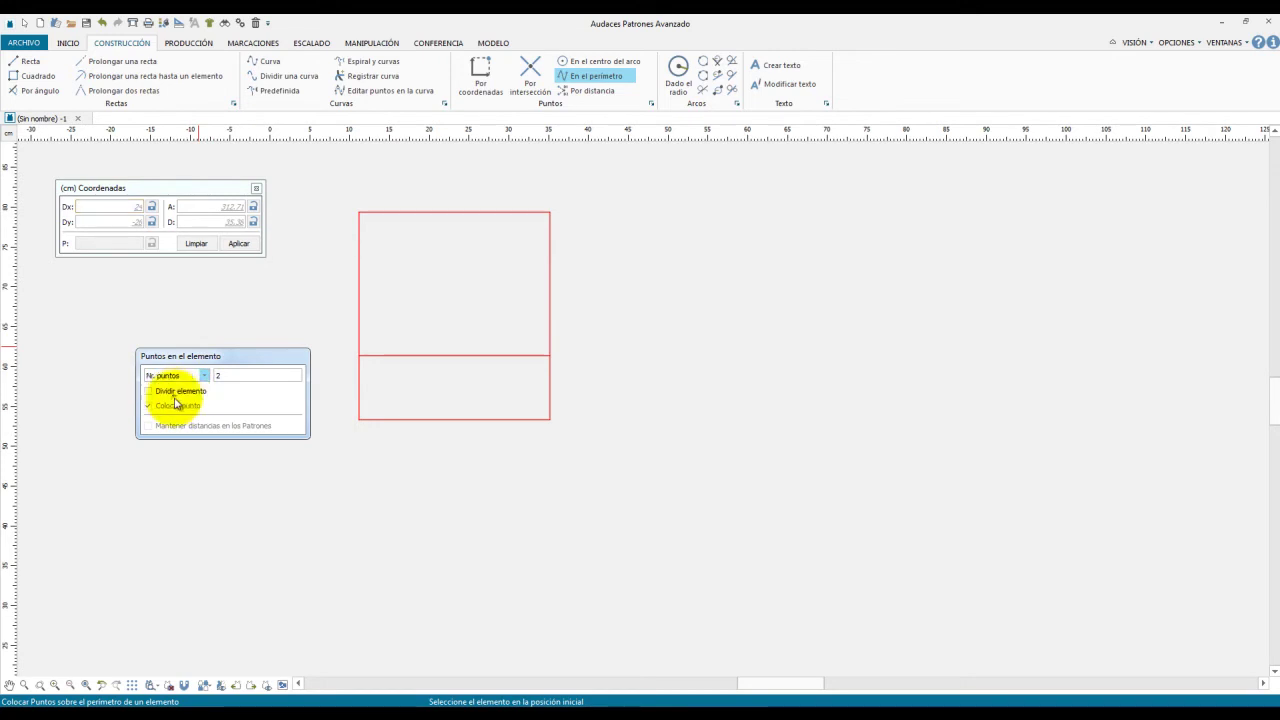
click(247, 375)
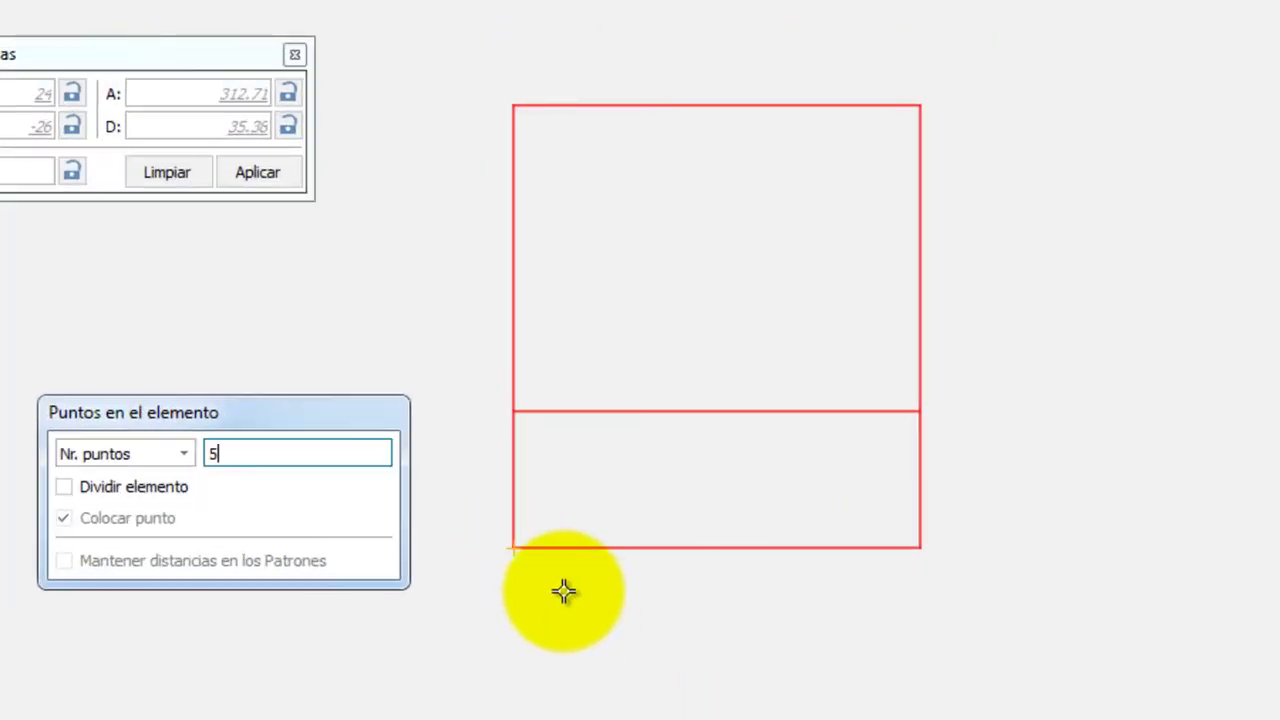
scroll(564, 592, up, 1)
scroll(564, 592, up, 3)
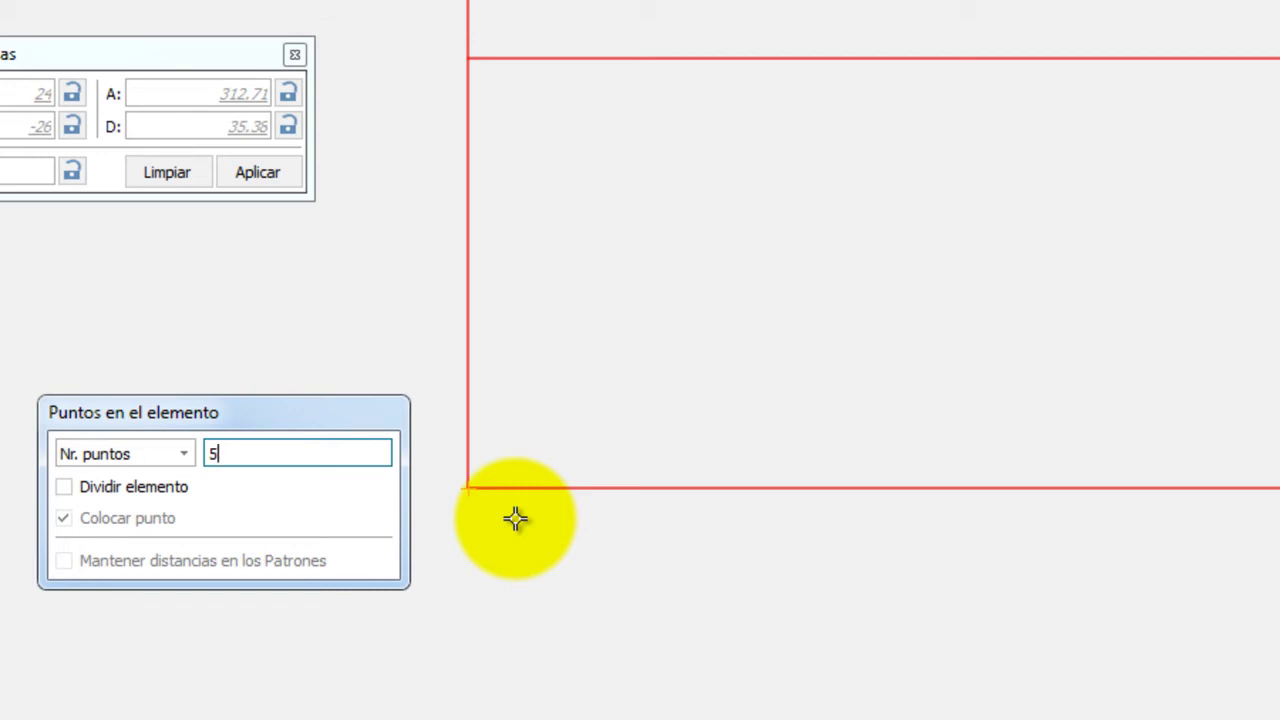
click(469, 489)
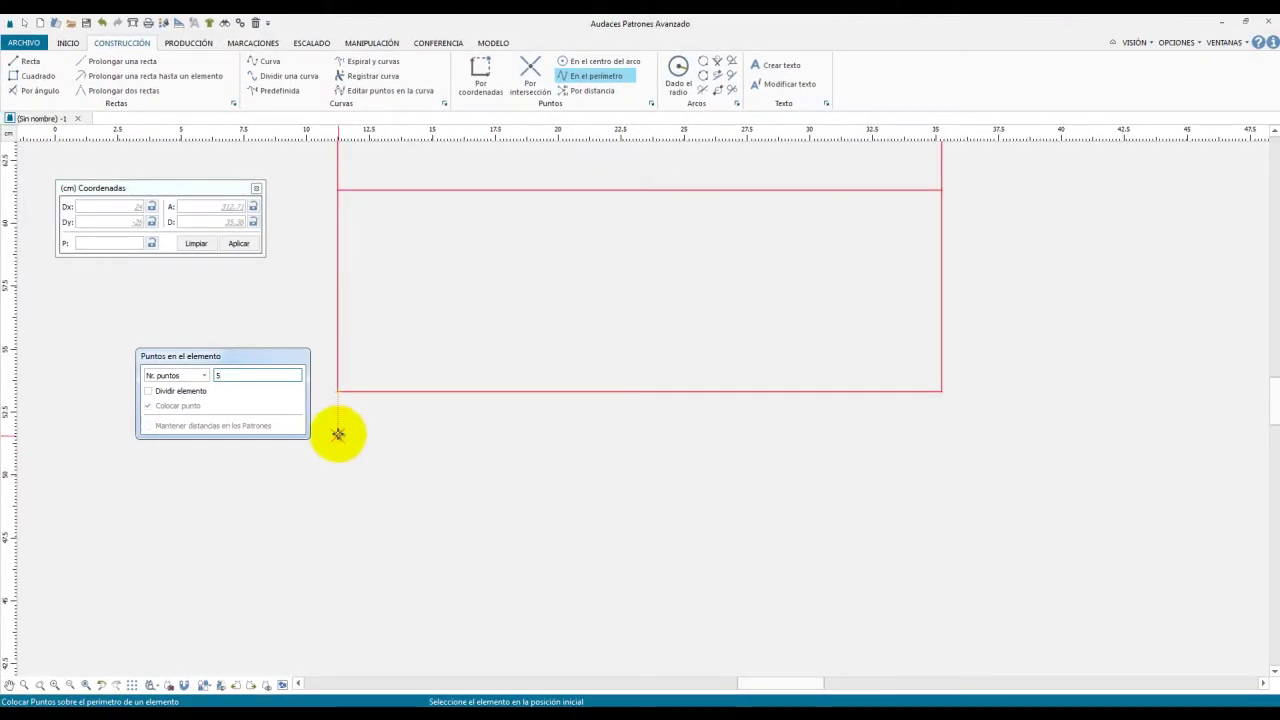
click(336, 391)
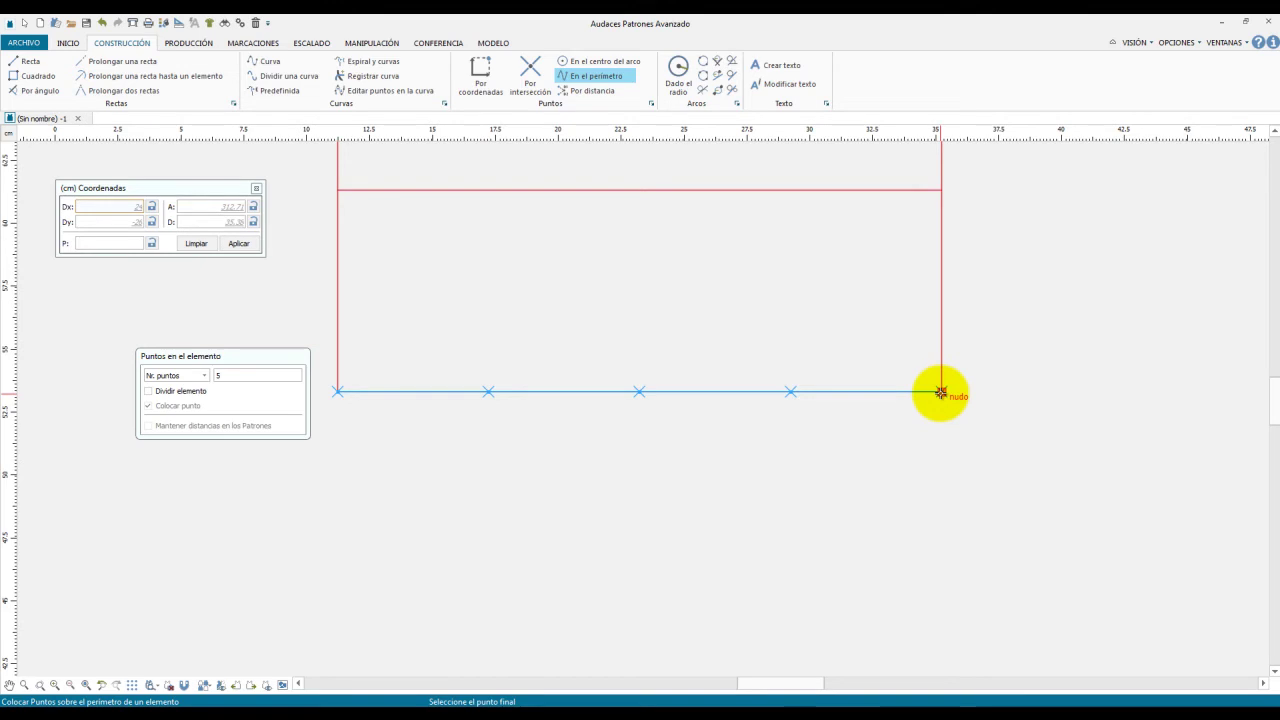
click(940, 392)
right_click(1017, 331)
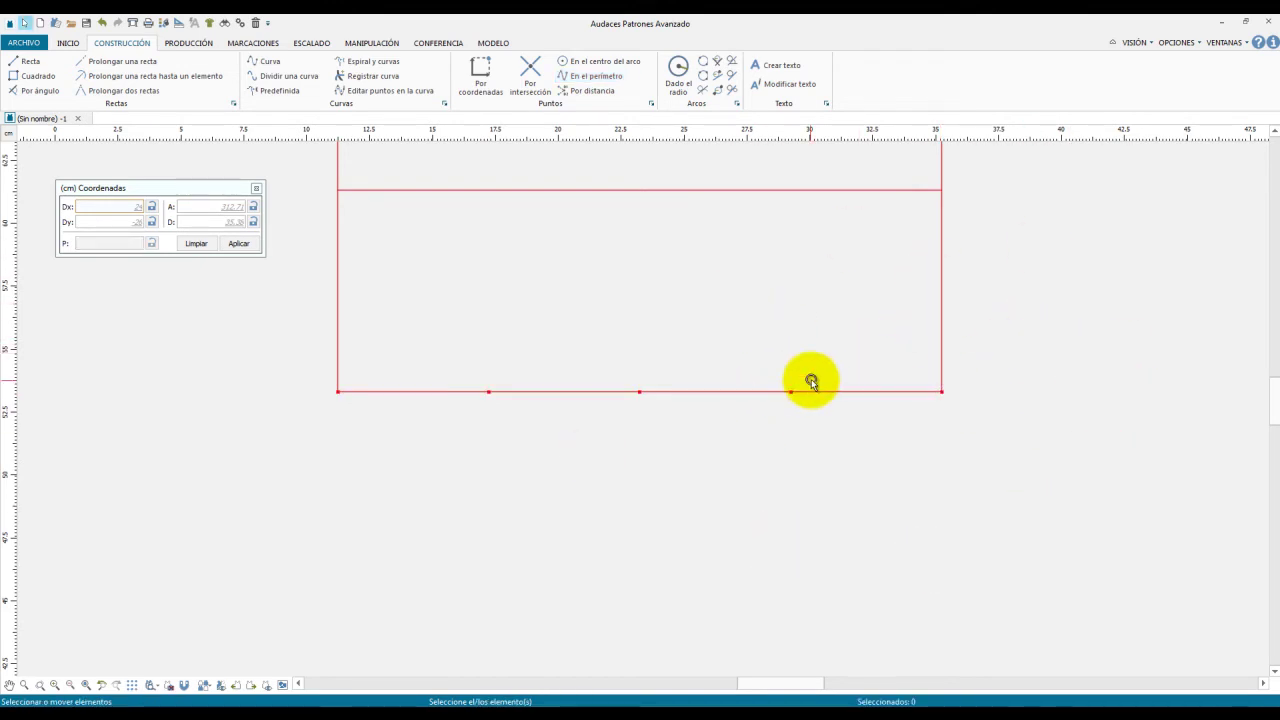
Measure the distance between the last two division points on the rectangle's bottom edge, ending at its right corner.
scroll(663, 340, down, 3)
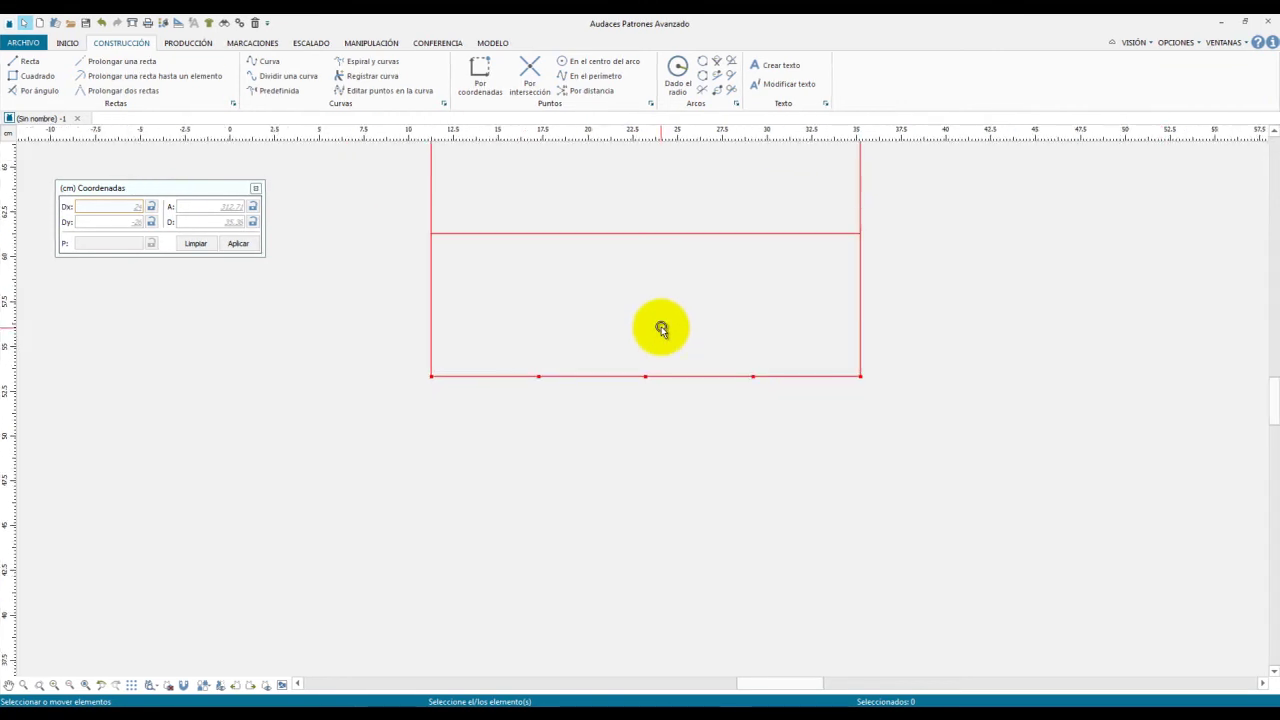
drag(1273, 133, 1273, 133)
scroll(830, 238, down, 1)
scroll(830, 268, down, 1)
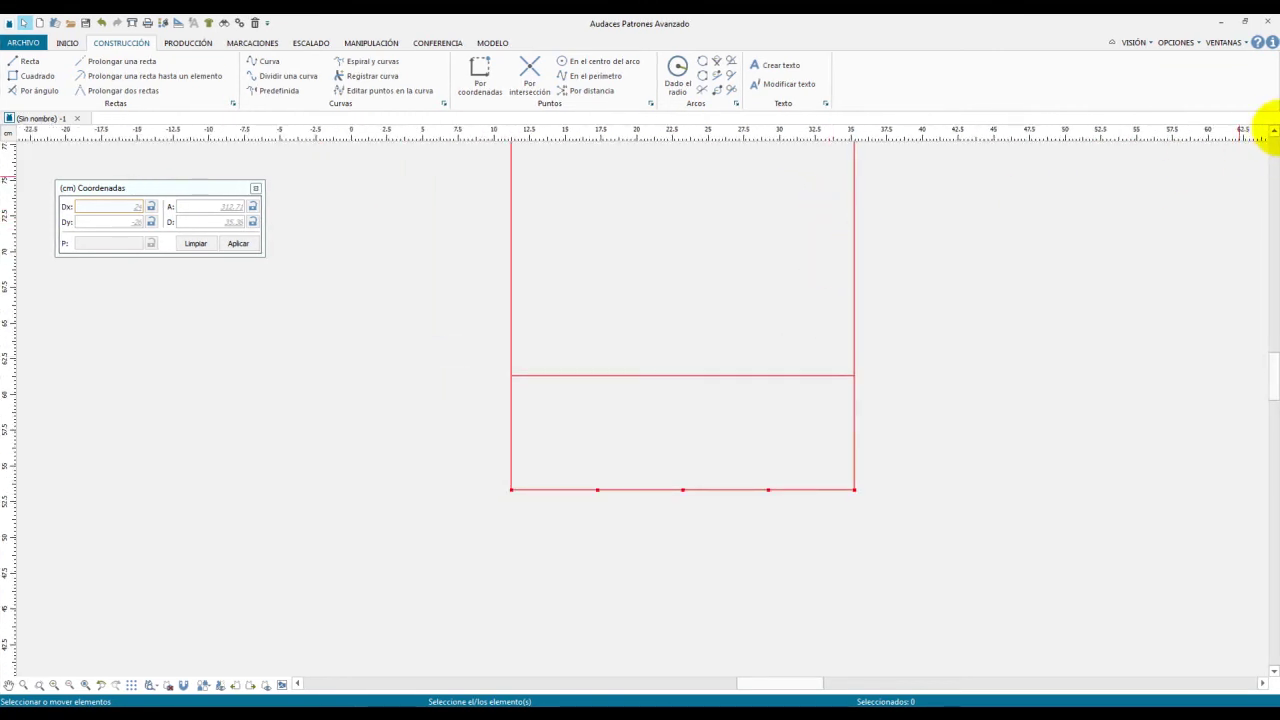
click(1273, 133)
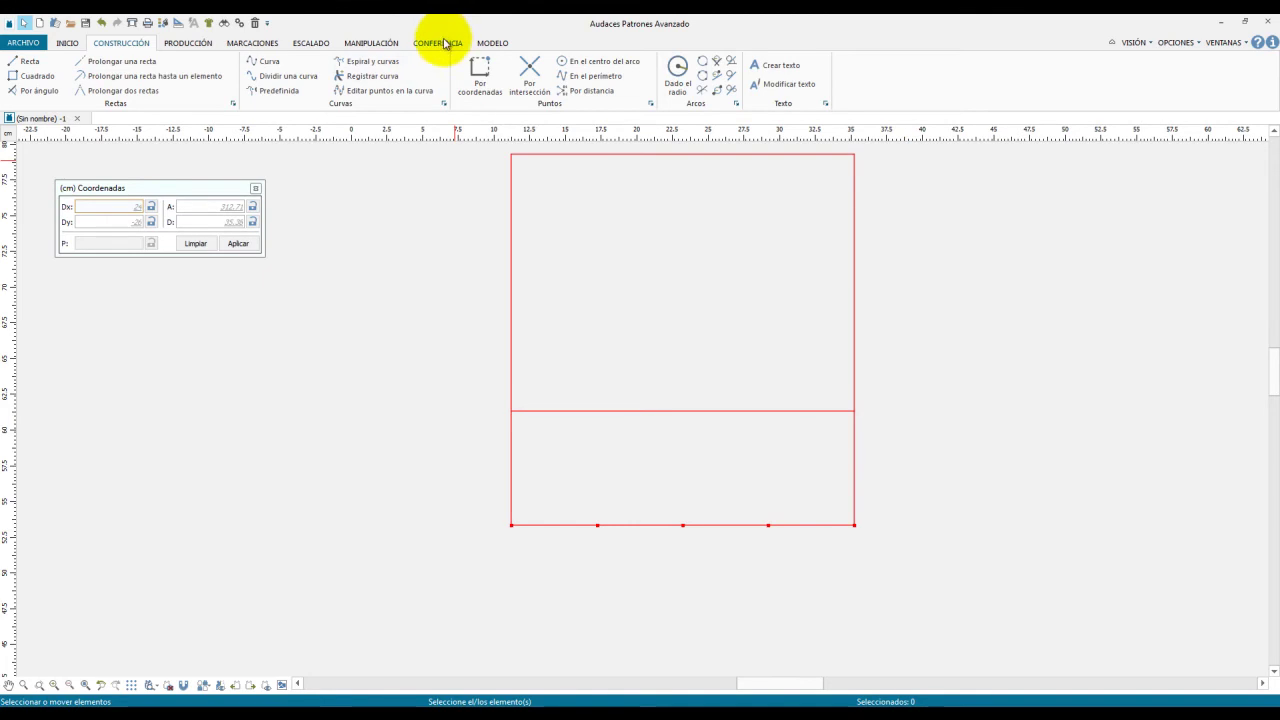
click(439, 45)
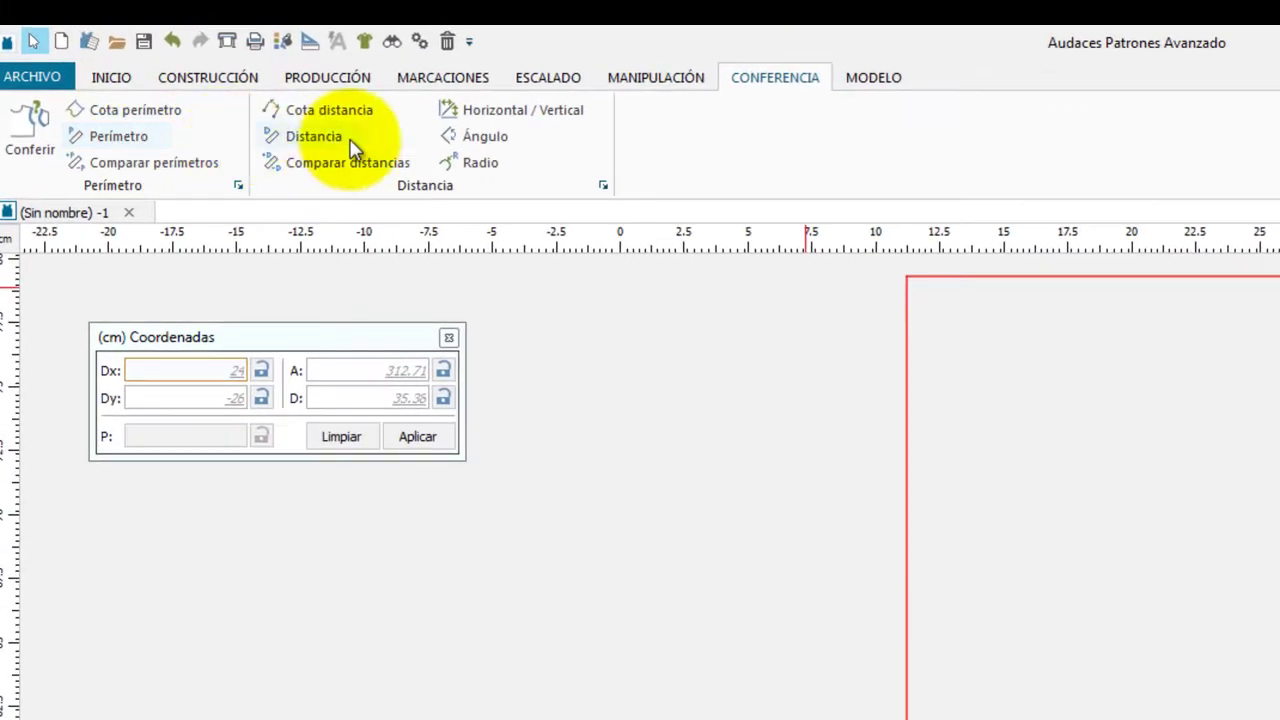
click(300, 126)
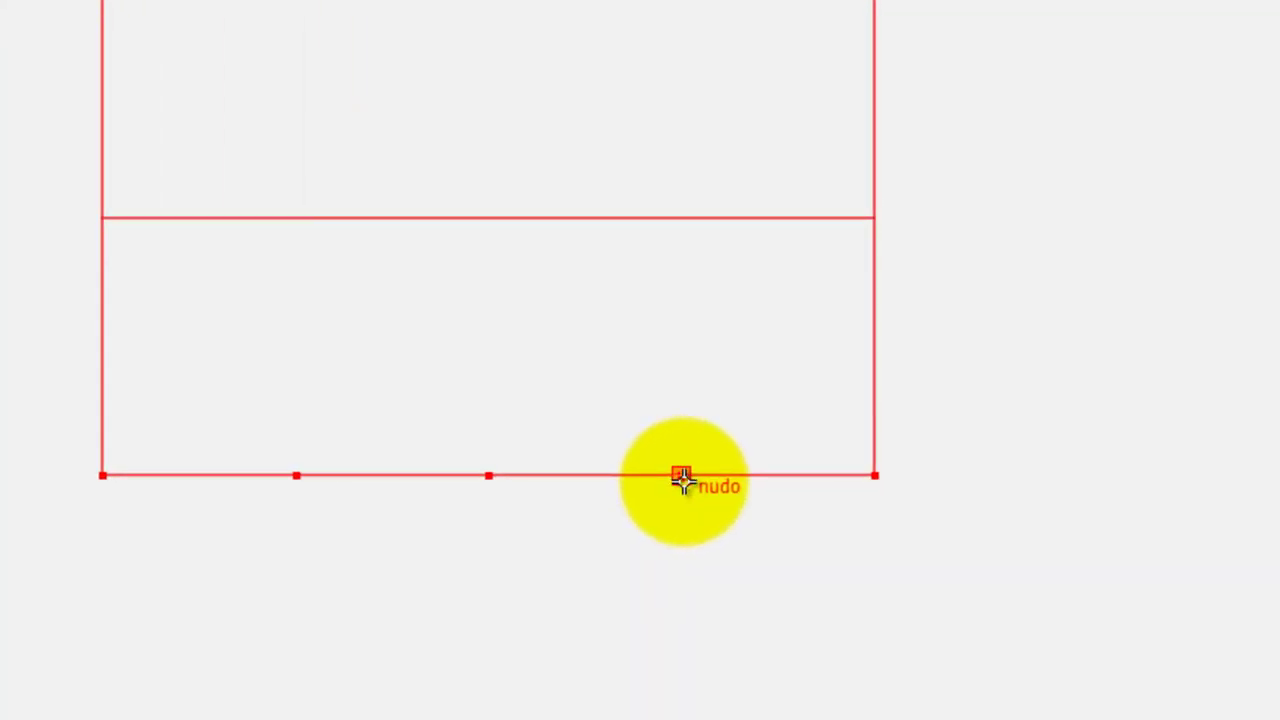
click(680, 476)
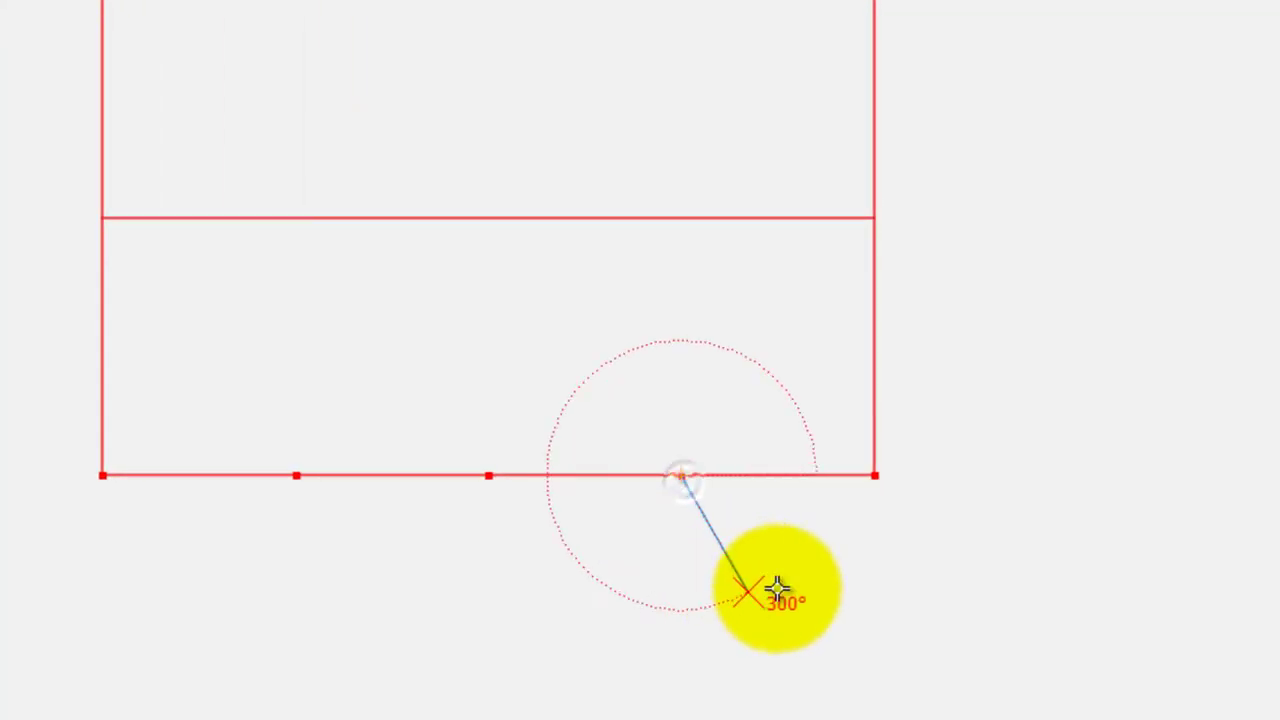
click(875, 477)
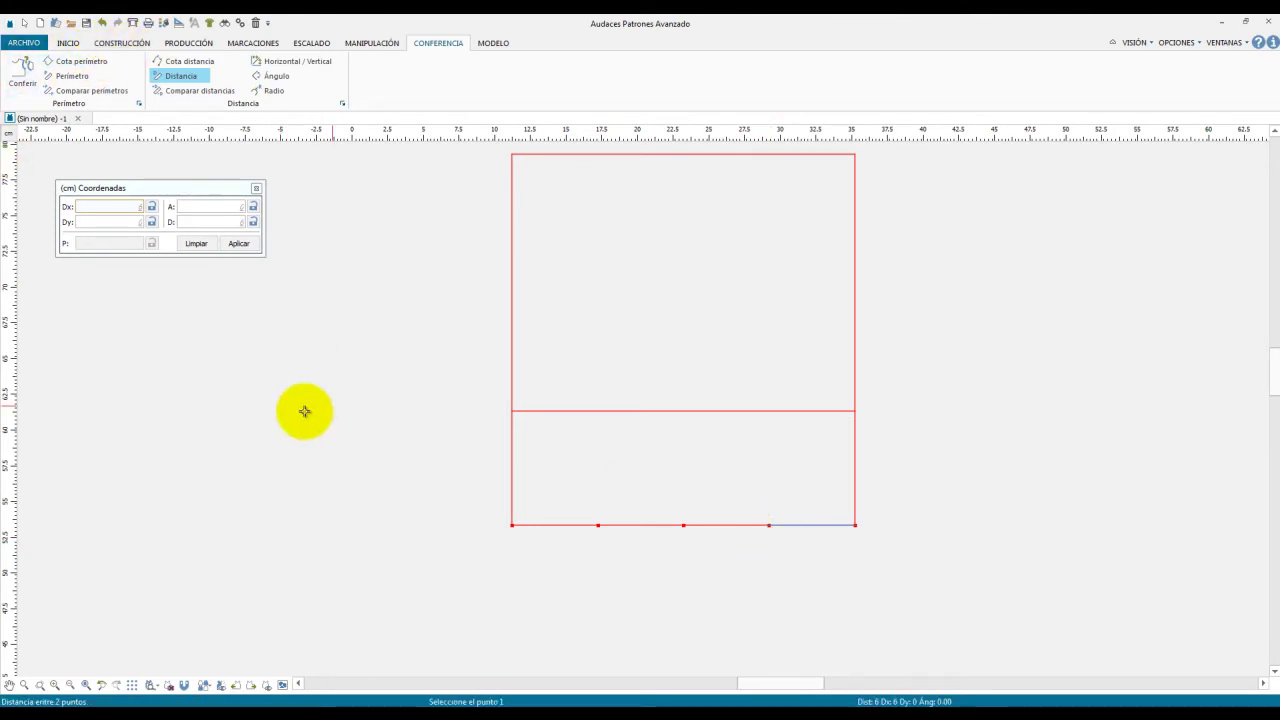
Leave the point command and consult step 1 of the Base de Pantalón diagram for the extended crotch line and the crease line.
key(alt+Tab)
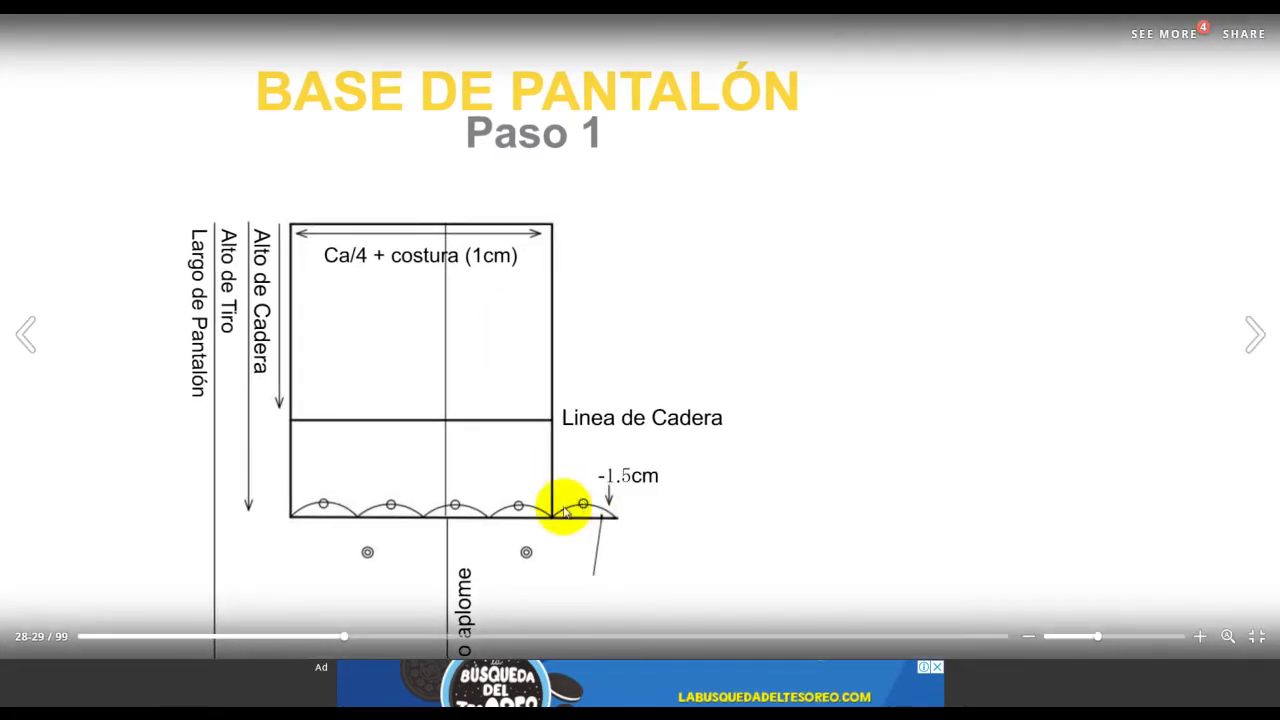
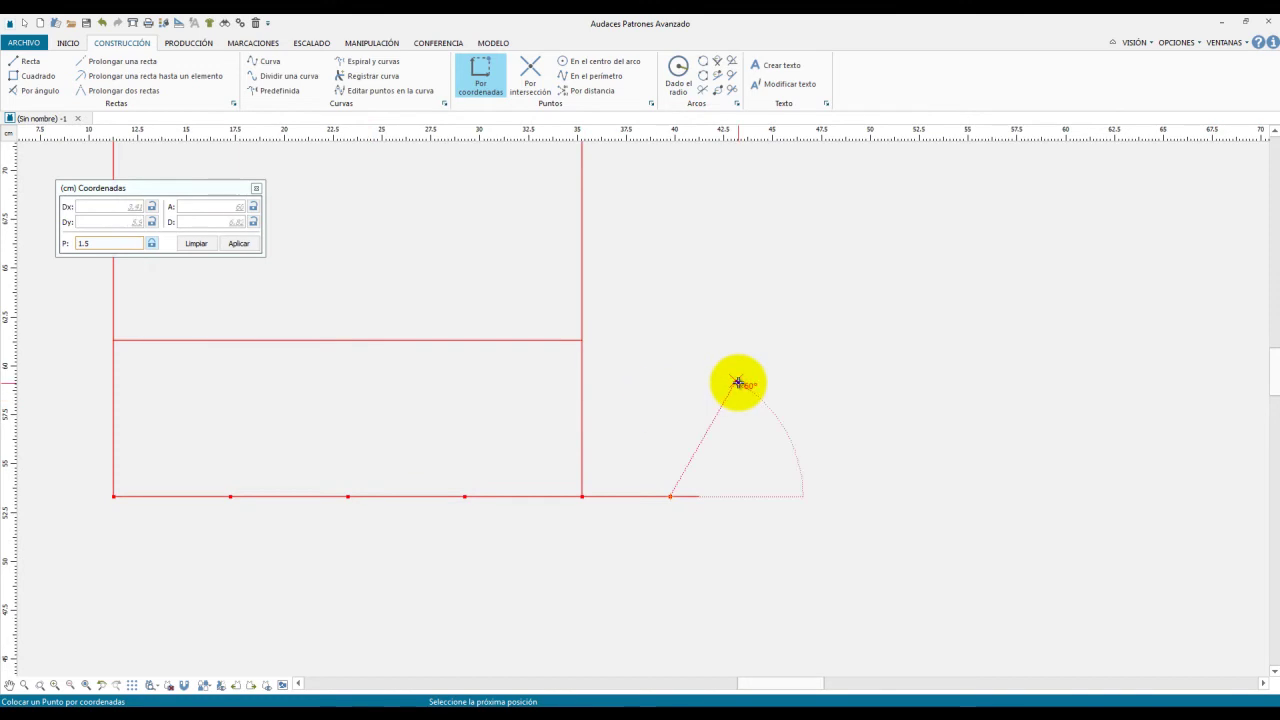
key(Escape)
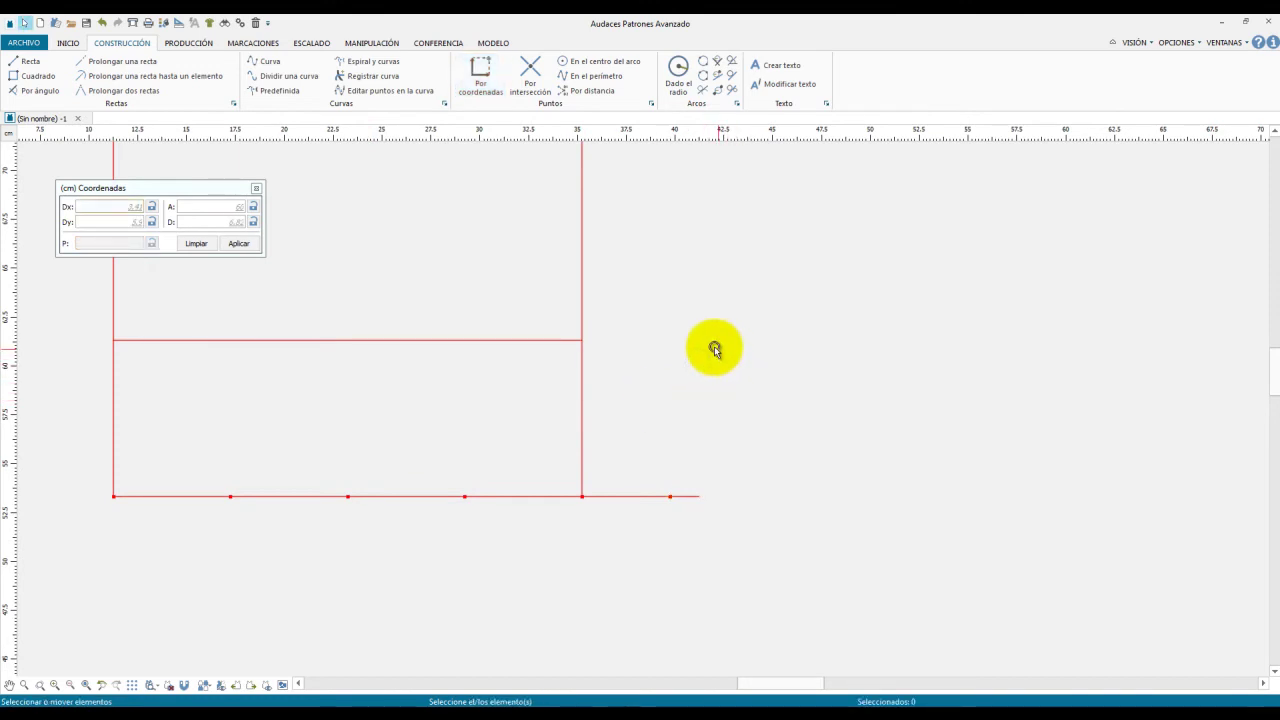
scroll(357, 340, down, 2)
scroll(350, 422, down, 1)
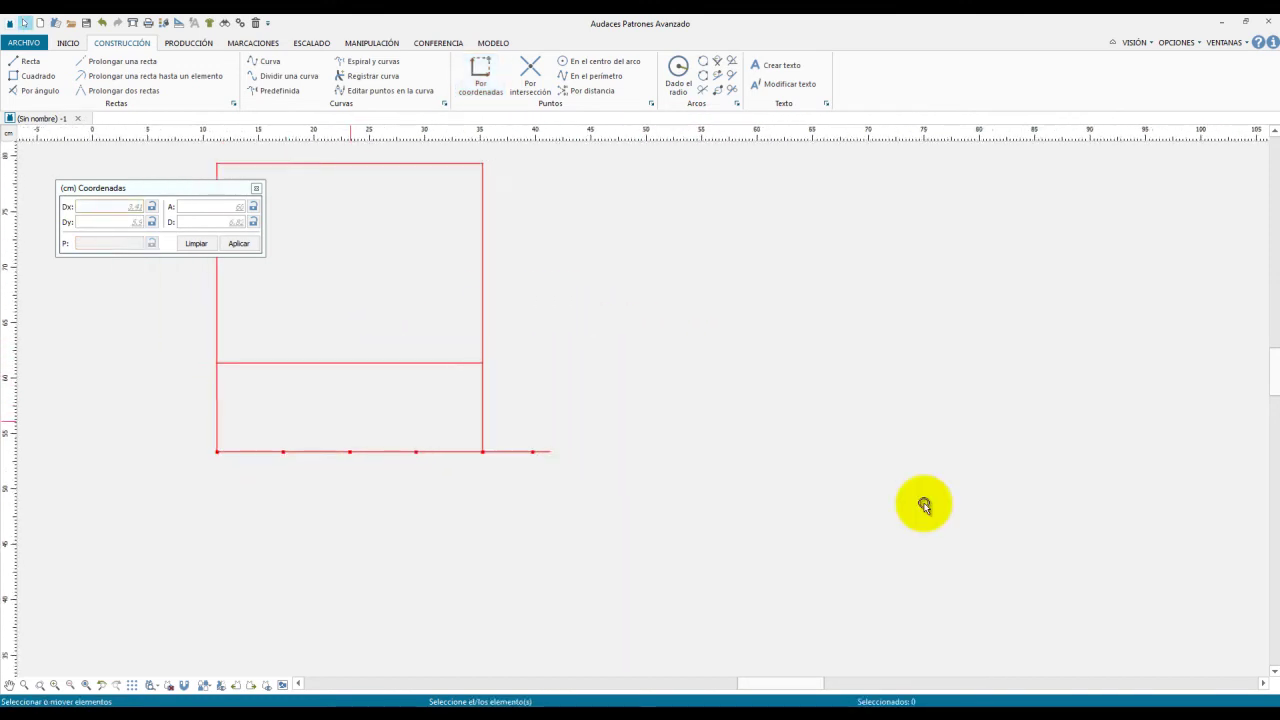
scroll(922, 506, up, 1)
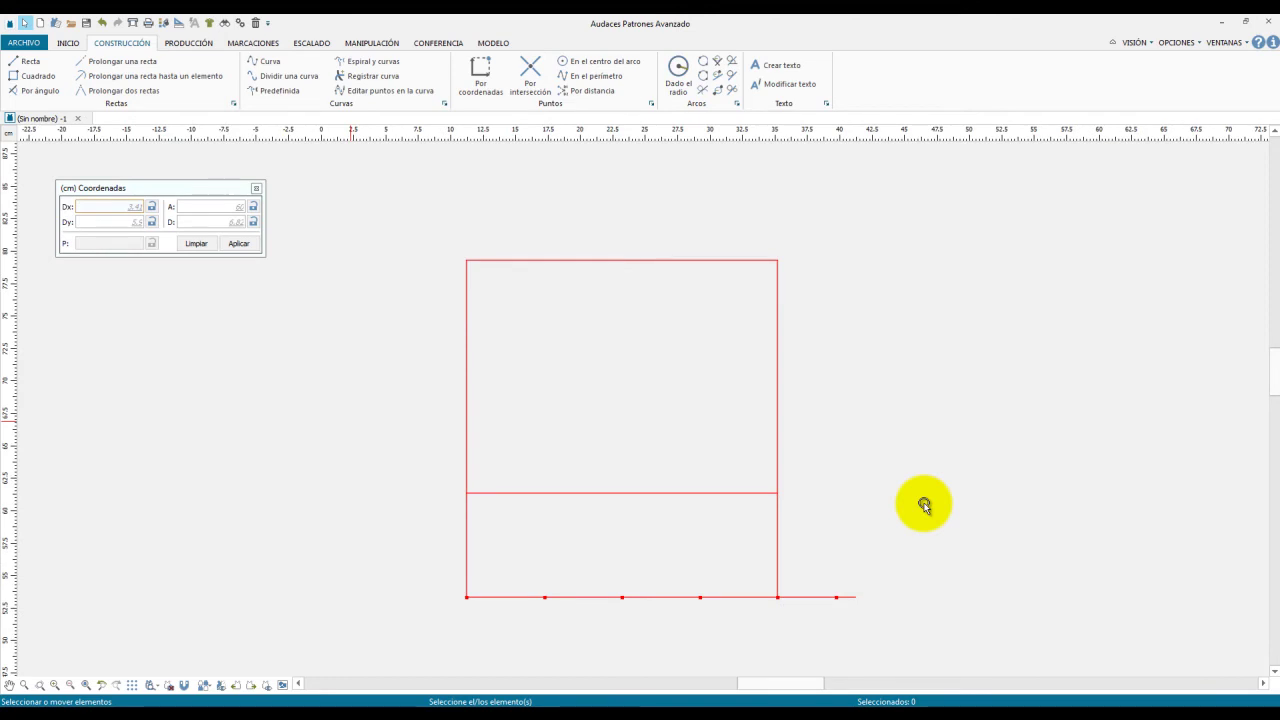
key(alt+Tab)
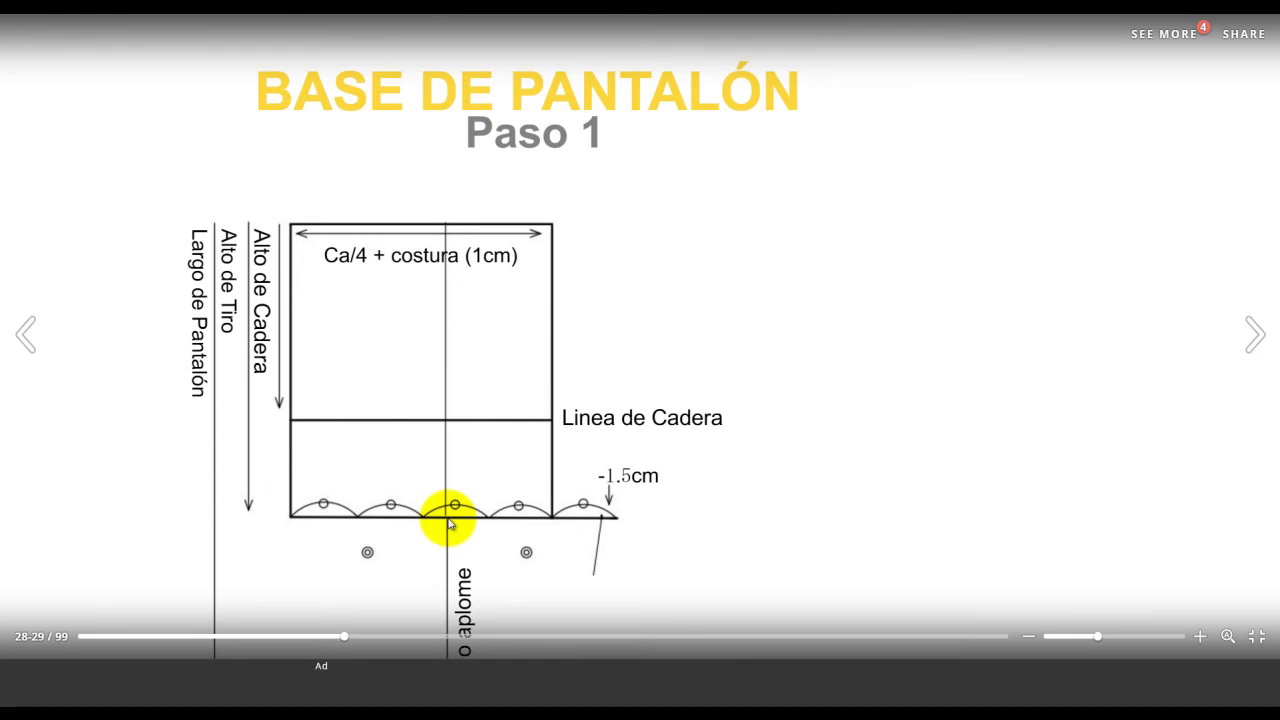
click(446, 594)
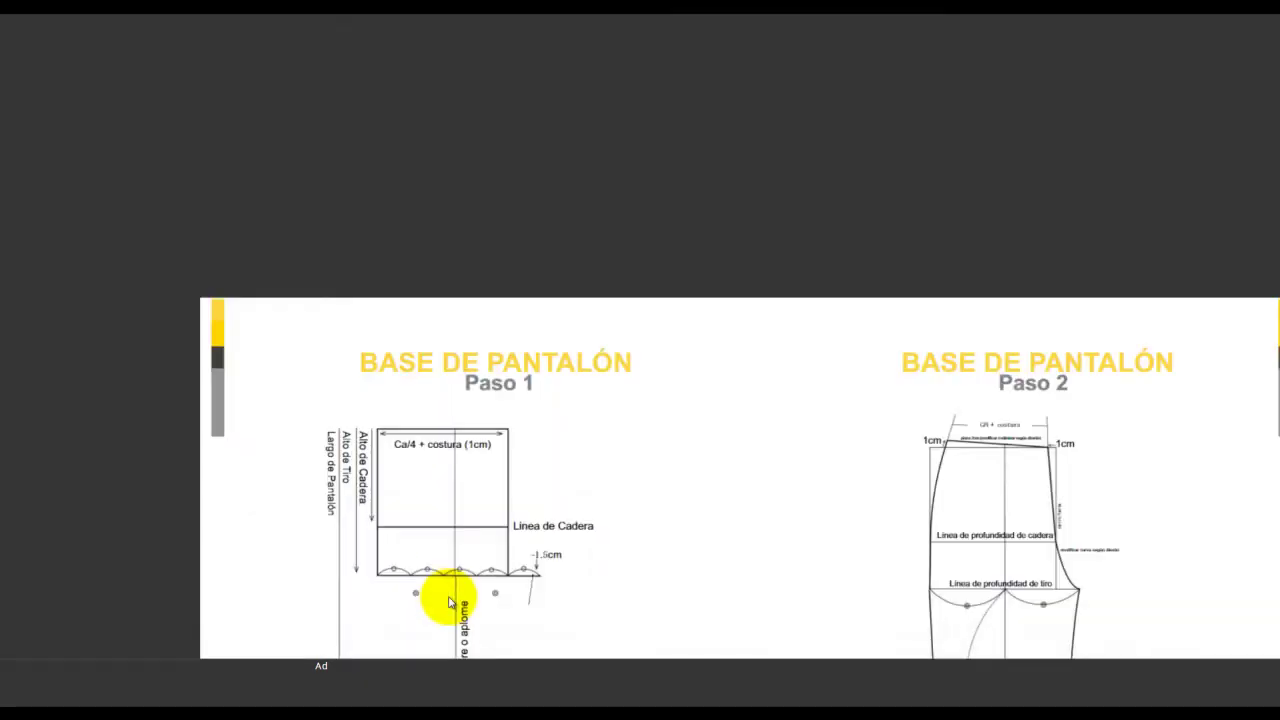
click(480, 636)
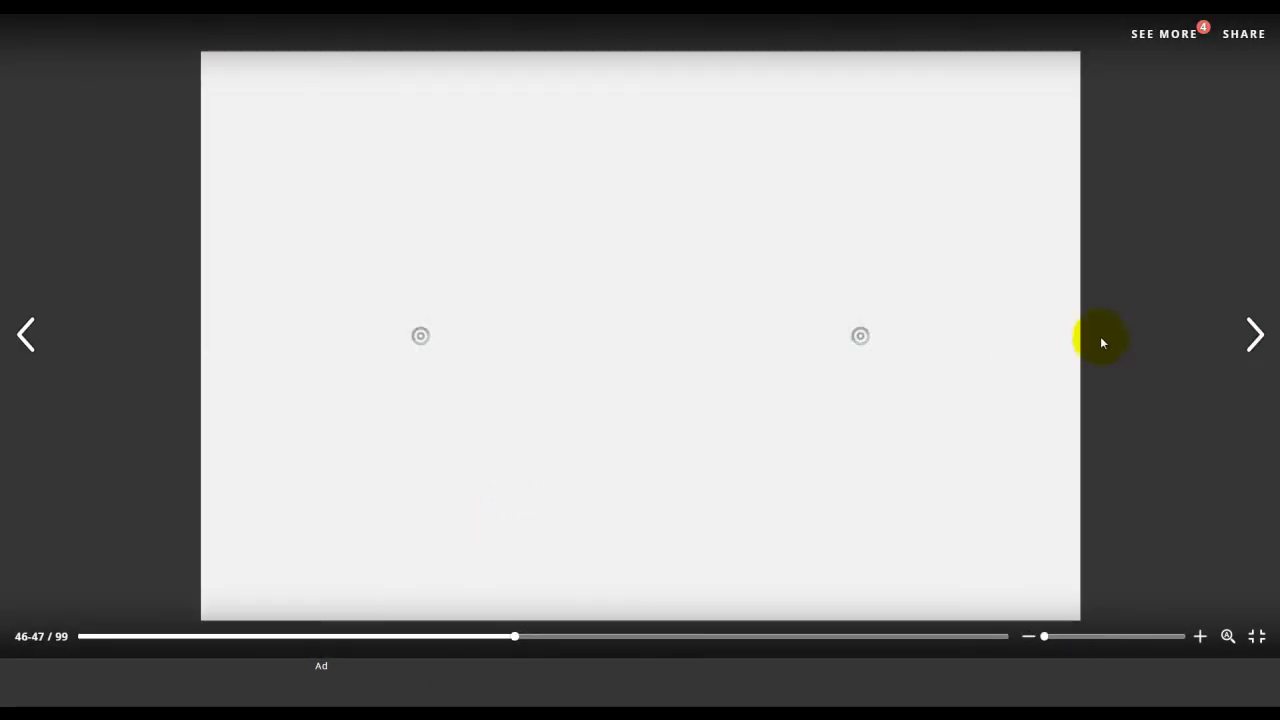
Back in the pattern drawing, set the points along the perimeter to 3 and begin the division at the rectangle's bottom-left corner.
key(alt+Tab)
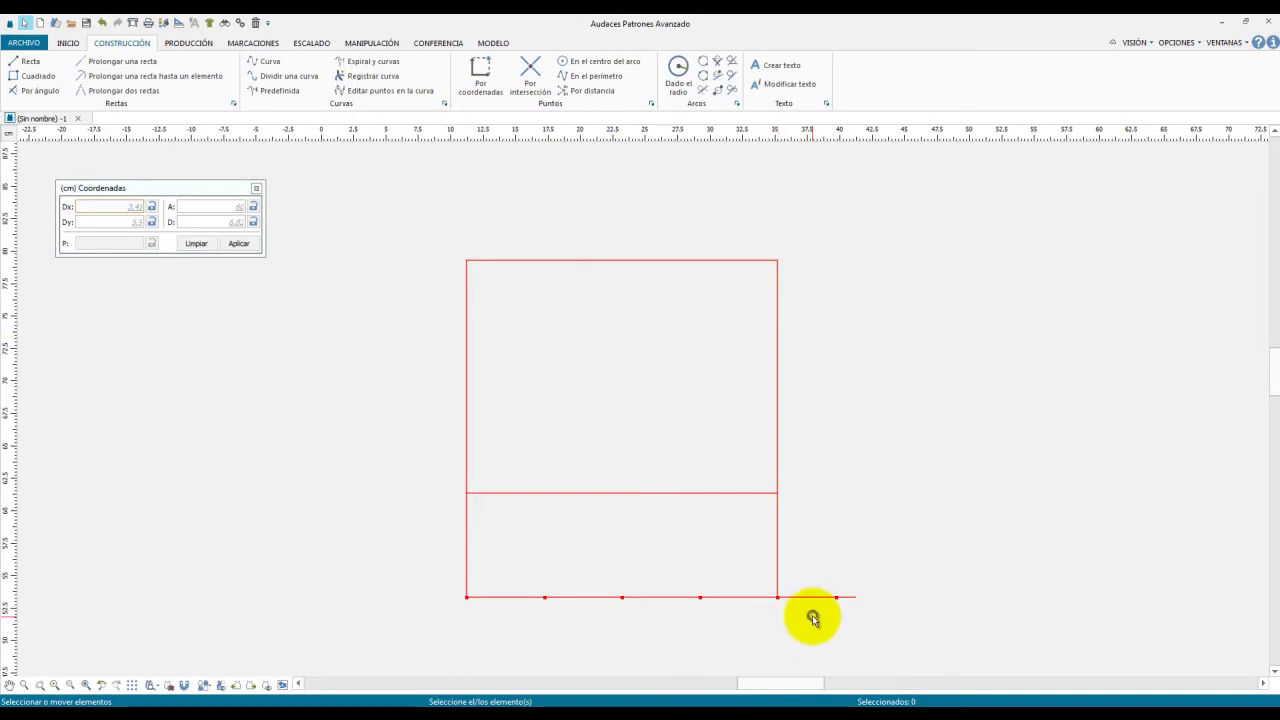
click(755, 66)
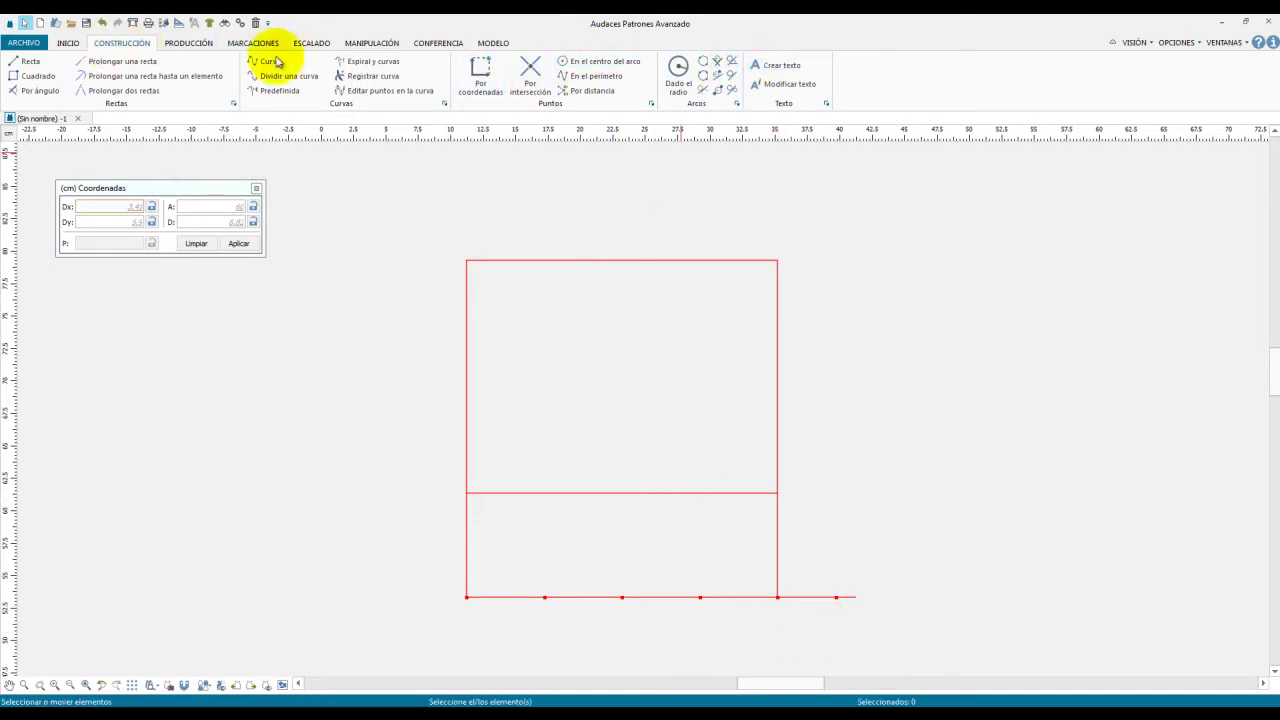
click(593, 77)
click(592, 80)
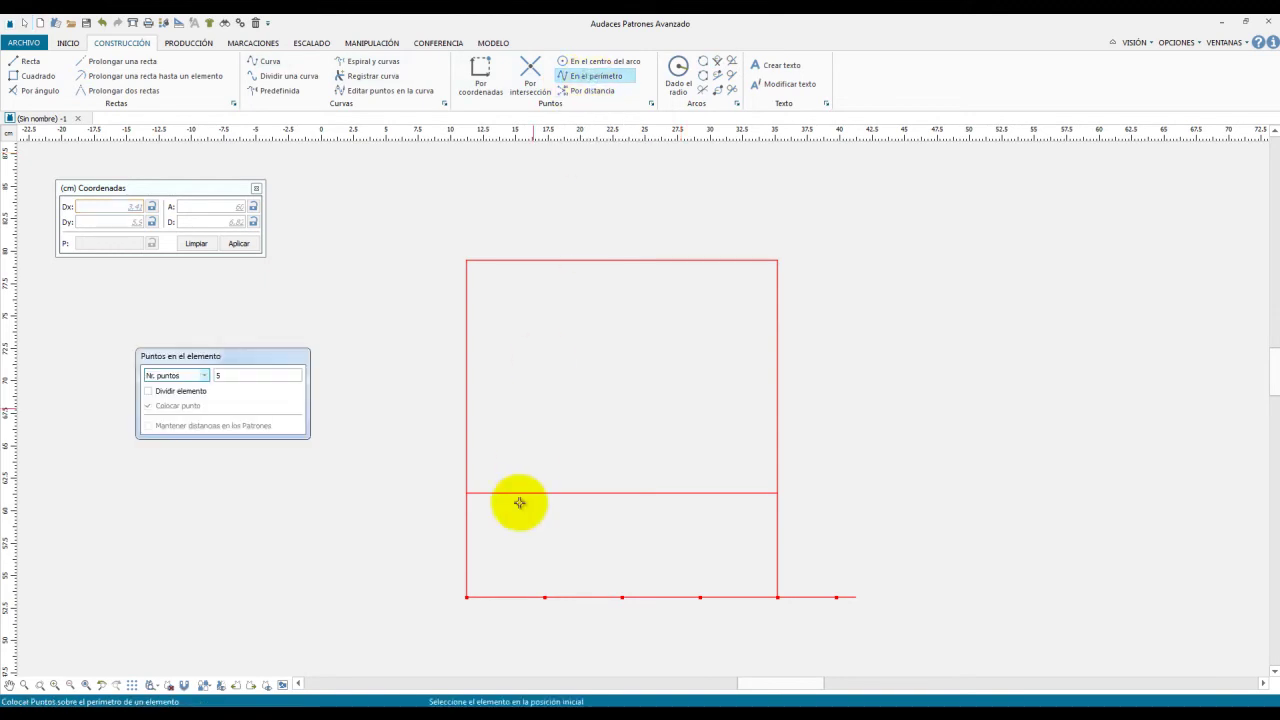
click(218, 375)
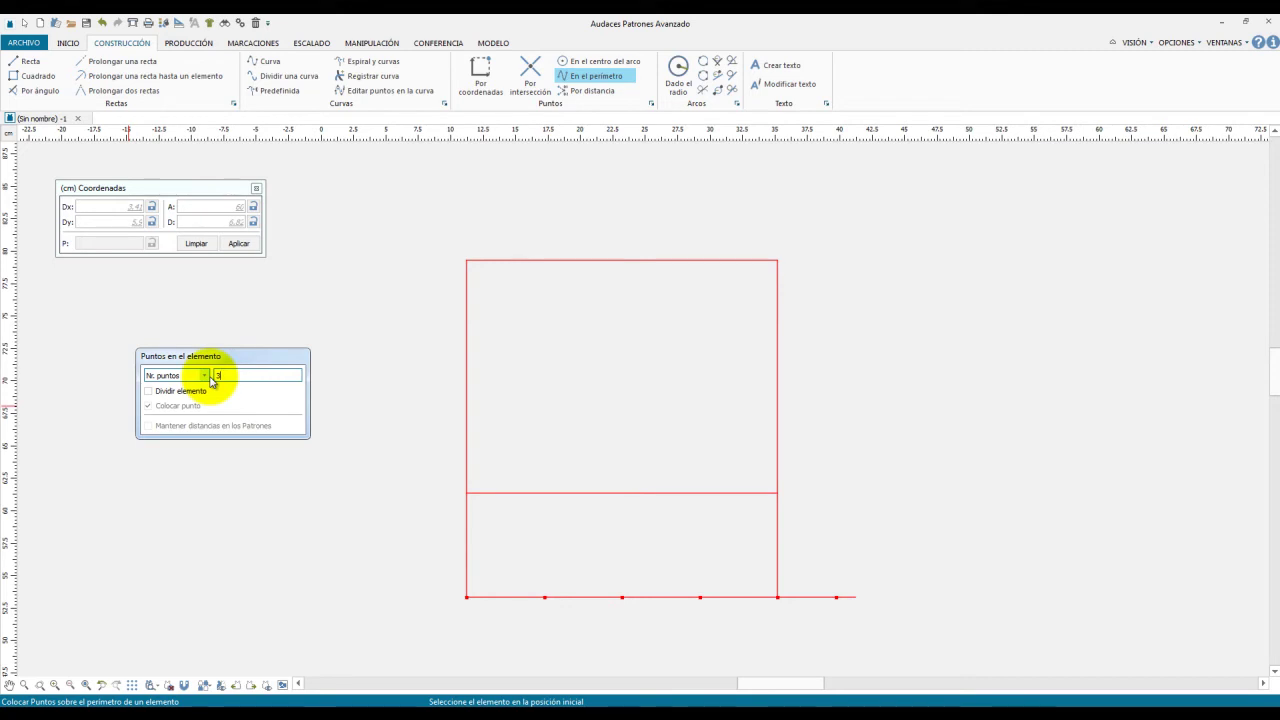
key(Return)
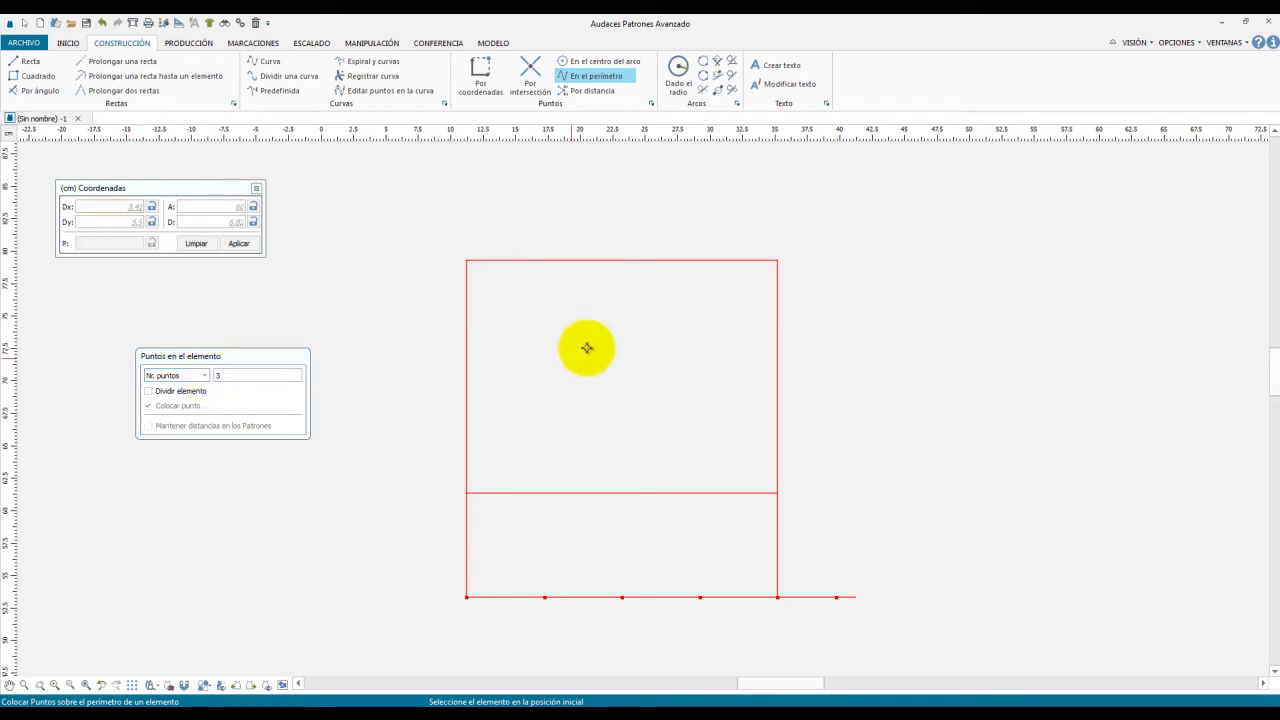
click(478, 586)
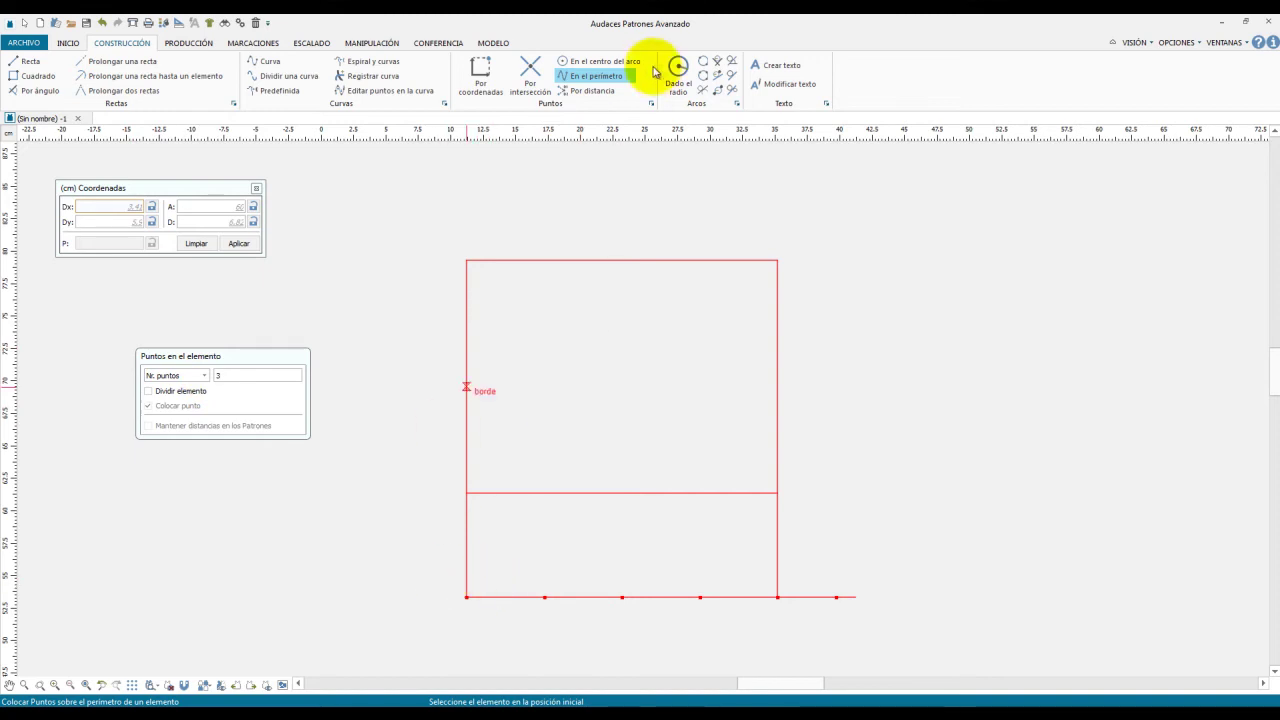
click(601, 82)
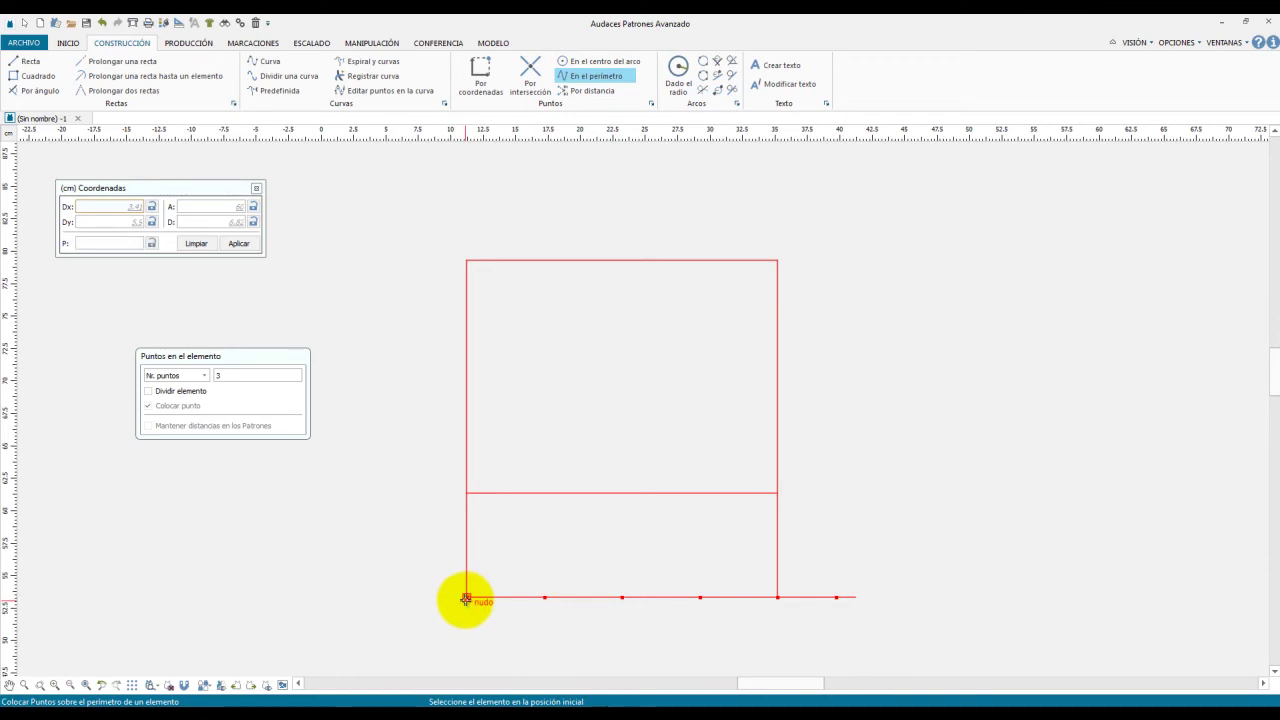
click(466, 597)
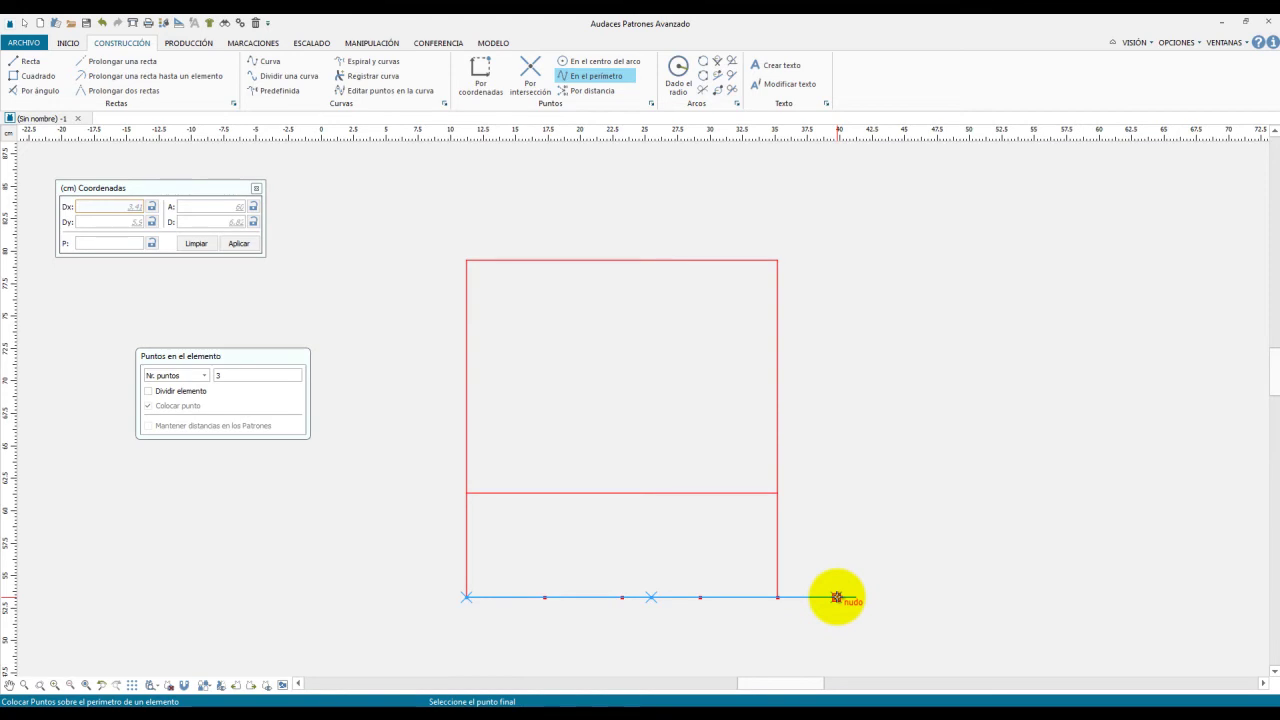
Set the drawing colour to blue (#0000ff) and finish the 3-point division at the point 1.5 cm before the extended line's end.
click(66, 43)
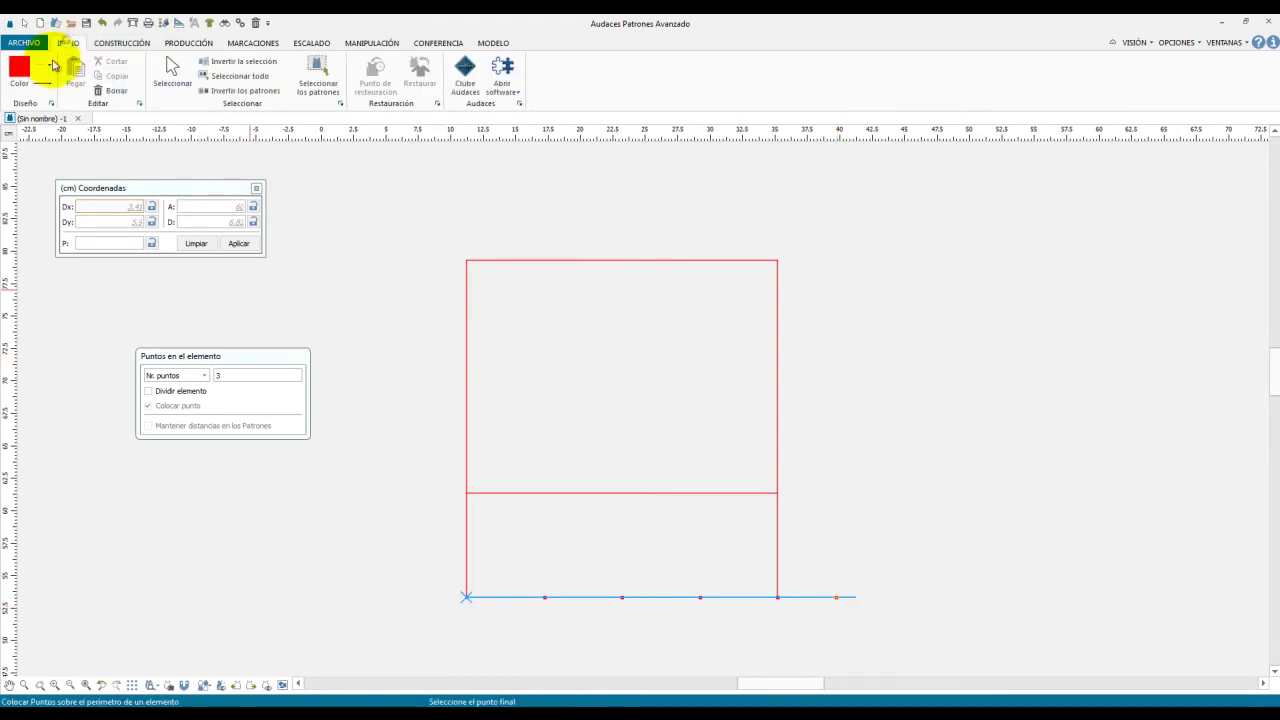
click(19, 68)
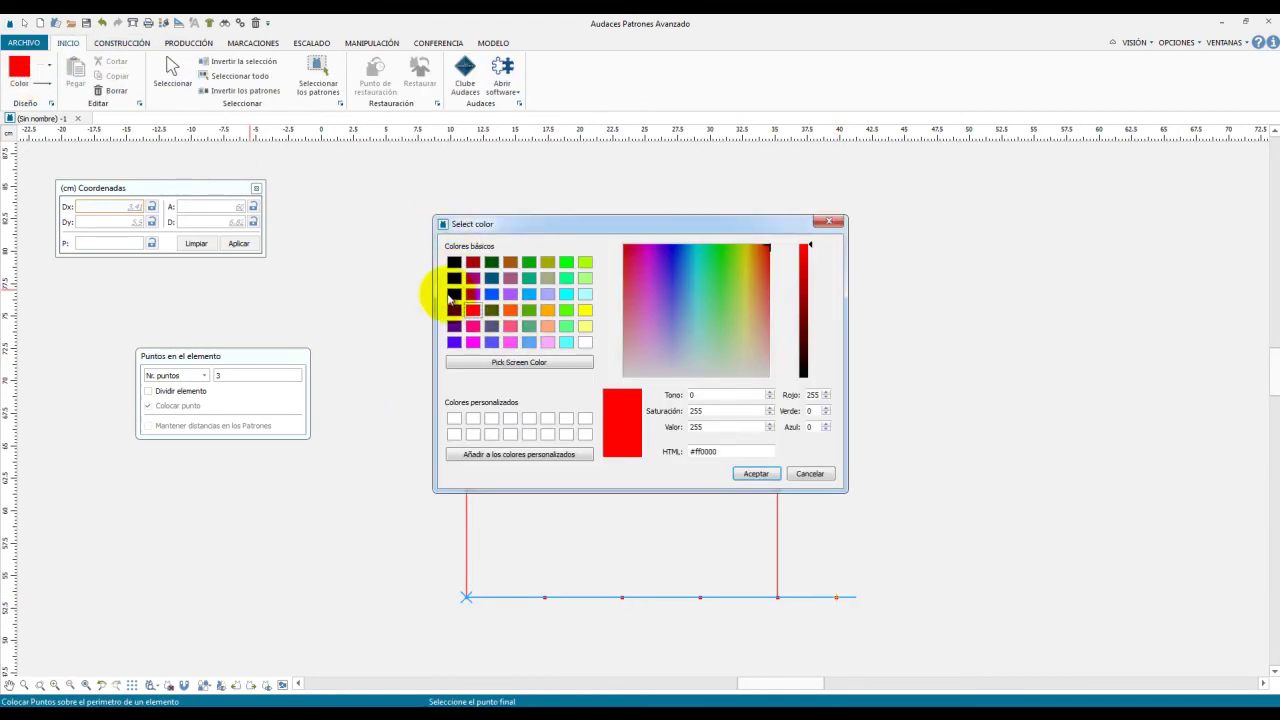
click(452, 295)
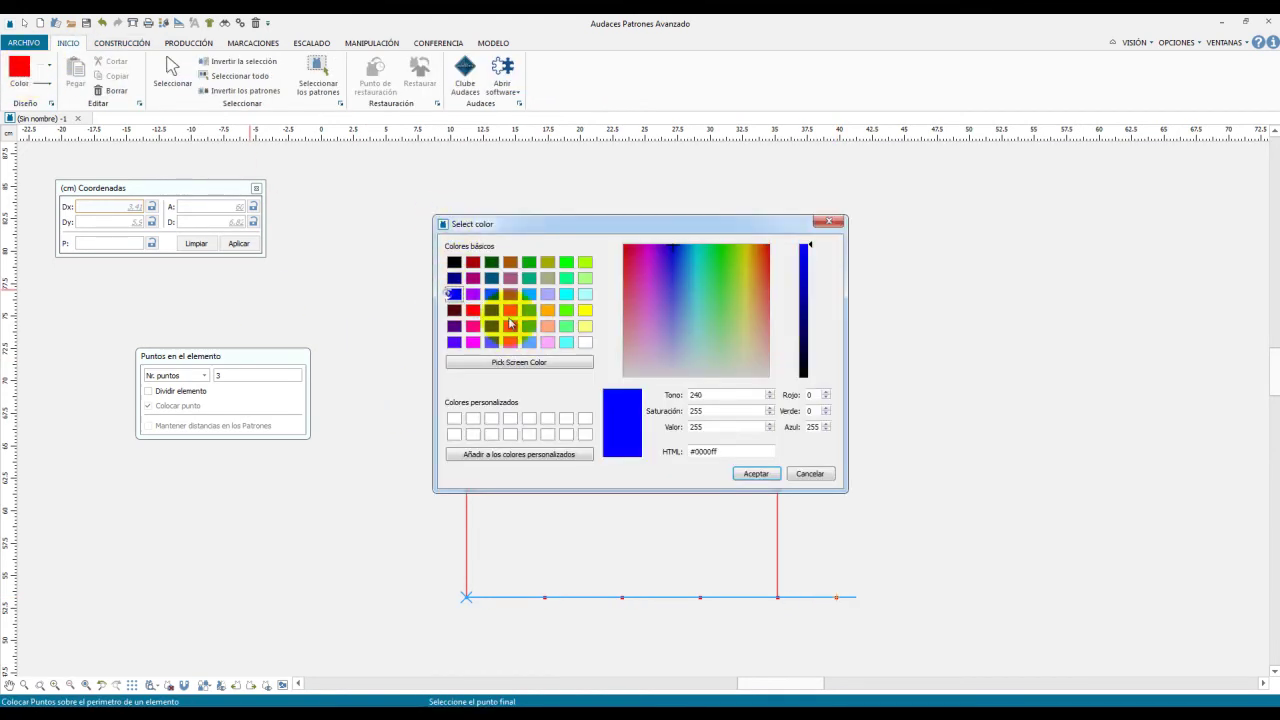
click(765, 479)
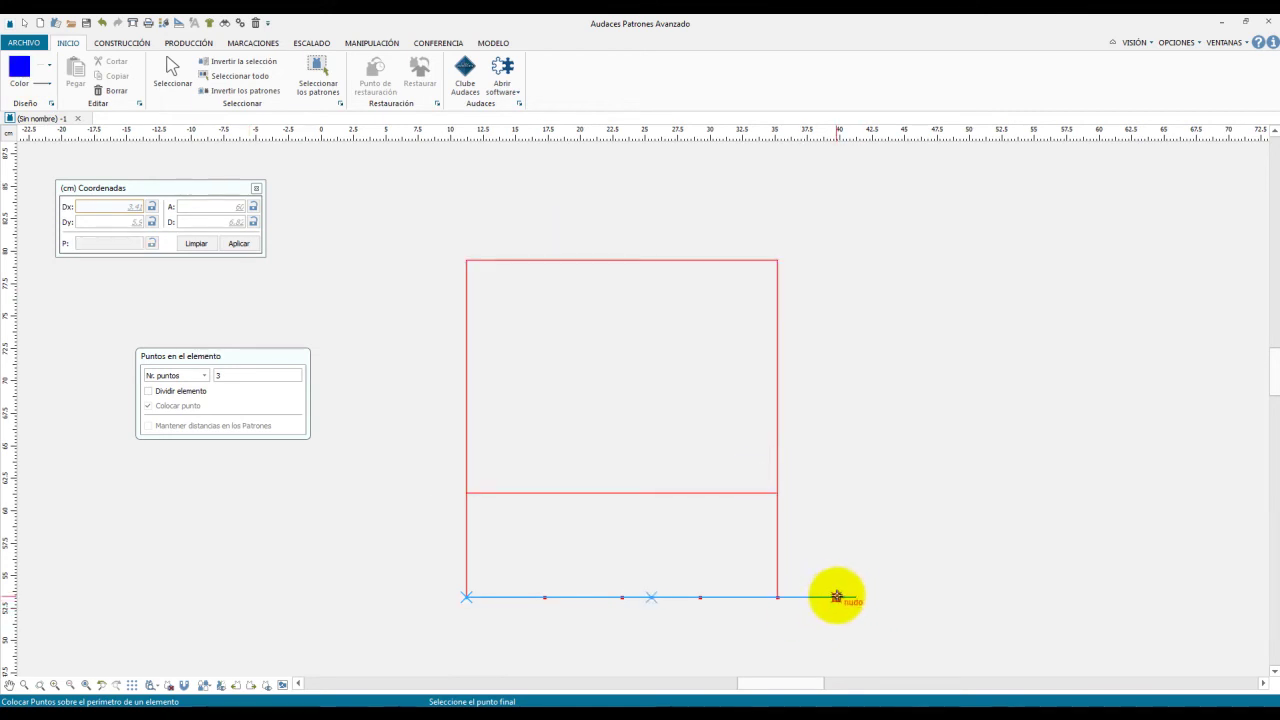
click(838, 597)
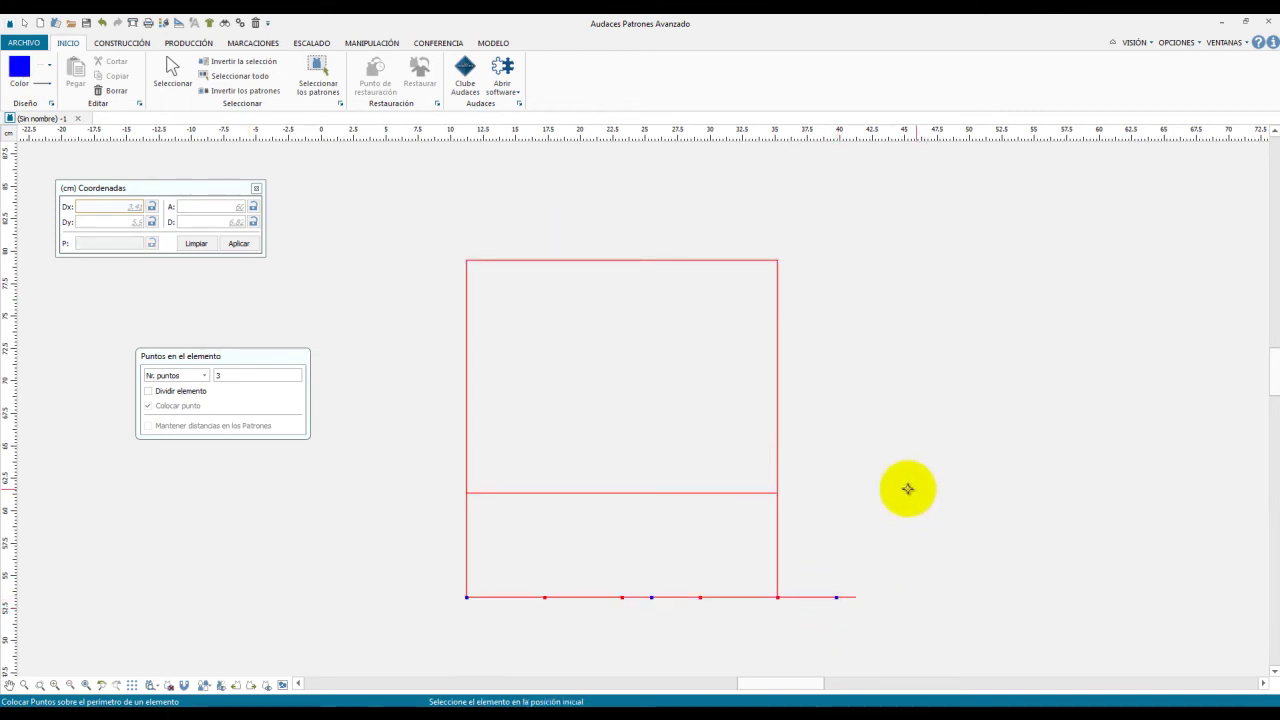
key(Escape)
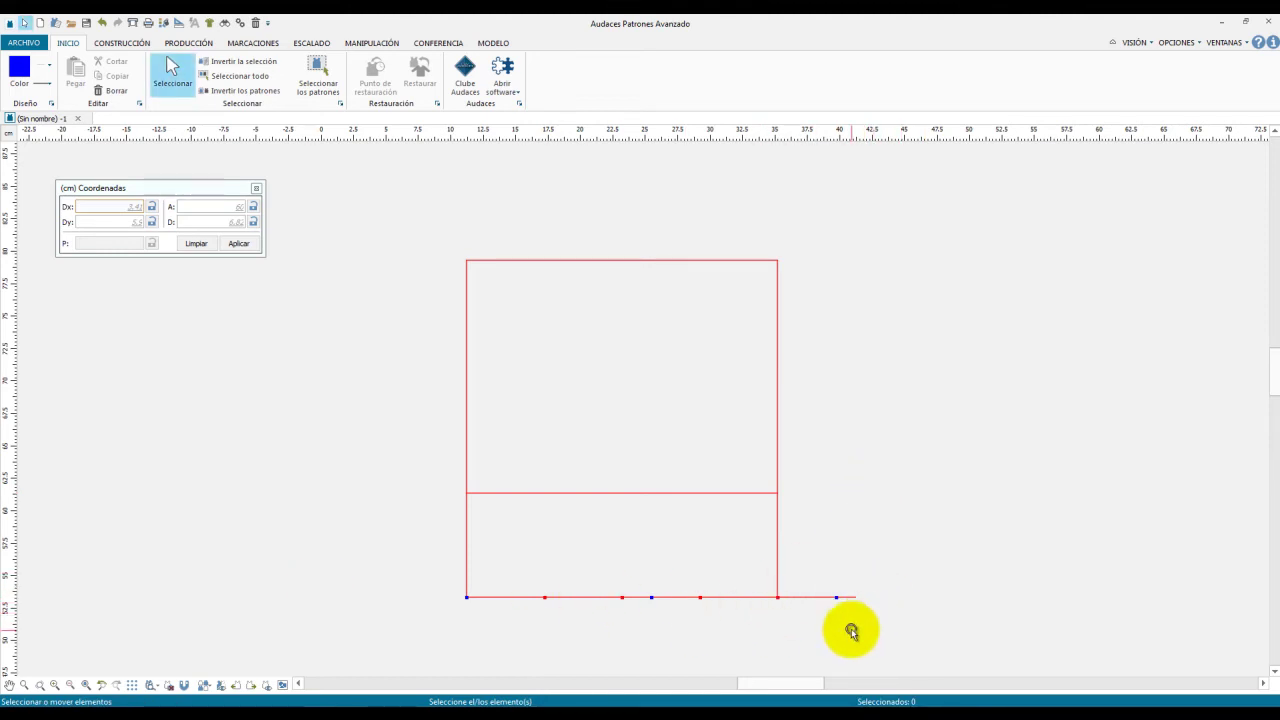
Inspect the middle blue division point on the extended crotch line and consult step 1 of the Base de Pantalón diagram for the crease line.
scroll(797, 607, up, 1)
scroll(797, 607, up, 1)
scroll(711, 628, down, 1)
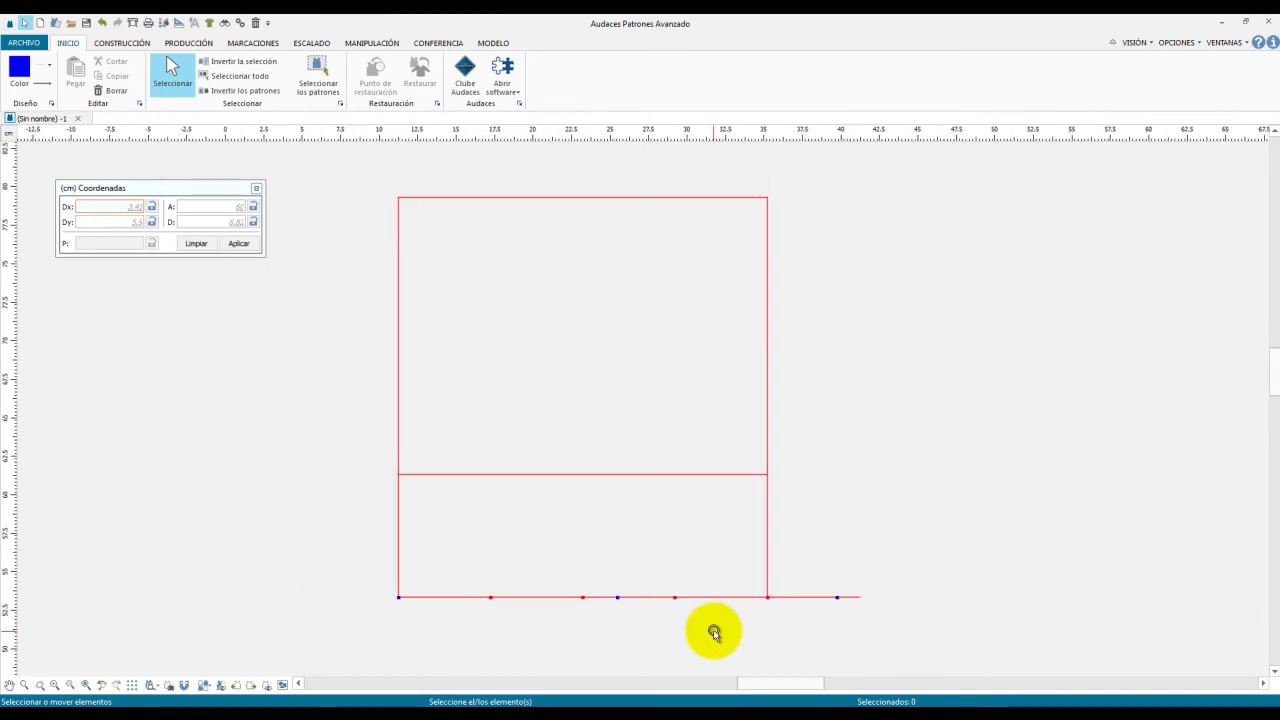
scroll(714, 632, down, 2)
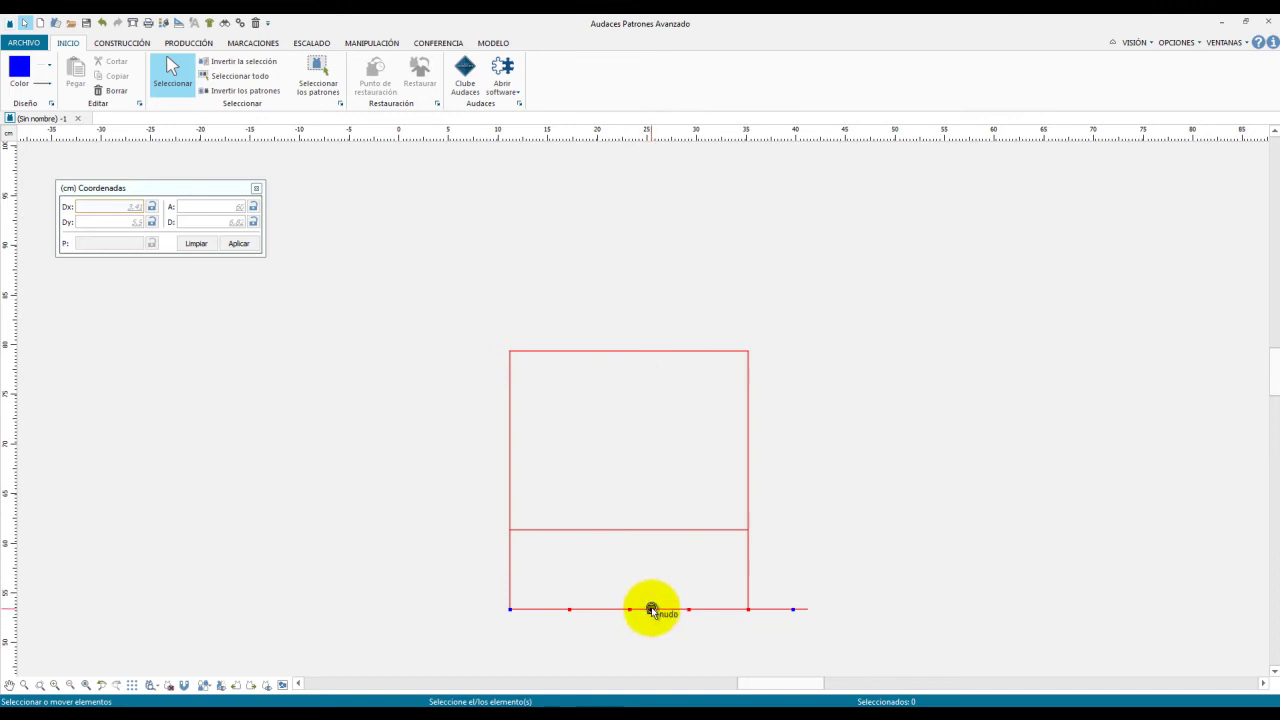
click(117, 45)
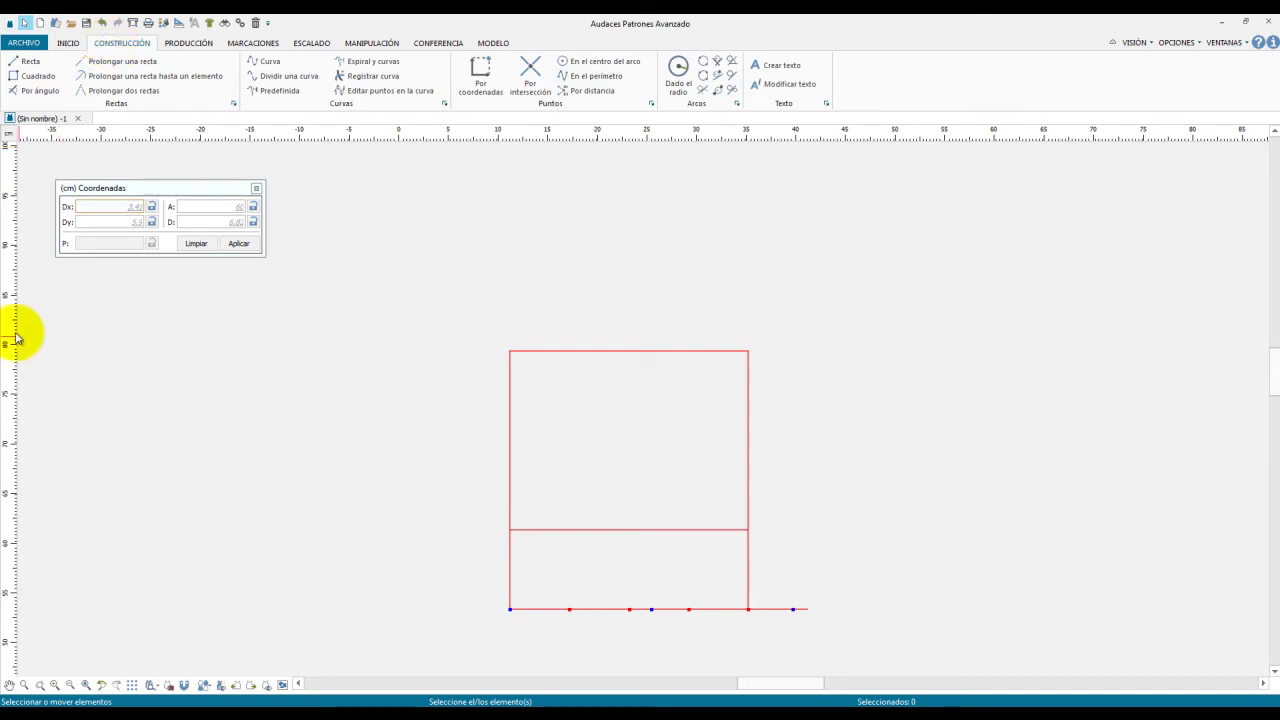
key(alt+Tab)
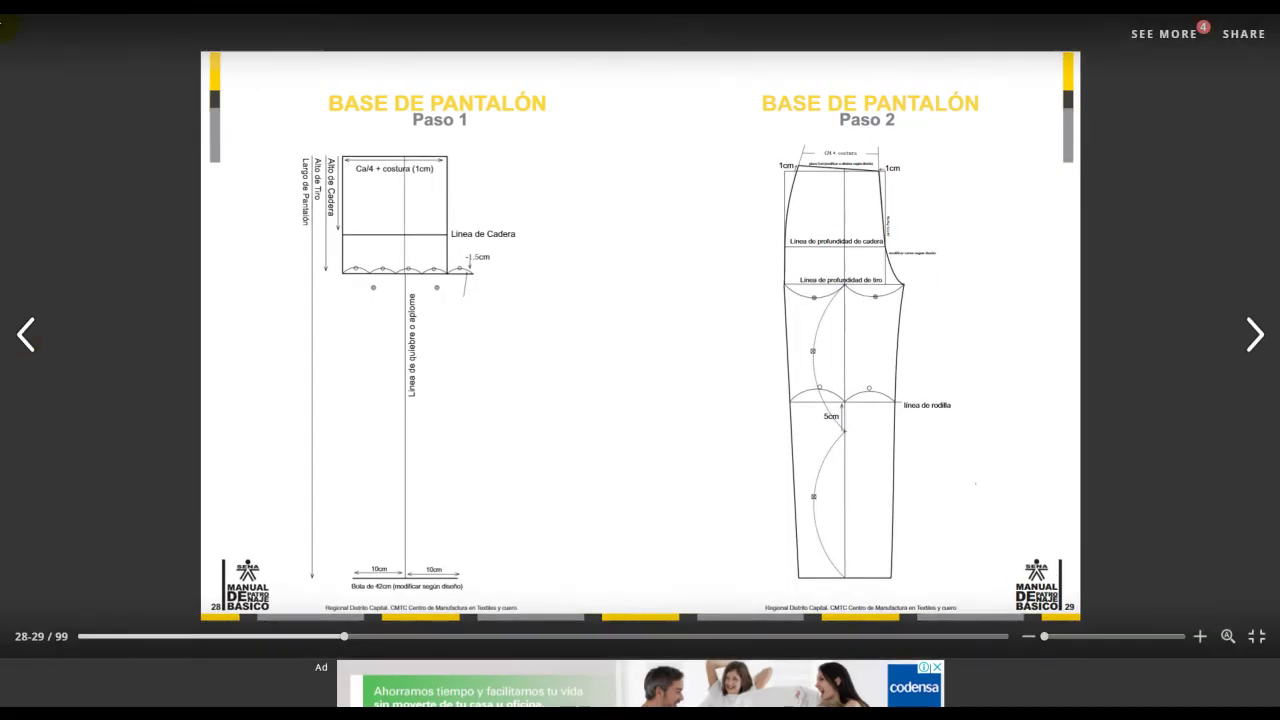
click(407, 270)
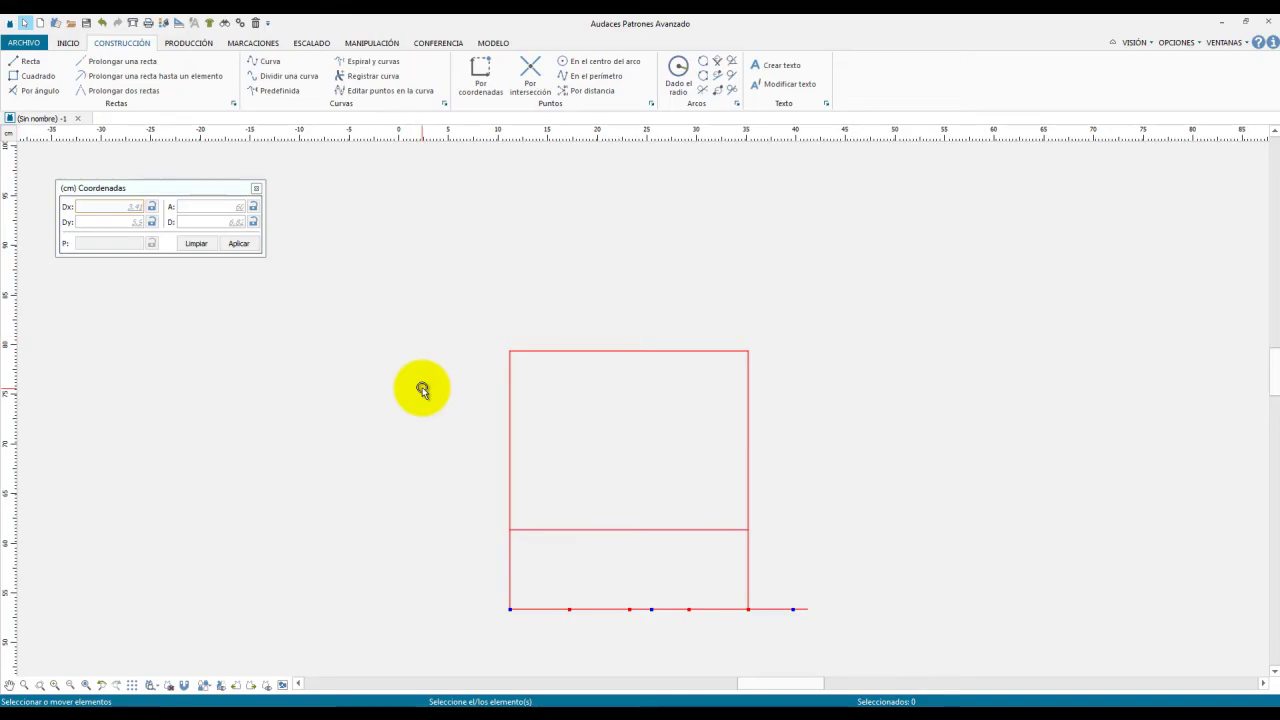
Start a straight line and set the drawing colour to red.
click(35, 65)
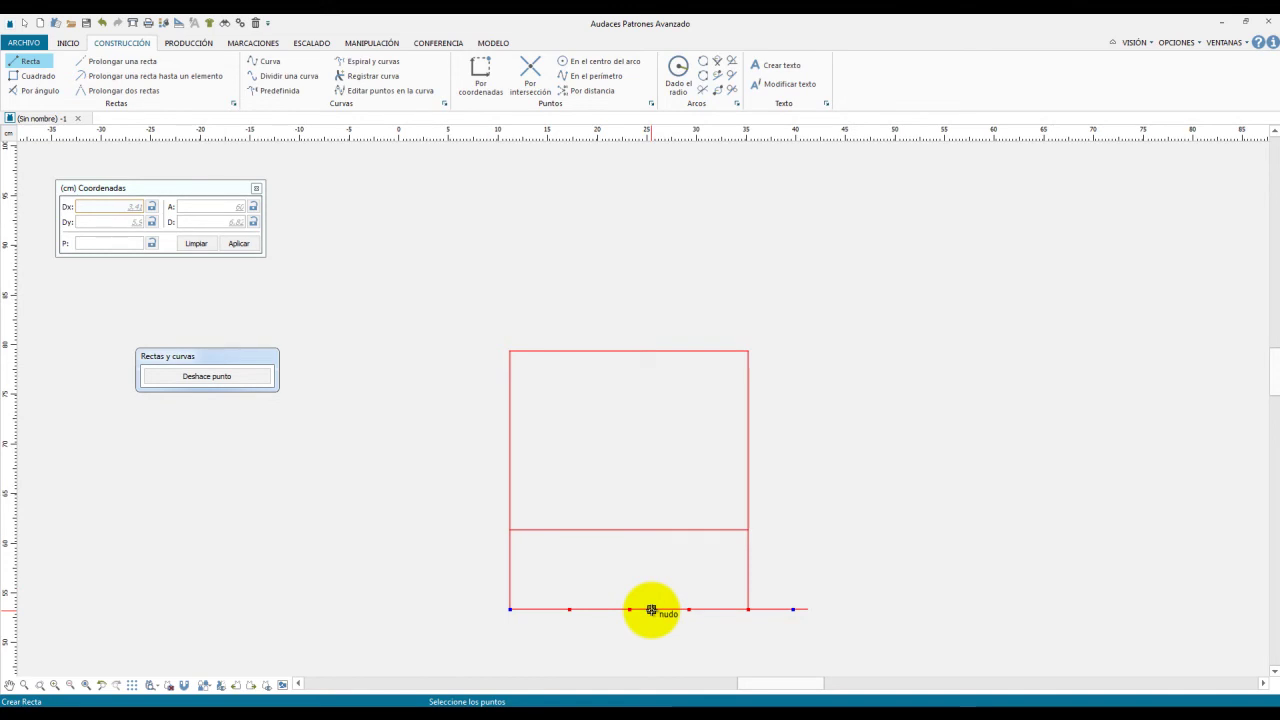
click(68, 43)
click(18, 70)
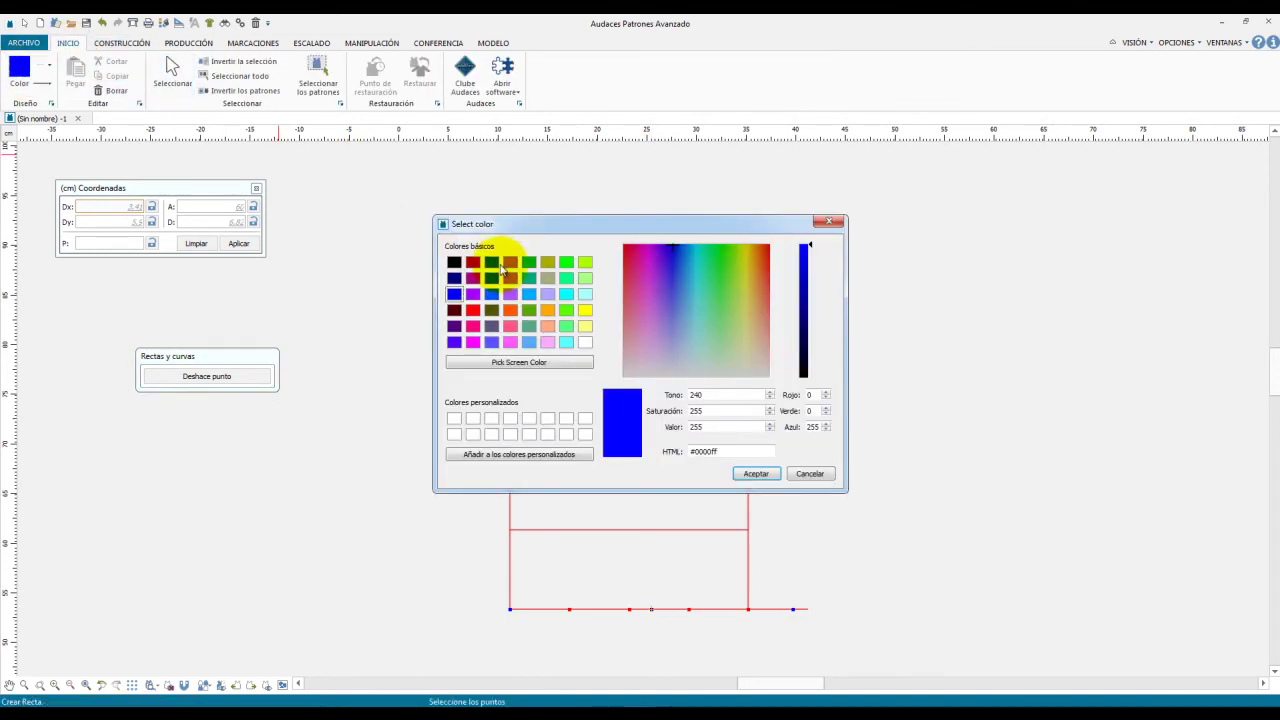
click(473, 310)
click(755, 473)
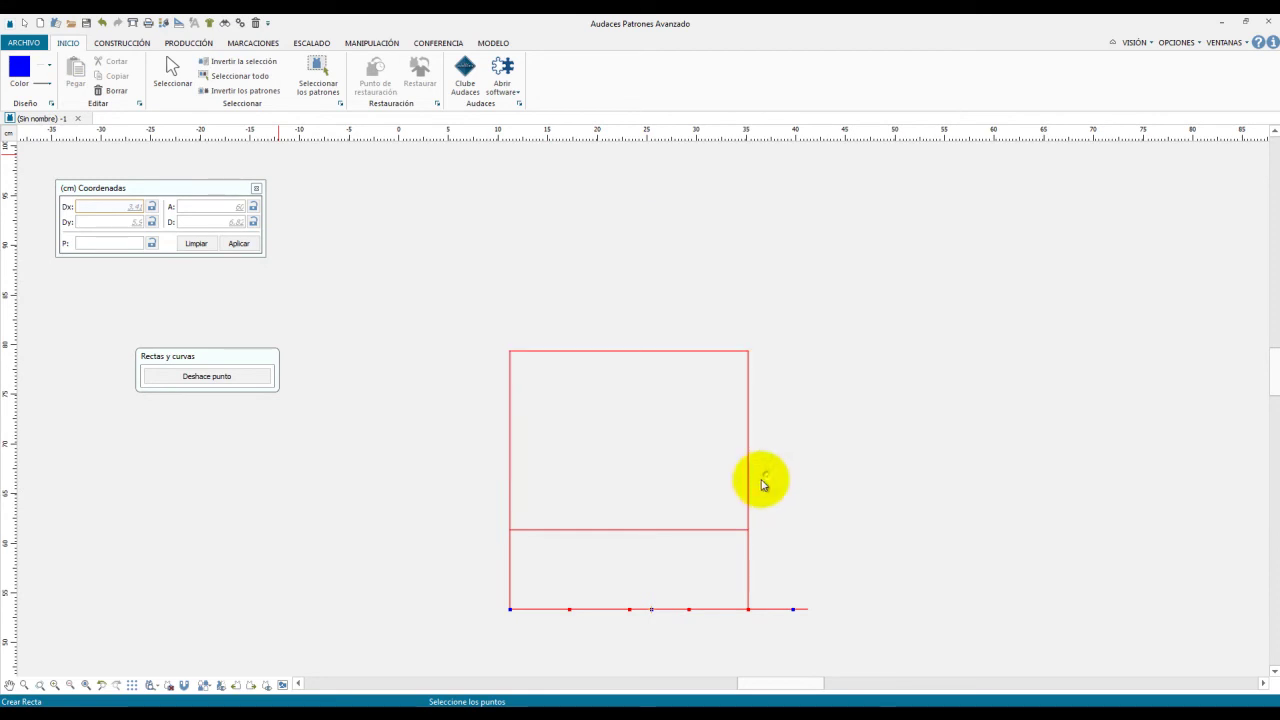
Draw a vertical line from the middle blue division point up to its intersection with the rectangle's top edge.
click(651, 610)
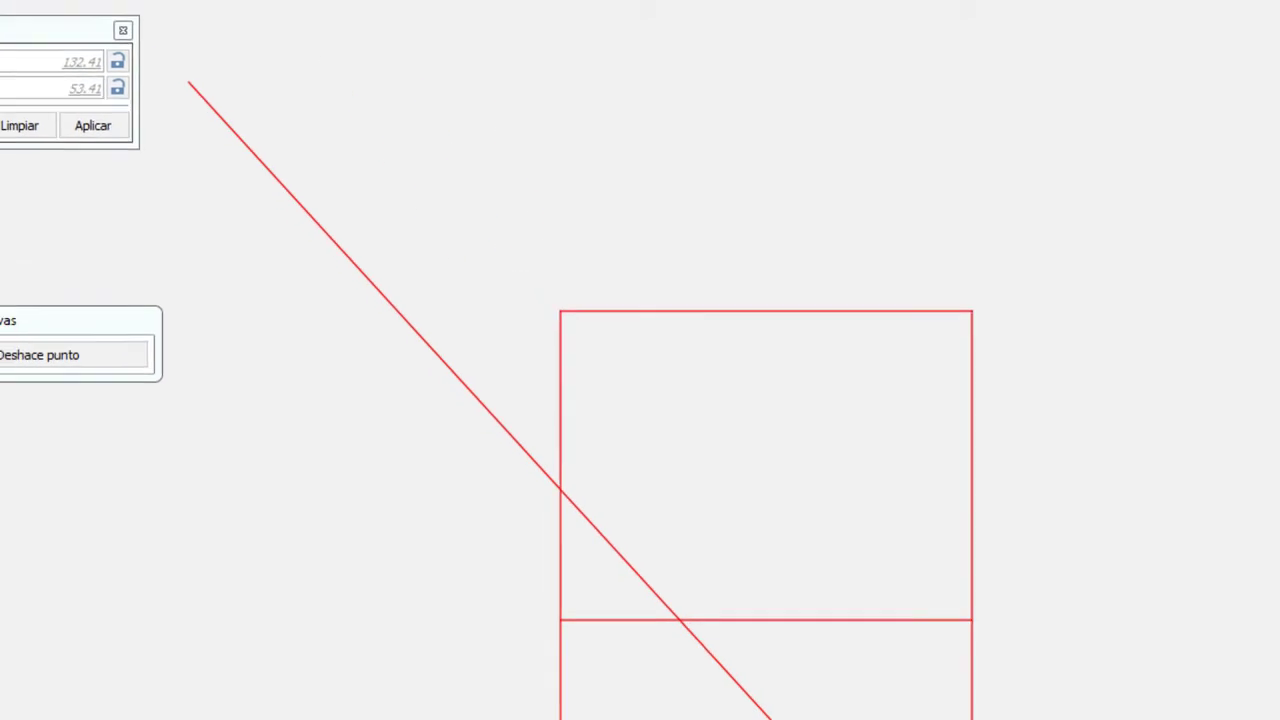
drag(102, 117, 227, 199)
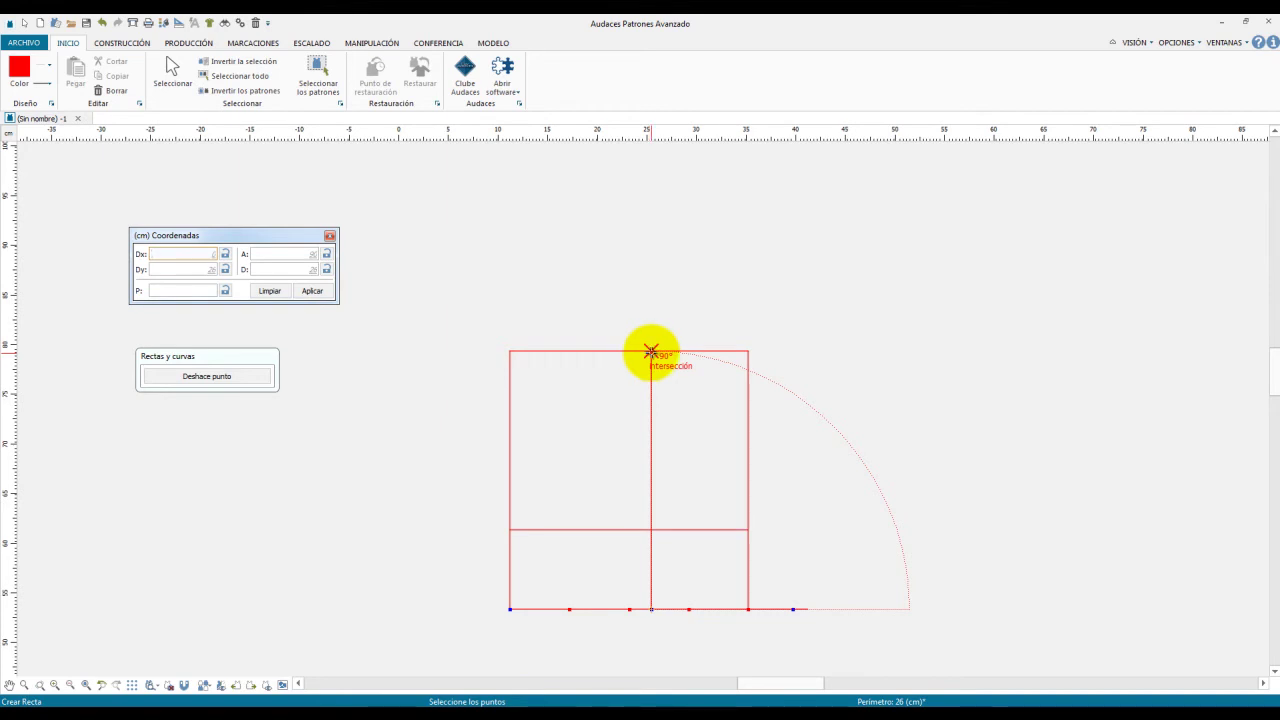
click(651, 352)
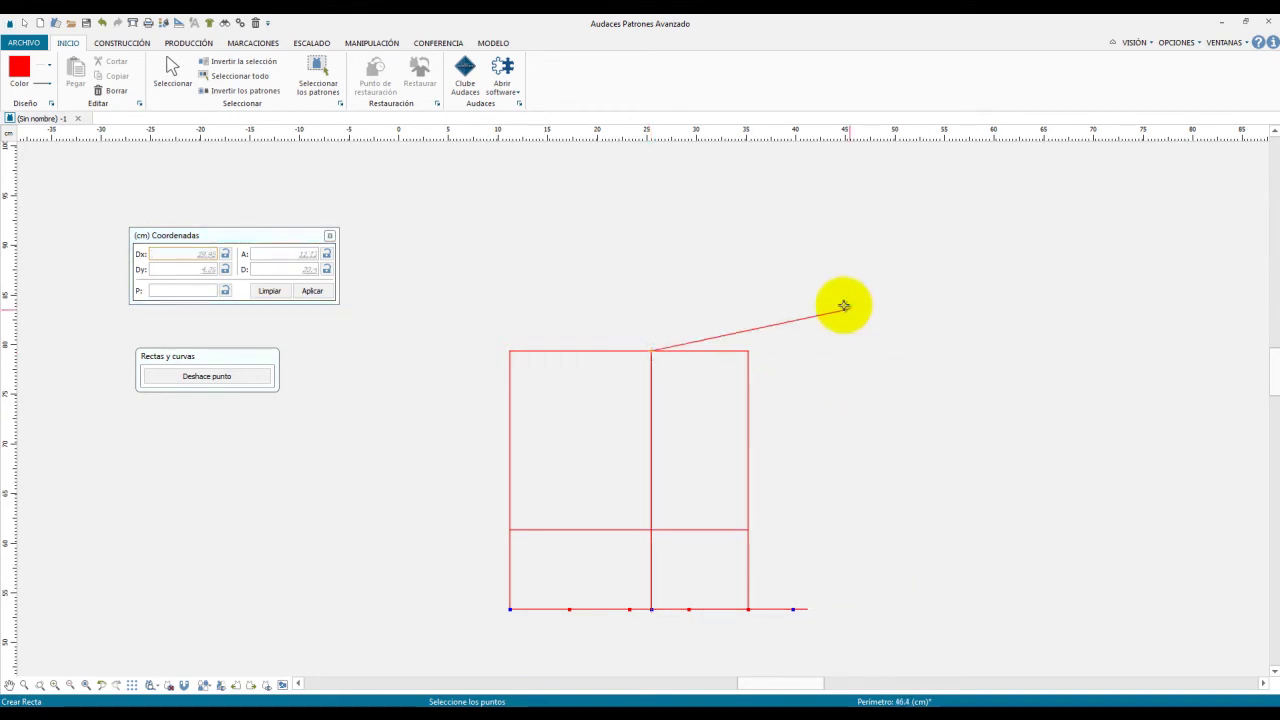
right_click(639, 262)
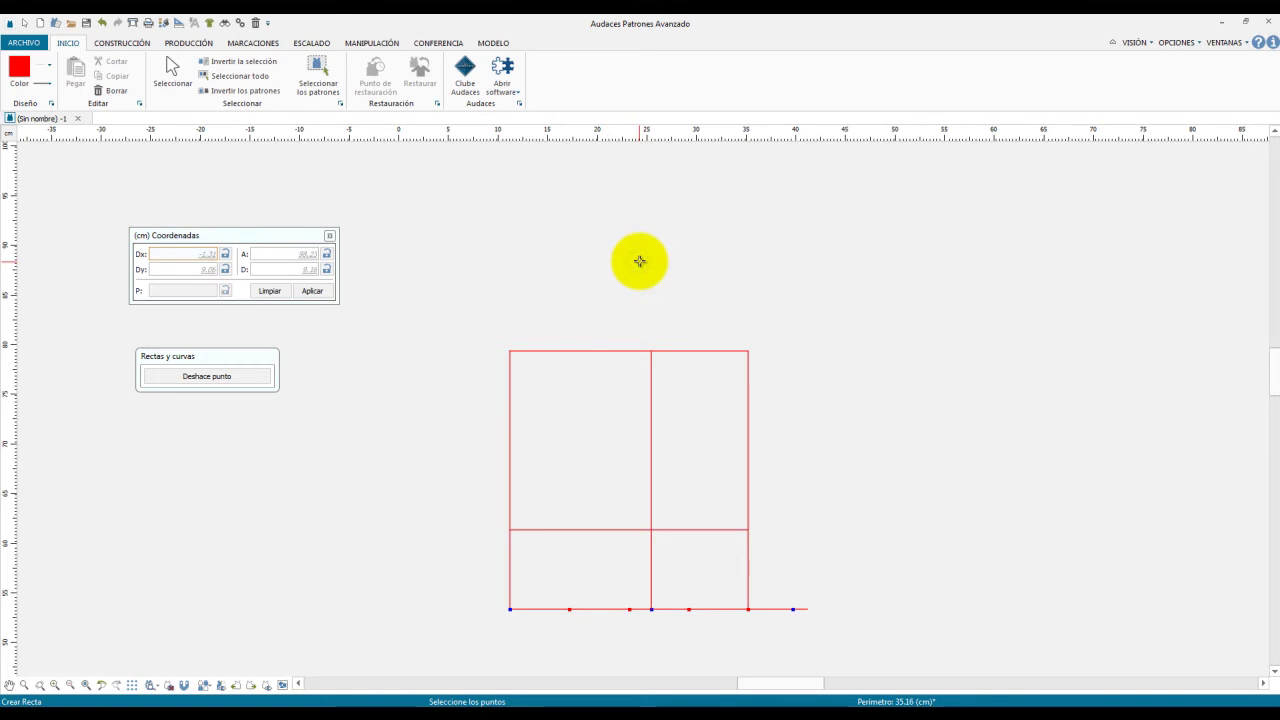
key(Escape)
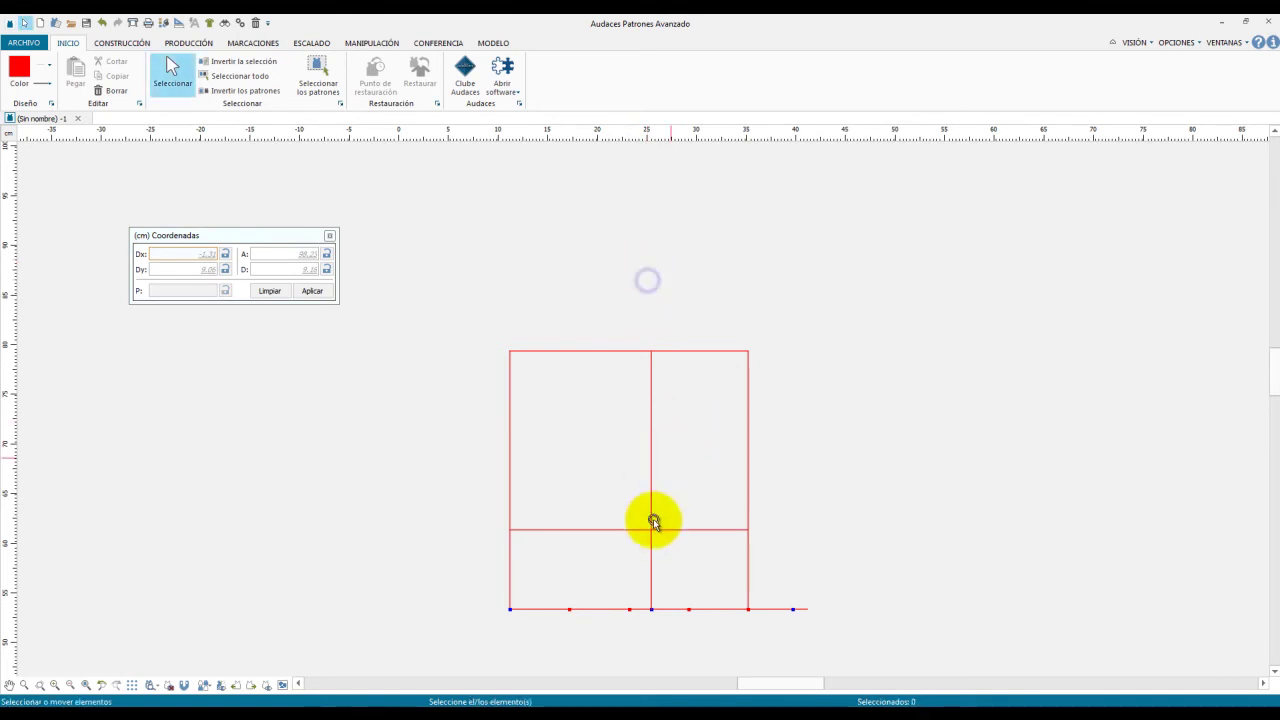
Check the trouser length in step 1 of the Base de Pantalón diagram and in the Talla 10 measurement note.
scroll(711, 567, down, 1)
scroll(711, 567, down, 3)
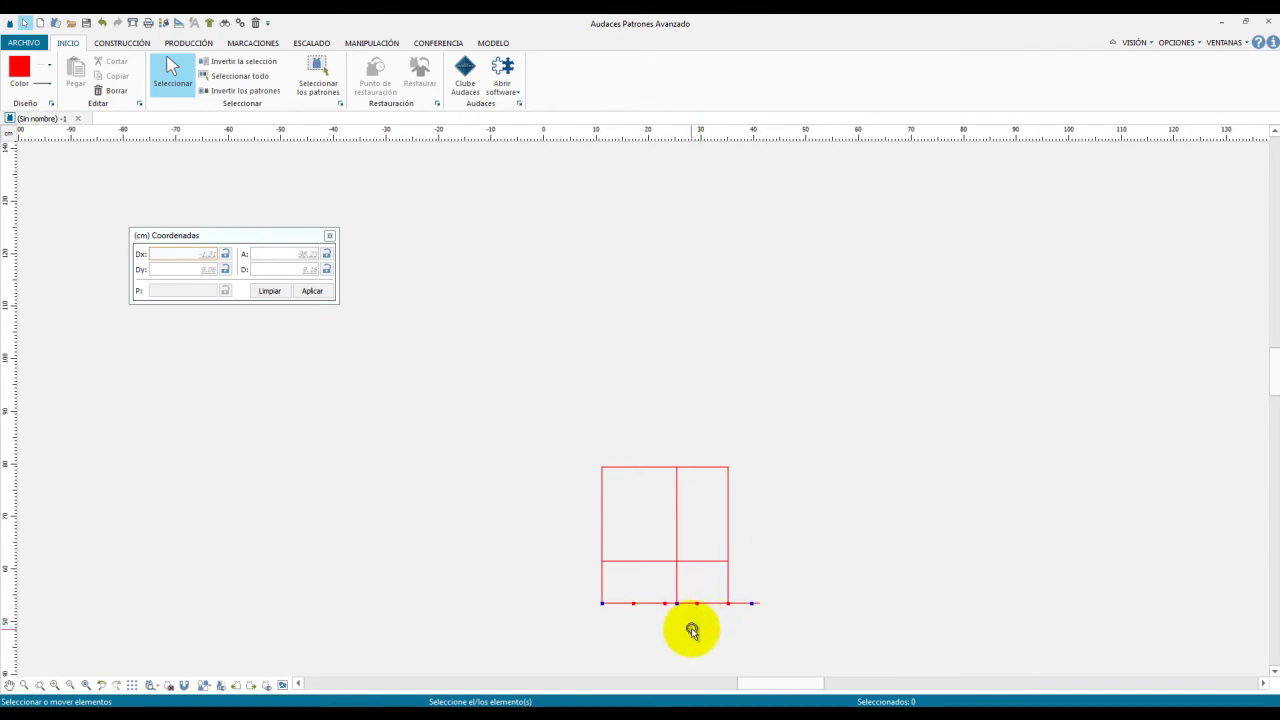
key(alt+Tab)
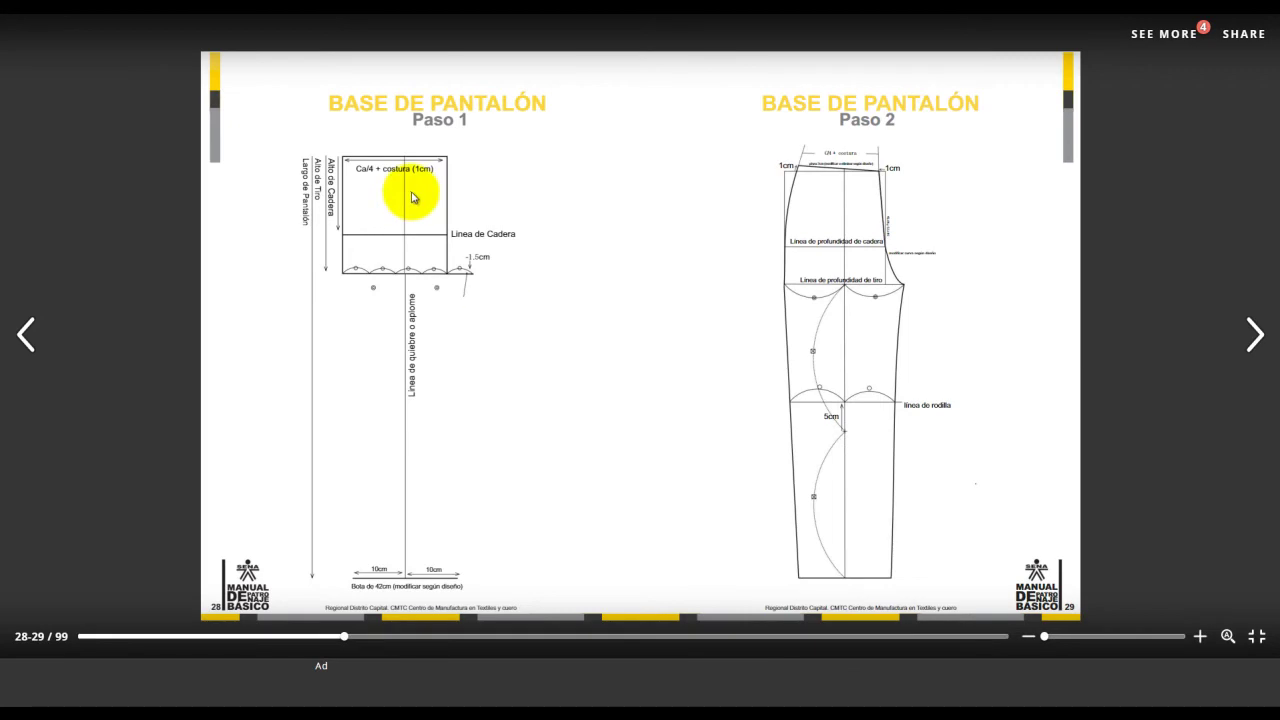
key(alt+Tab)
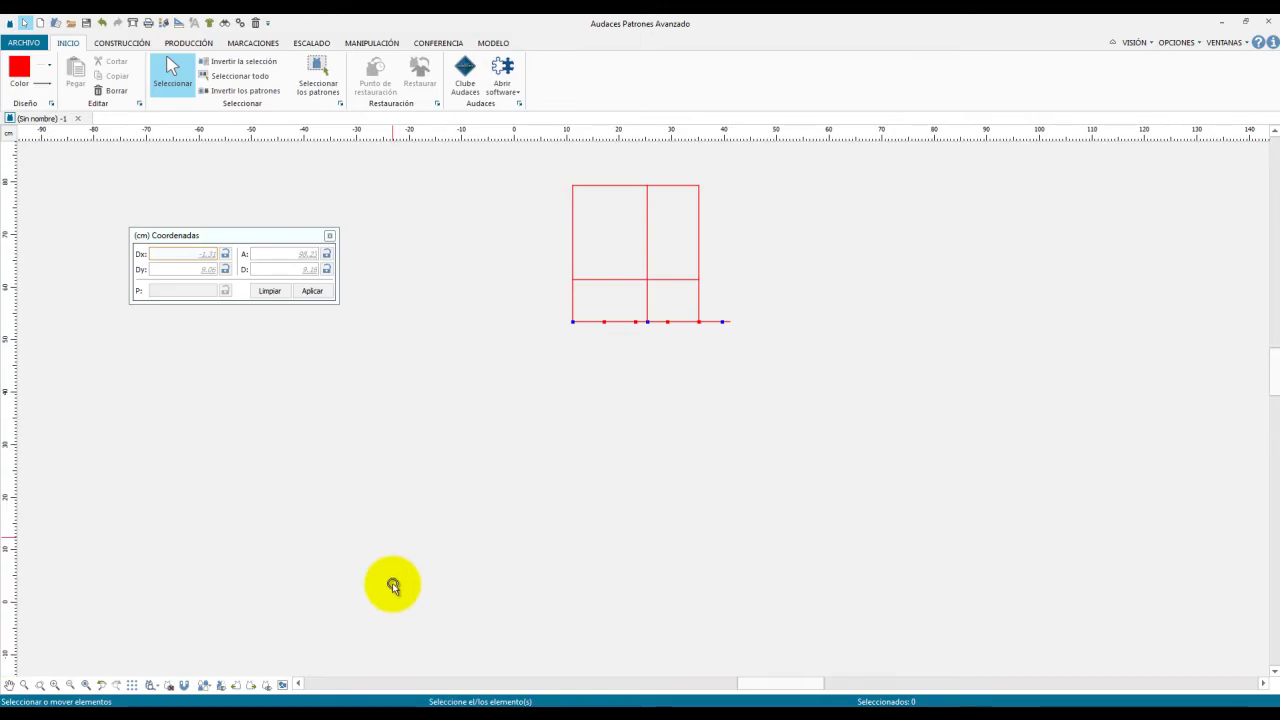
key(alt+Tab)
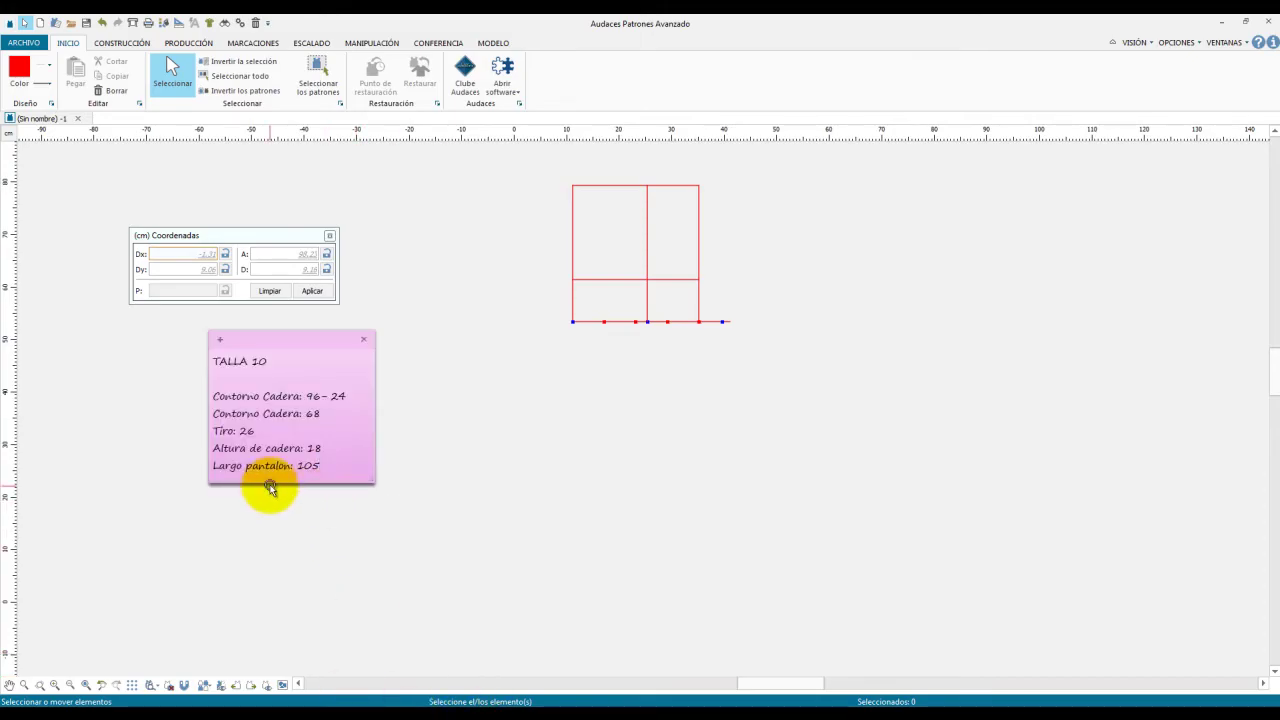
click(322, 464)
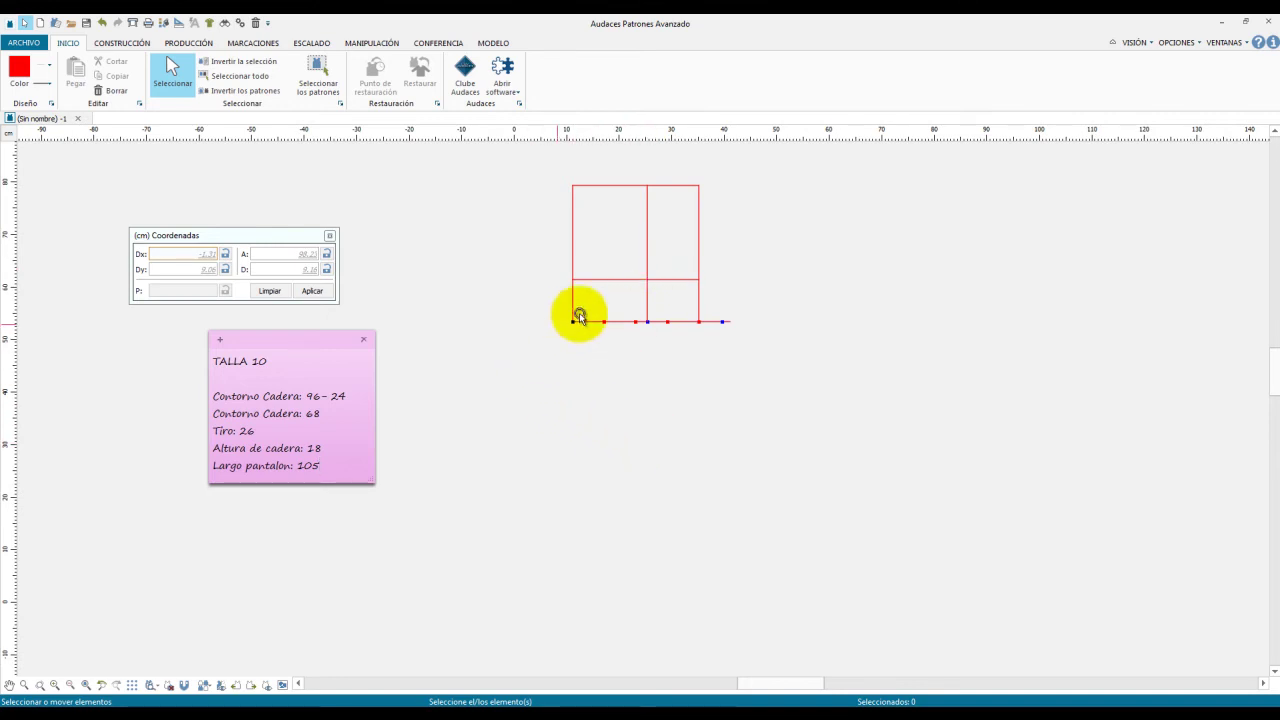
key(alt+Tab)
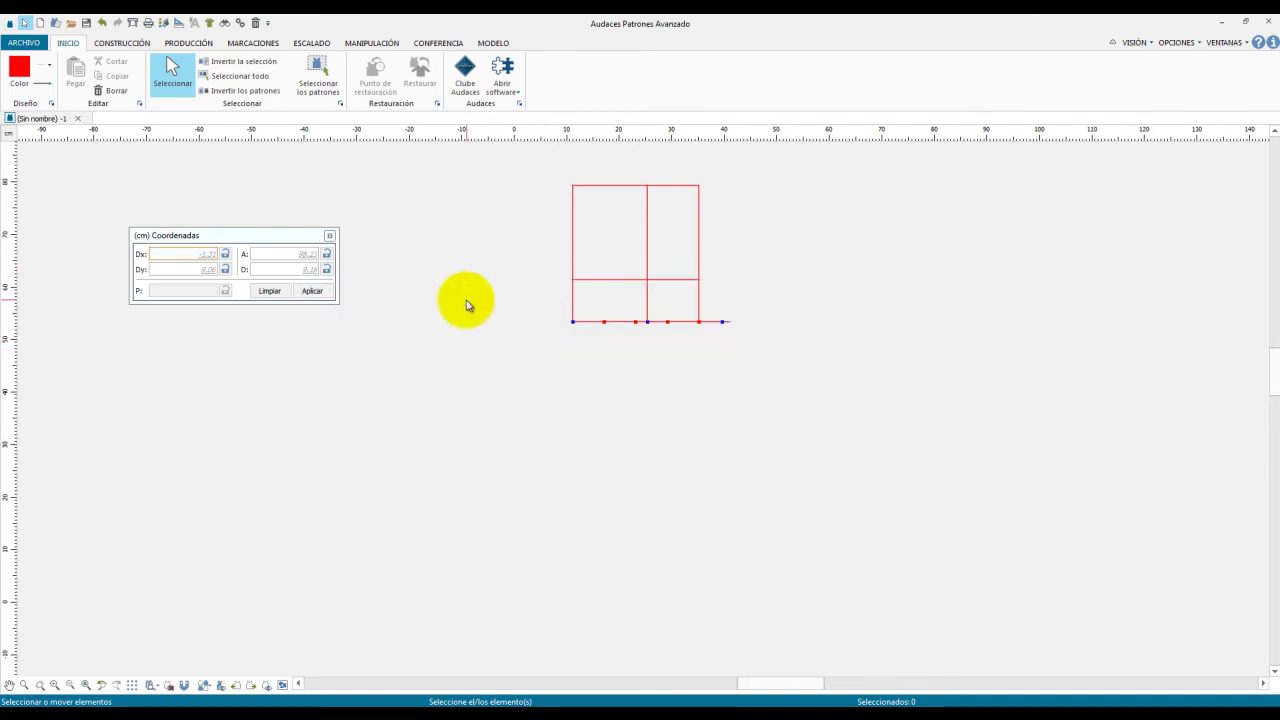
key(alt+Tab)
key(alt+Tab)
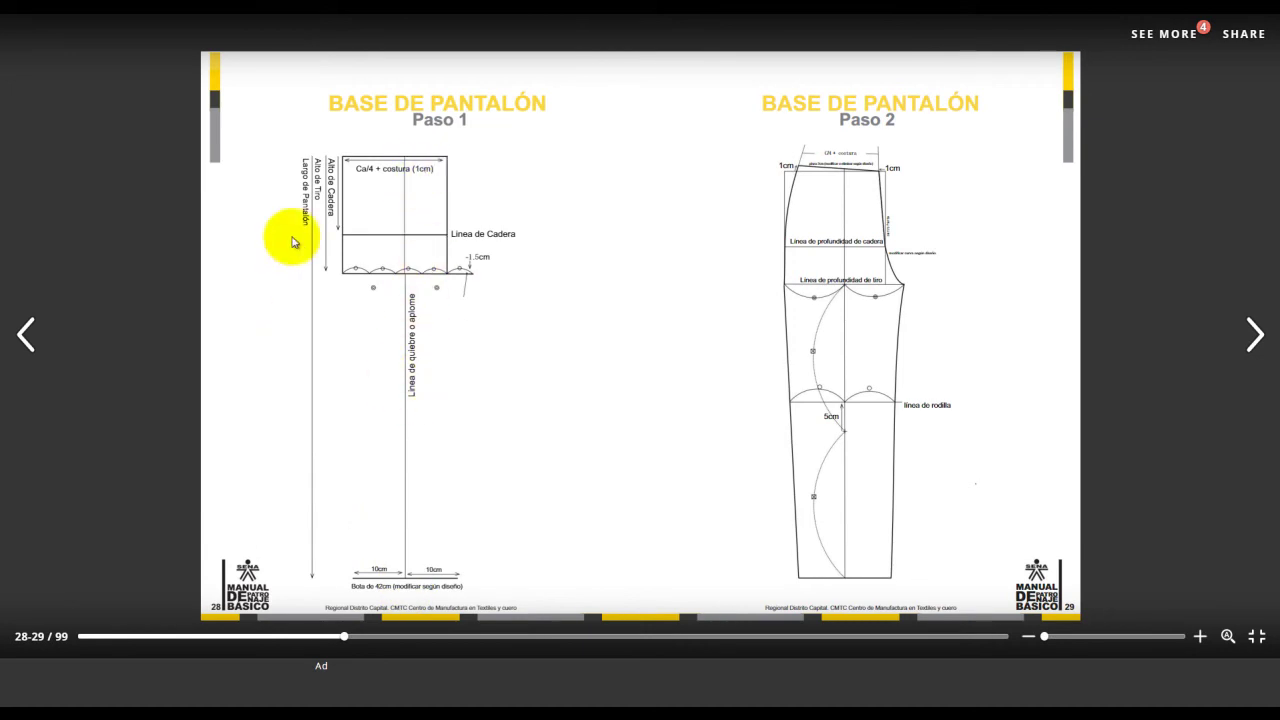
Back in the pattern drawing, extend the vertical crease line downward by 79 cm.
key(alt+Tab)
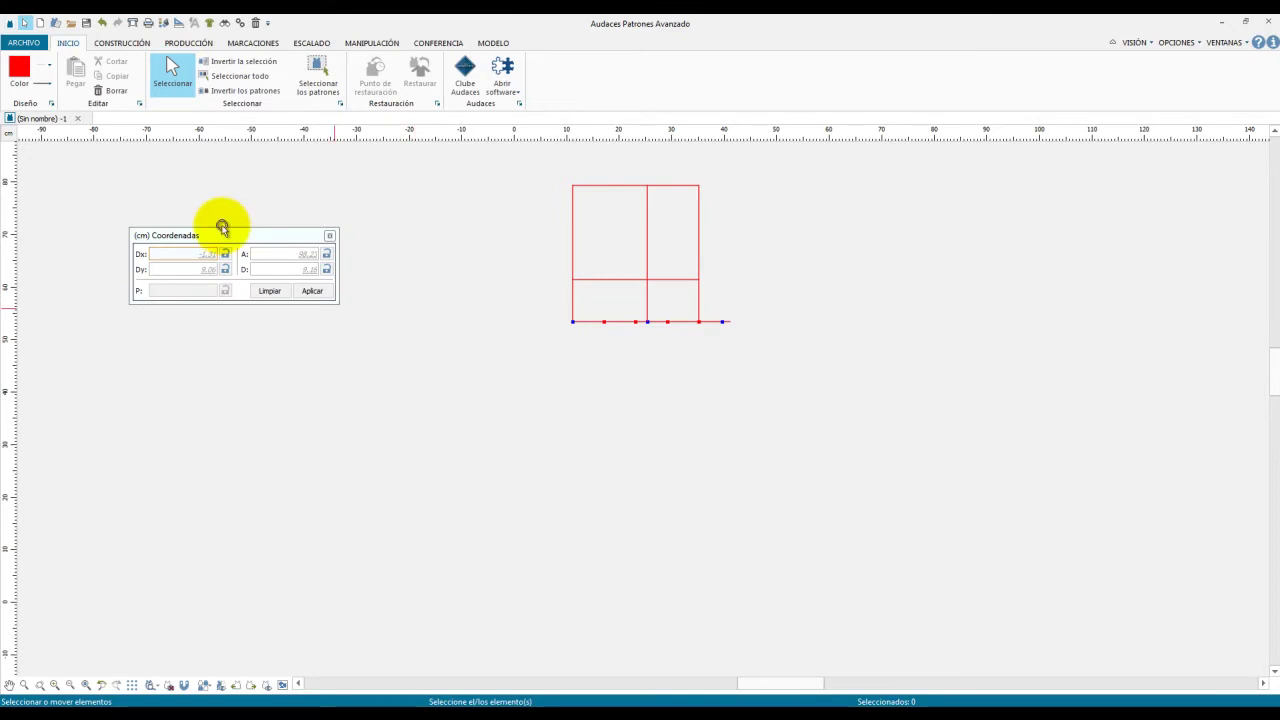
click(107, 45)
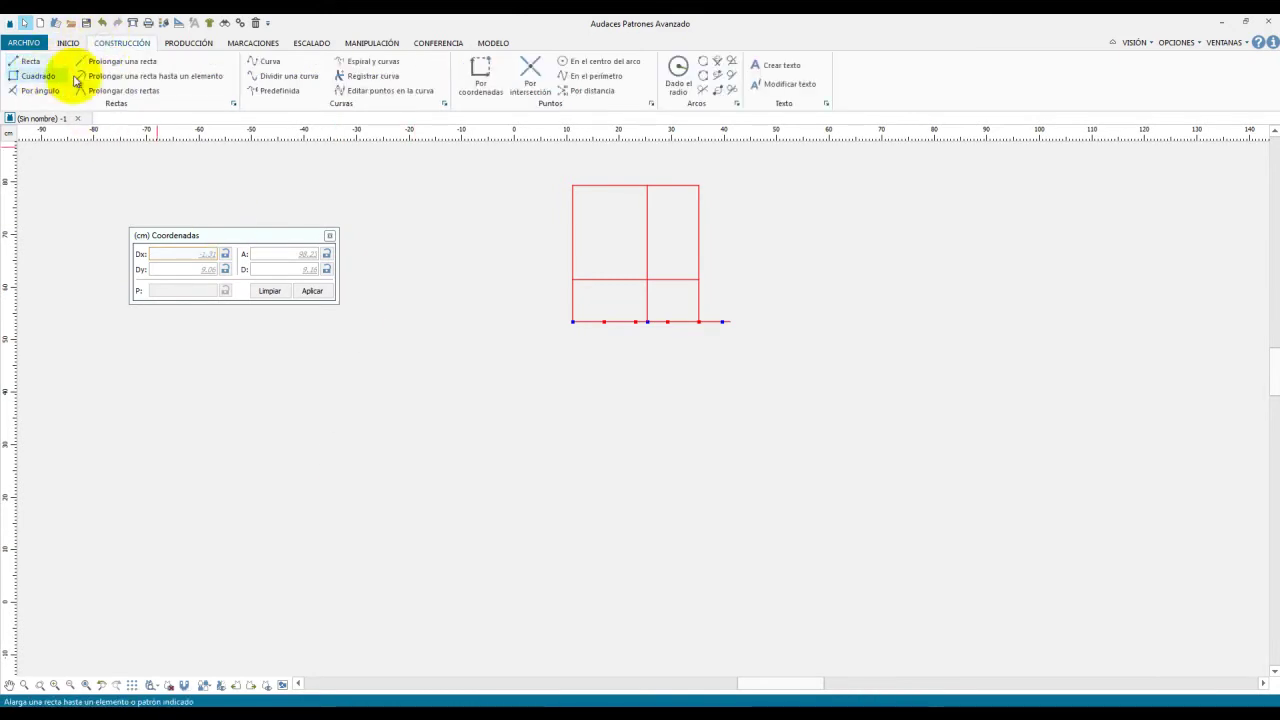
click(116, 62)
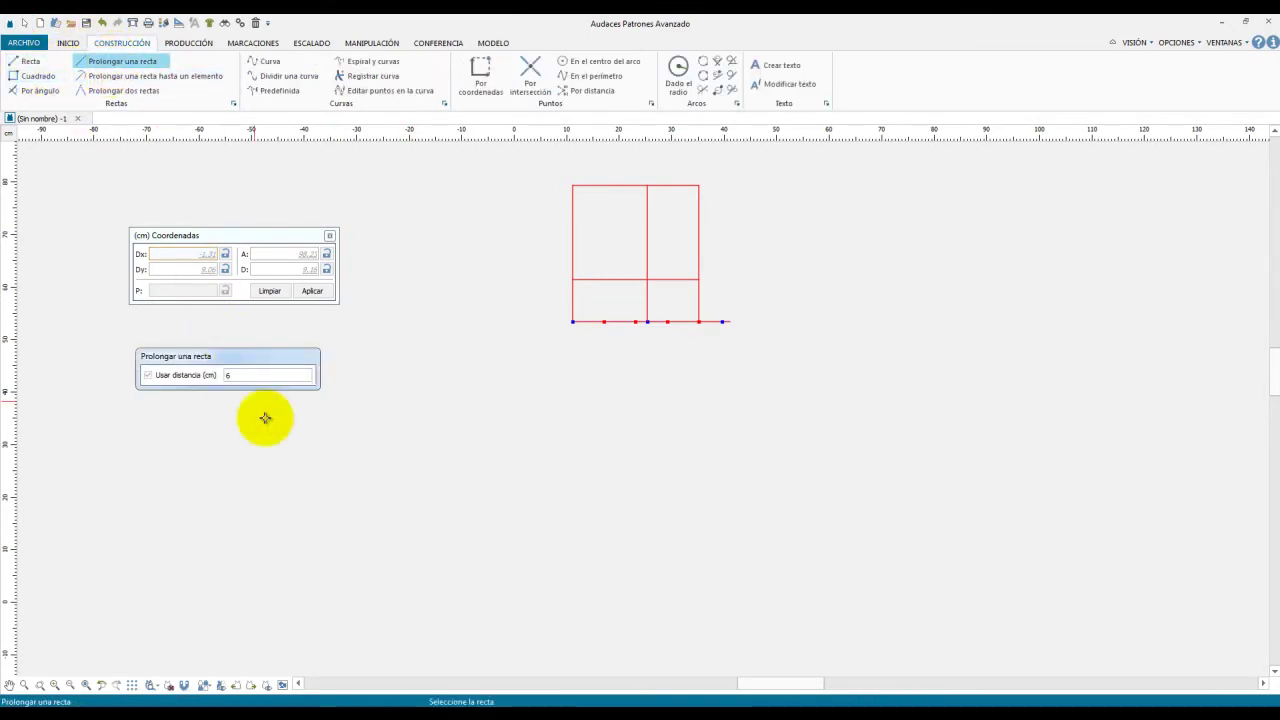
double_click(228, 376)
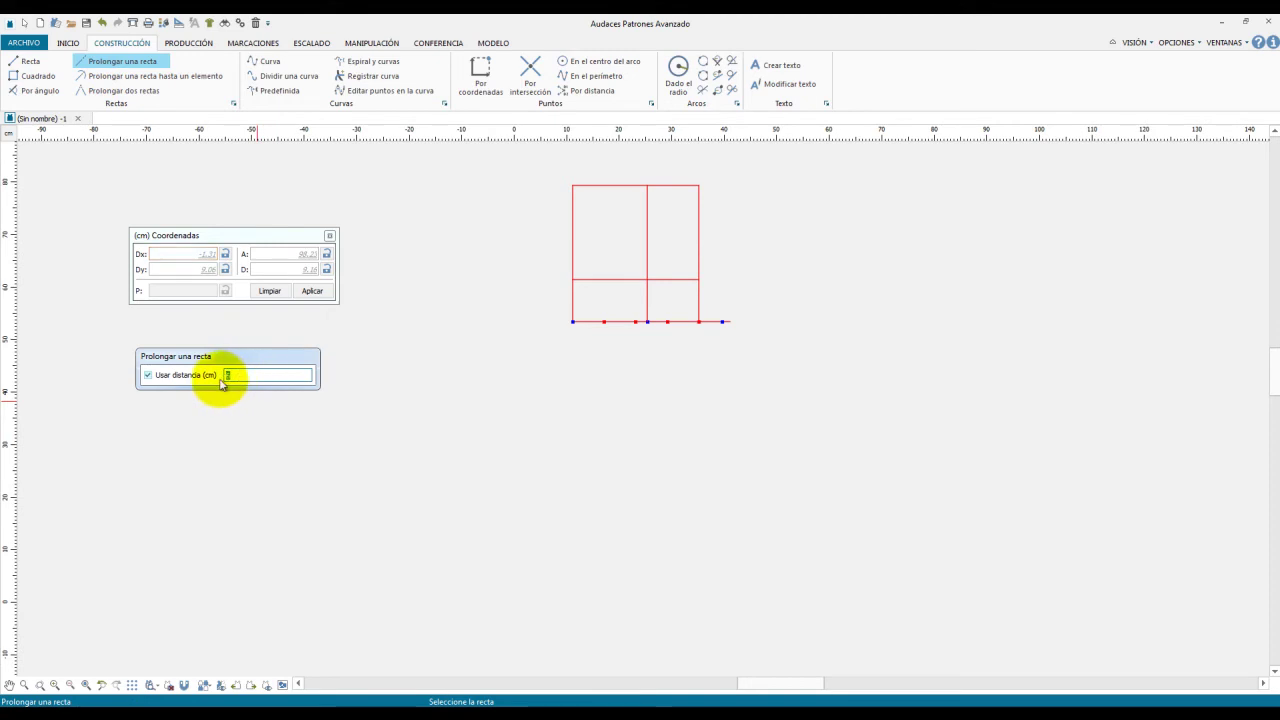
text(79)
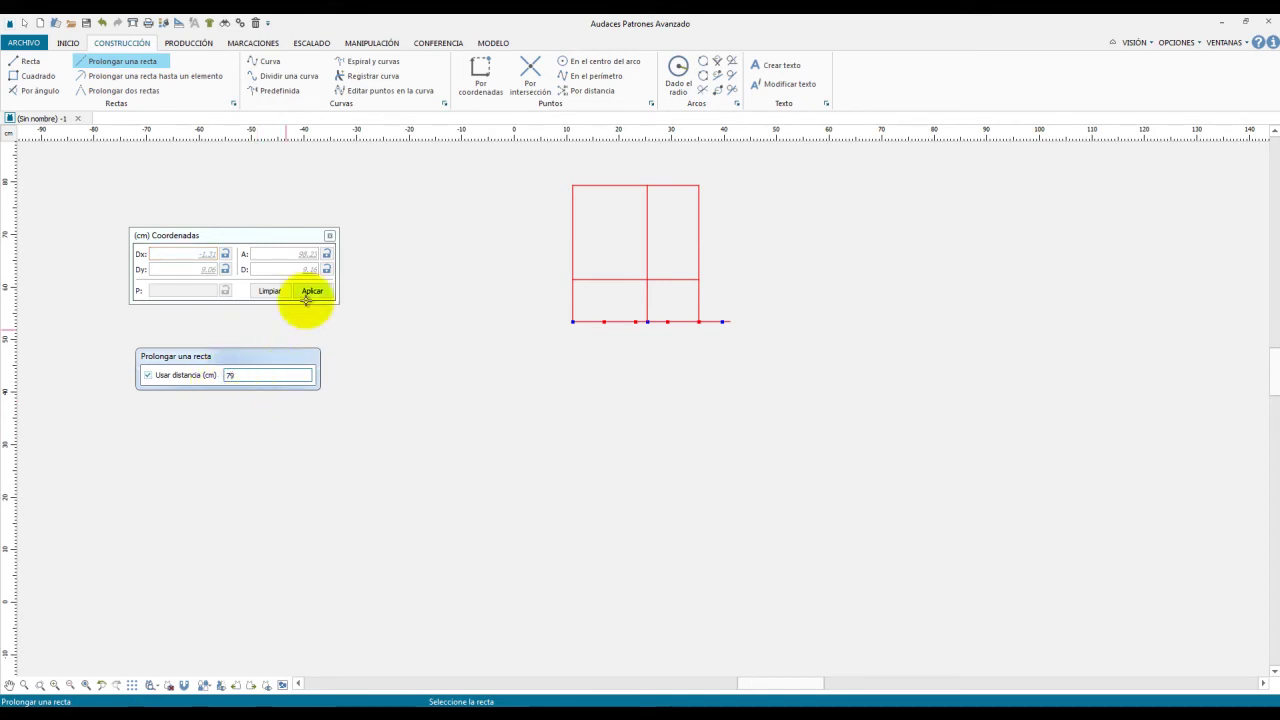
click(648, 247)
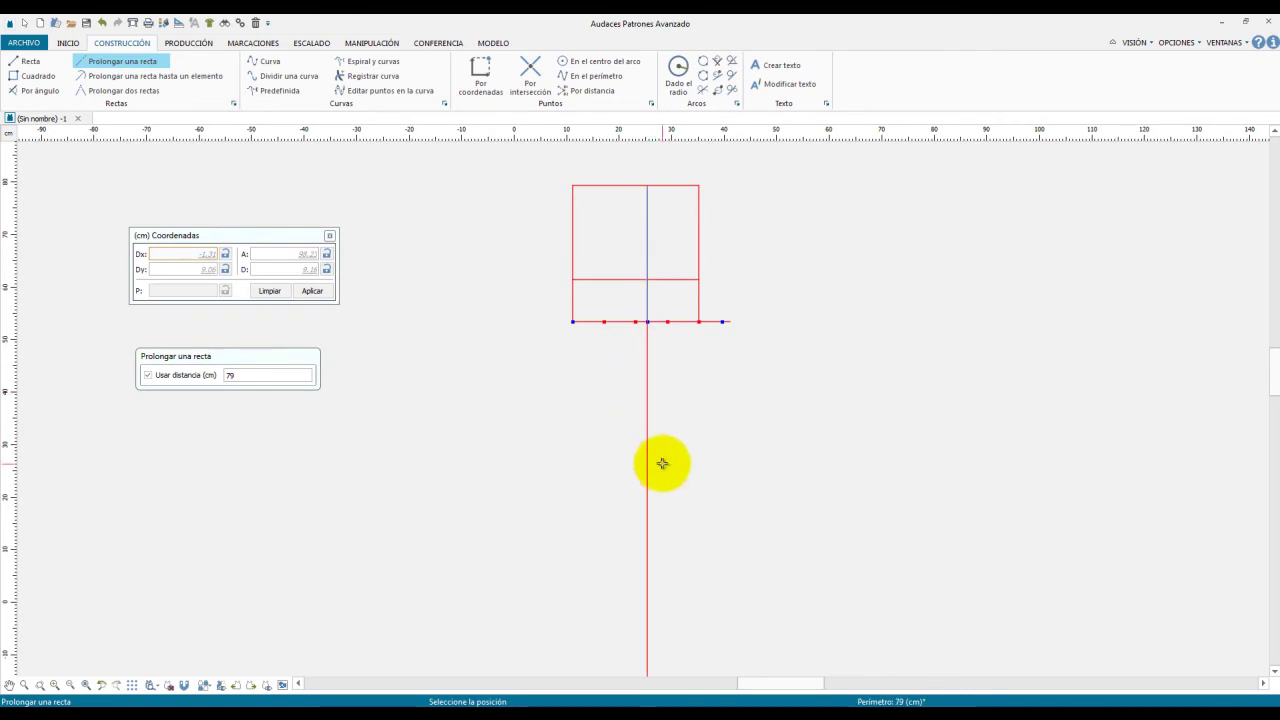
click(746, 490)
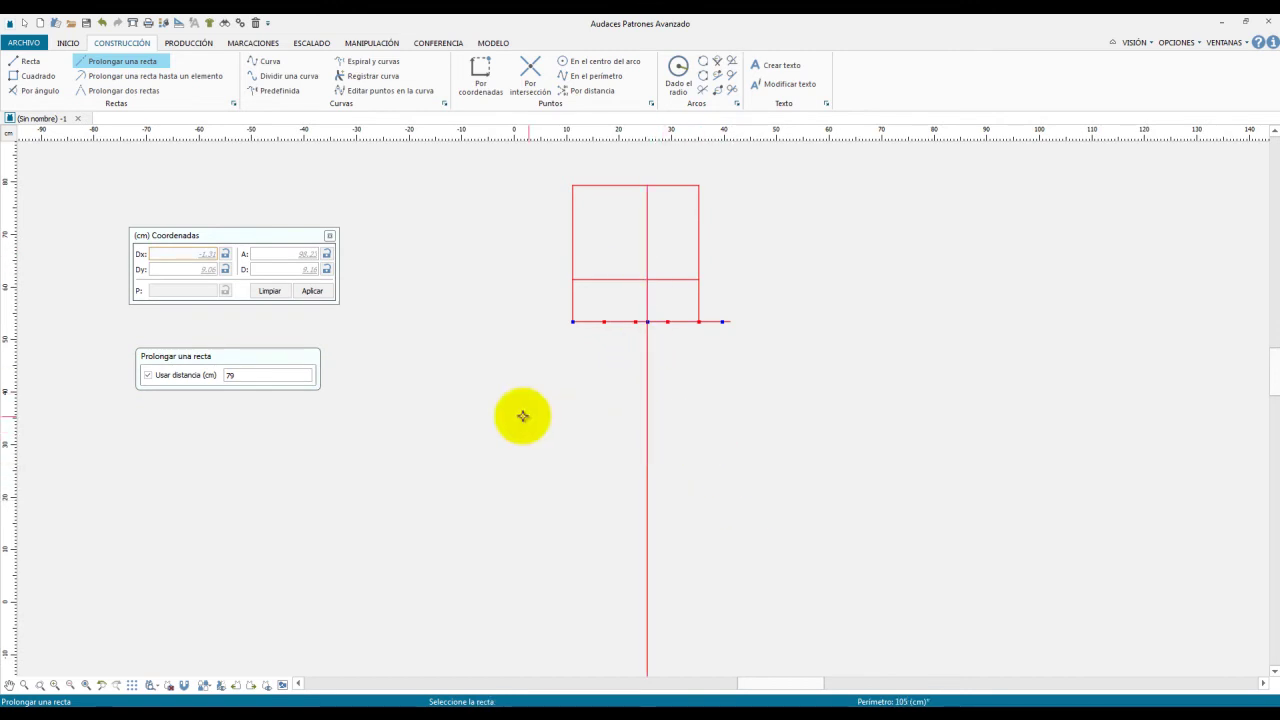
key(Escape)
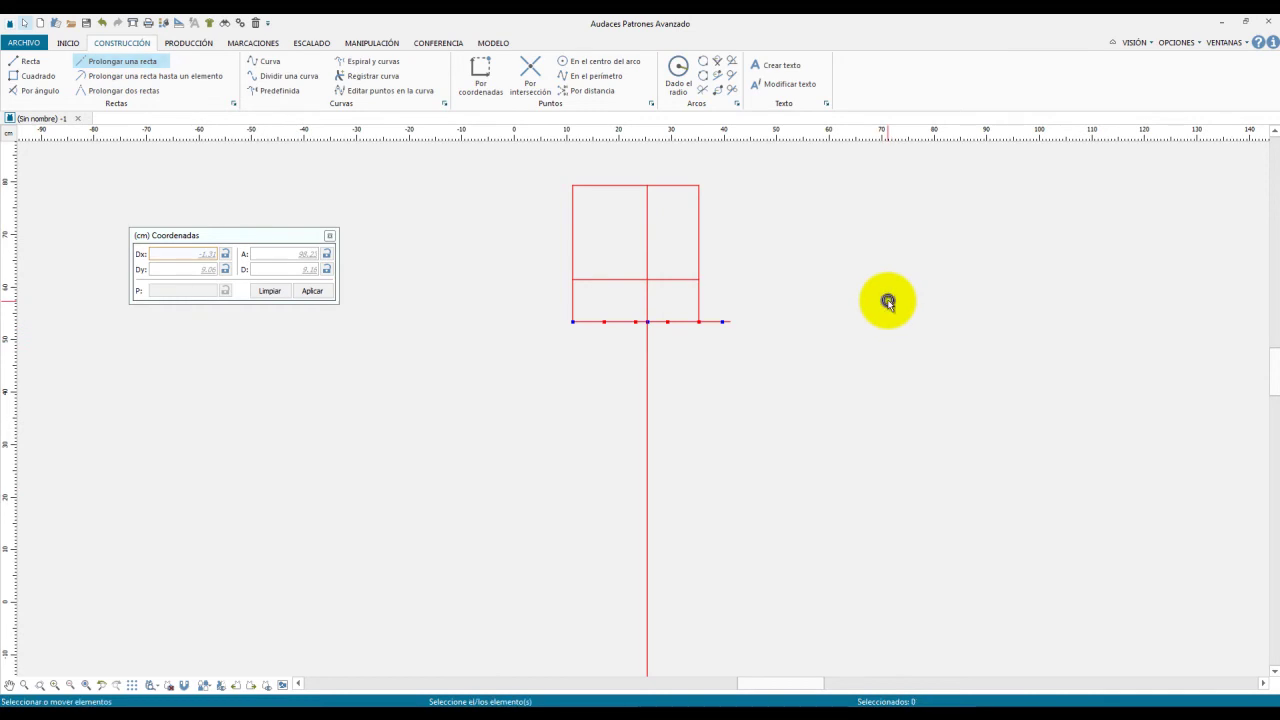
Show the whole pattern area and consult step 1 of the Base de Pantalón diagram for the hem measurements.
scroll(960, 580, up, 2)
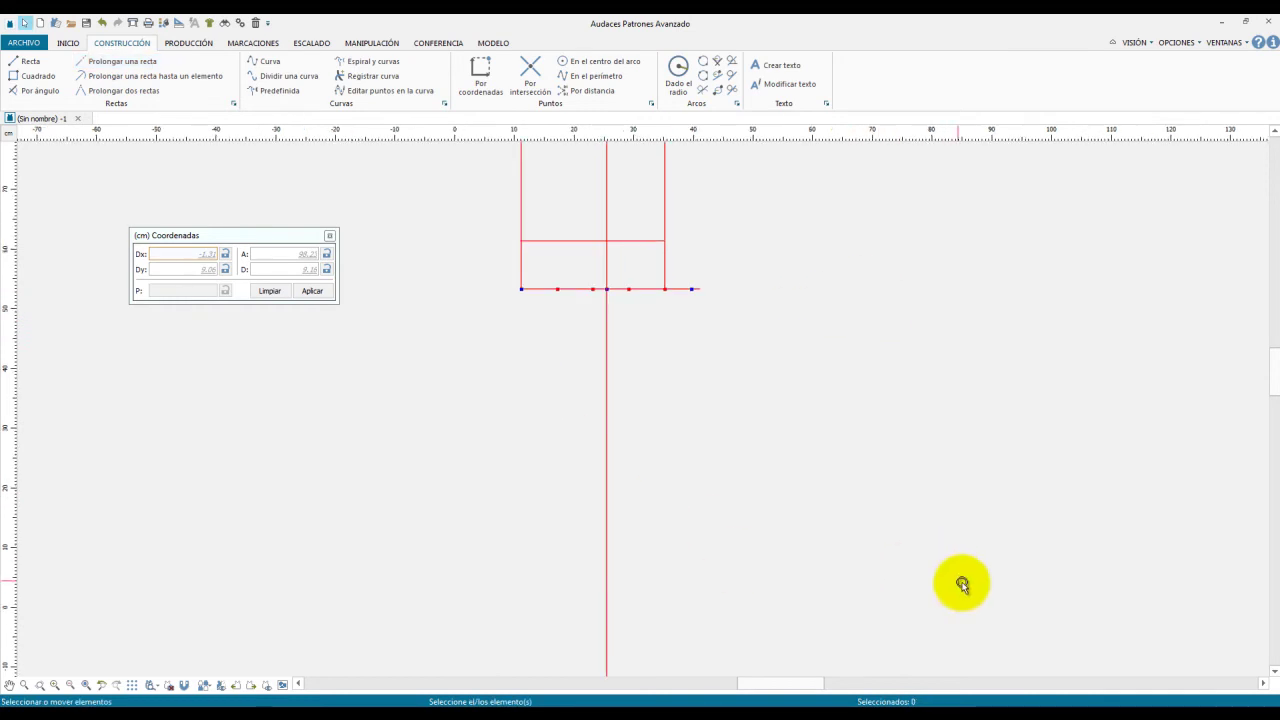
scroll(580, 489, up, 2)
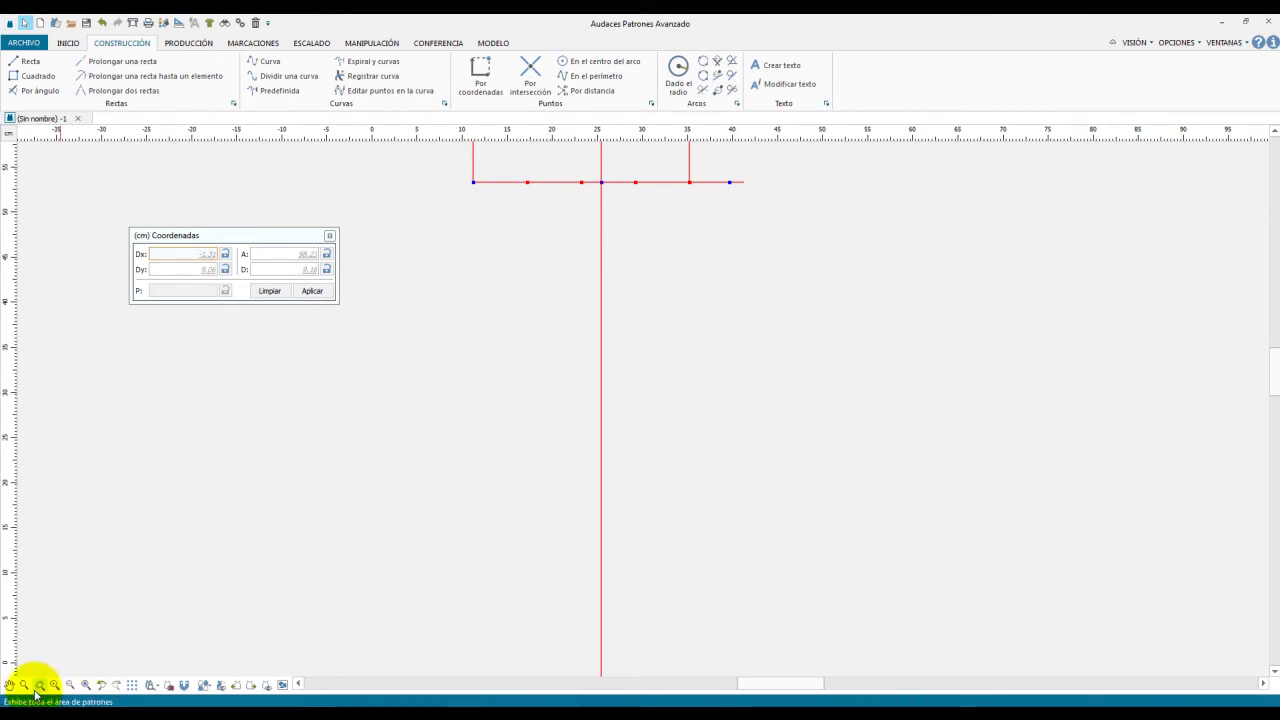
click(40, 689)
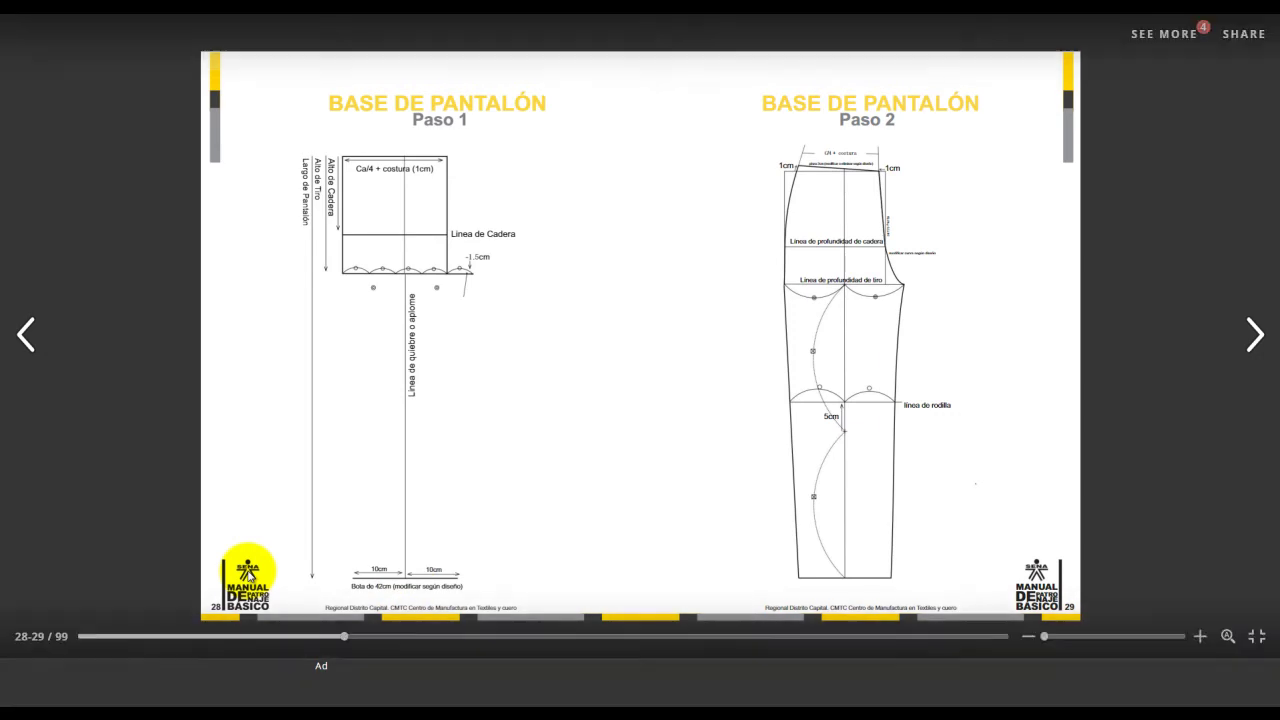
Back in the pattern drawing, draw a horizontal 10 cm hem line to the right from the crease line's lower end.
key(alt+Tab)
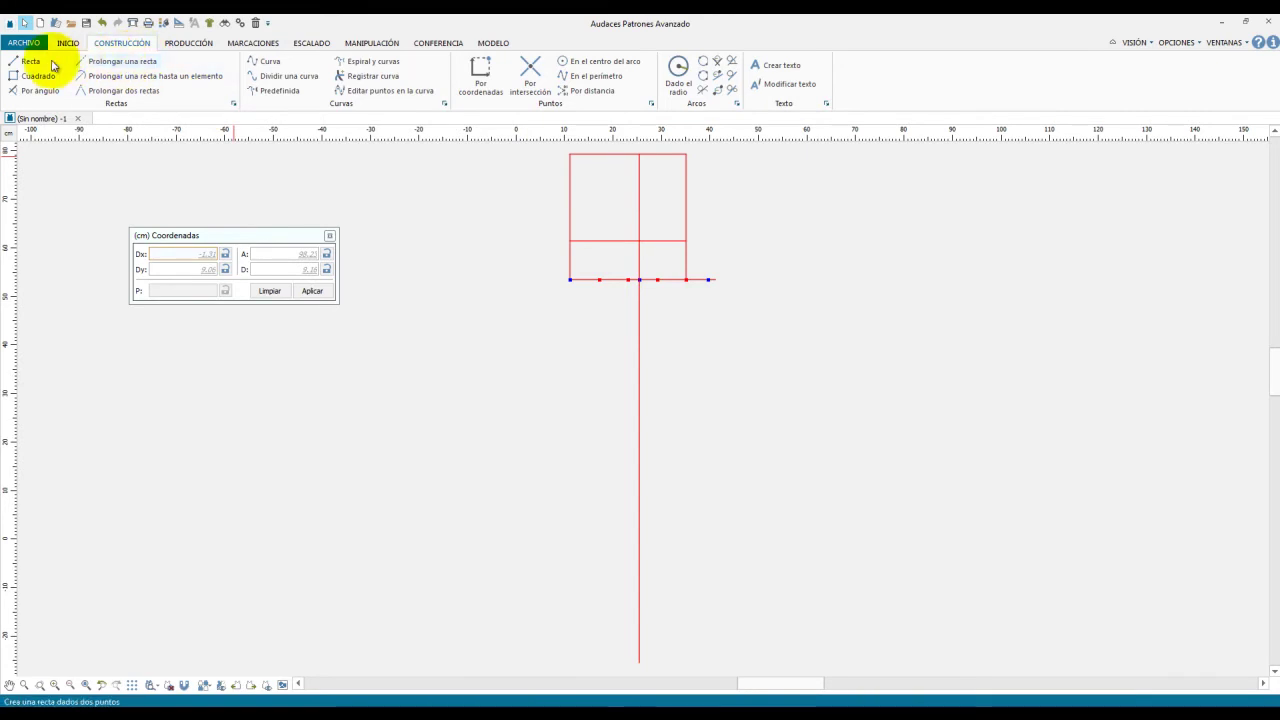
click(25, 61)
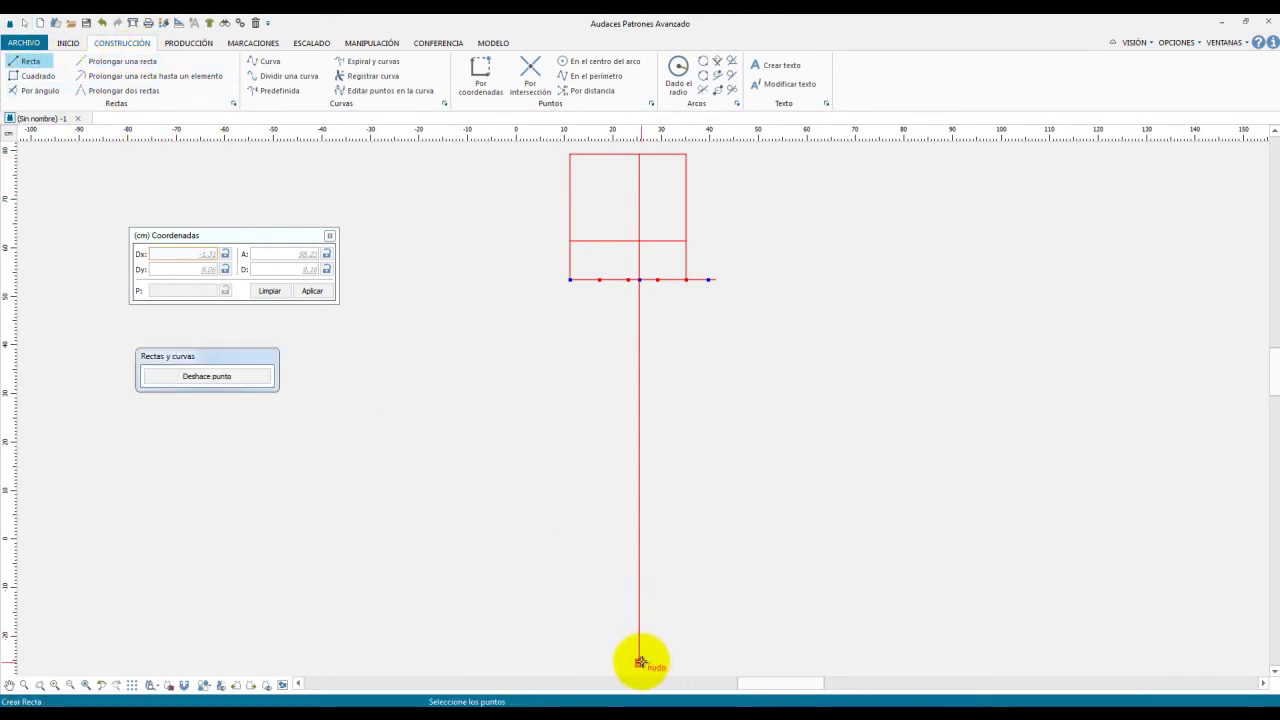
click(639, 662)
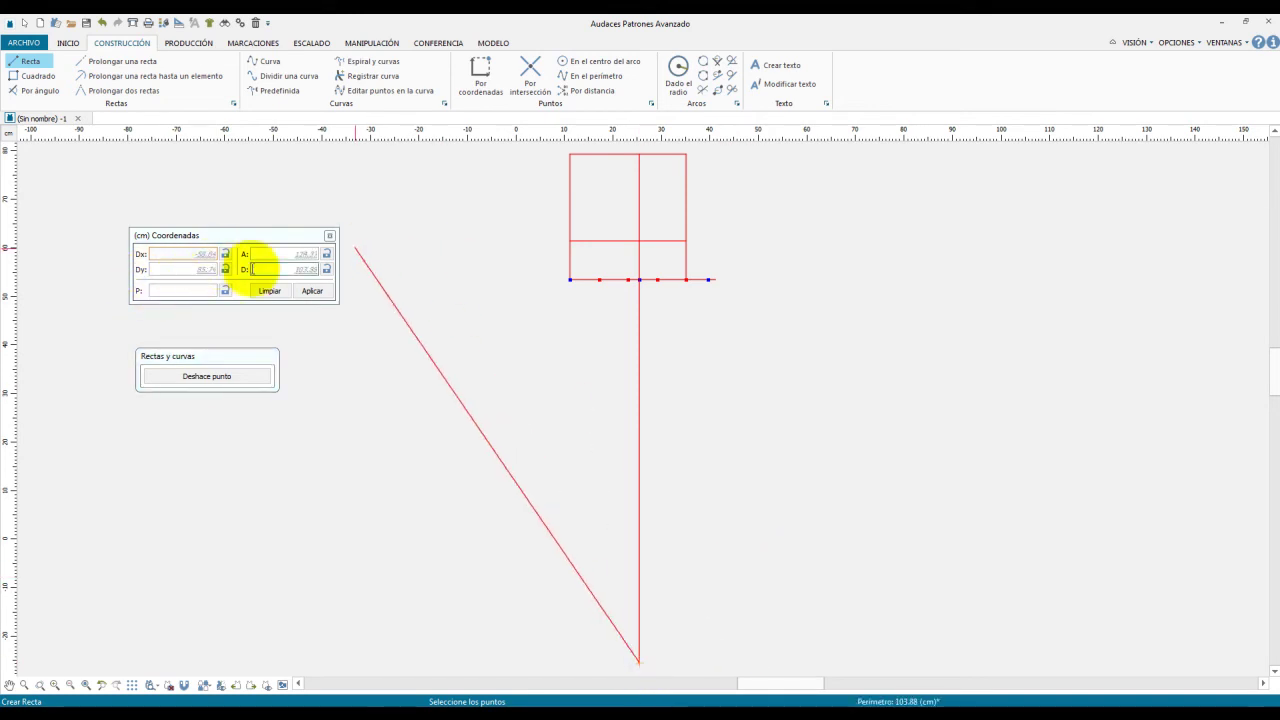
click(184, 255)
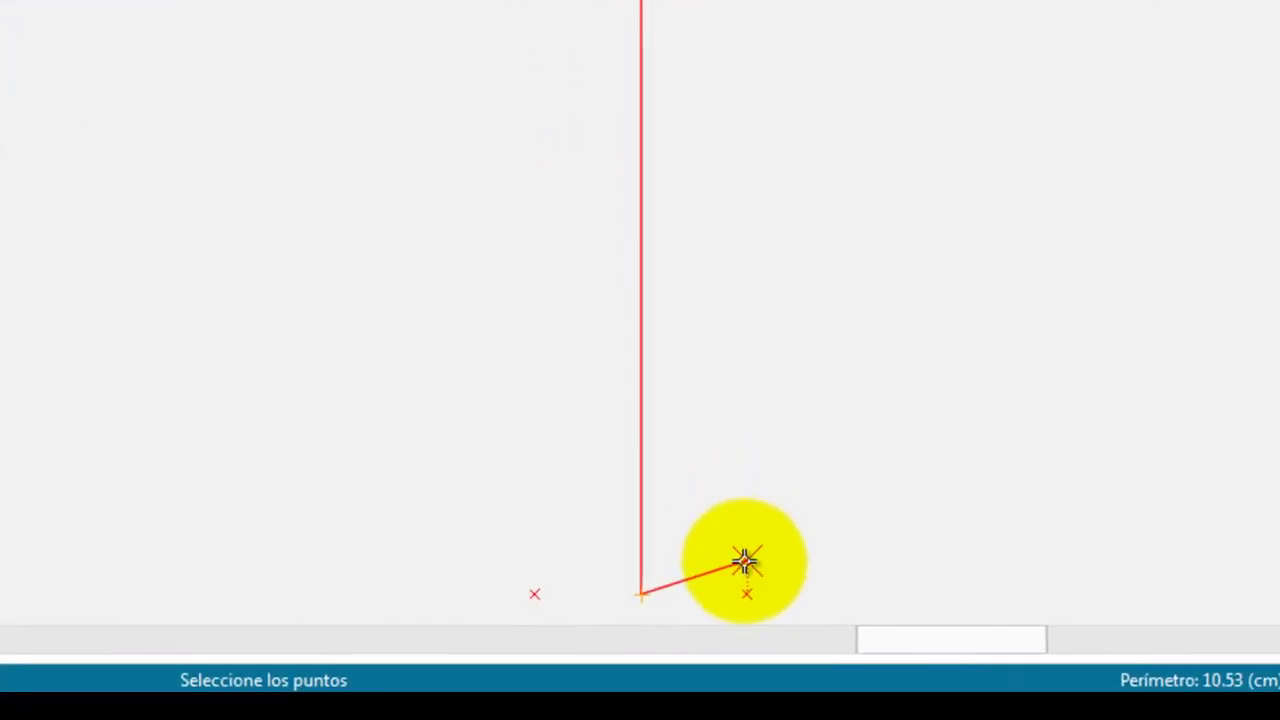
click(754, 586)
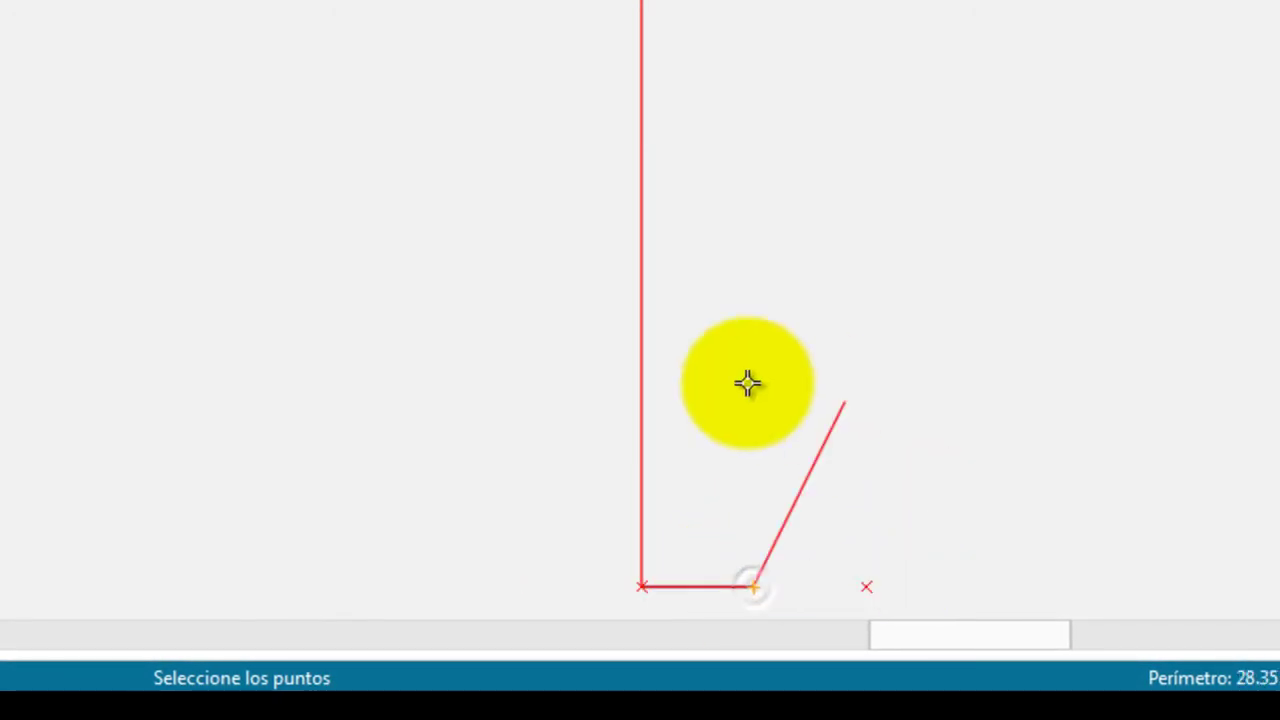
click(862, 117)
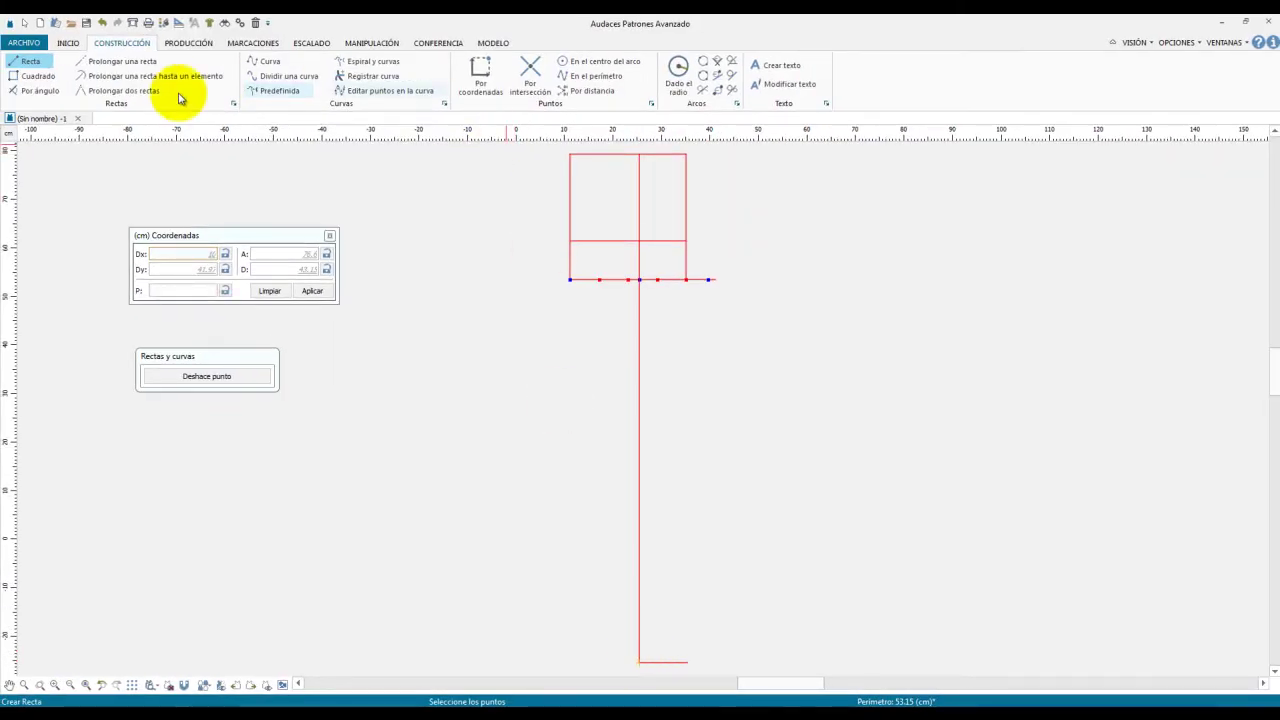
Extend the hem line by 10 cm to the left of the crease line.
click(105, 61)
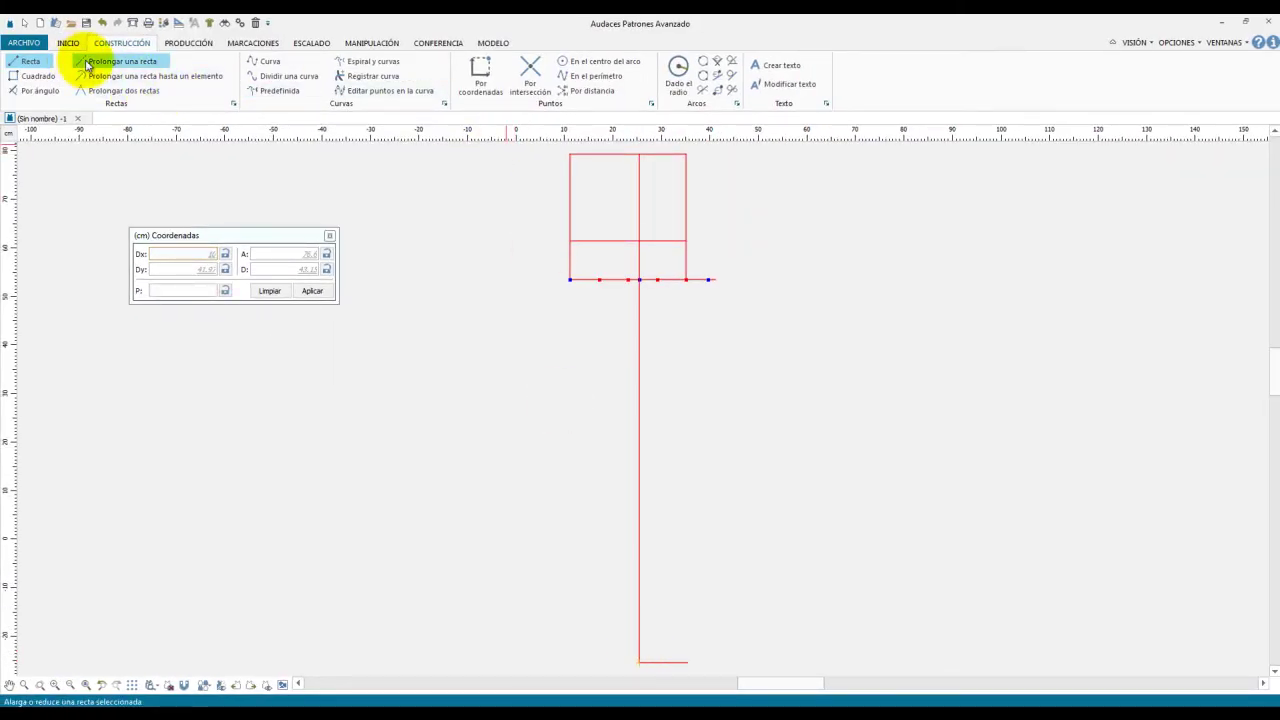
drag(243, 377, 199, 375)
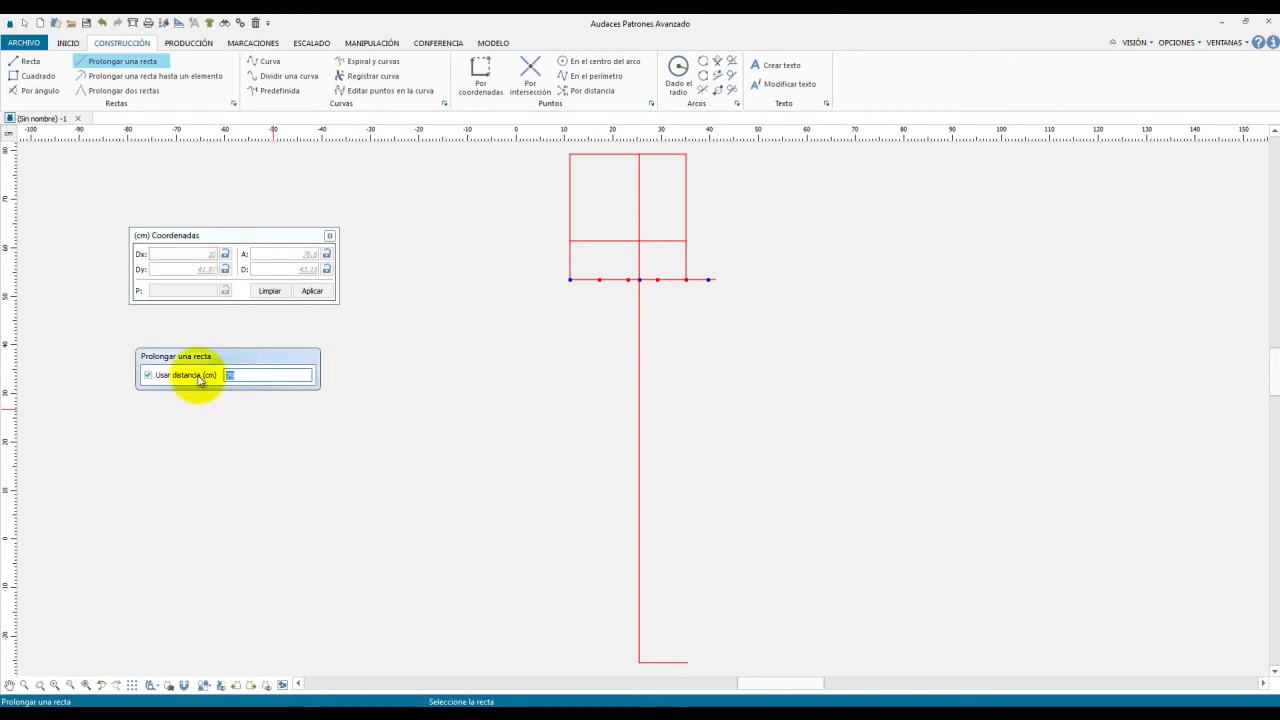
text(10)
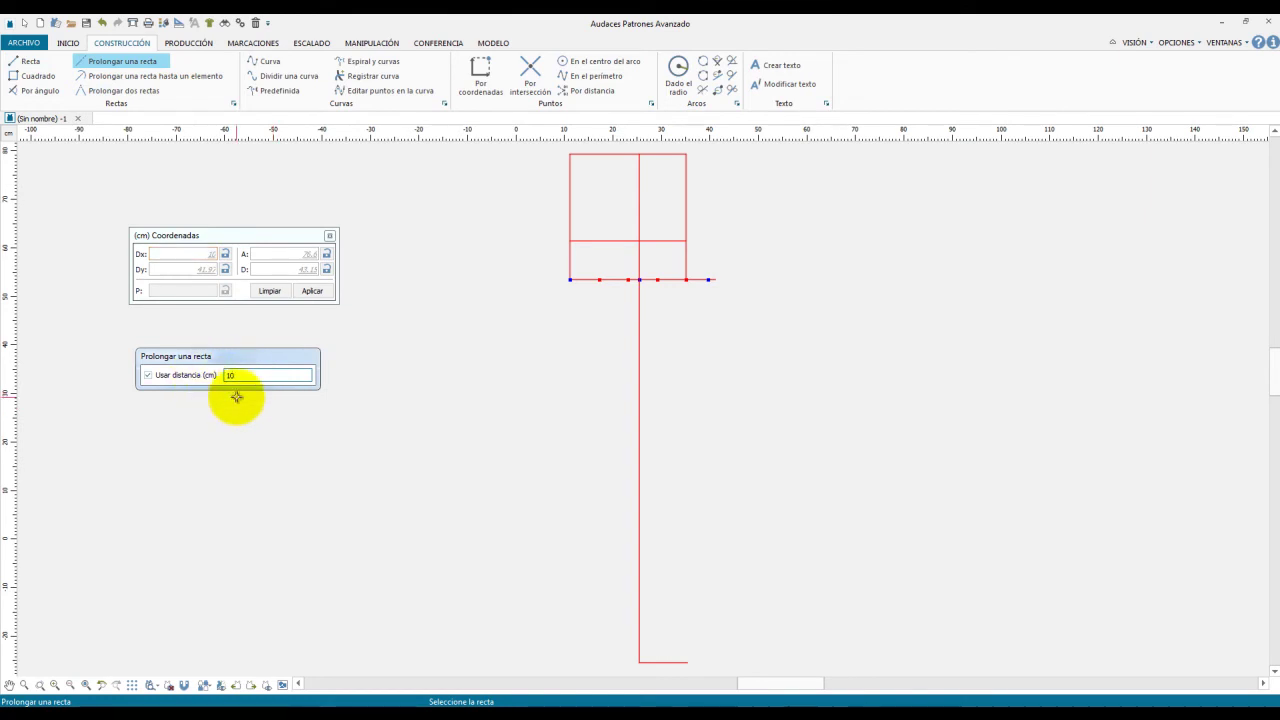
click(654, 662)
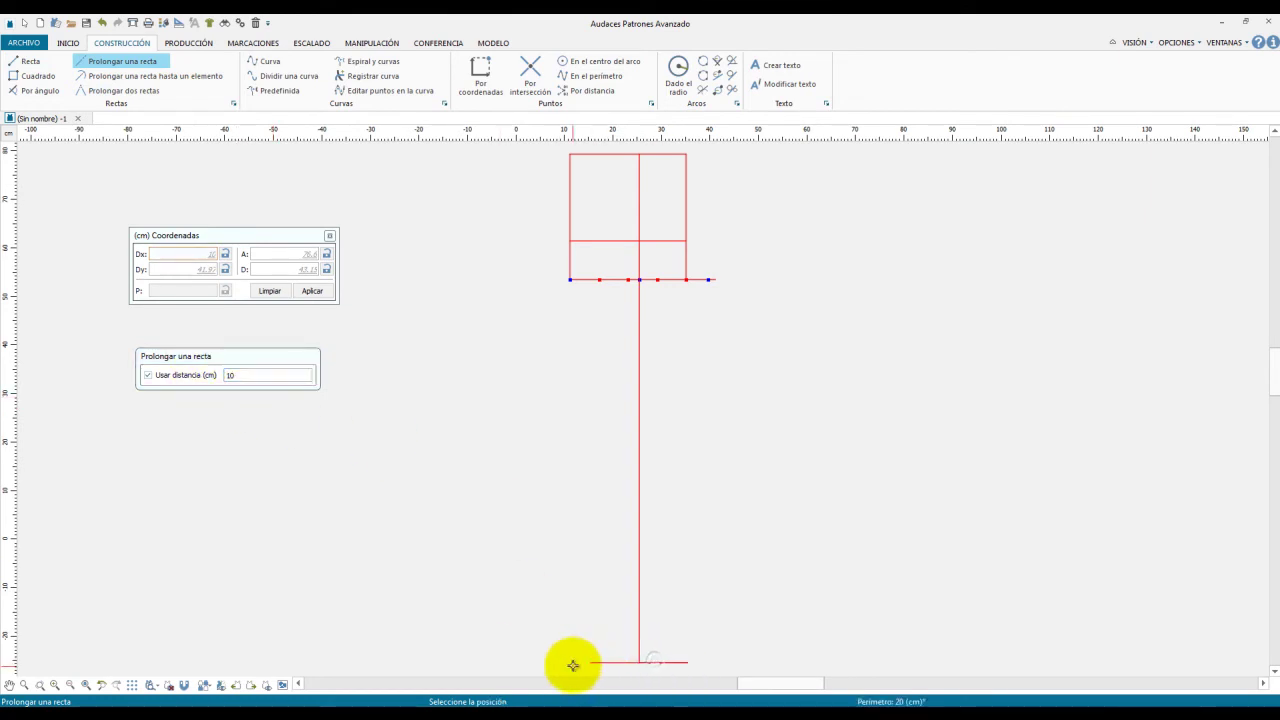
key(Escape)
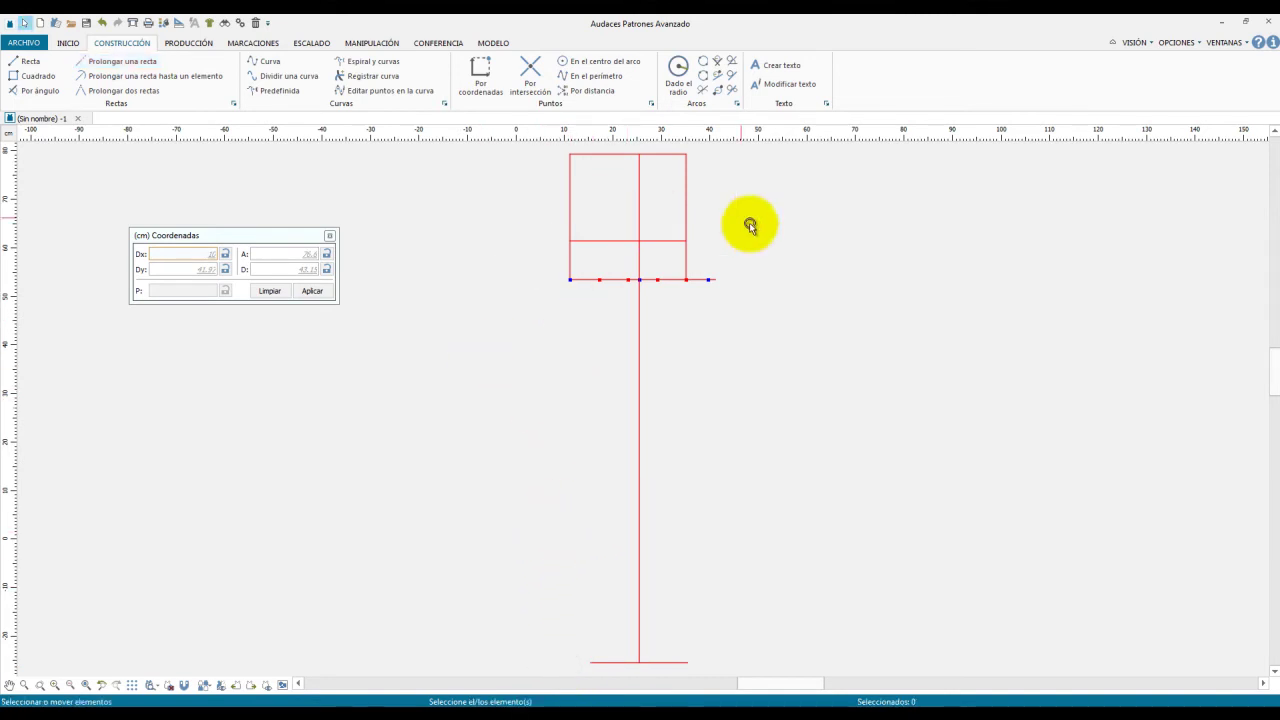
Compare the draft with step 1 of the Base de Pantalón diagram and examine the waist area of step 2 up close.
key(alt+Tab)
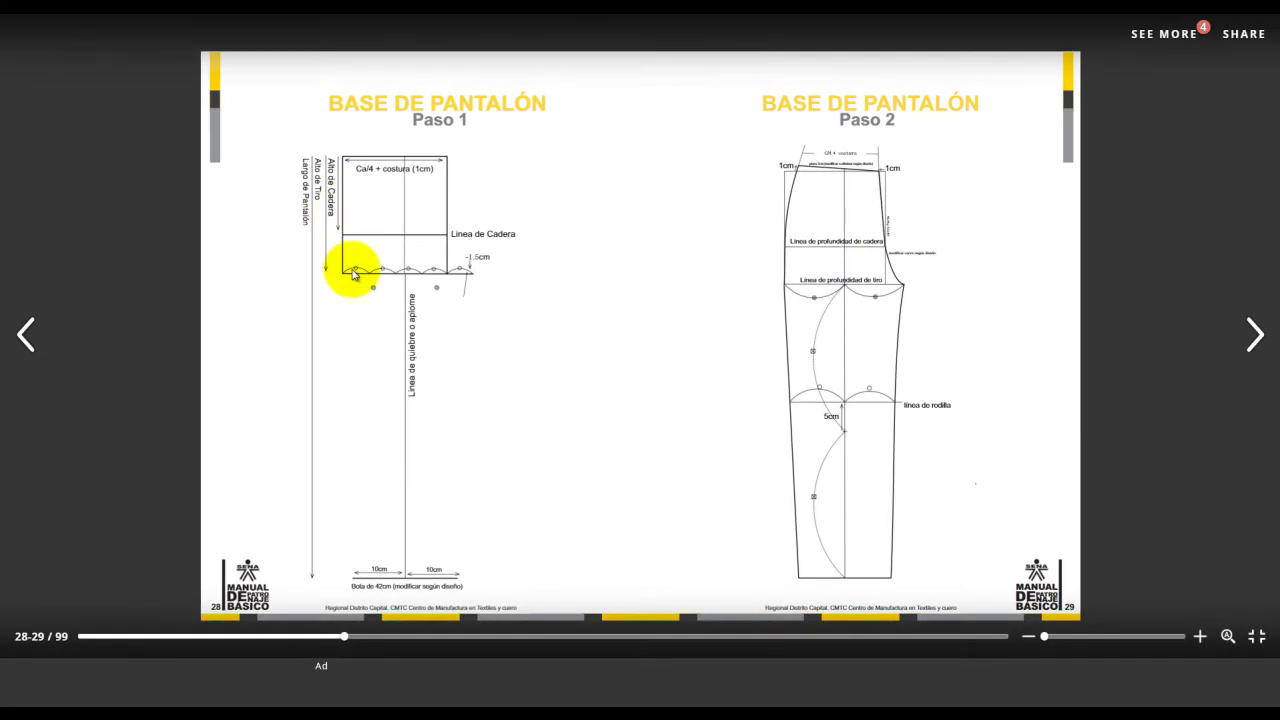
key(alt+Tab)
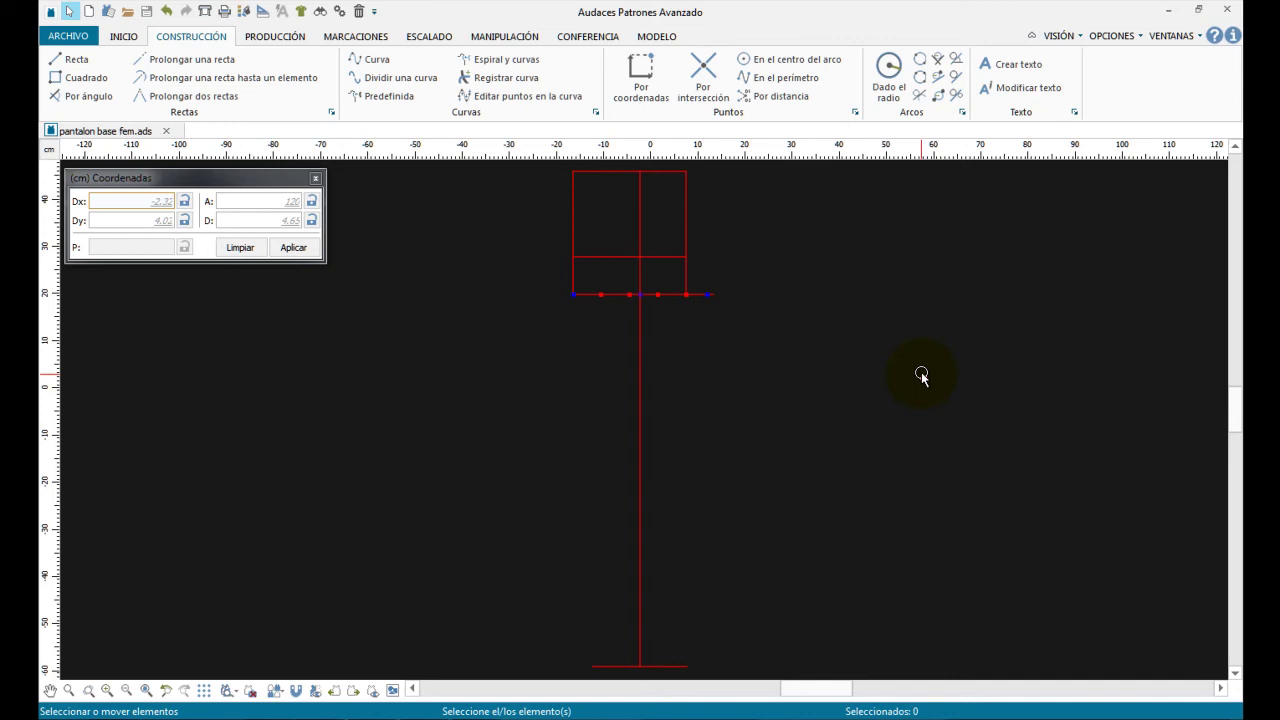
key(alt+Tab)
click(909, 234)
drag(881, 217, 859, 305)
scroll(848, 196, up, 2)
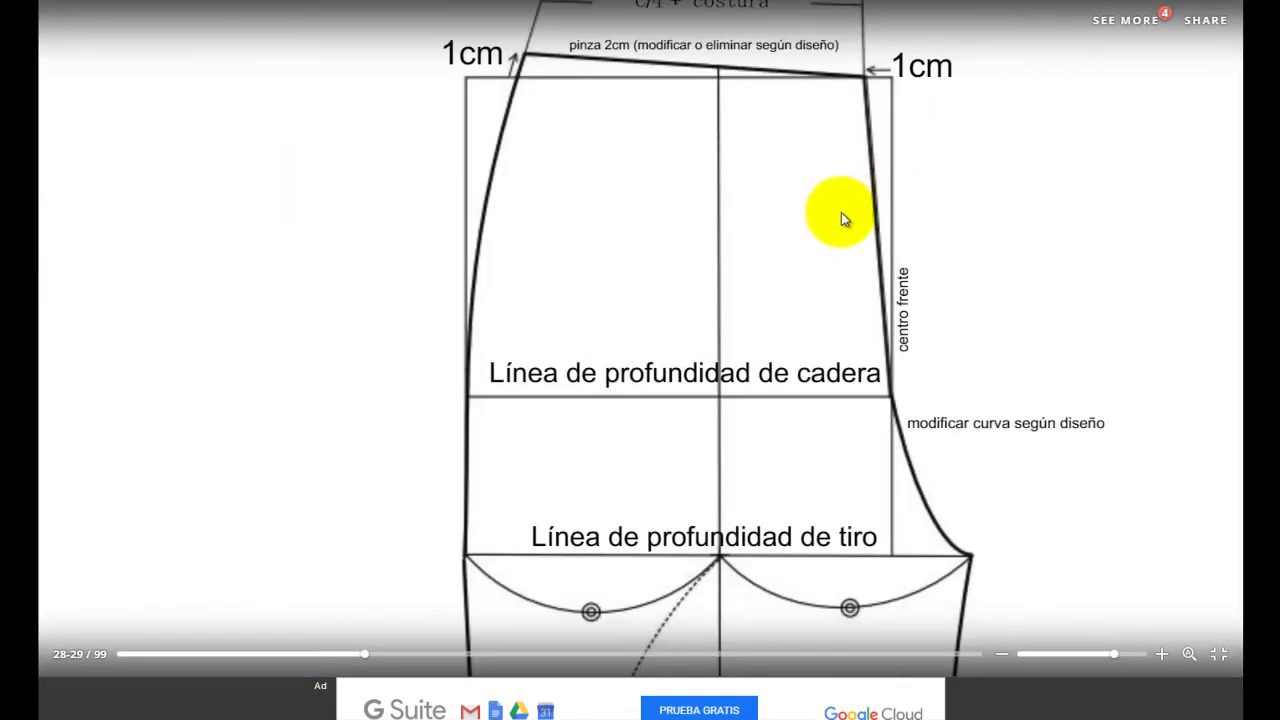
drag(841, 212, 837, 297)
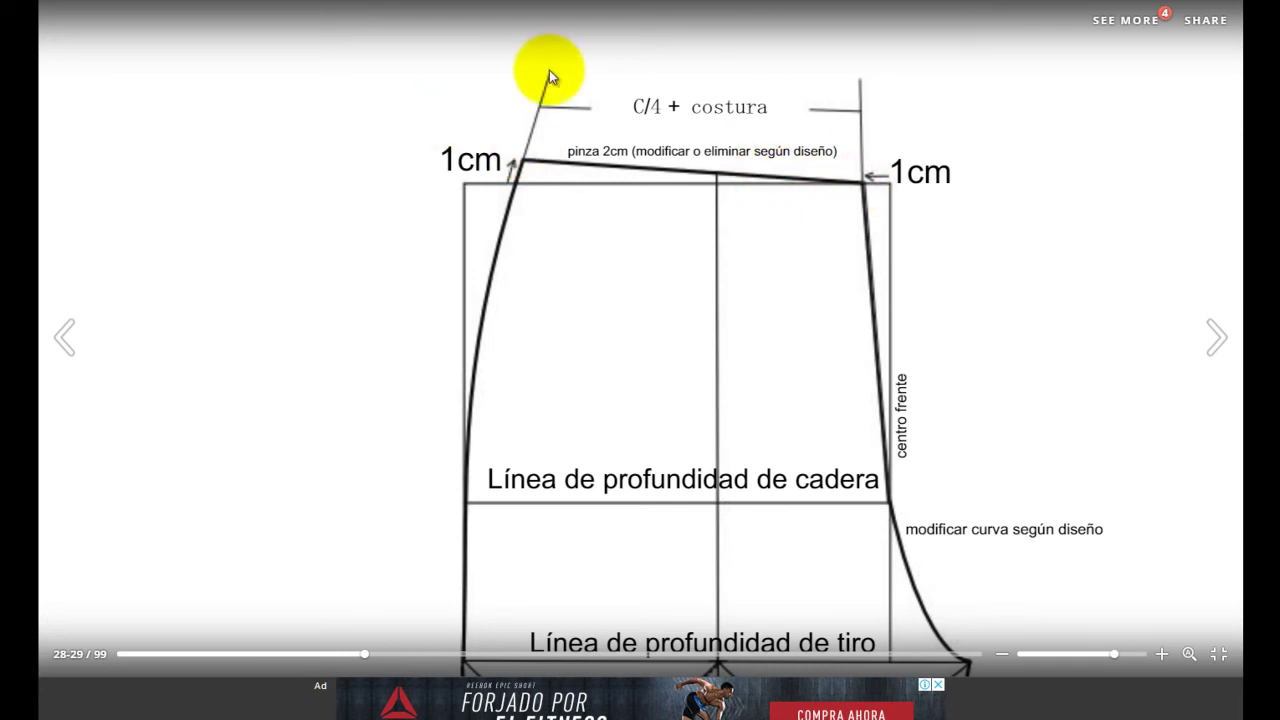
Back in the pattern drawing, set the drawing colour to cyan (#00ffff).
key(alt+Tab)
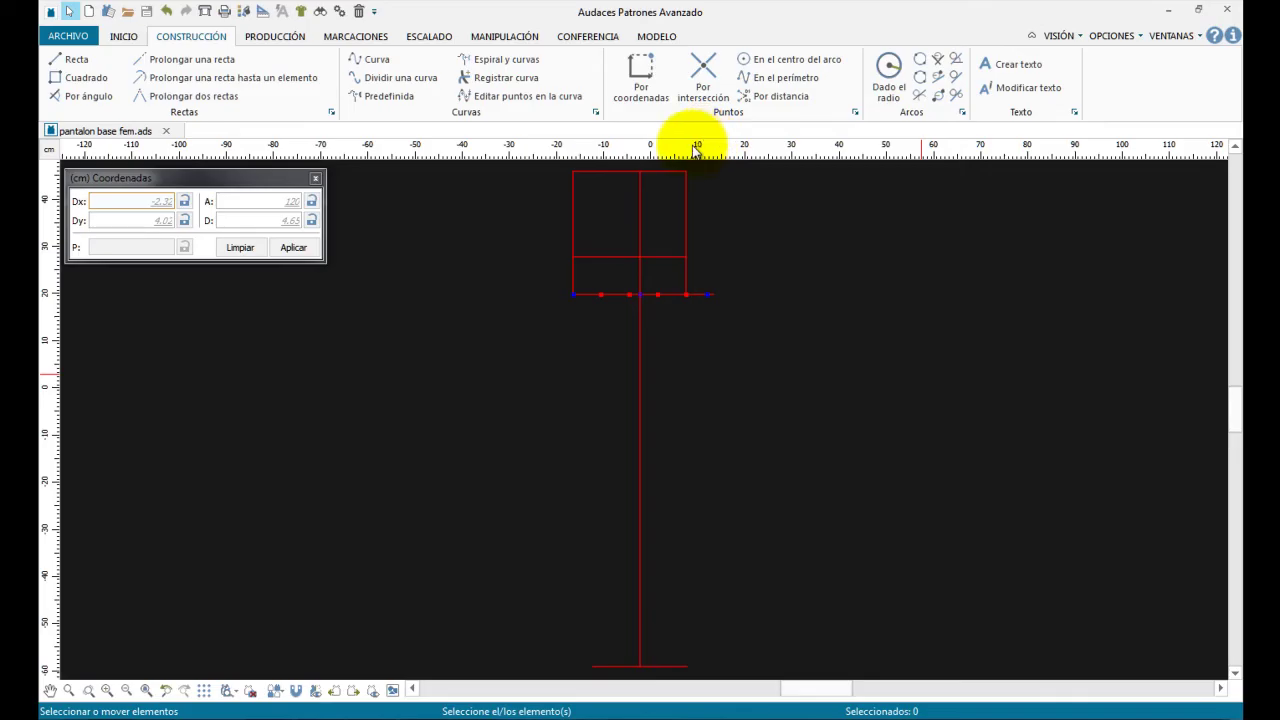
scroll(675, 175, up, 5)
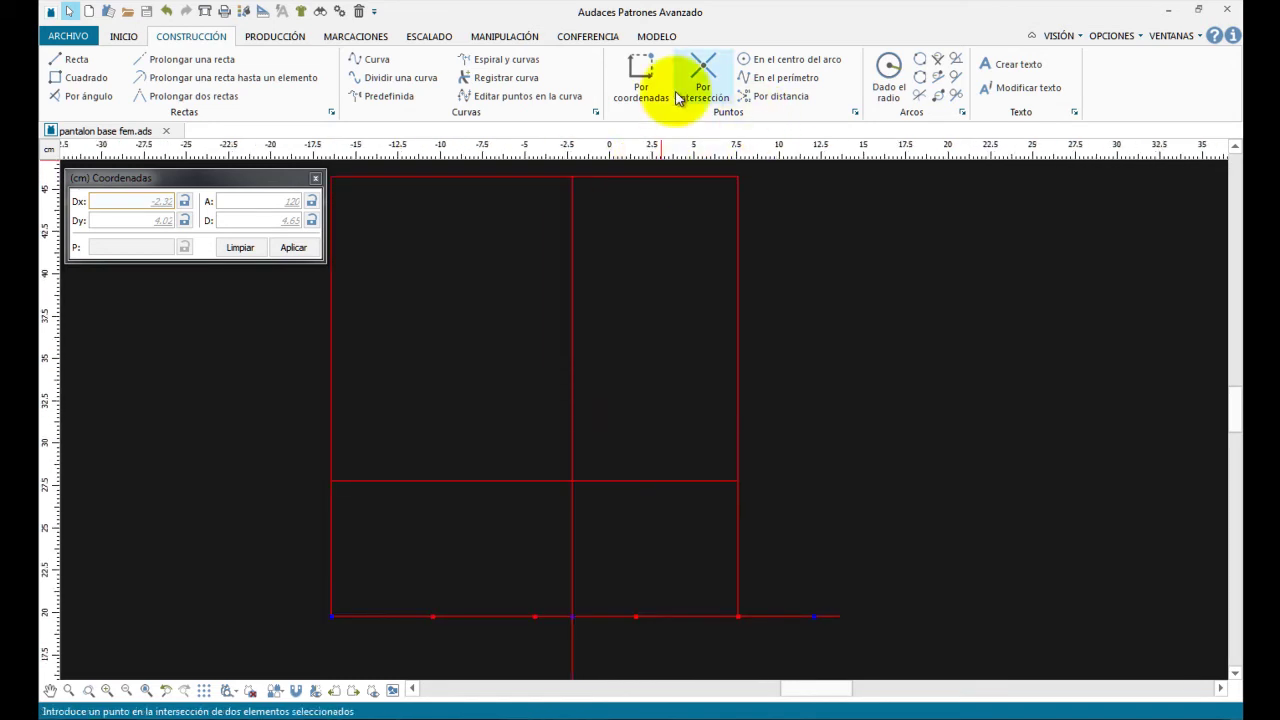
click(124, 38)
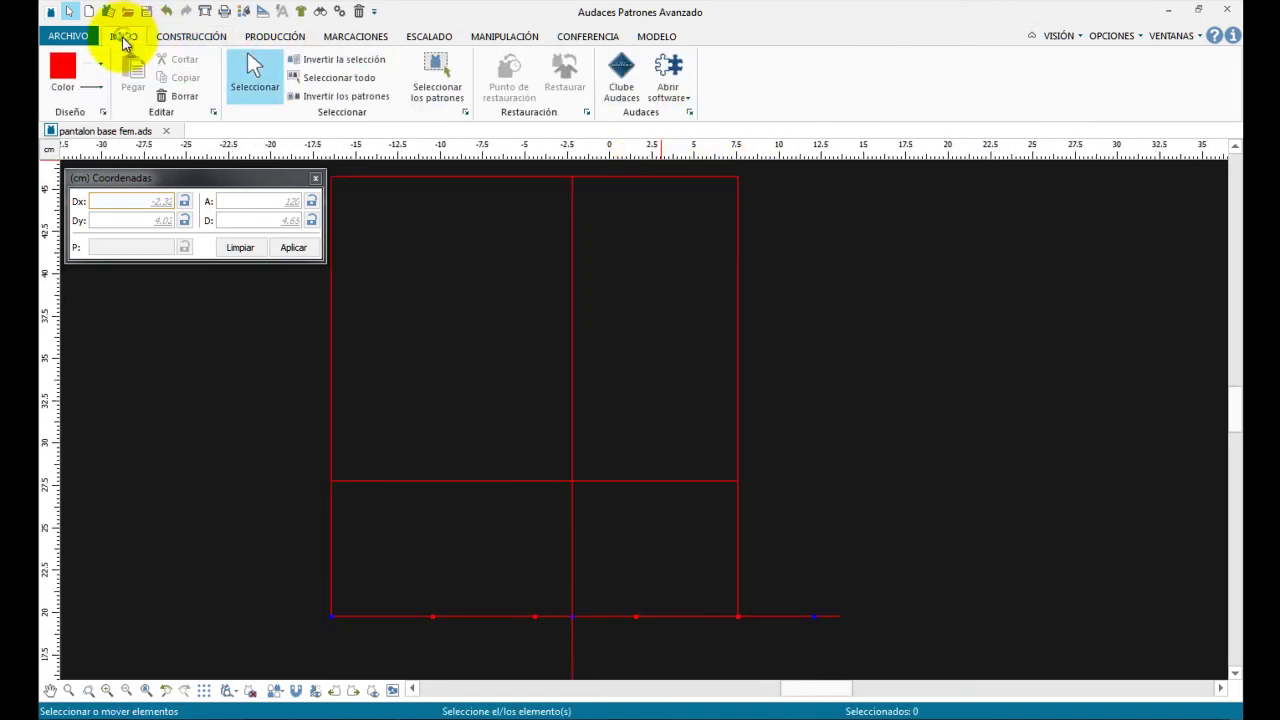
click(62, 66)
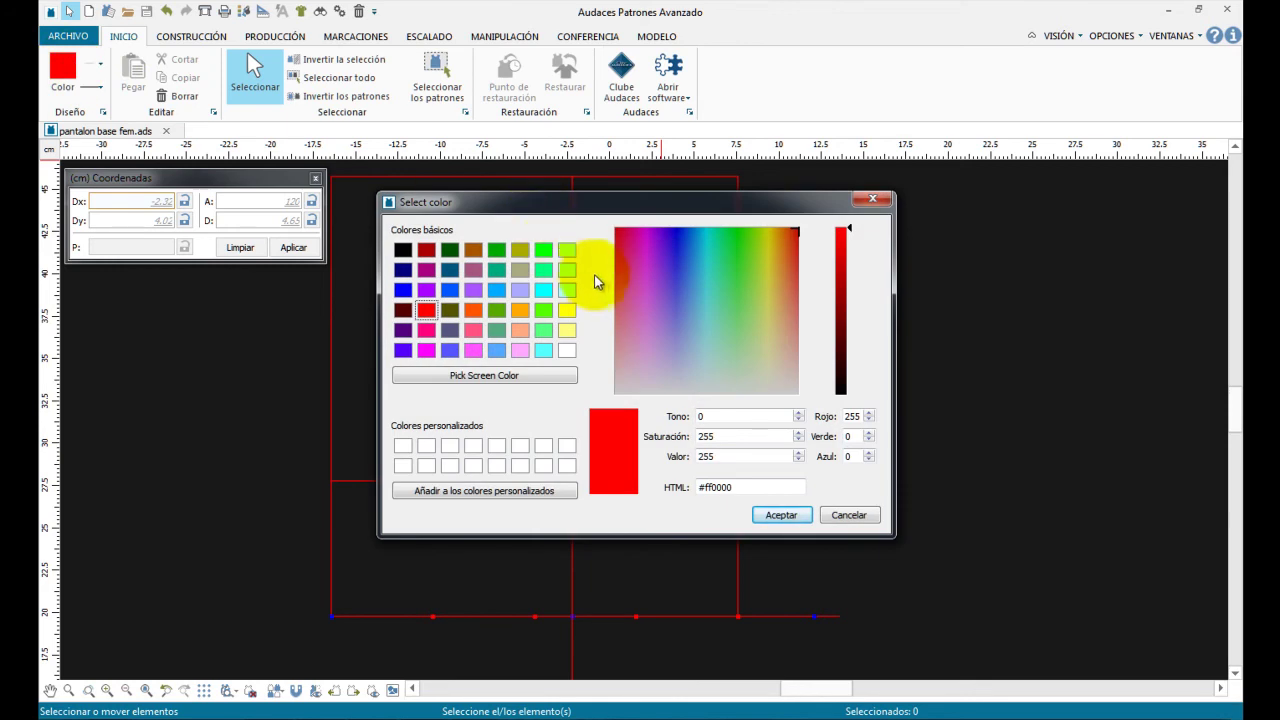
click(543, 290)
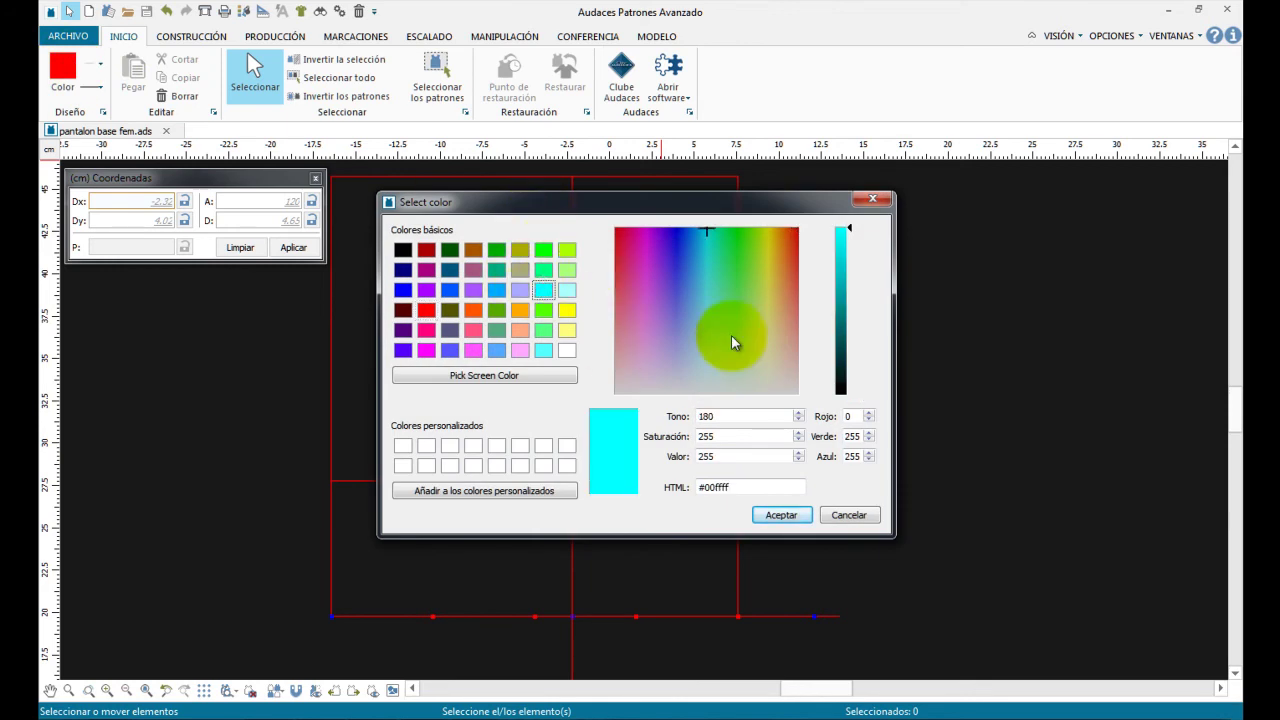
click(785, 514)
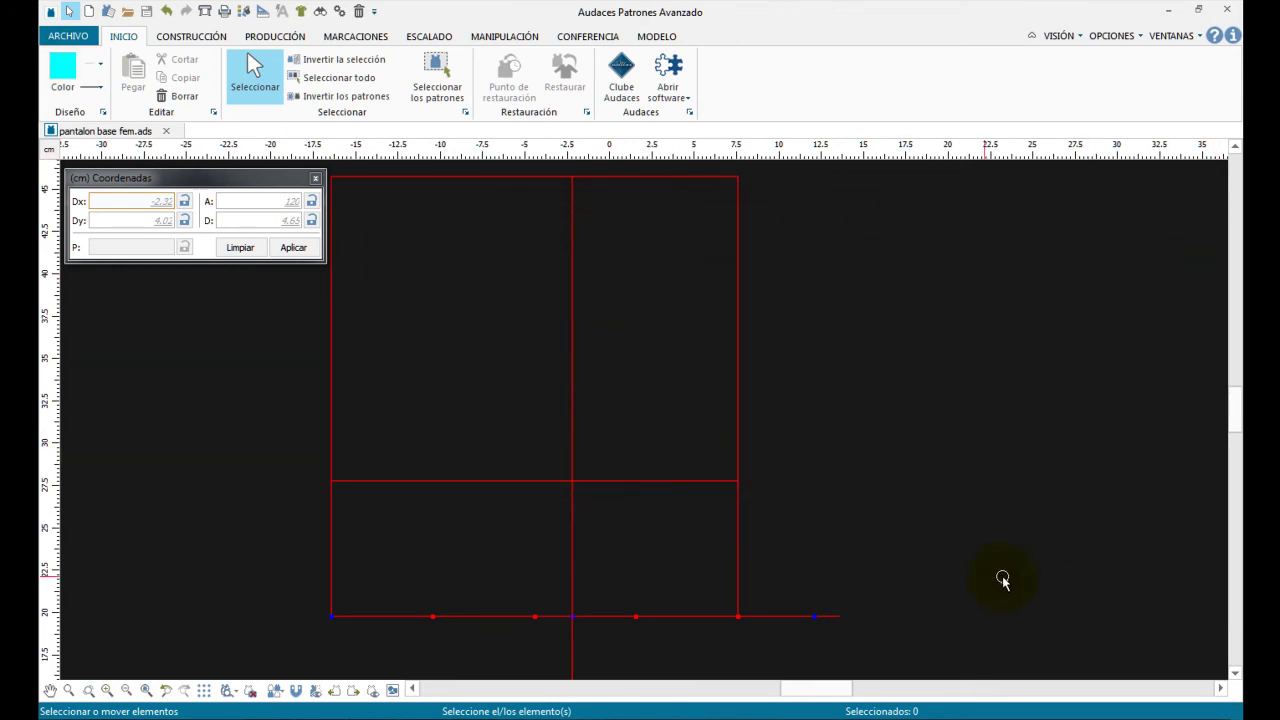
Place a point by coordinates on the rectangle's top edge, 1 cm in from its upper right corner.
mouse_move(798, 532)
middle_down()
mouse_move(883, 546)
mouse_move(917, 526)
middle_up()
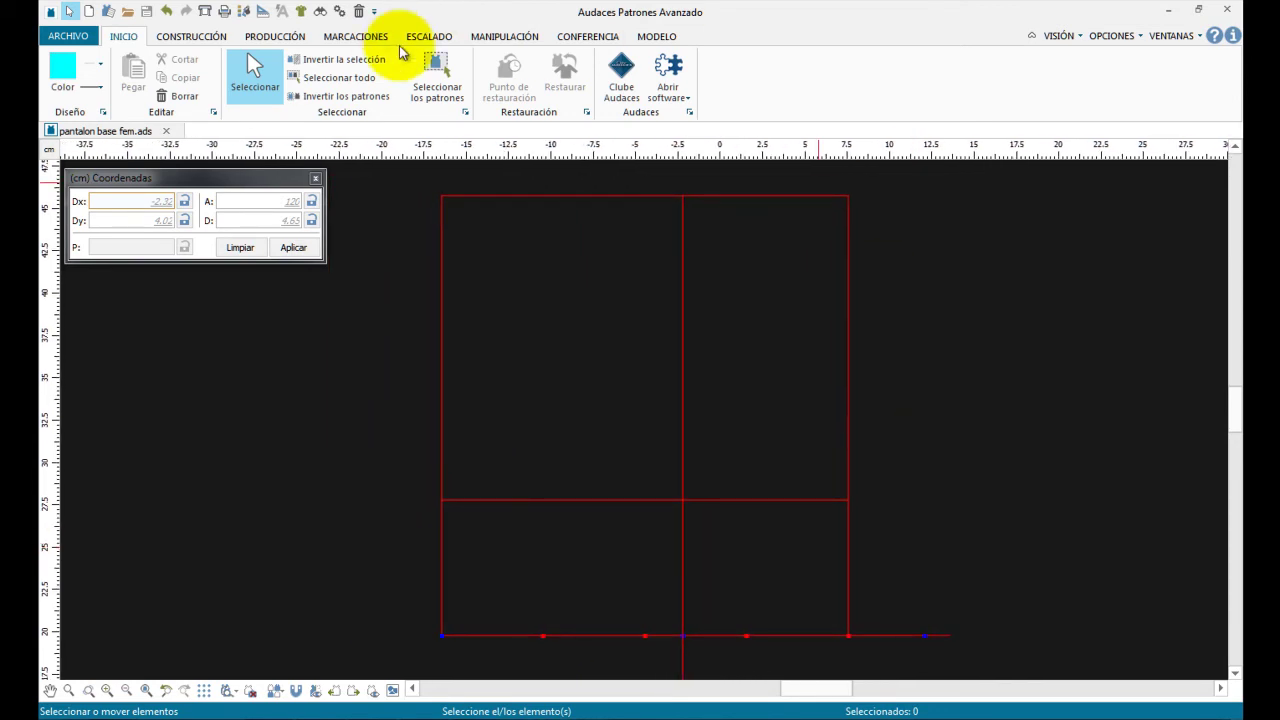
click(184, 40)
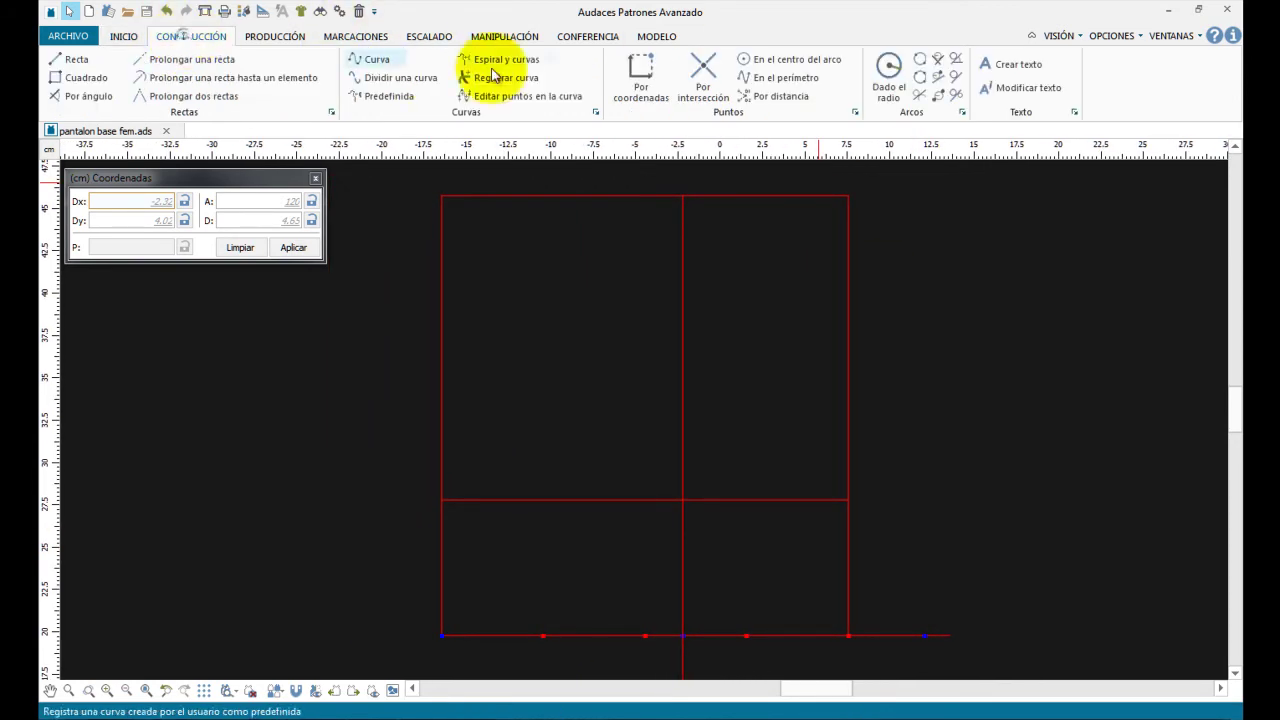
click(640, 76)
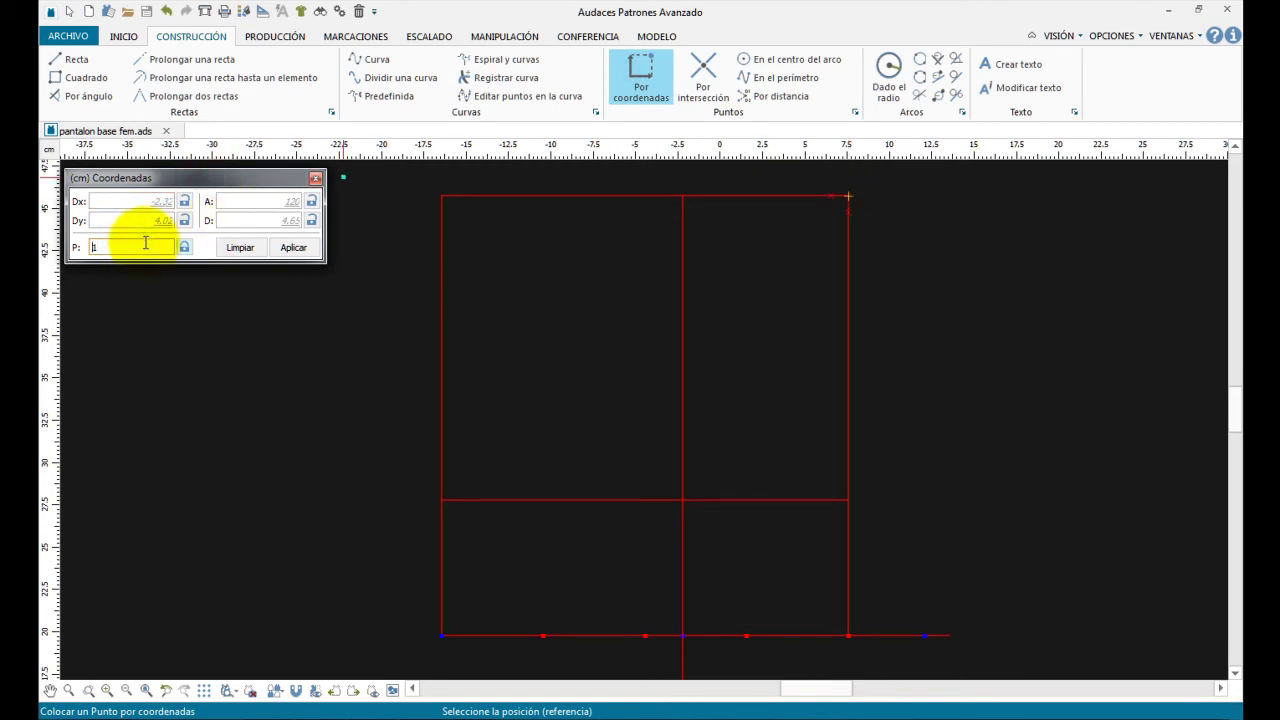
scroll(849, 188, up, 2)
click(860, 188)
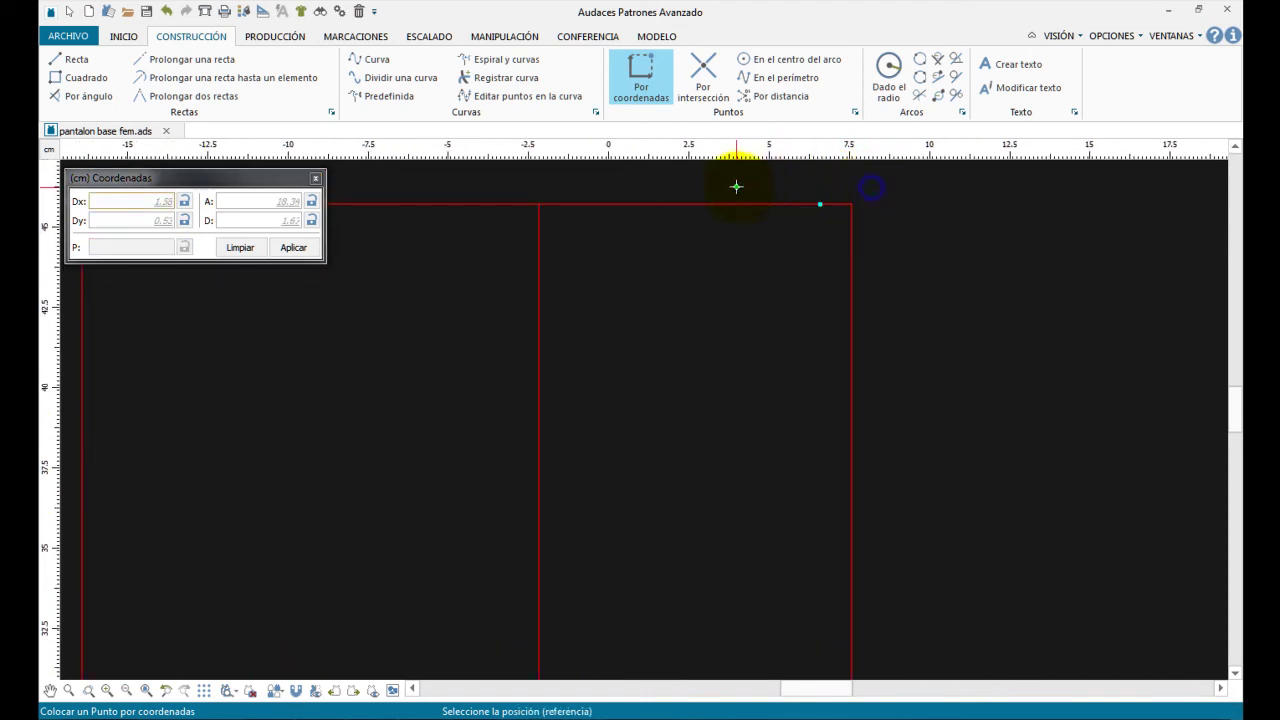
Check the 1 cm waist offsets in step 2 of the Base de Pantalón diagram and return to the pattern drawing.
scroll(578, 201, down, 1)
click(1235, 146)
click(1235, 146)
key(alt+Tab)
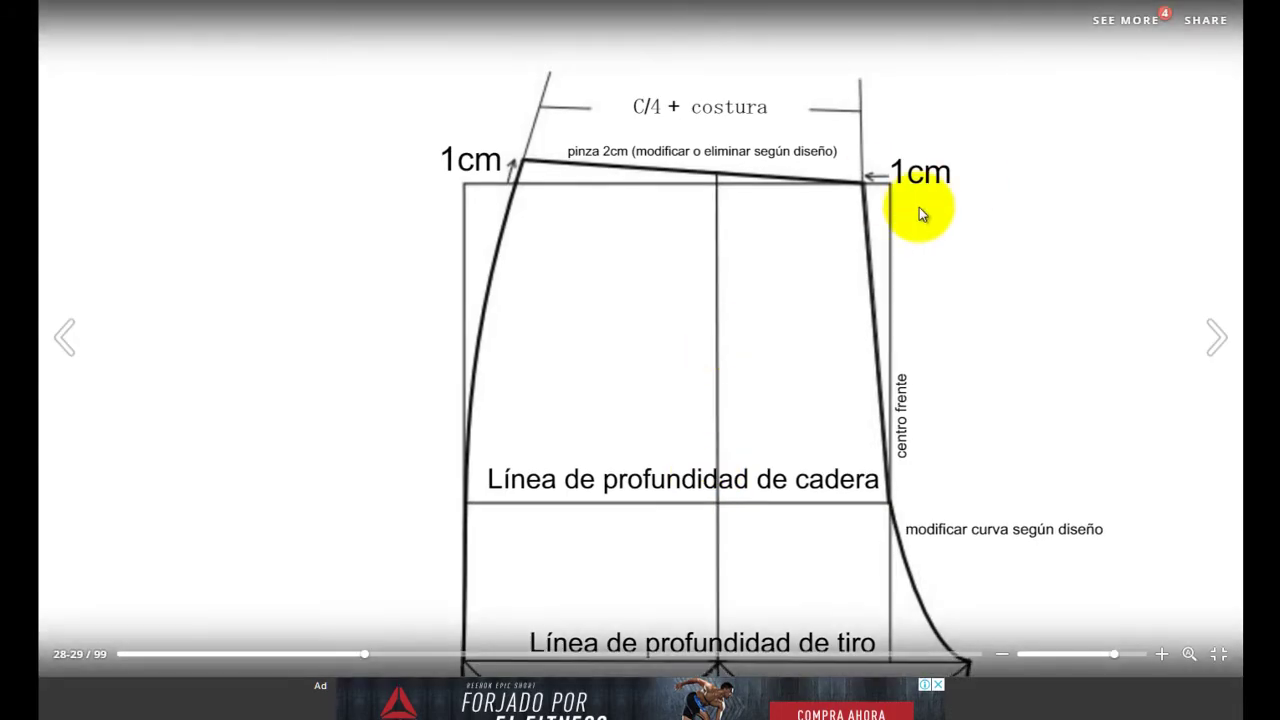
key(alt+Tab)
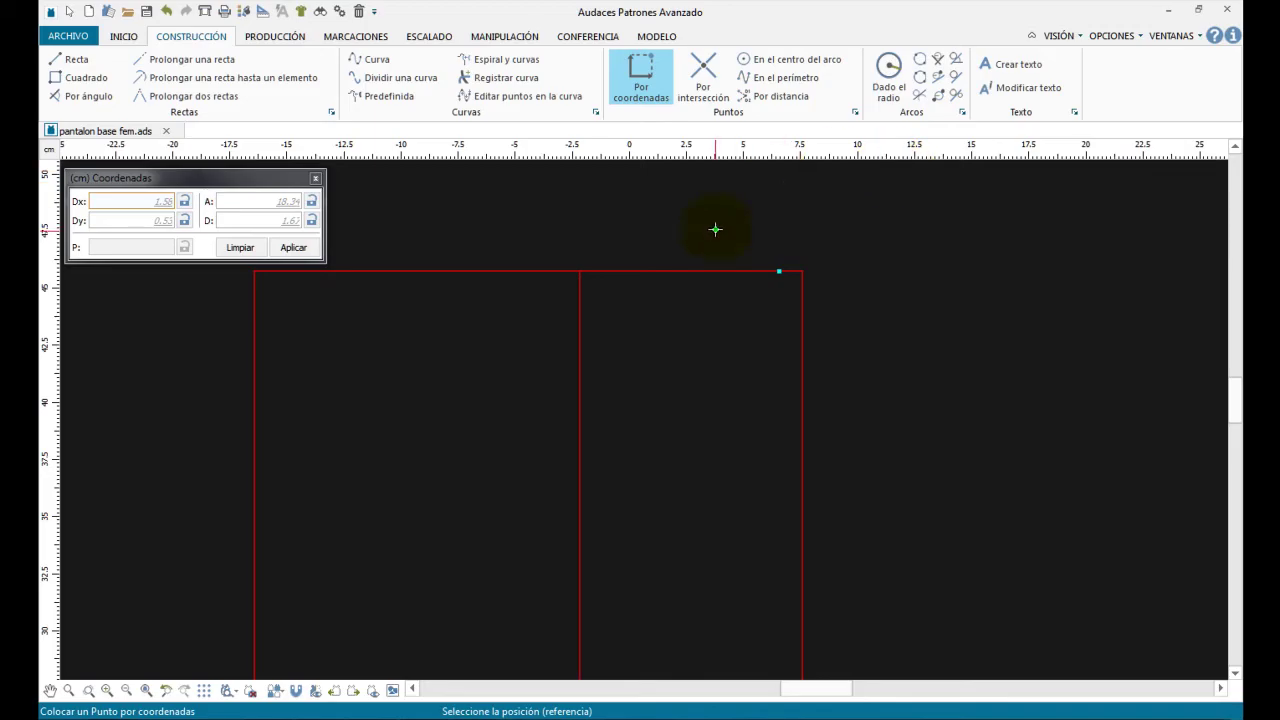
Draw the waist line from the cyan point toward the left, 17 cm long and rising 1 cm above the rectangle's top edge.
middle_drag(500, 292, 640, 306)
click(80, 60)
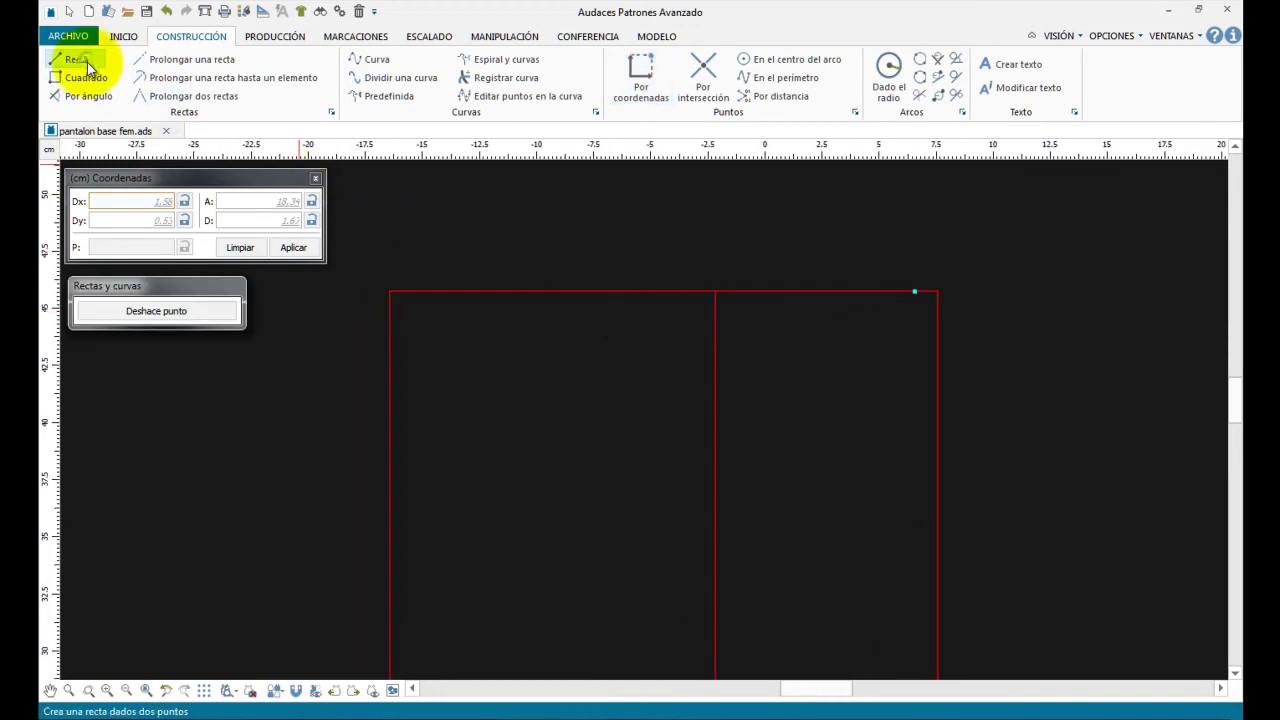
click(914, 291)
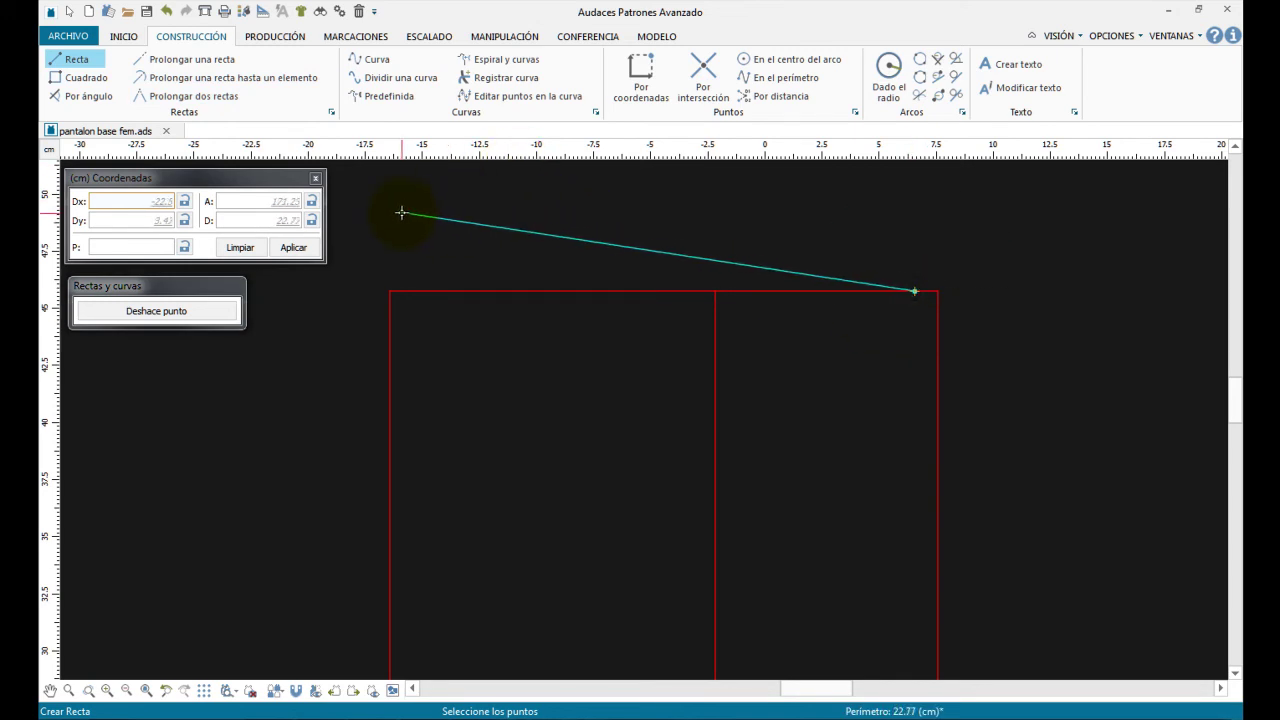
click(244, 219)
click(235, 217)
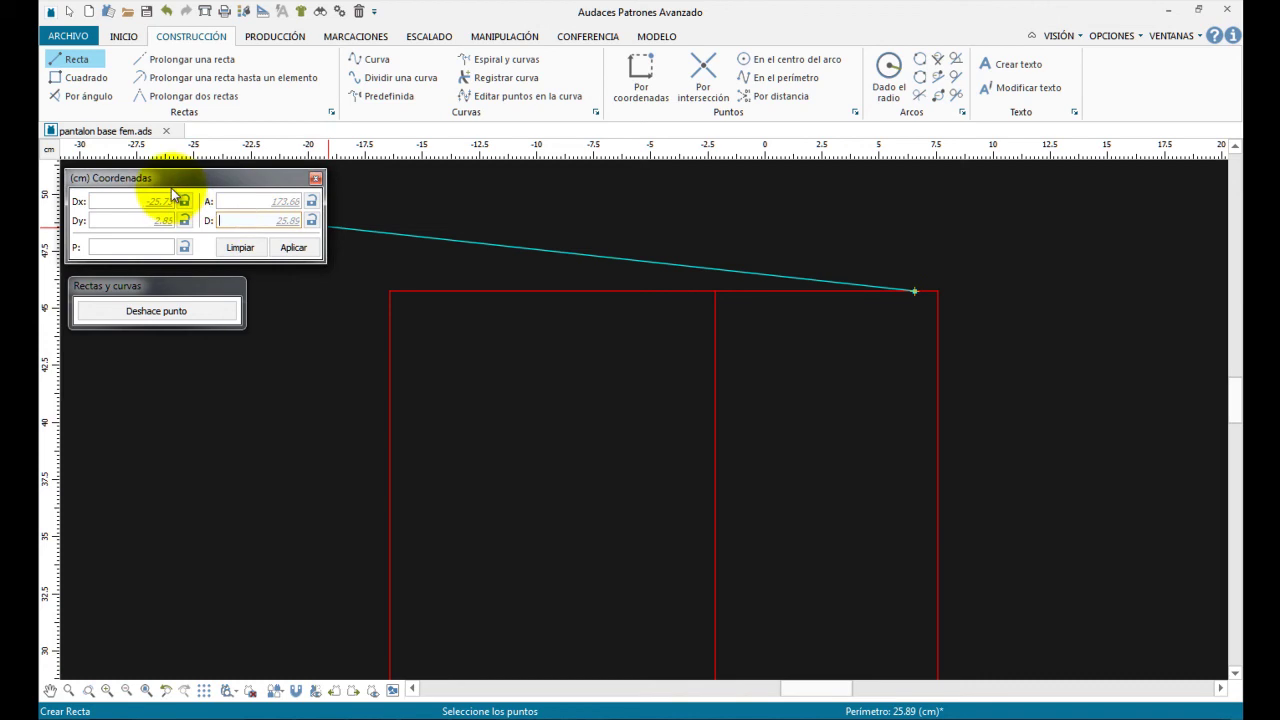
text(17)
click(128, 220)
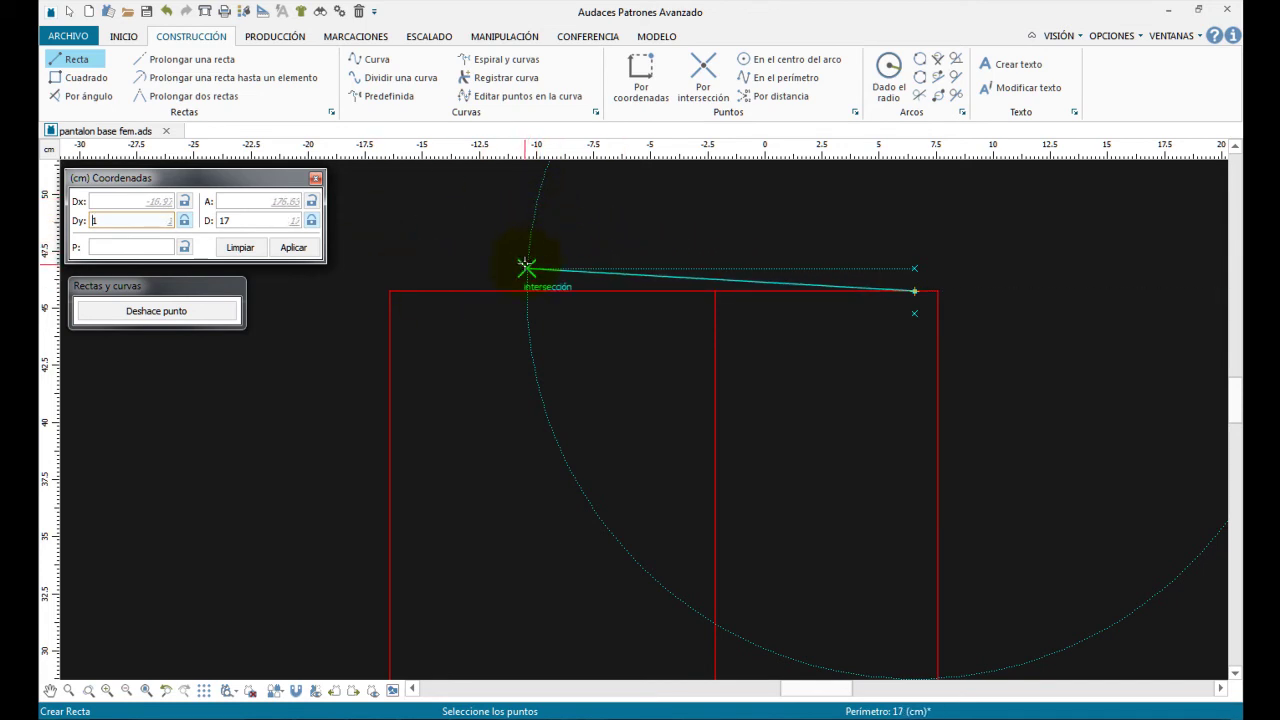
scroll(525, 265, down, 5)
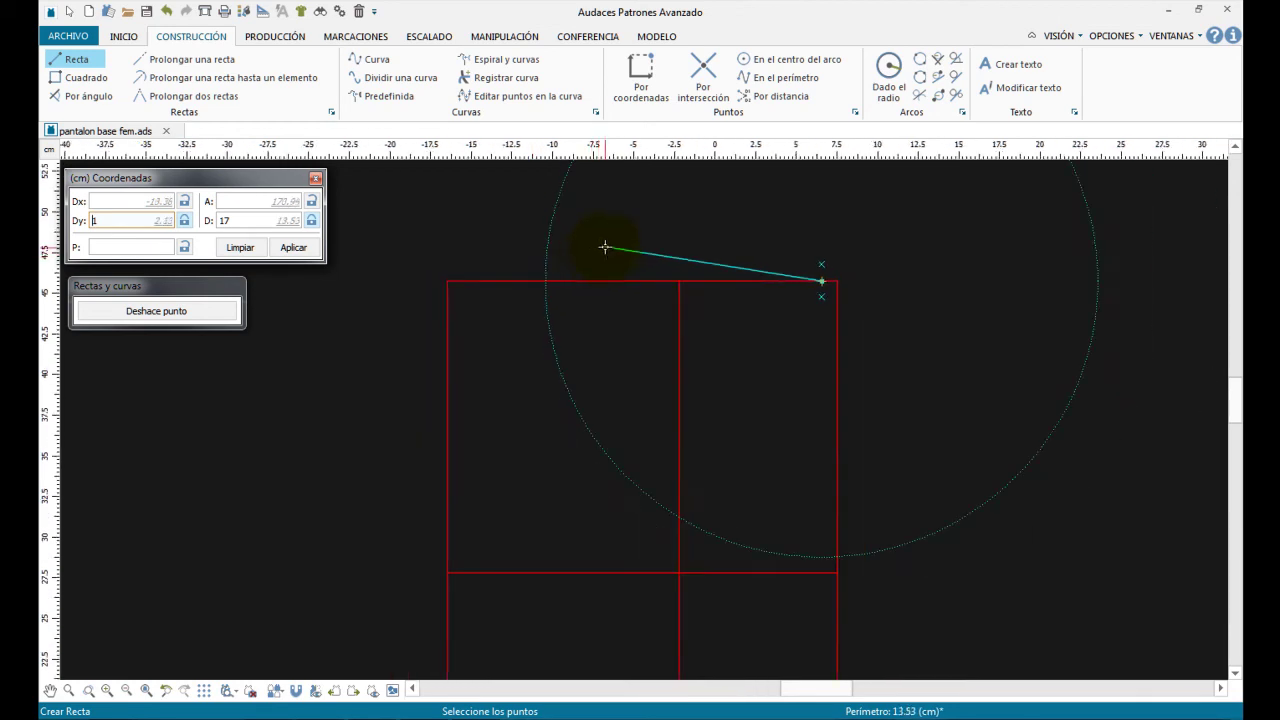
scroll(605, 212, up, 4)
scroll(593, 233, up, 1)
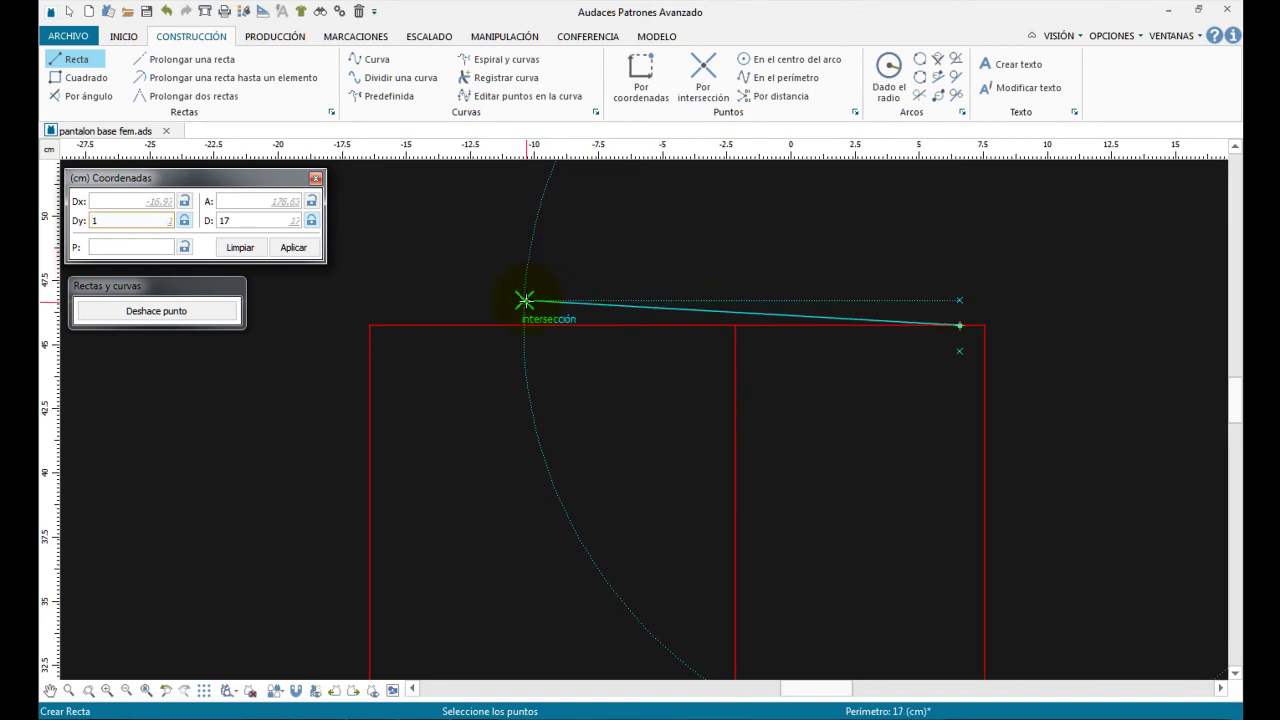
click(525, 300)
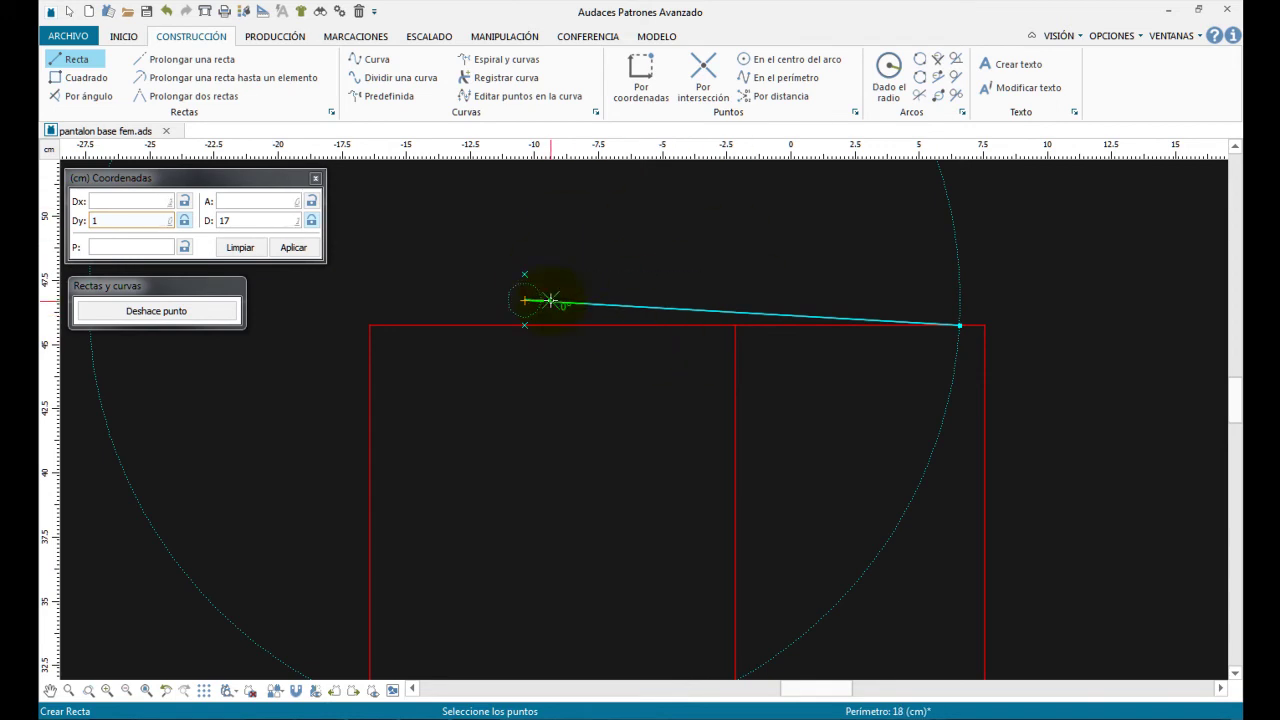
right_click(617, 251)
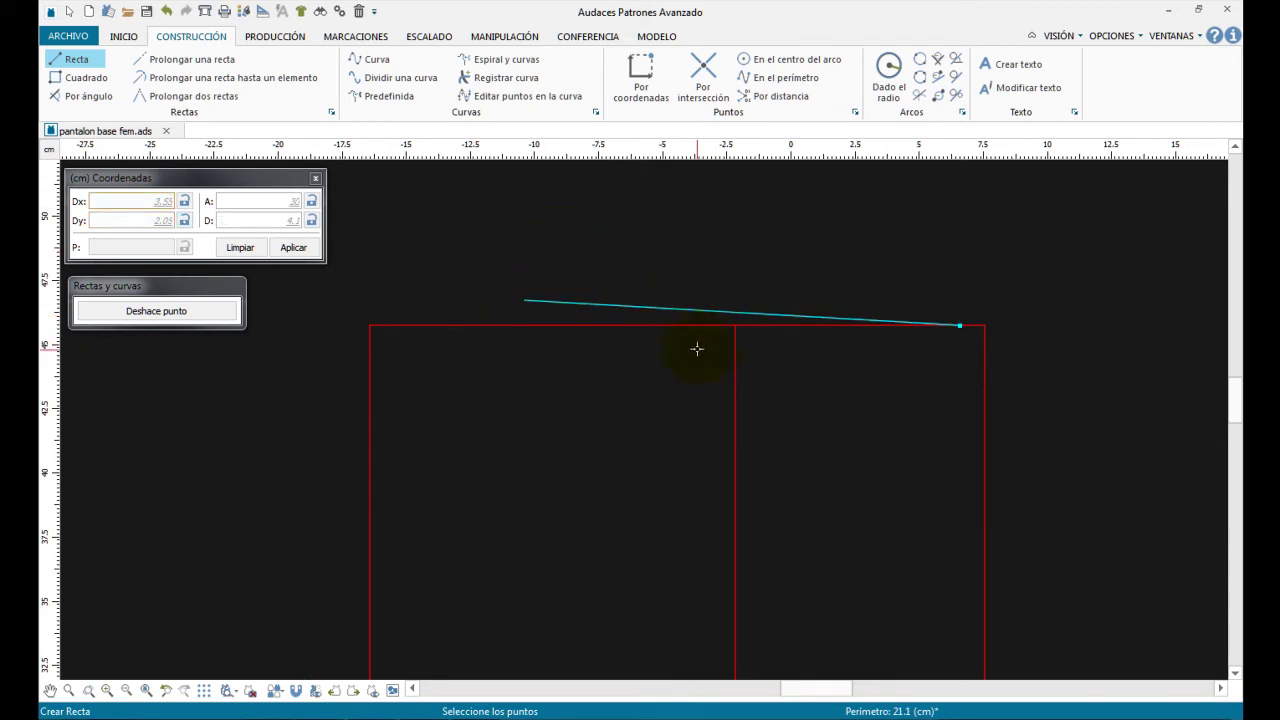
Following the diagram, draw the centre-front line straight from the cyan waist point down to the right end of the hip line.
key(alt+Tab)
scroll(917, 517, down, 1)
middle_drag(917, 517, 878, 410)
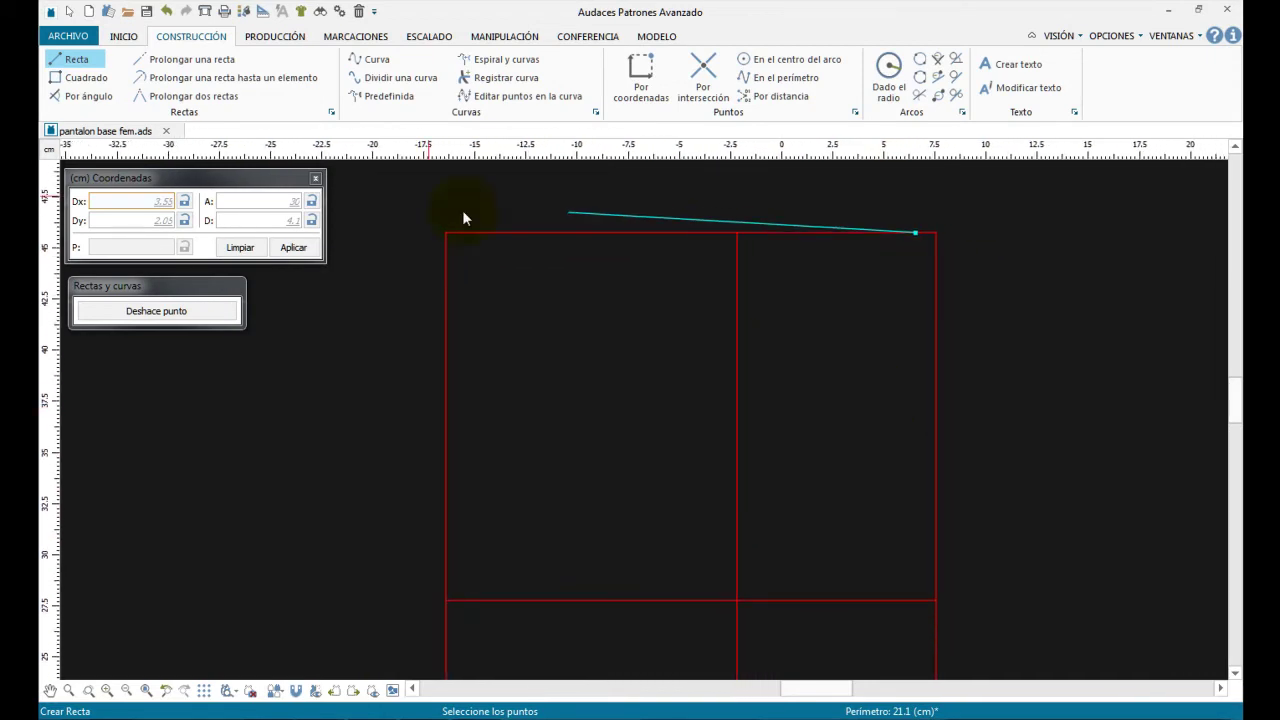
click(66, 57)
click(914, 233)
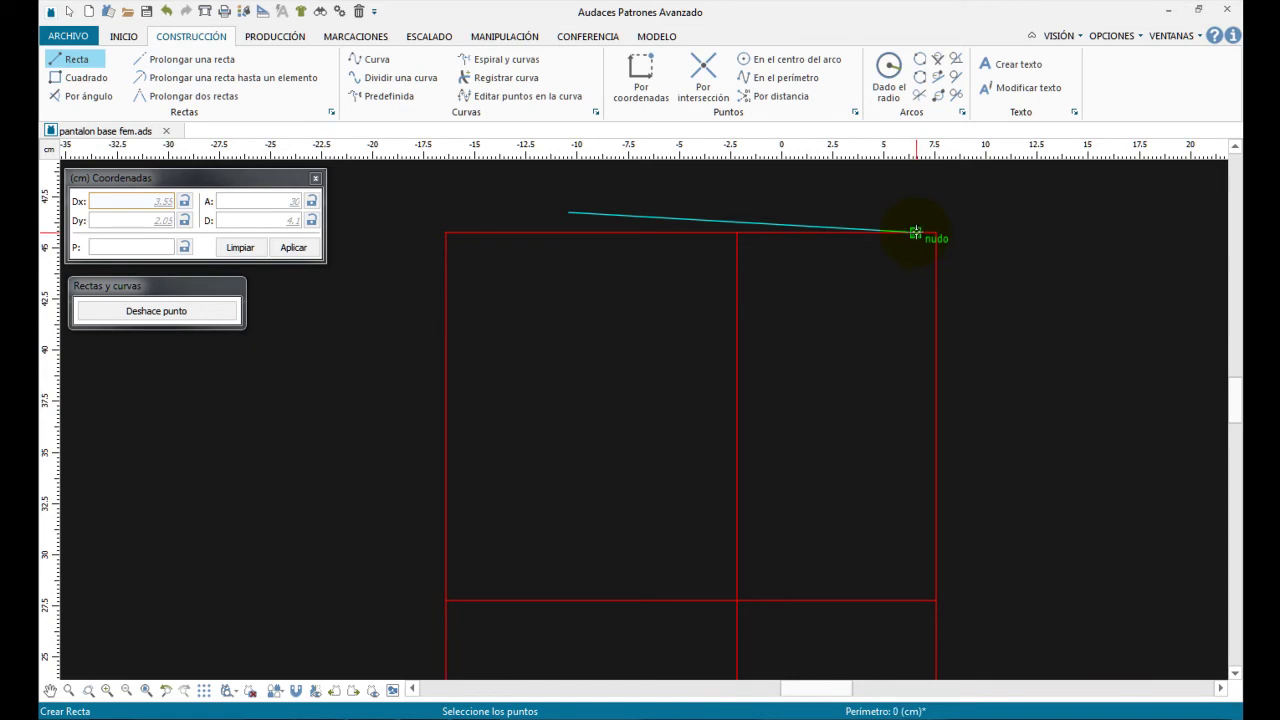
click(936, 602)
right_click(1001, 551)
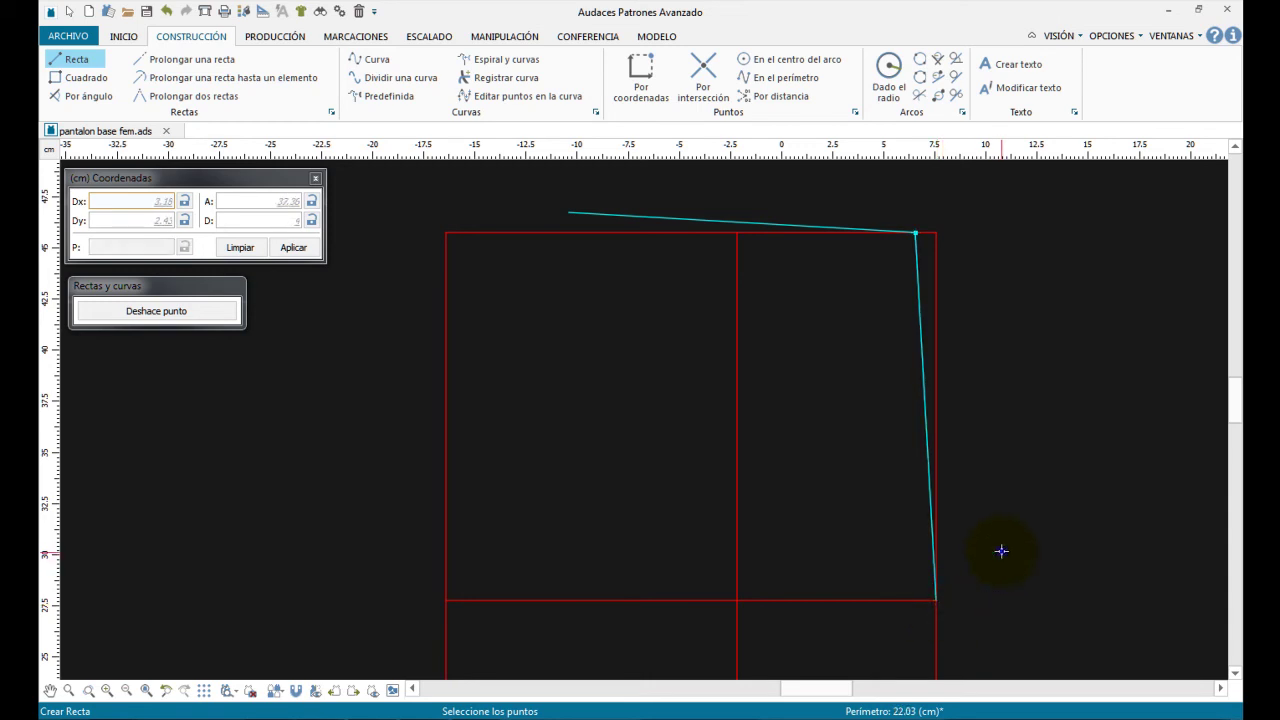
Draw the side seam as a curve from the waist line's left end through one intermediate point to the hip line's left end.
scroll(903, 544, down, 3)
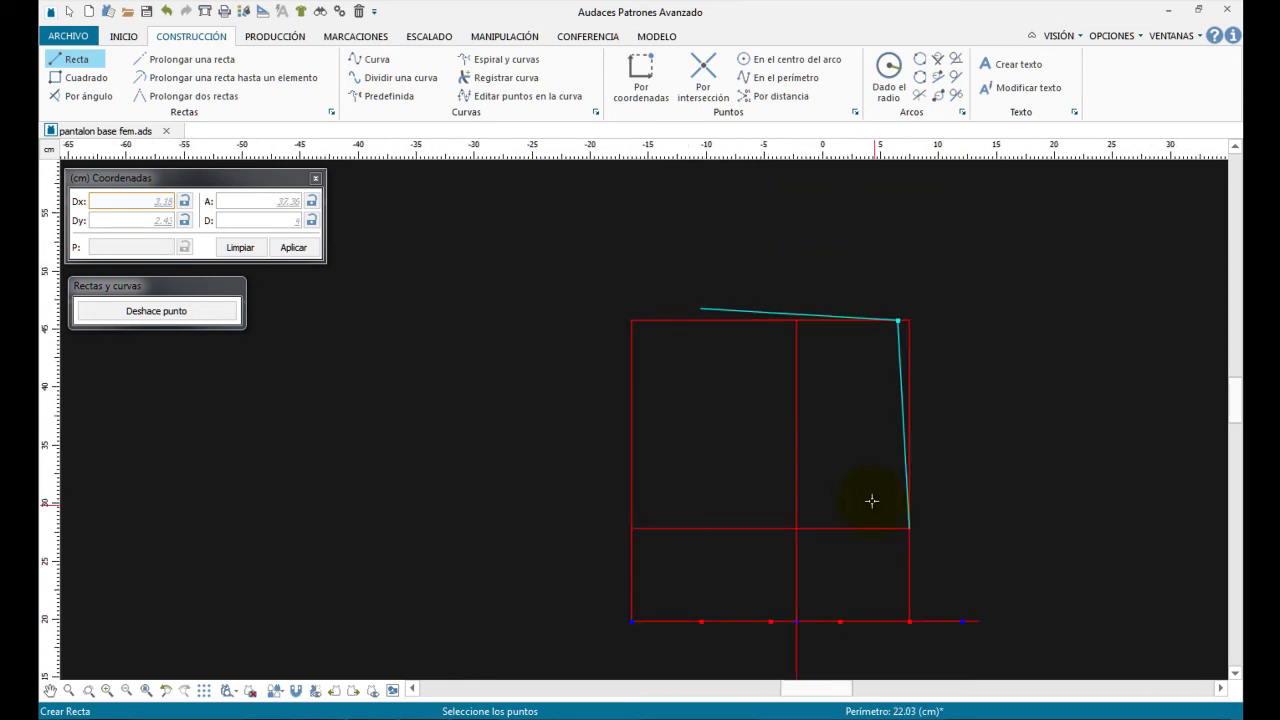
middle_drag(878, 512, 806, 420)
scroll(747, 383, up, 2)
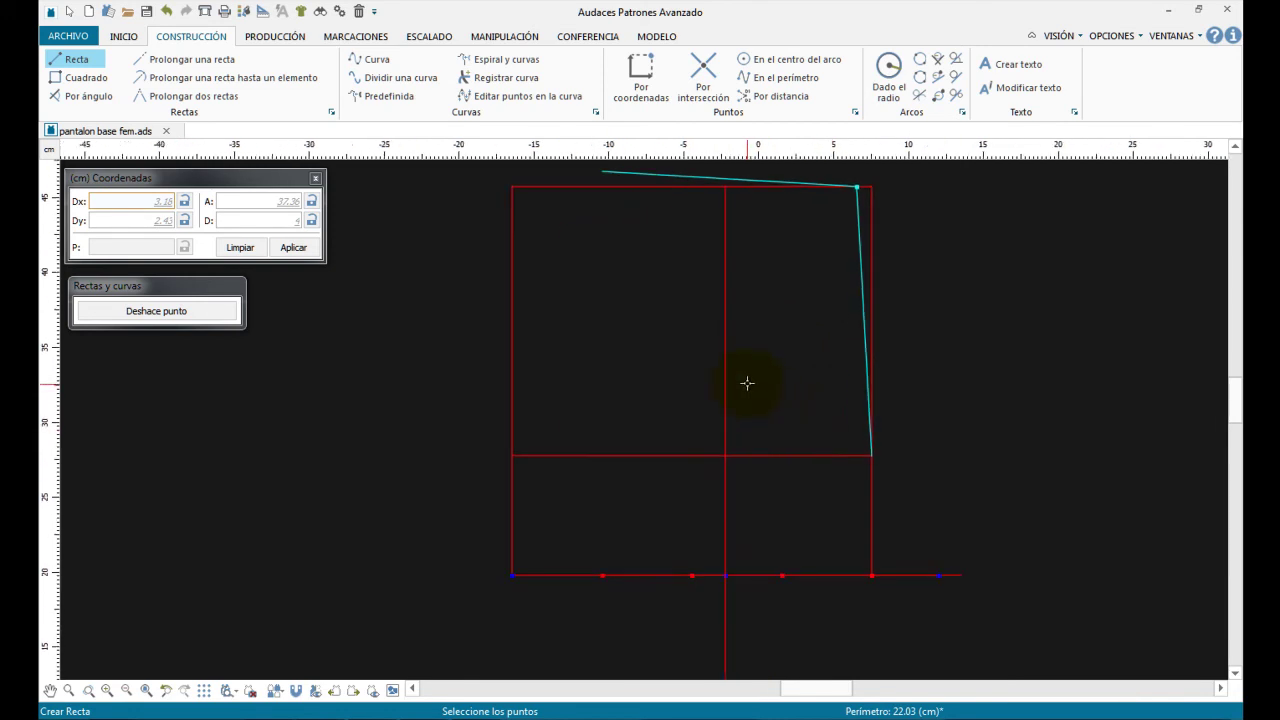
click(368, 59)
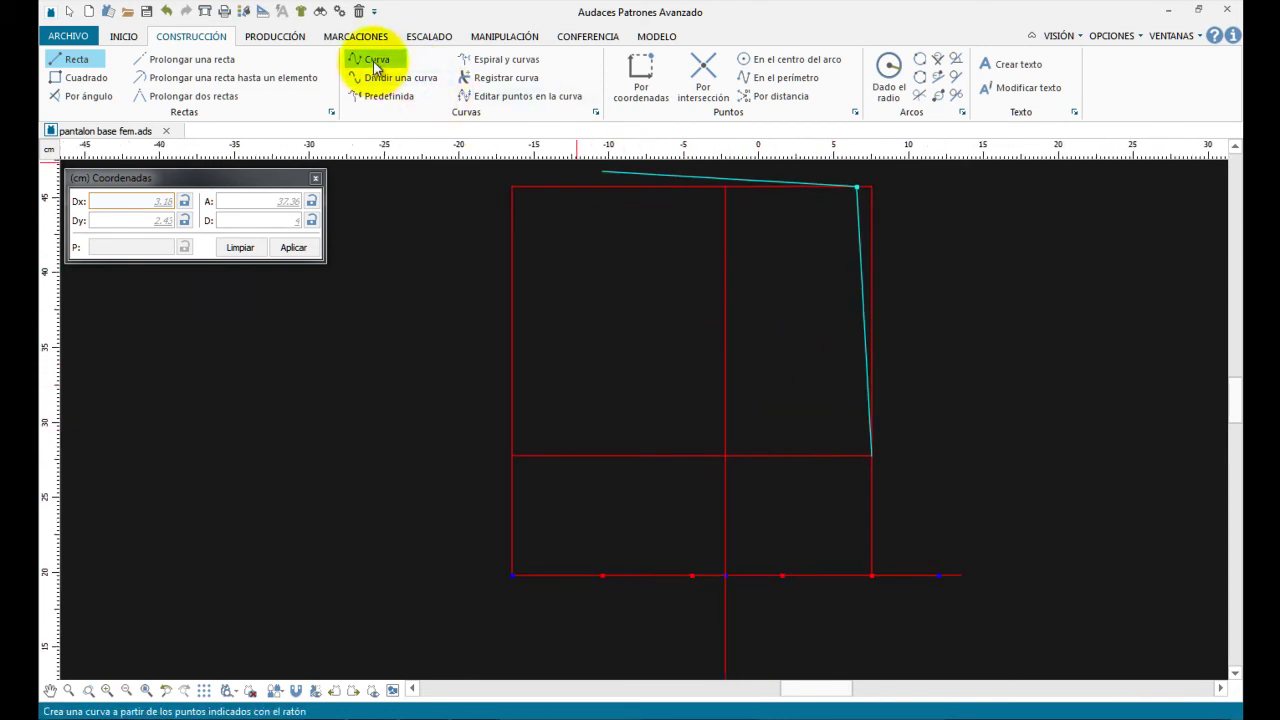
click(602, 172)
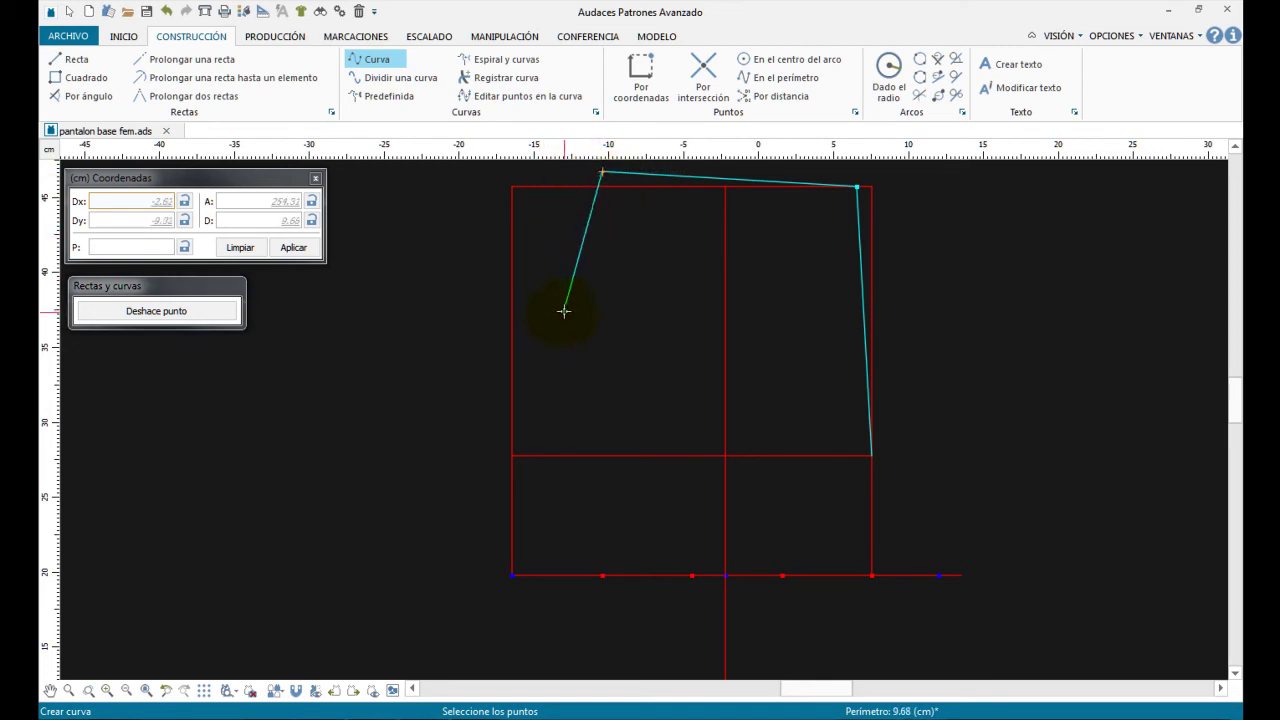
click(557, 320)
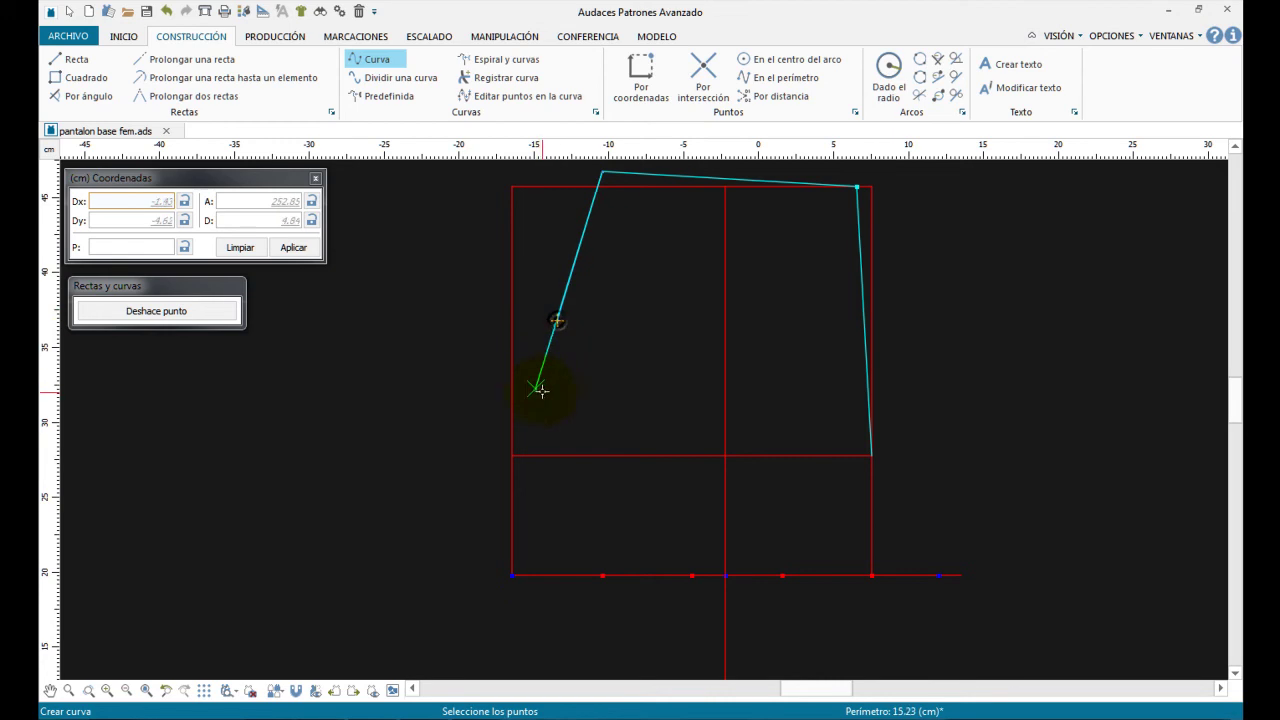
click(512, 457)
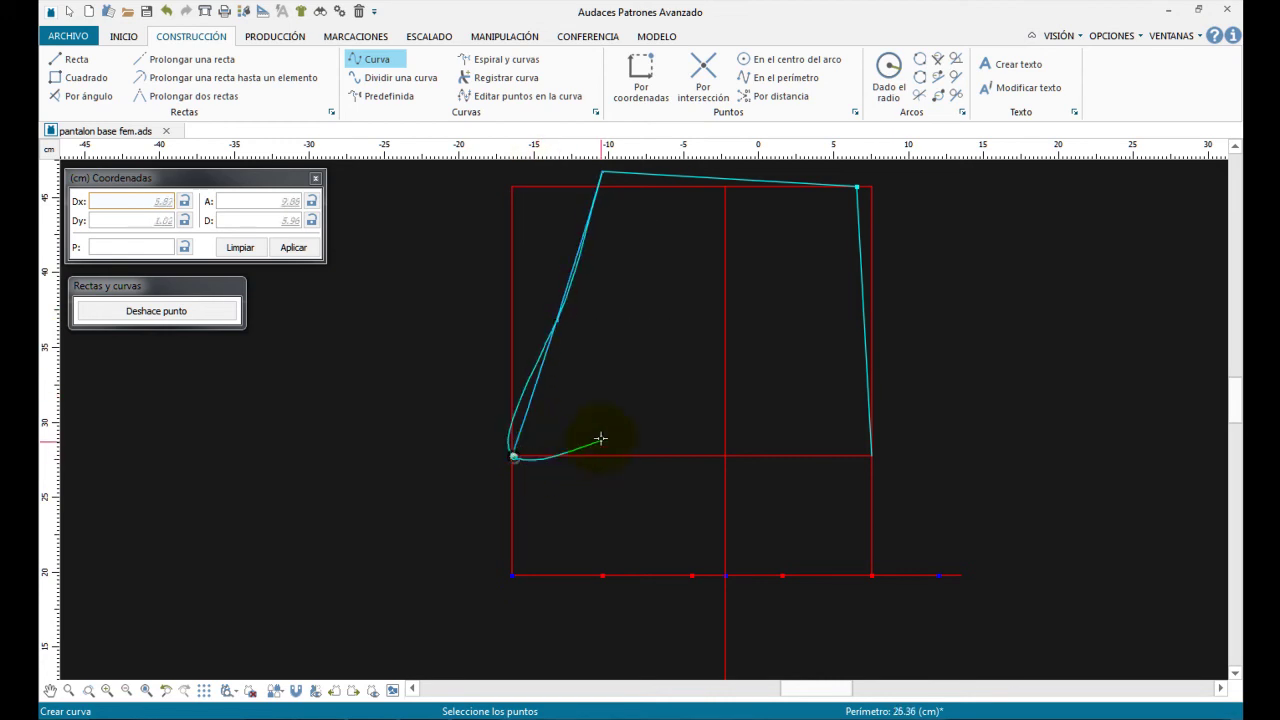
right_click(619, 370)
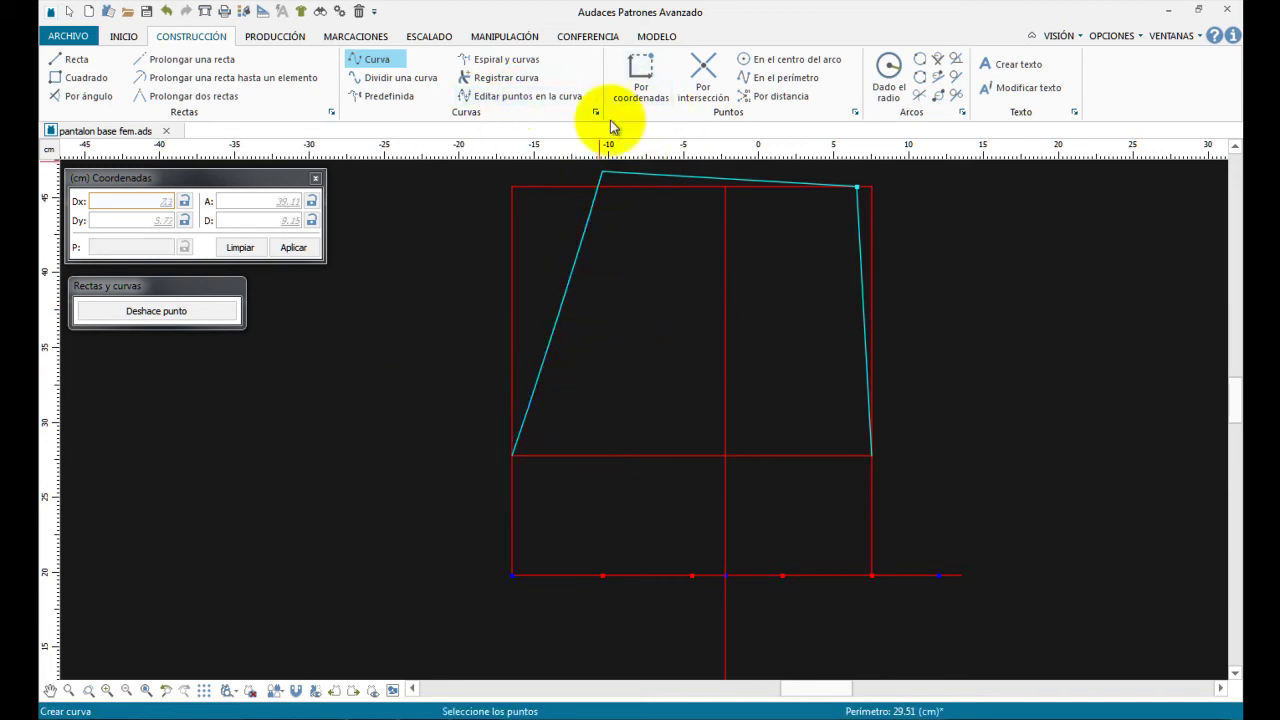
Modify the side seam curve by moving its upper, middle and lower inner points outward so it bows smoothly from waist to hip.
click(508, 36)
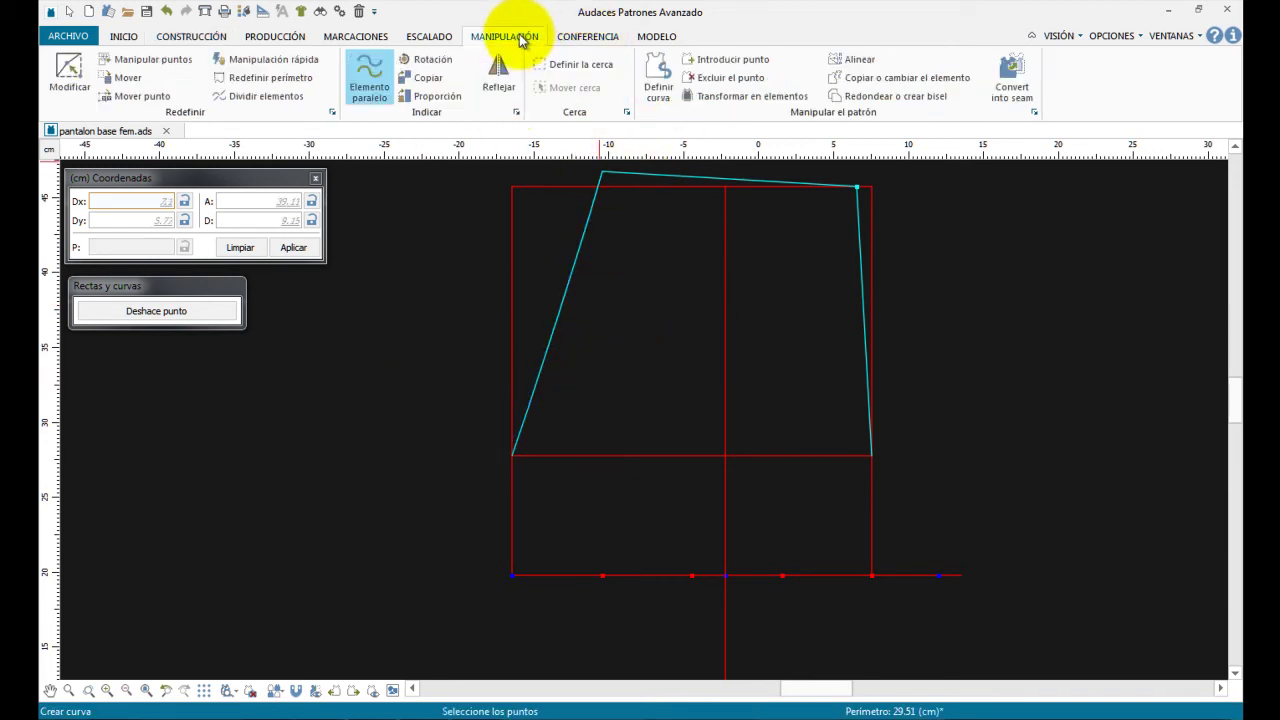
click(68, 70)
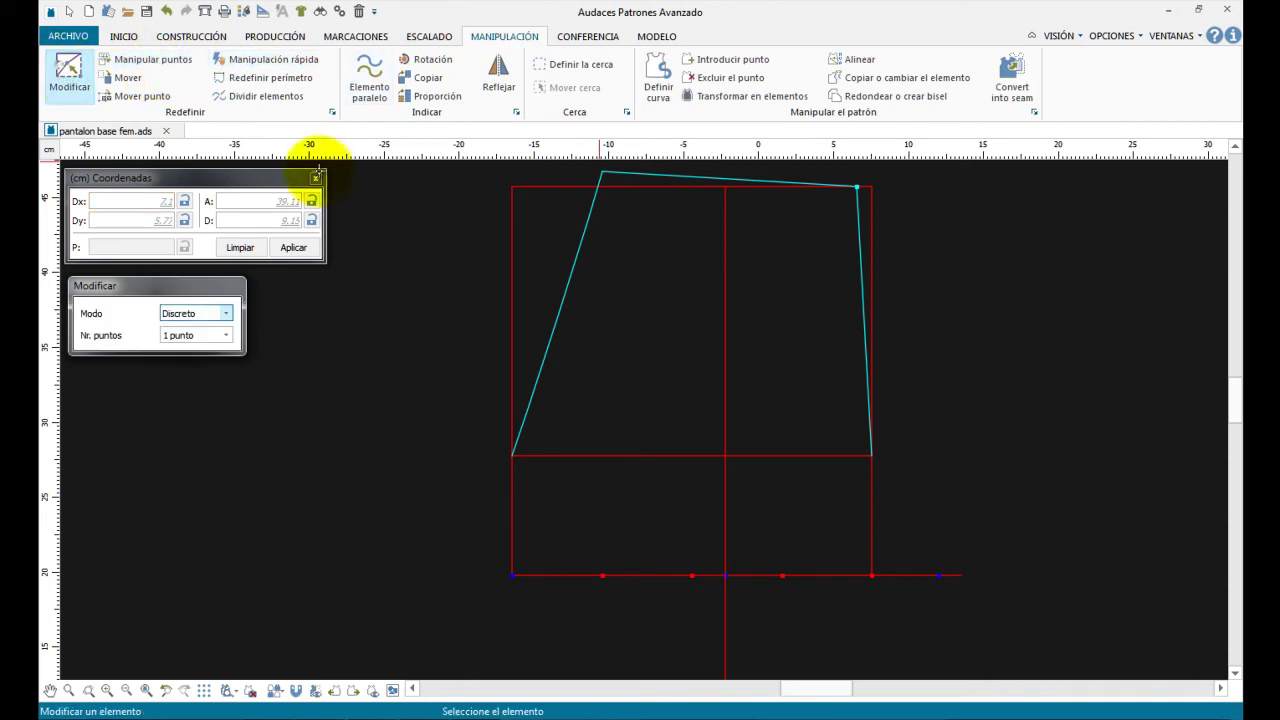
click(566, 299)
click(559, 316)
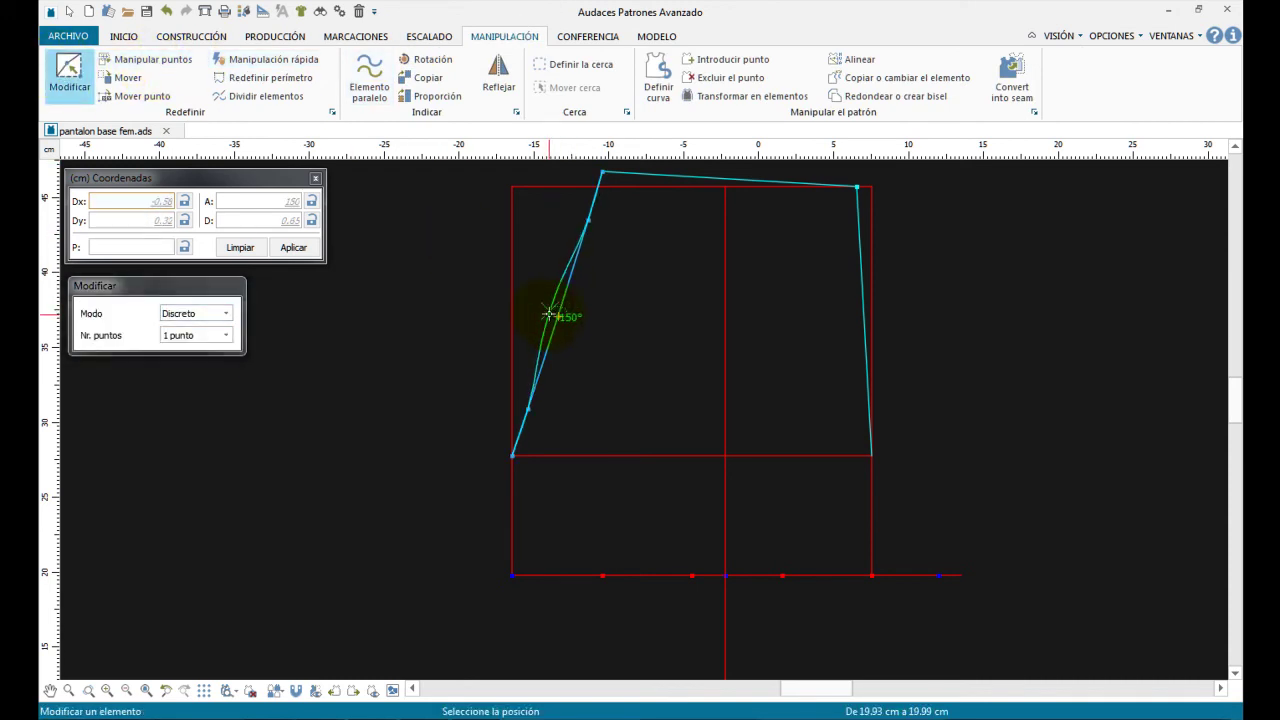
click(550, 312)
click(589, 218)
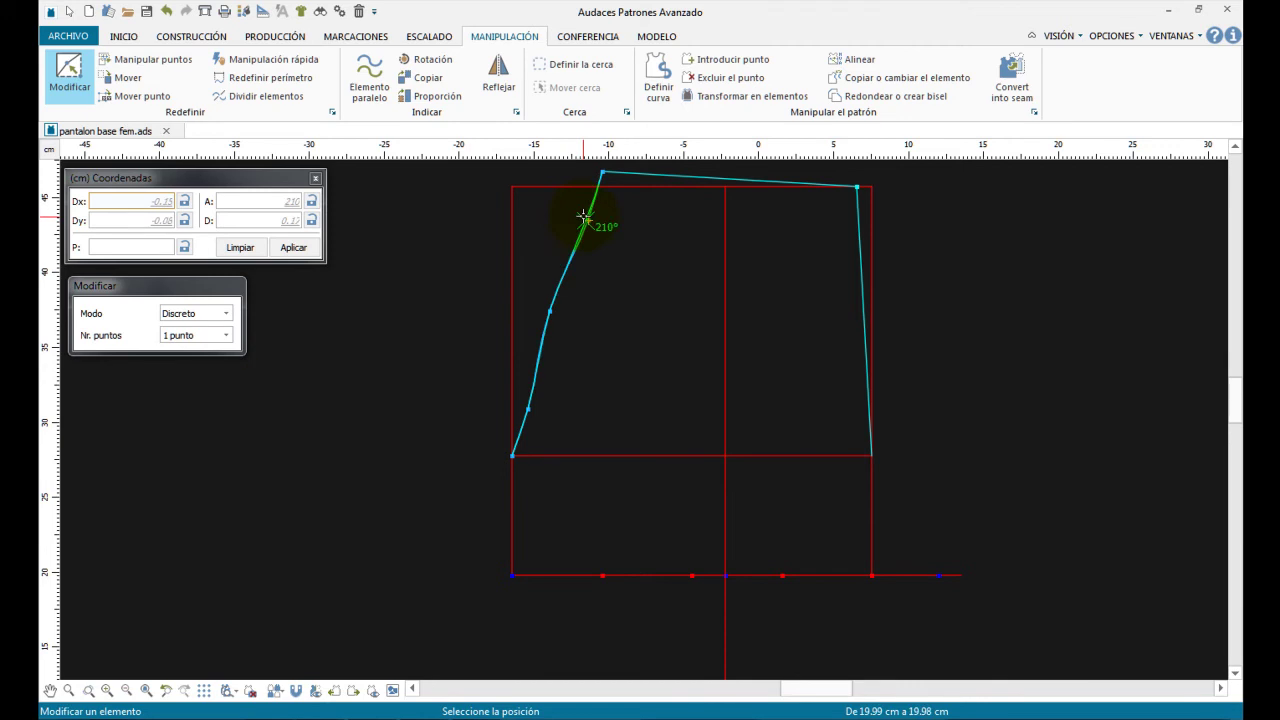
click(582, 216)
click(546, 386)
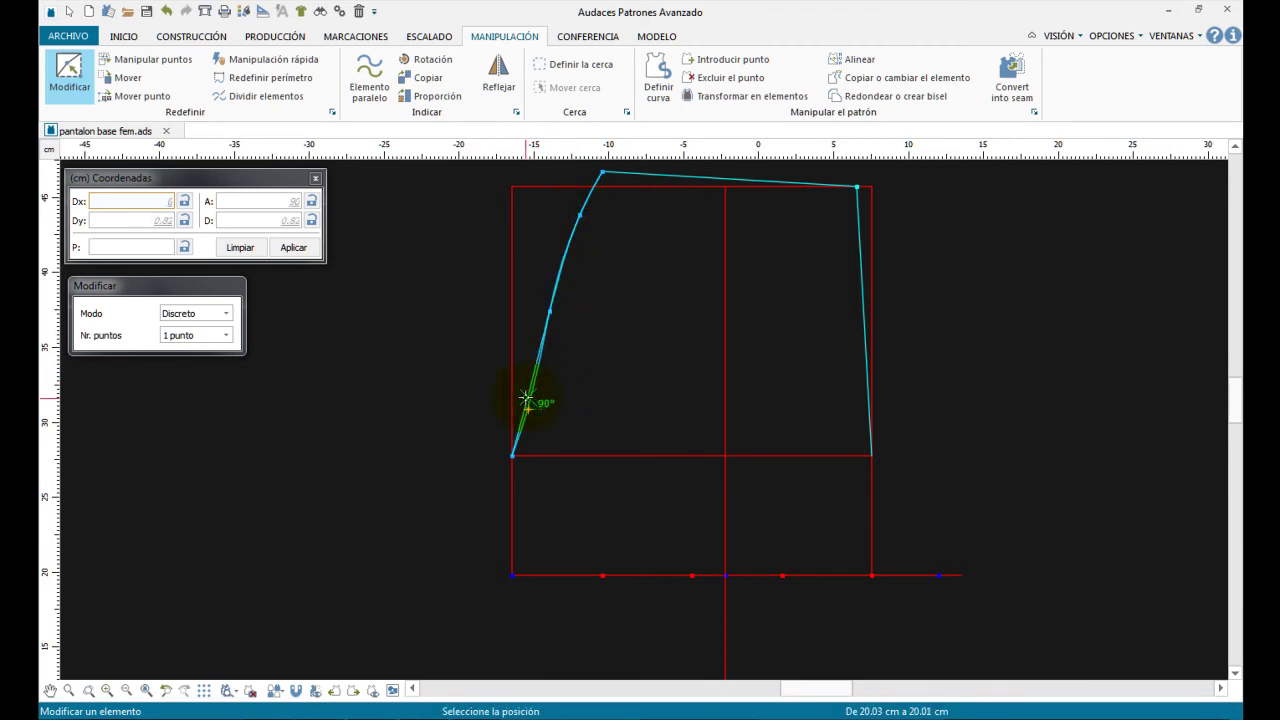
click(520, 402)
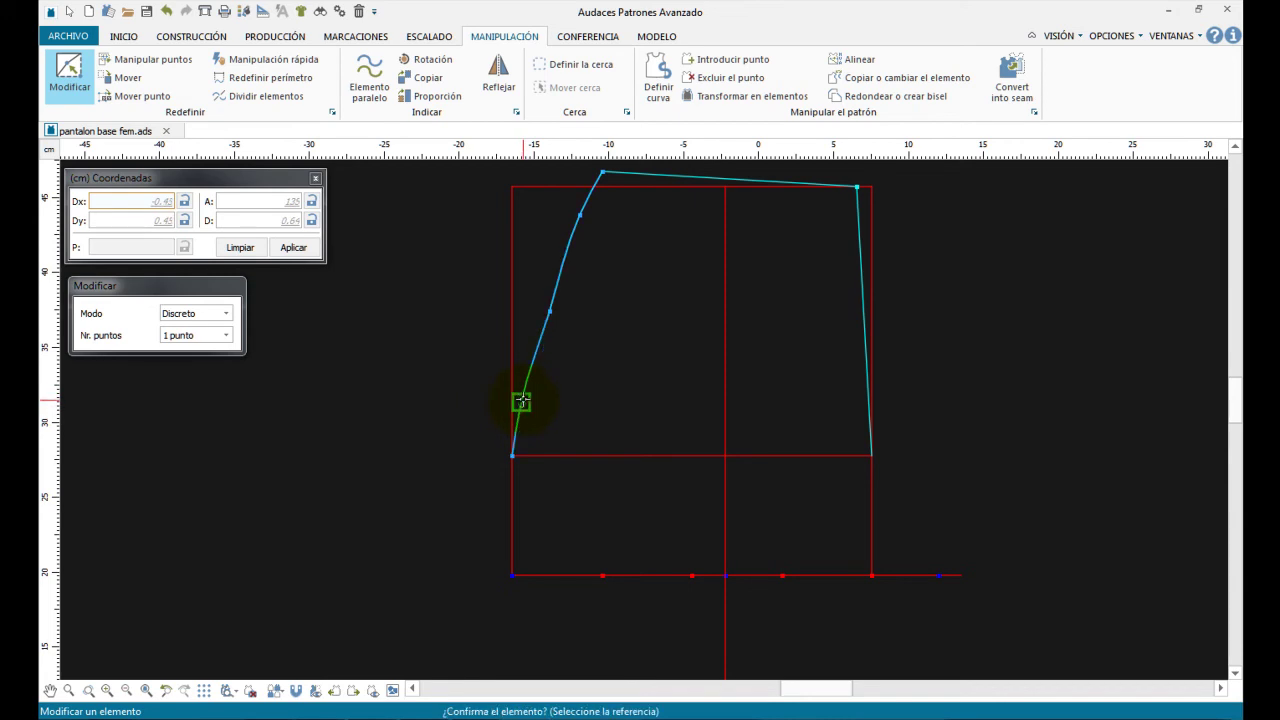
click(549, 310)
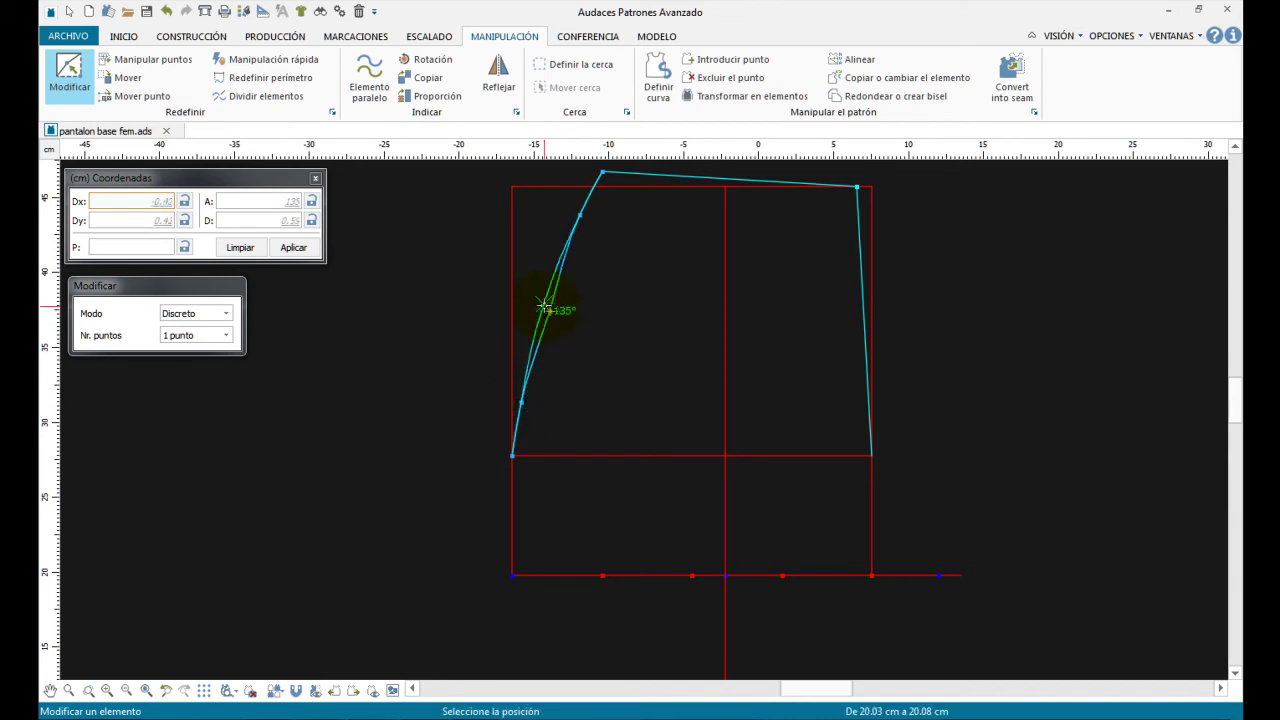
click(548, 309)
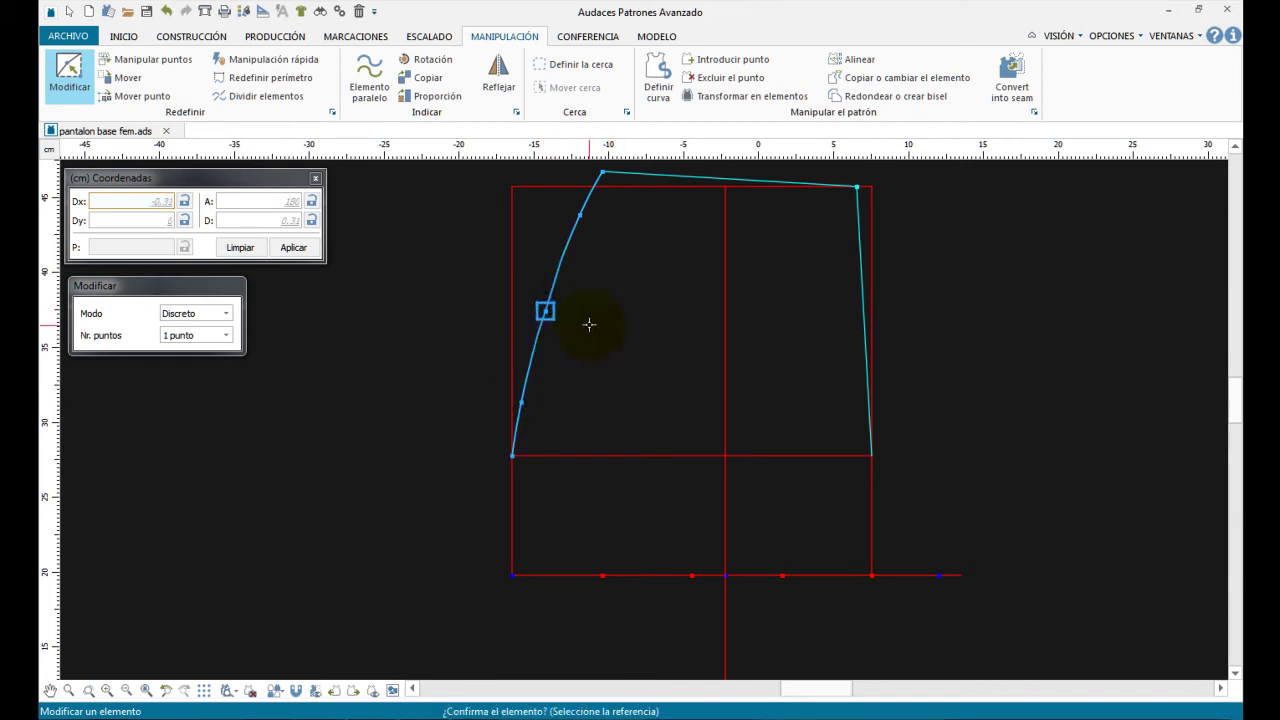
right_click(589, 324)
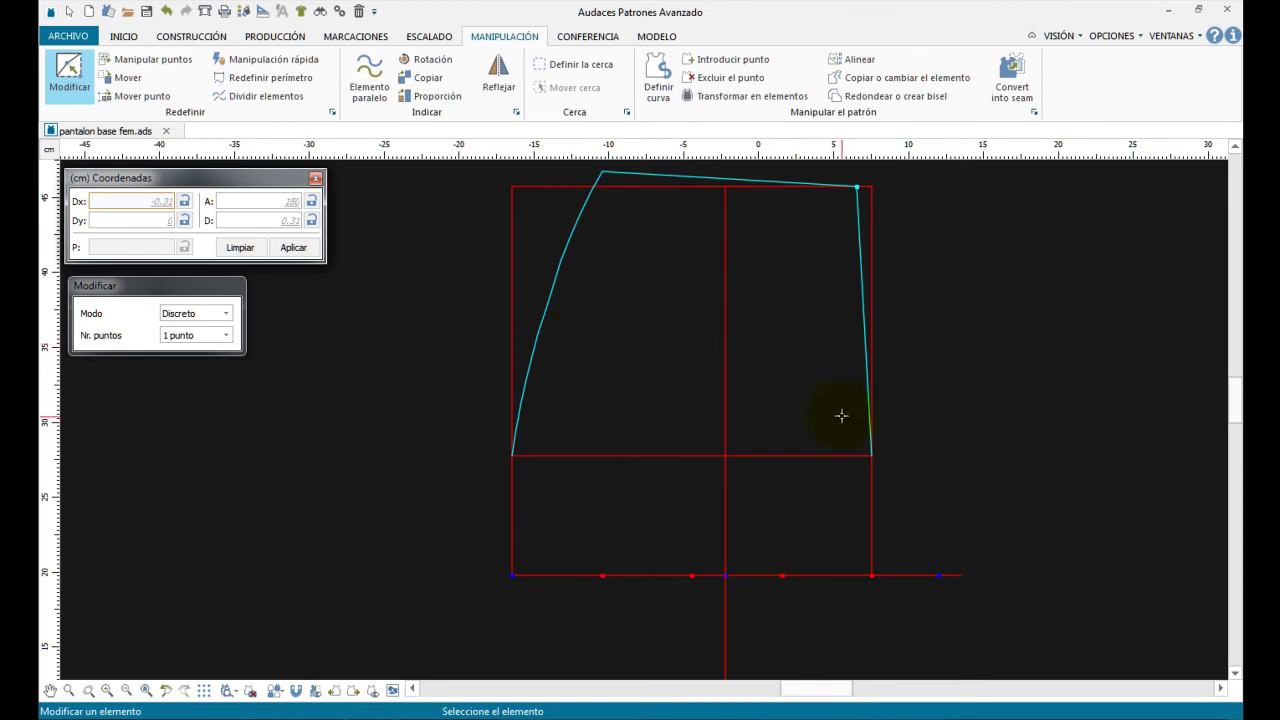
Following the diagram, draw the front crotch curve from the hip line's right end through one intermediate point to the crotch line's rightmost blue point.
scroll(841, 416, down, 1)
scroll(866, 386, up, 1)
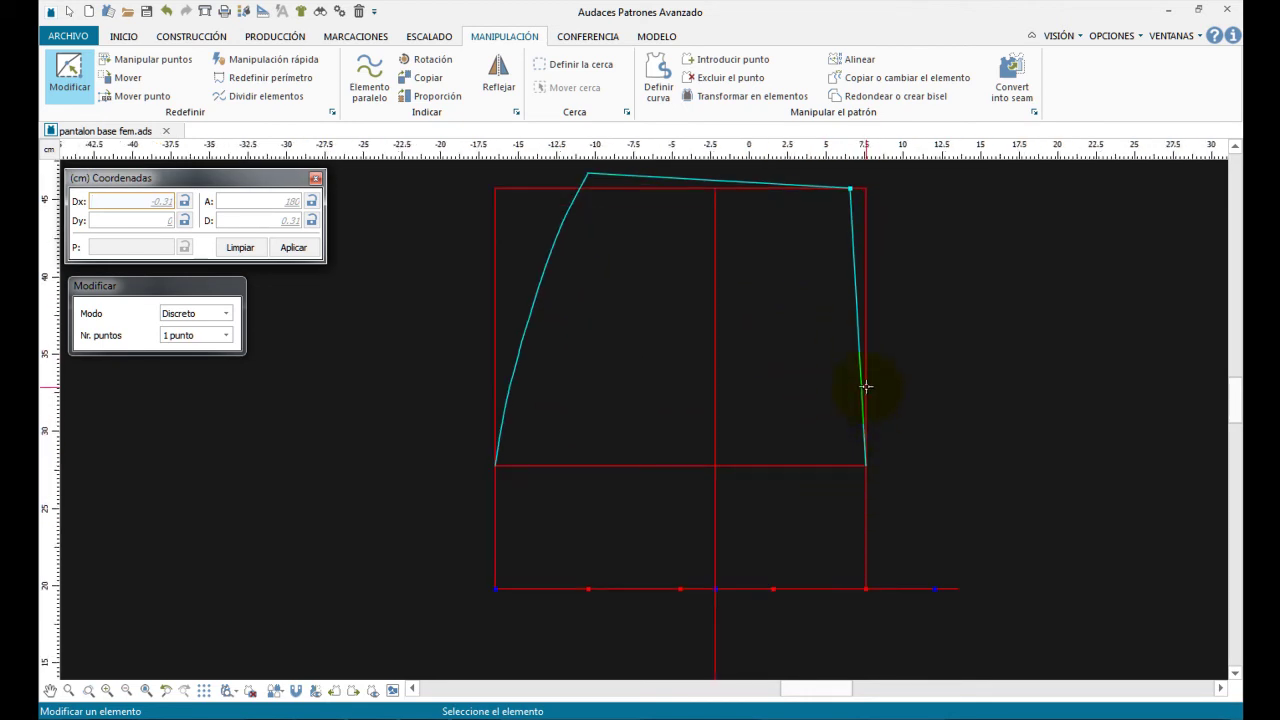
key(alt+Tab)
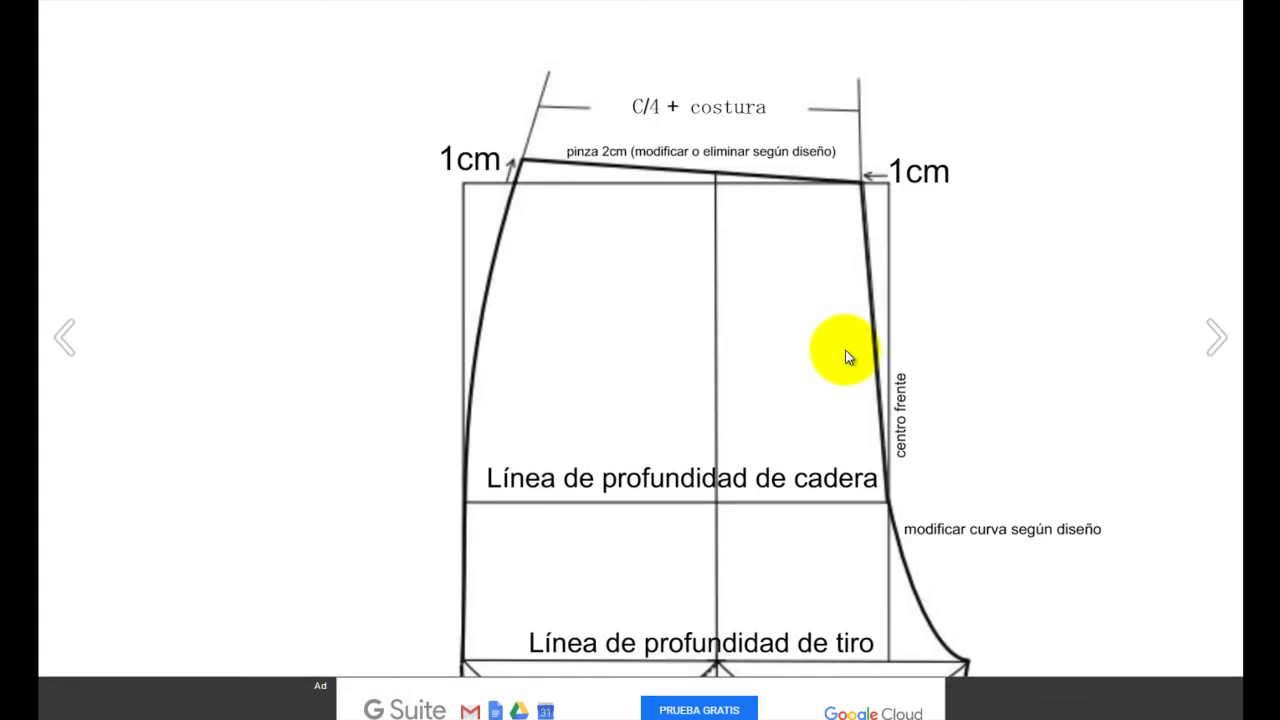
drag(850, 506, 820, 366)
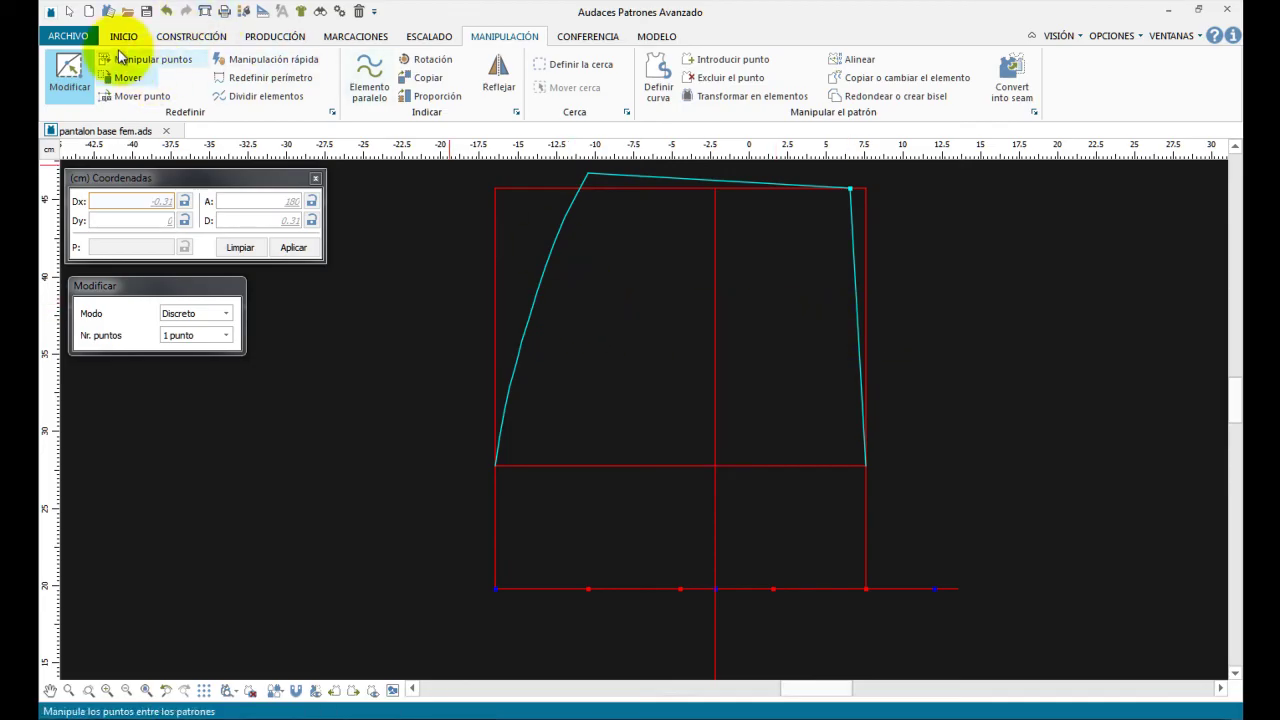
click(189, 38)
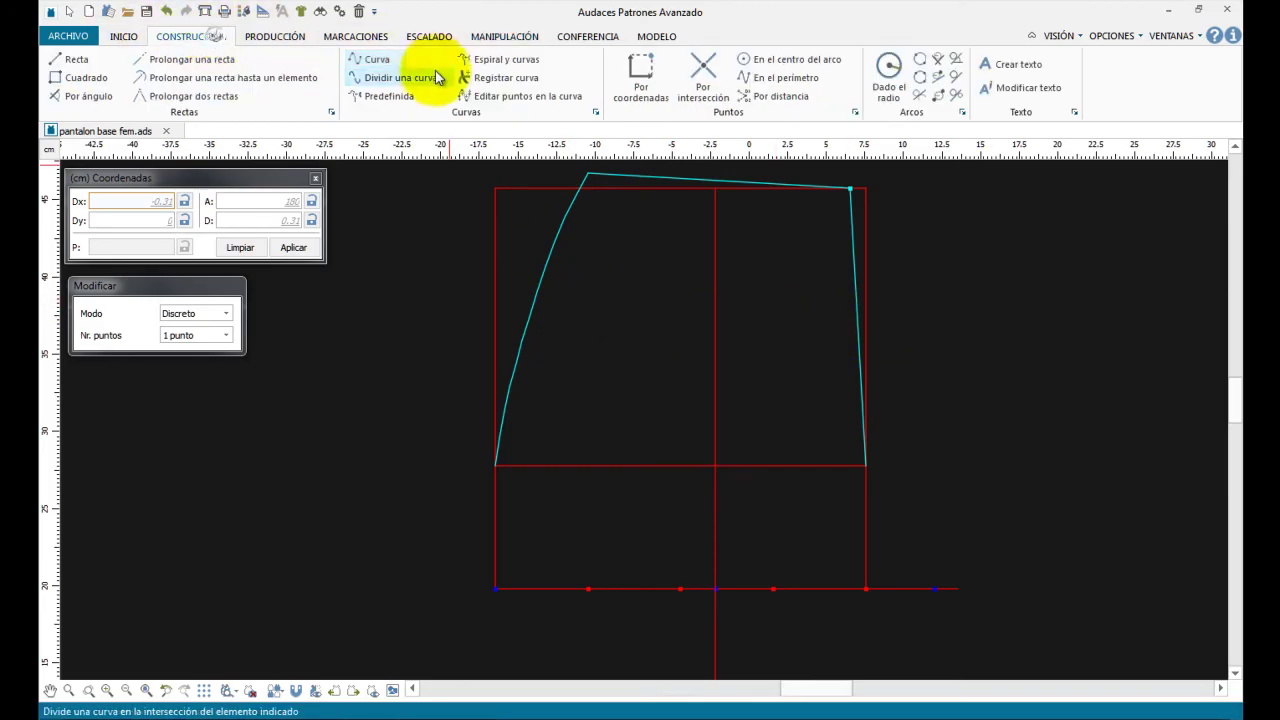
click(362, 59)
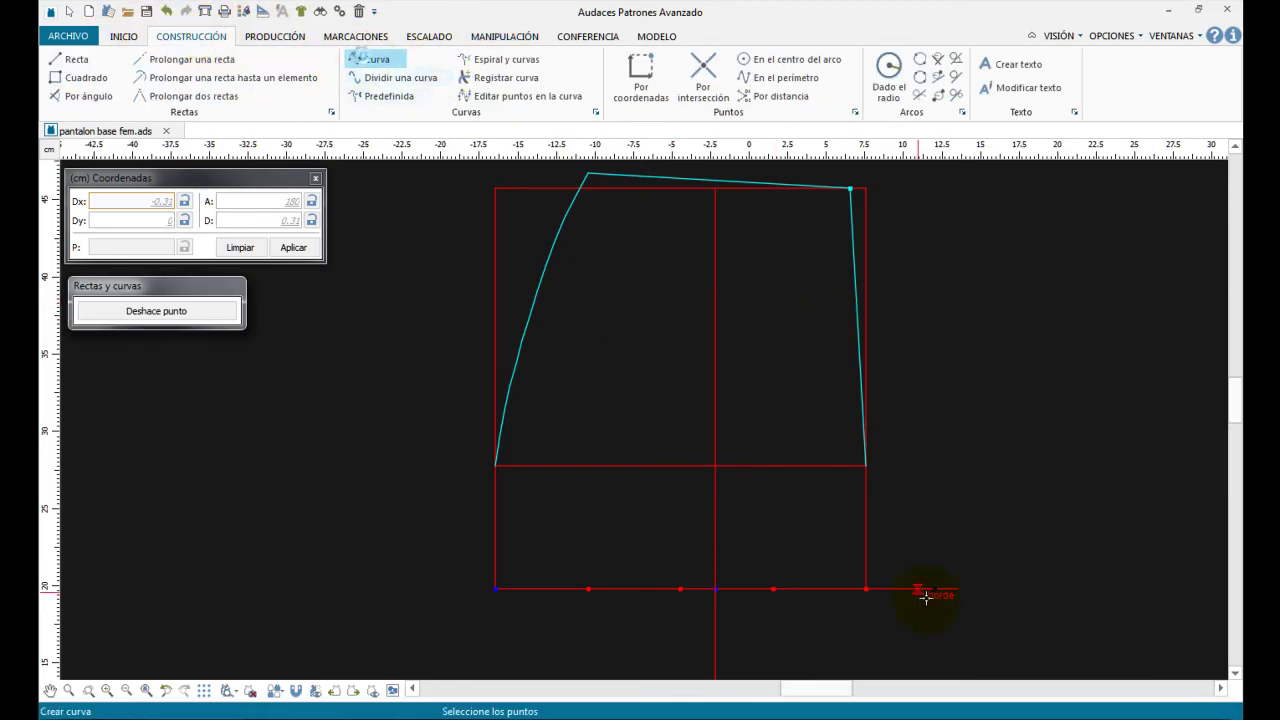
click(866, 466)
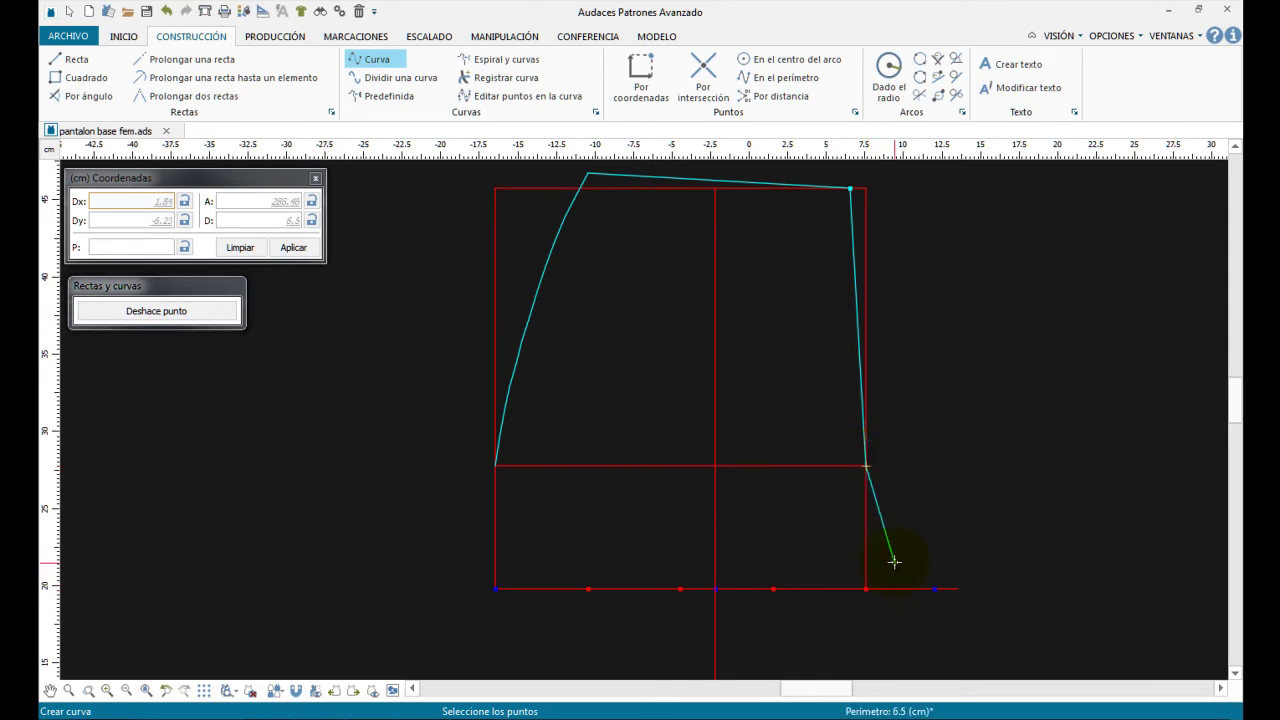
click(890, 558)
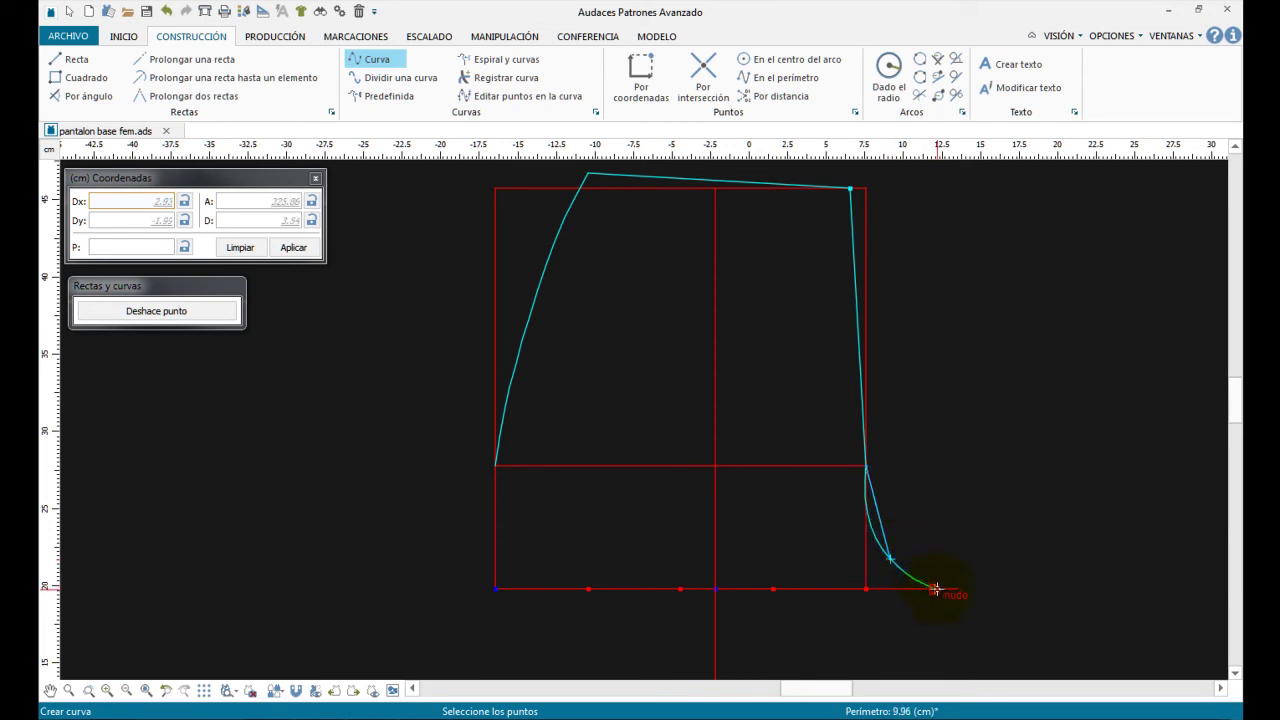
click(935, 590)
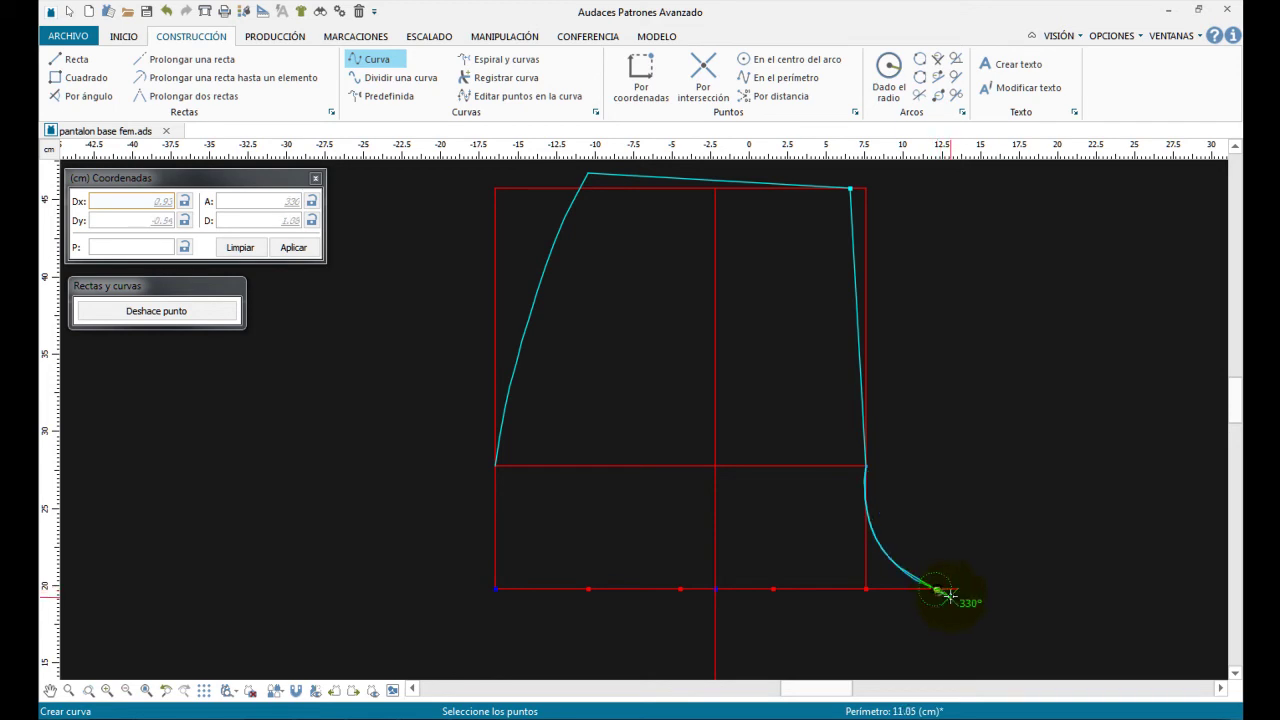
right_click(975, 500)
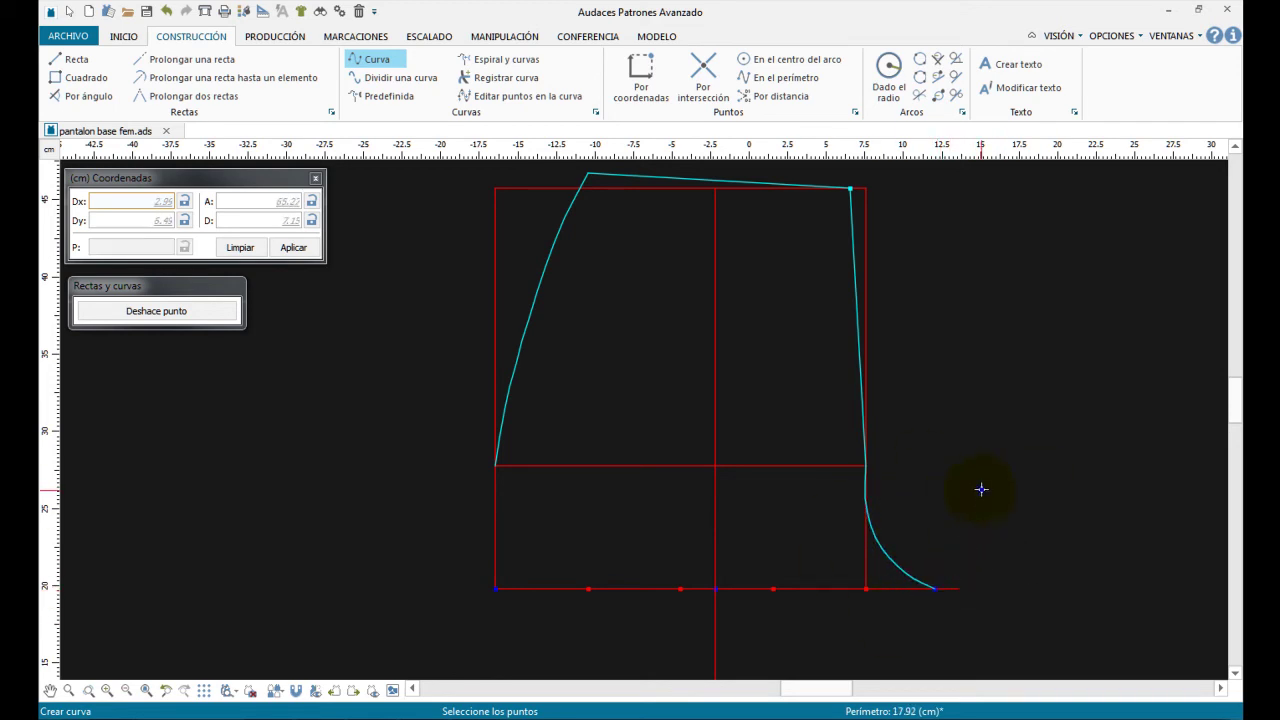
Modify the crotch curve by moving its inner point just below the hip line about 0.2 cm outward, beyond the rectangle's right edge.
scroll(932, 502, up, 3)
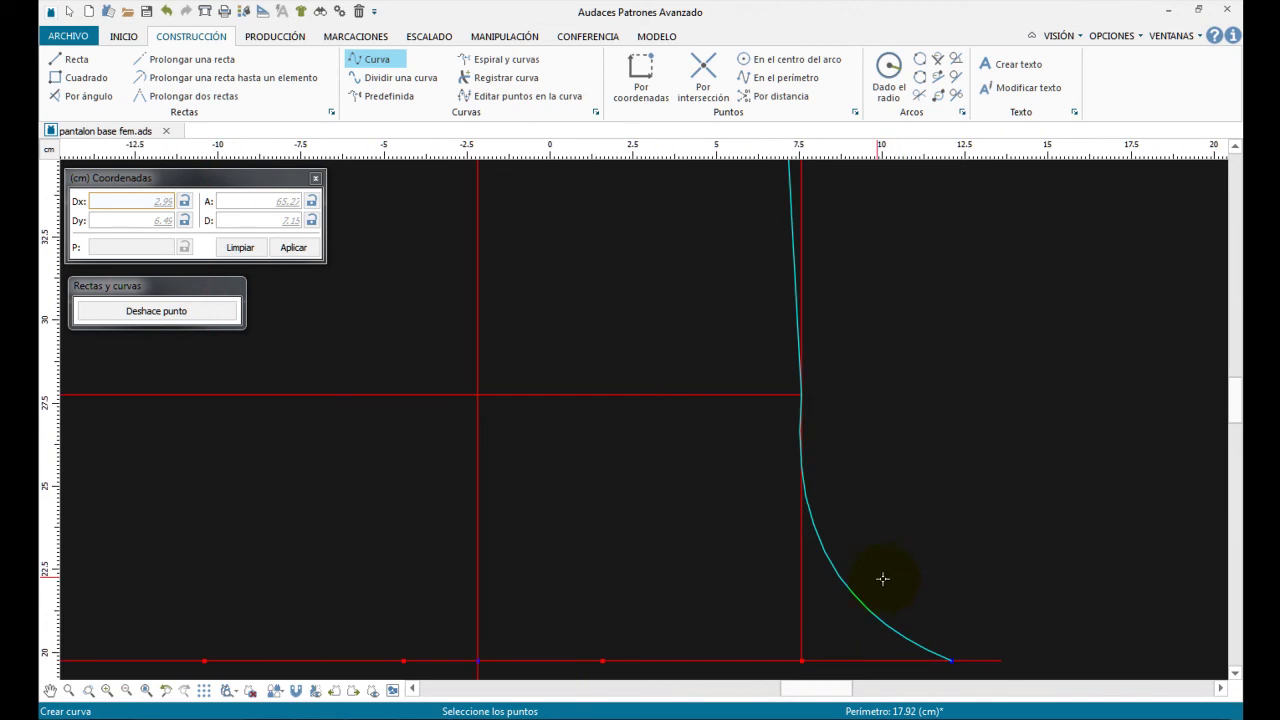
click(800, 430)
right_click(922, 479)
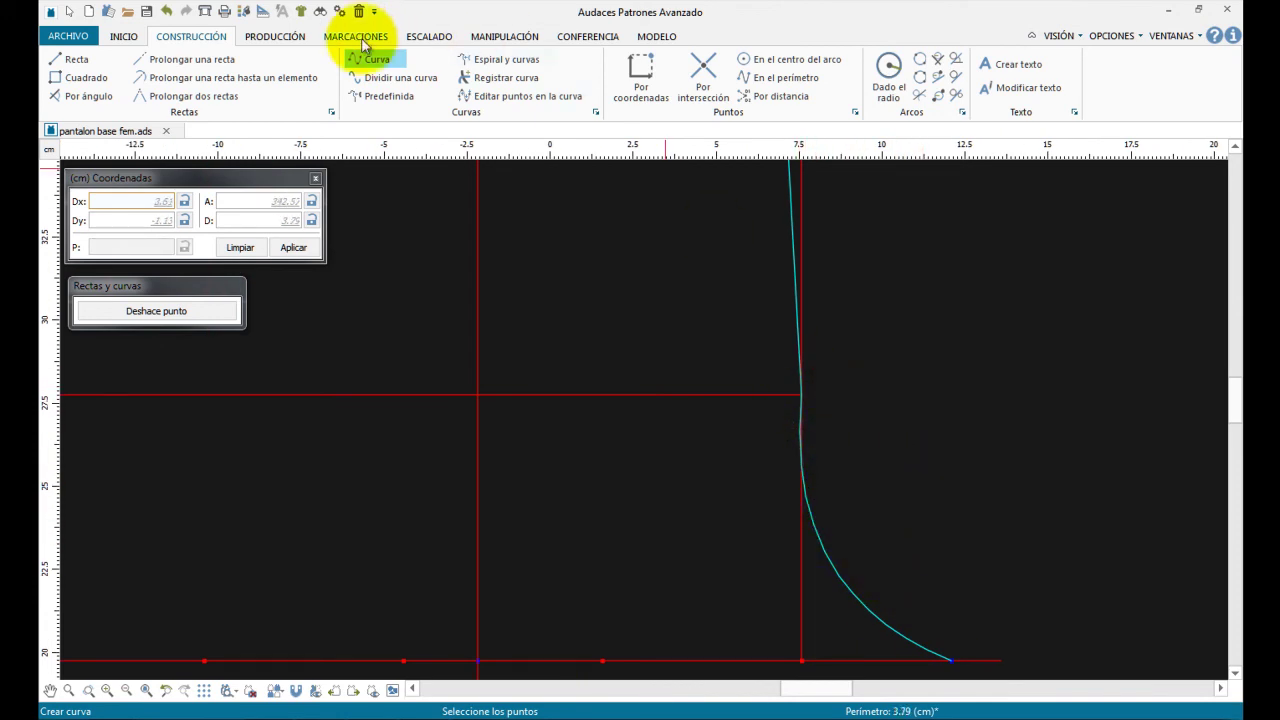
click(504, 36)
click(69, 72)
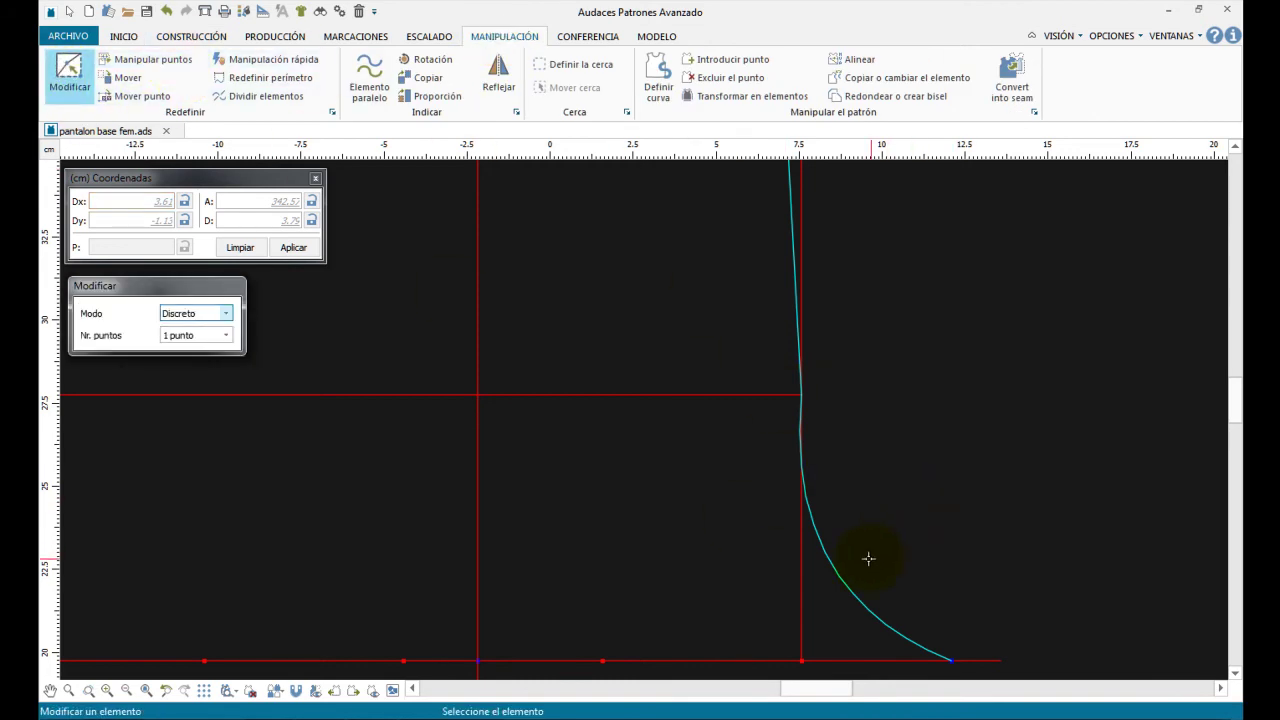
click(837, 575)
click(800, 463)
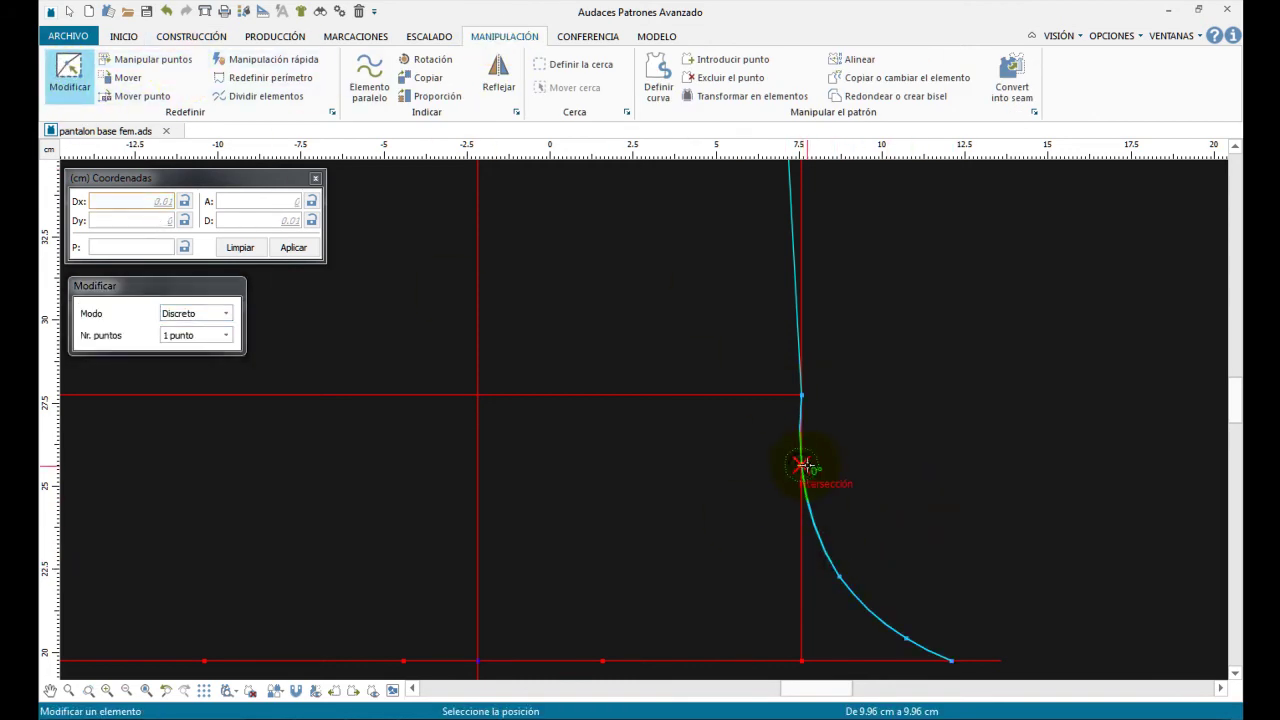
scroll(801, 466, up, 2)
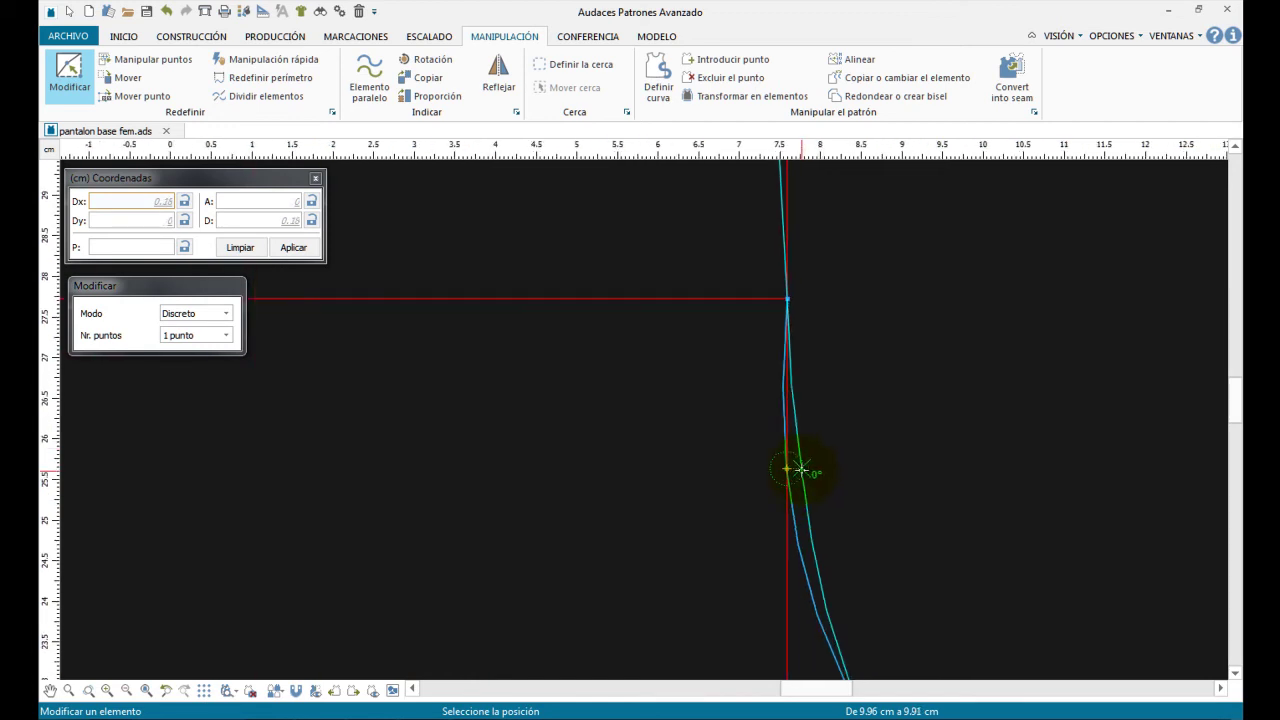
click(801, 468)
scroll(840, 560, down, 2)
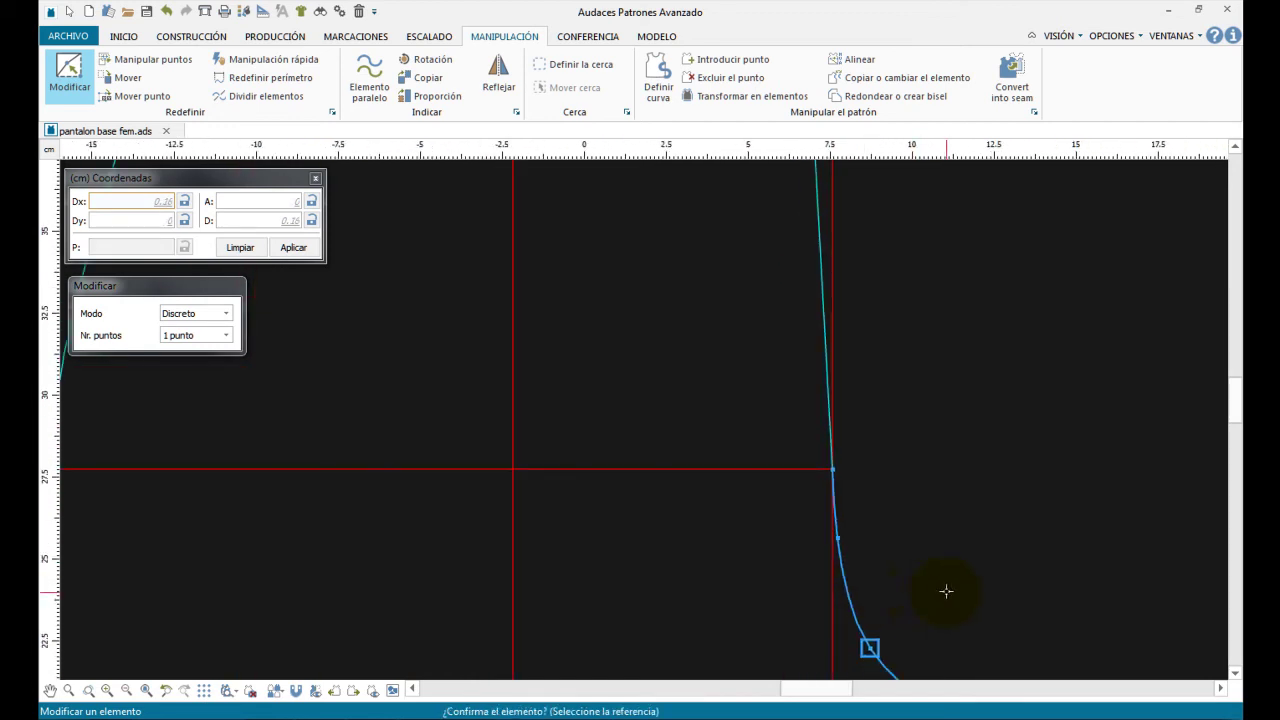
middle_drag(946, 591, 908, 411)
right_click(880, 390)
scroll(690, 401, up, 1)
scroll(560, 403, down, 4)
scroll(489, 393, down, 2)
click(89, 690)
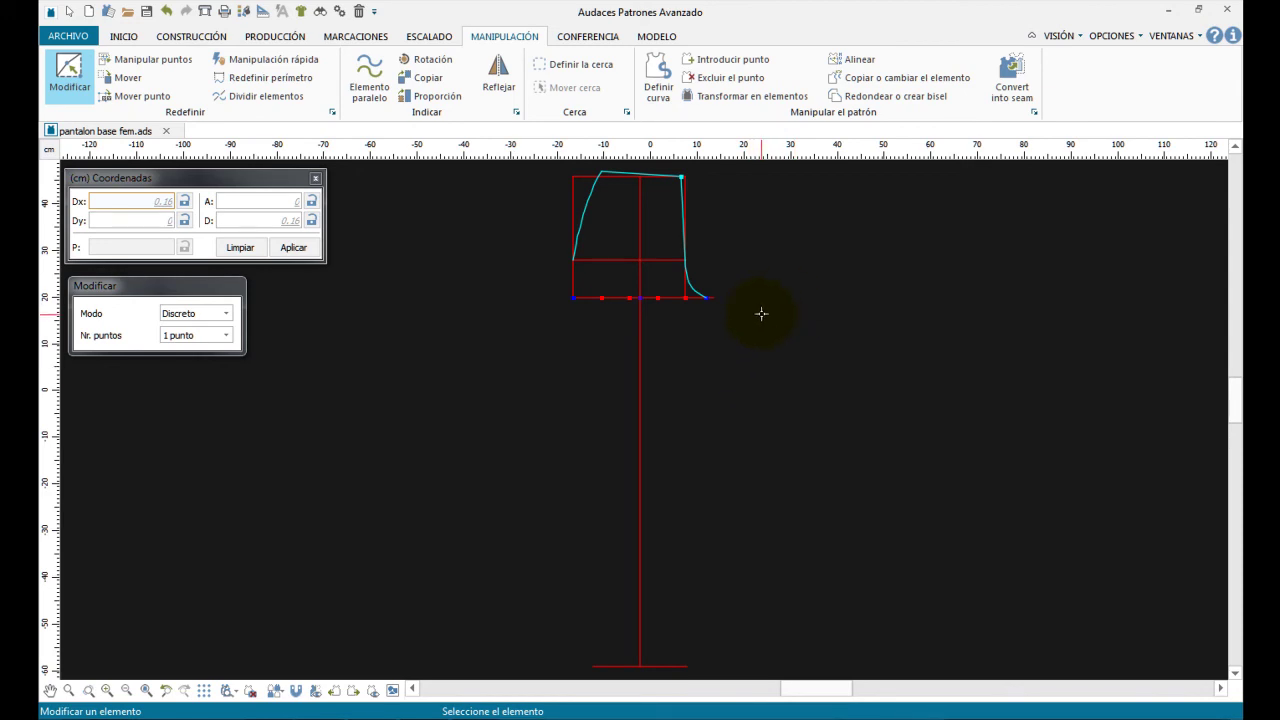
Following the diagram, place 3 evenly spaced points on the crease line from the crotch line down to the hem line.
key(alt+Tab)
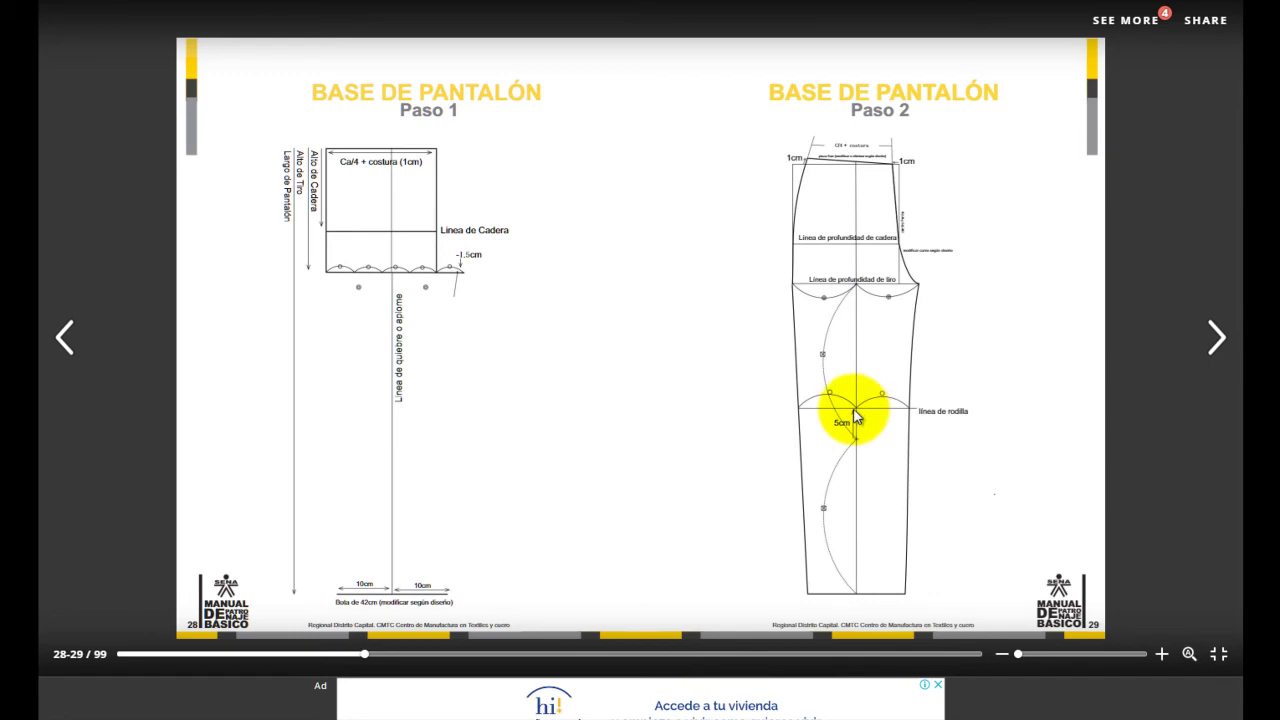
key(alt+Tab)
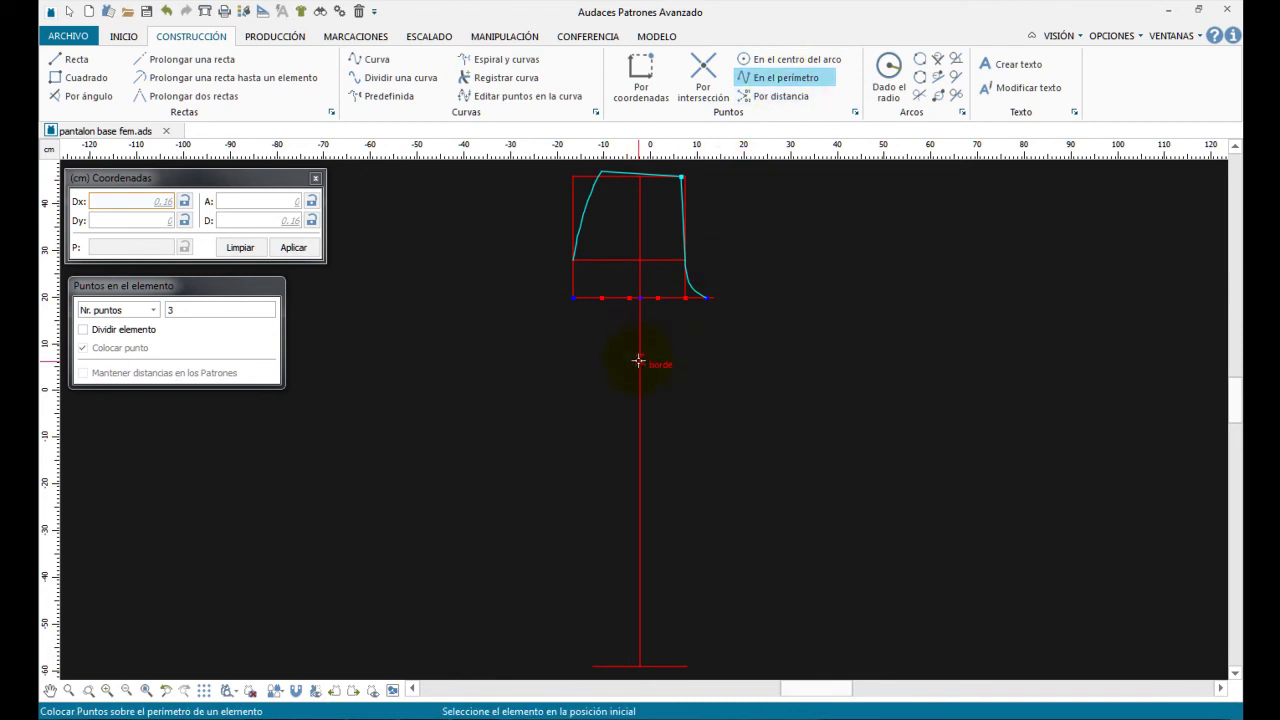
click(641, 298)
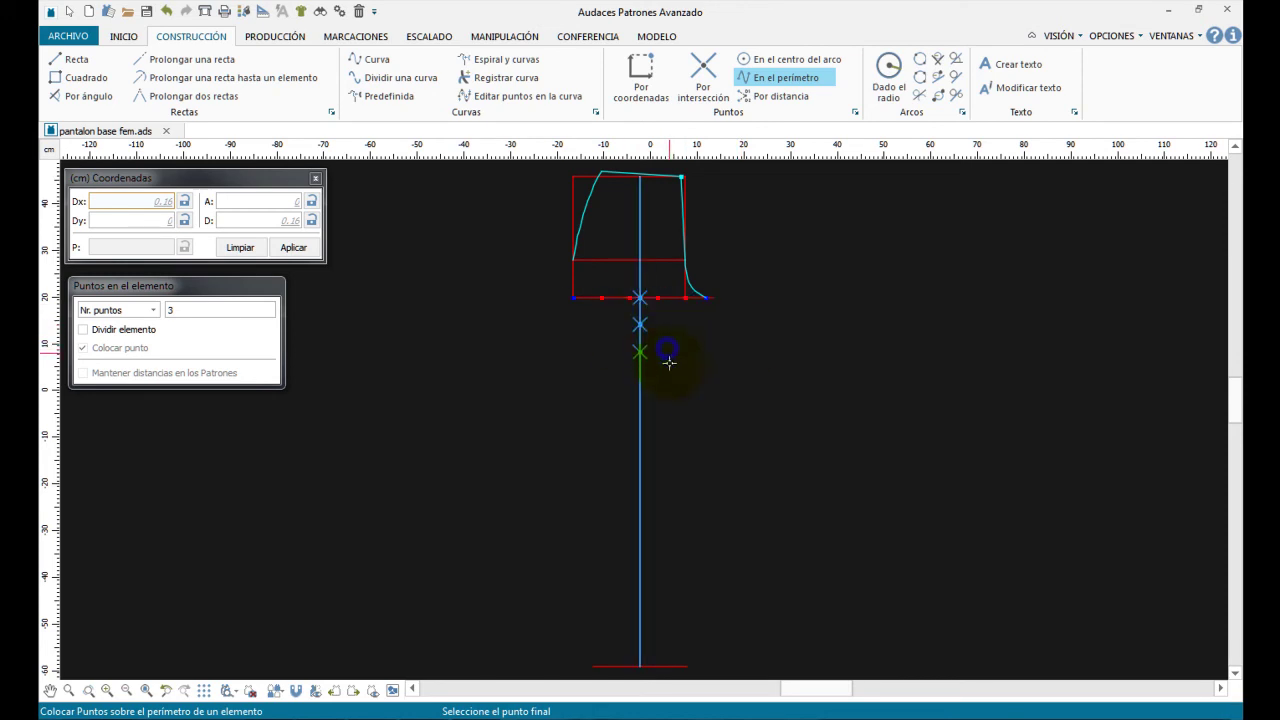
click(641, 667)
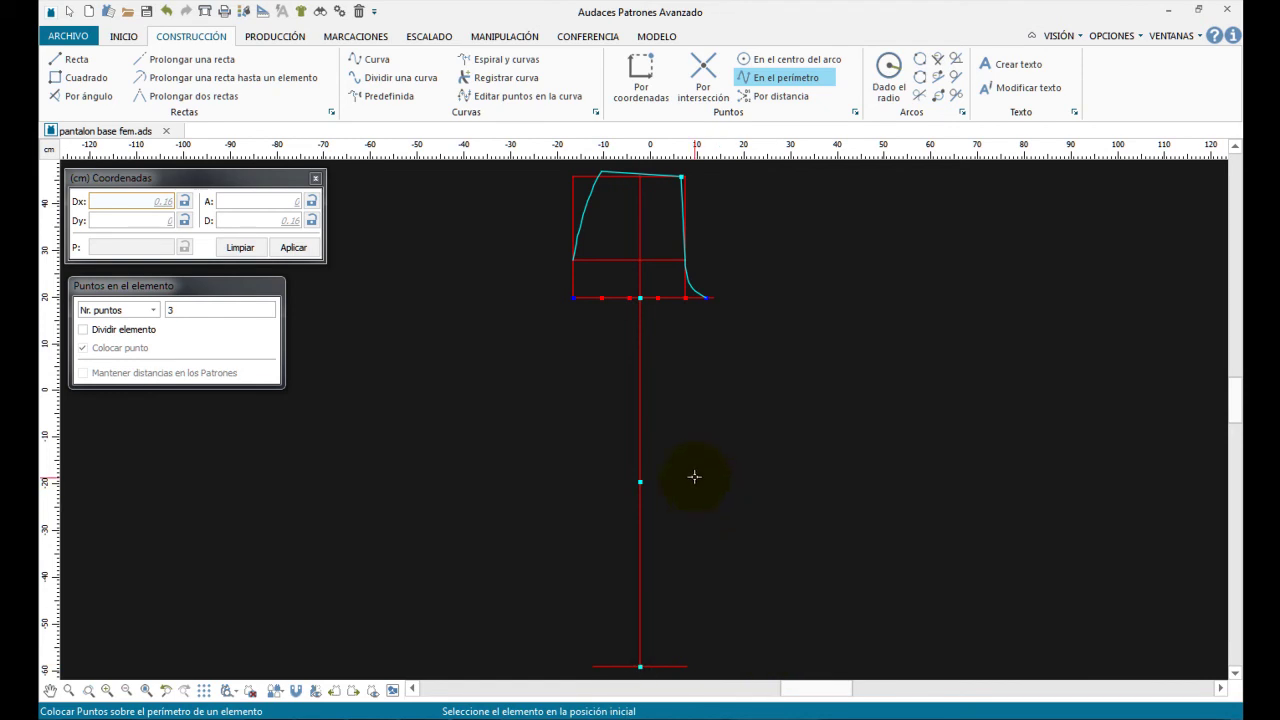
key(Escape)
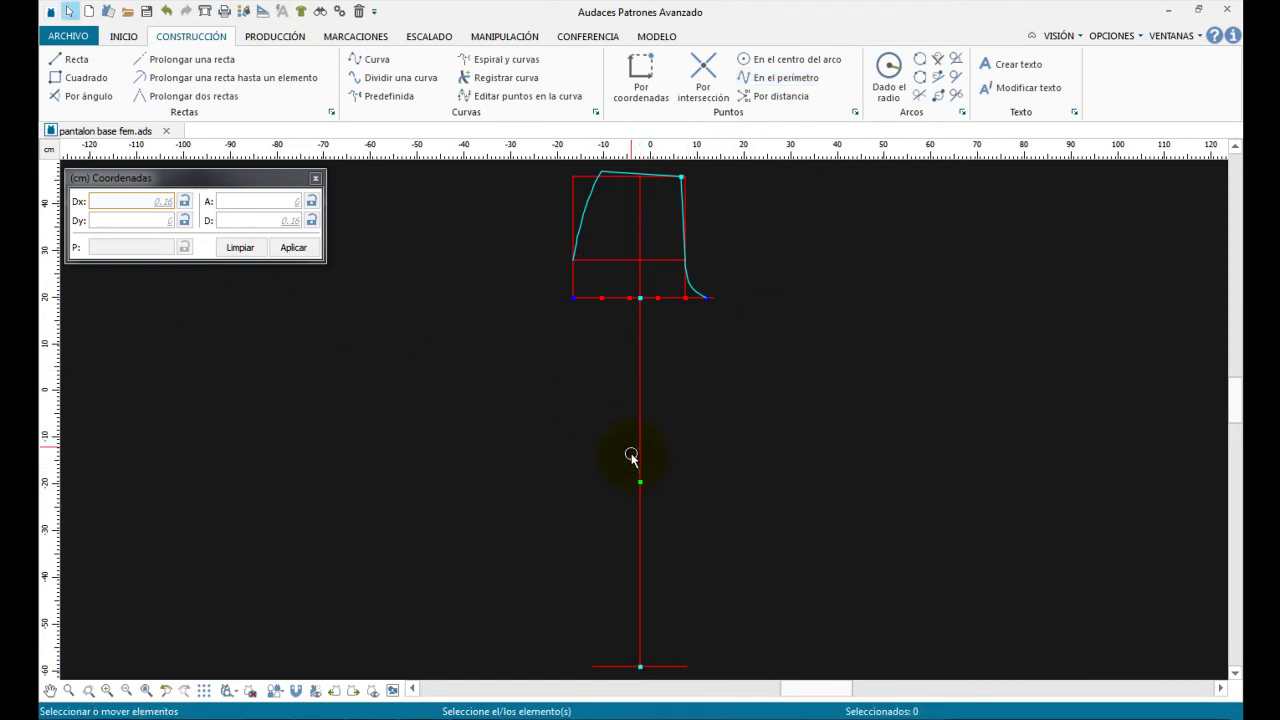
Place a knee point by coordinates on the crease line, Dx 0 and Dy 5 cm above the midpoint between crotch and hem.
click(646, 68)
click(646, 68)
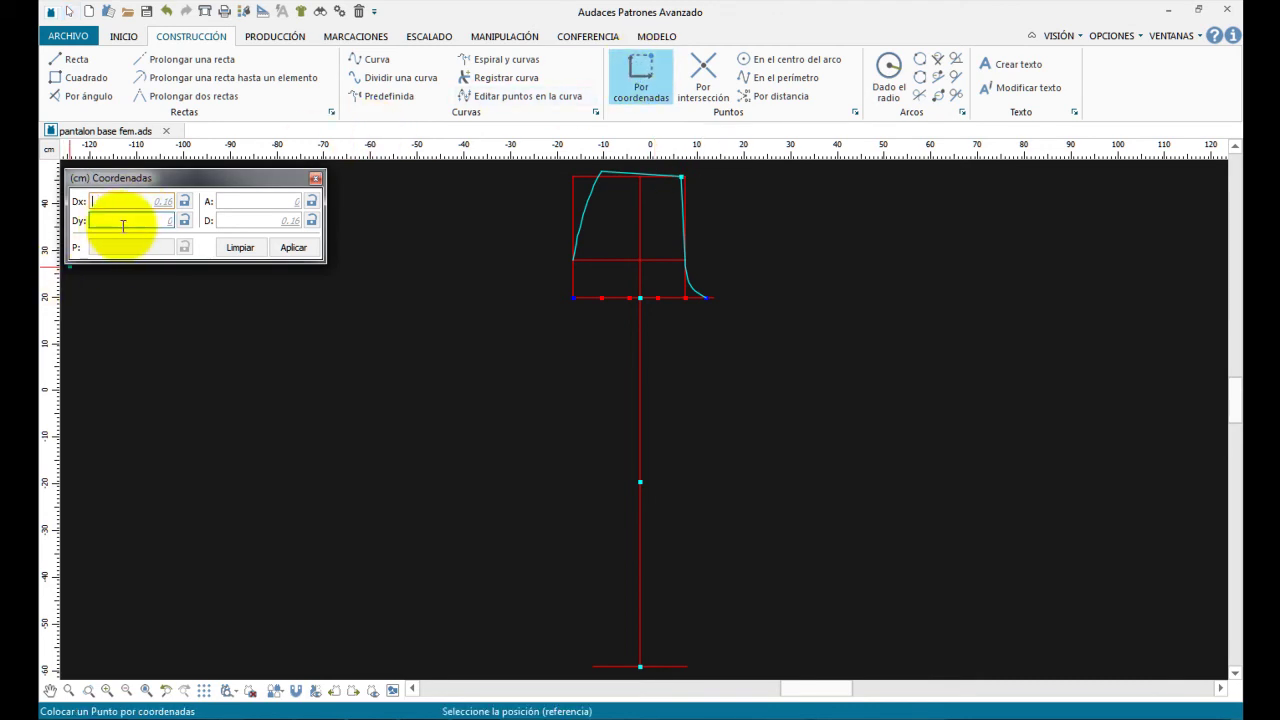
click(639, 482)
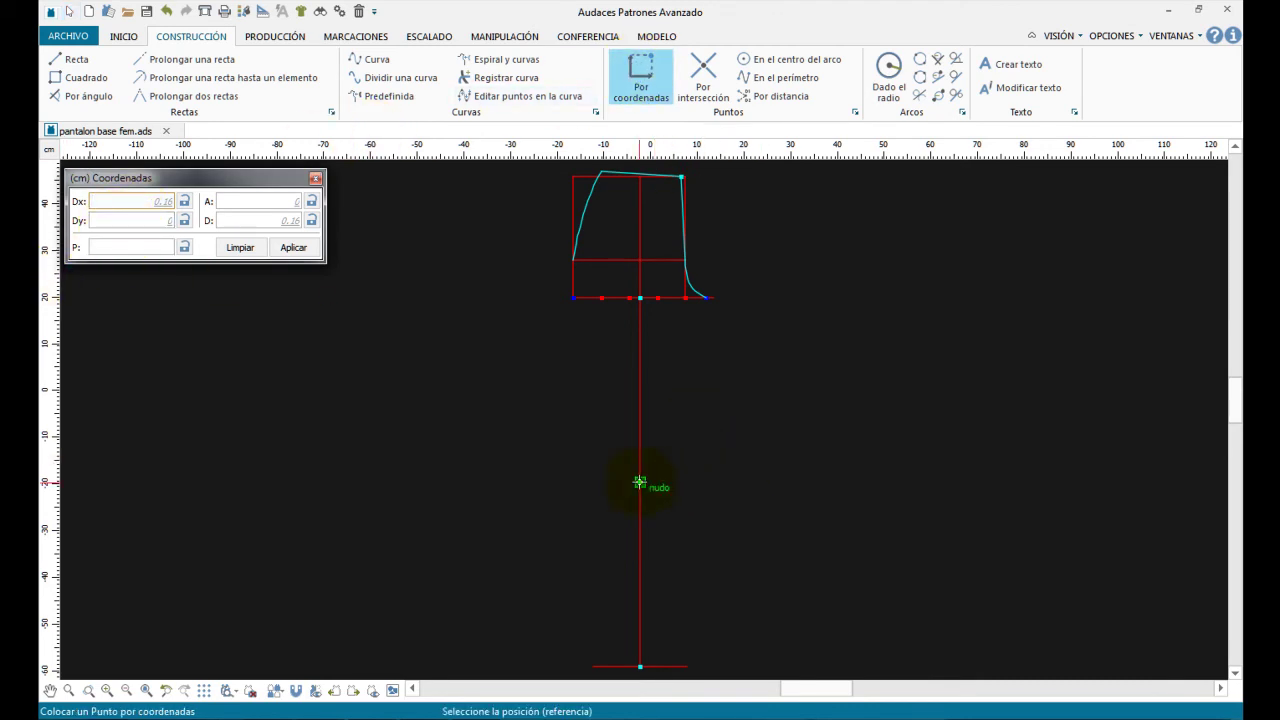
click(131, 222)
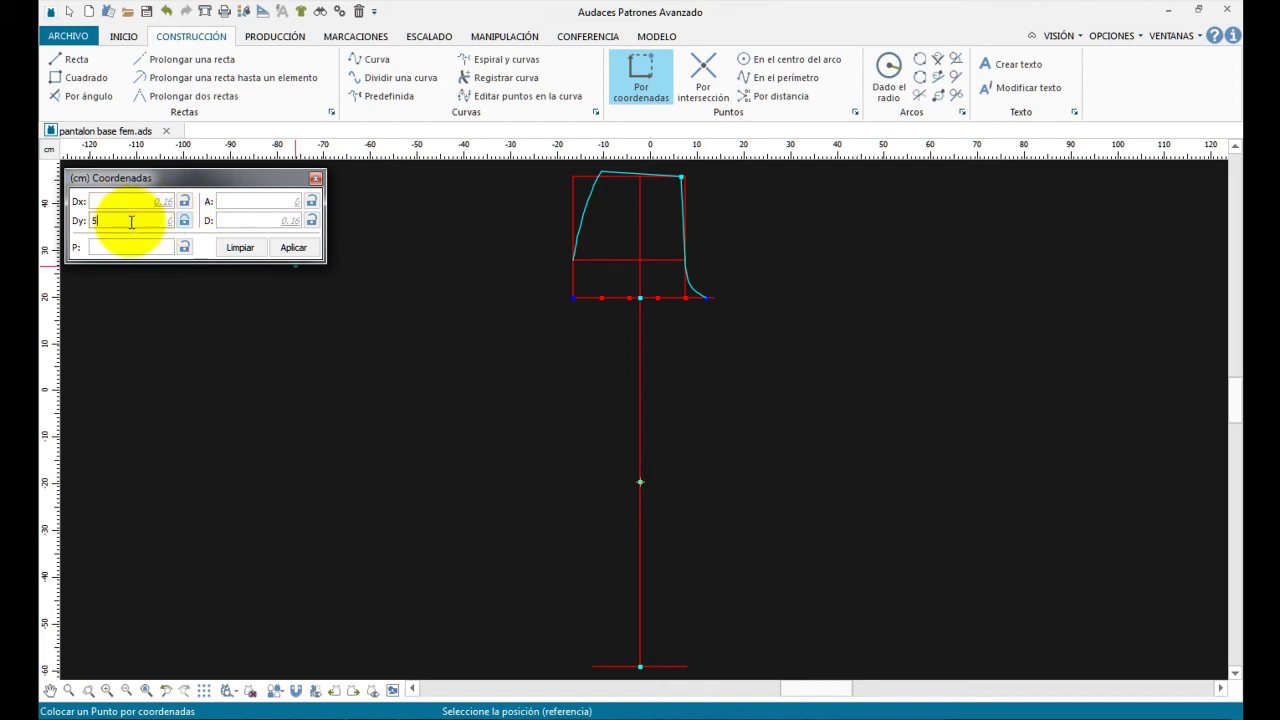
click(130, 203)
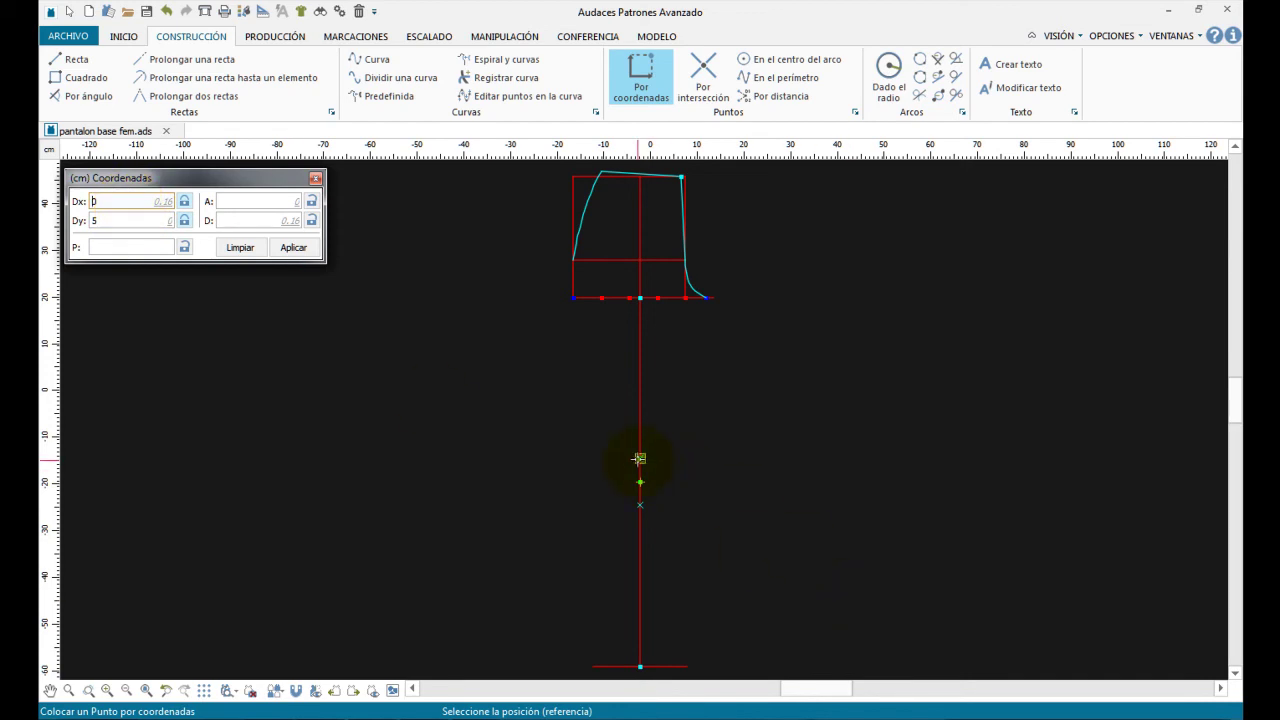
key(alt+Tab)
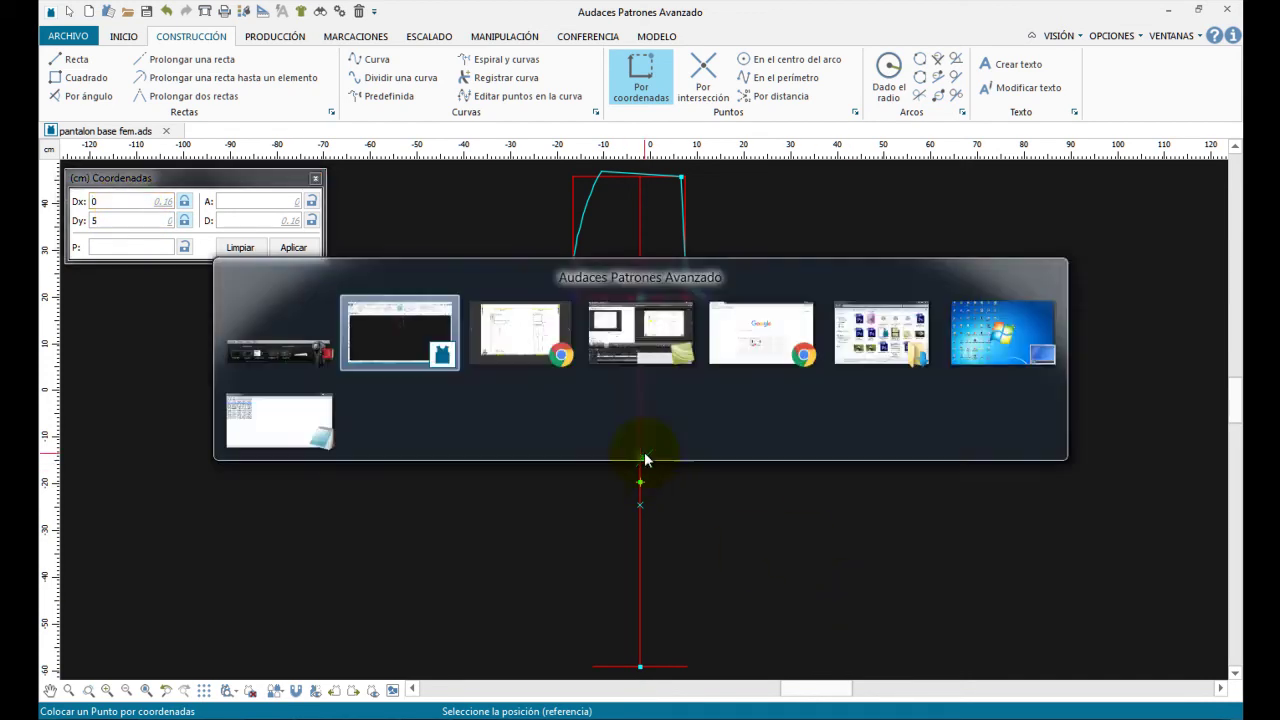
key(alt+Tab)
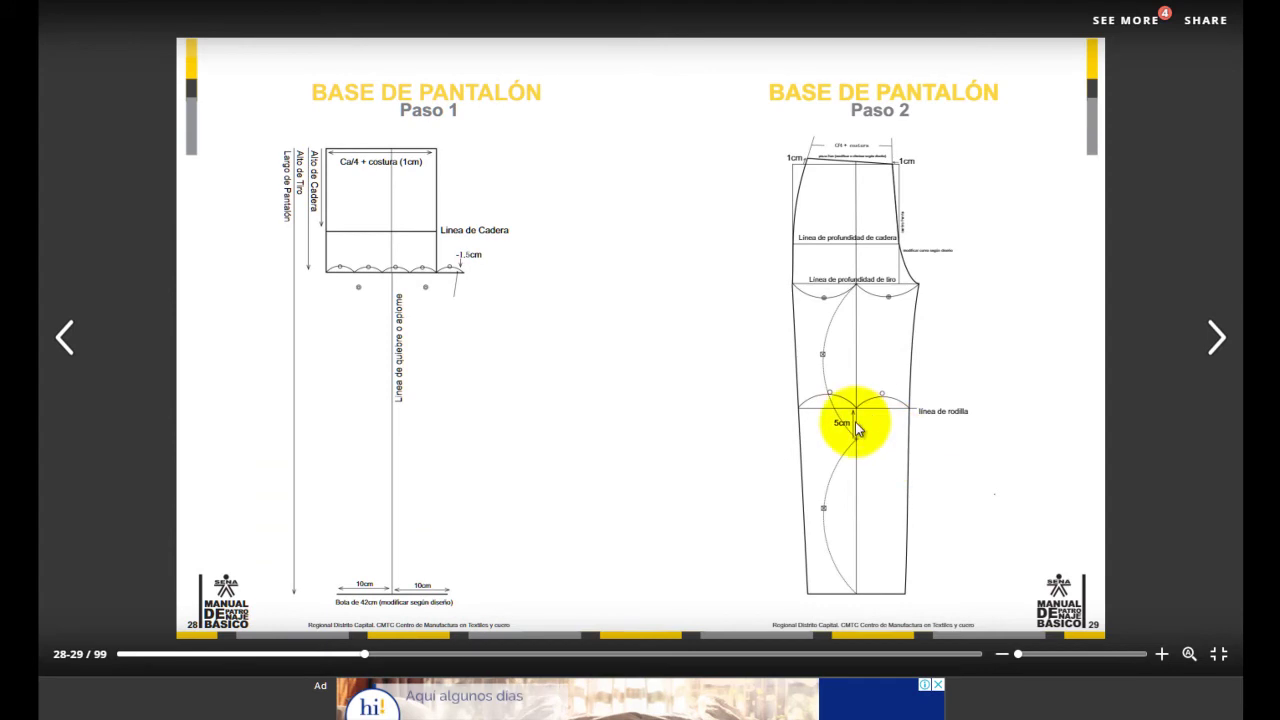
key(alt+Tab)
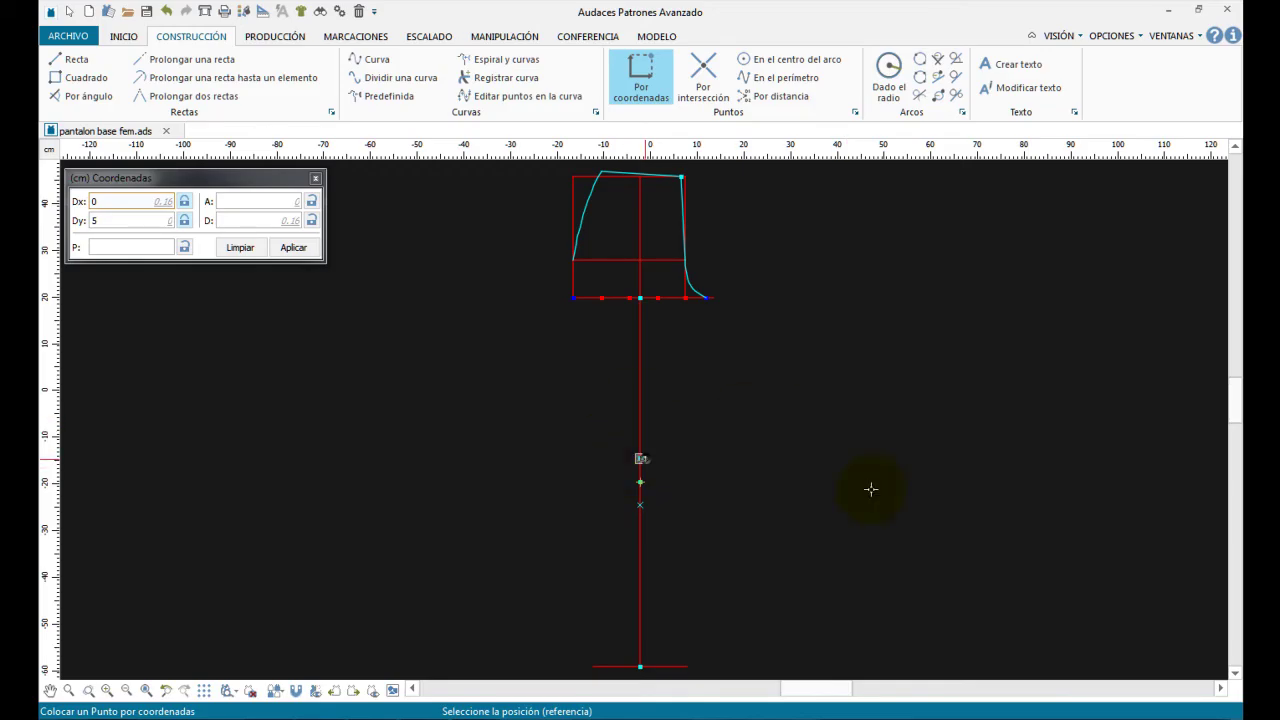
click(776, 437)
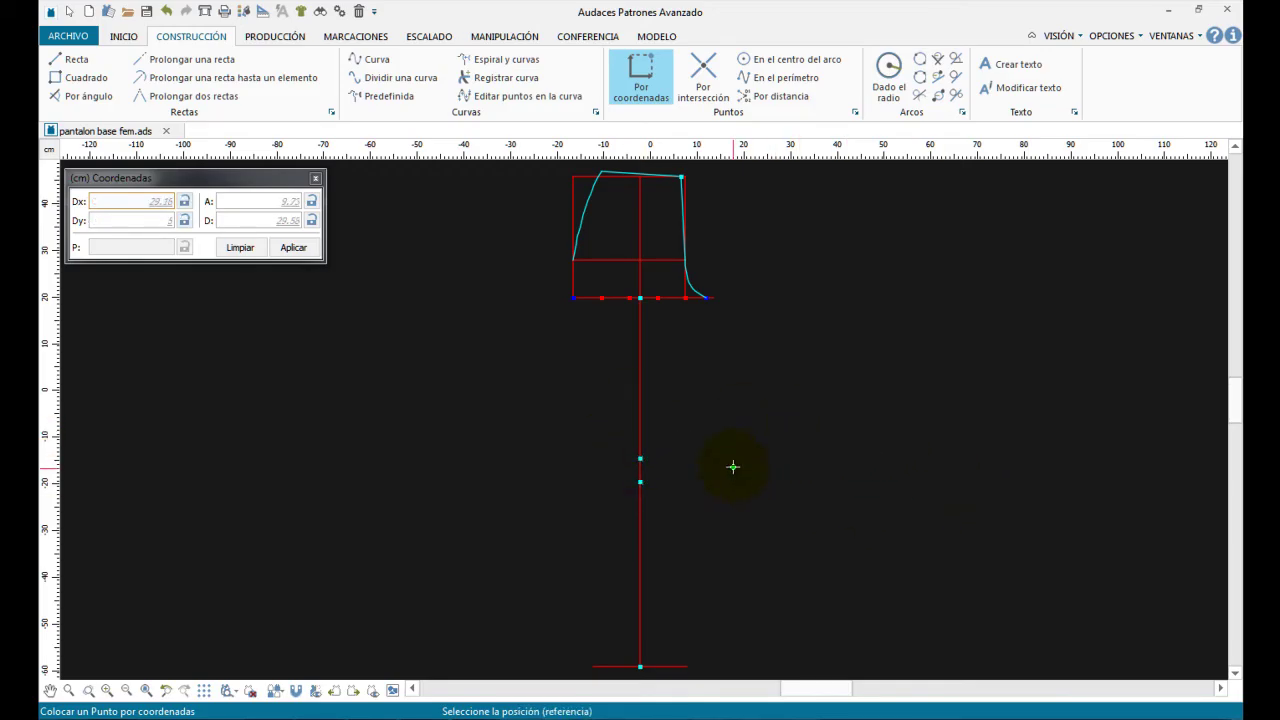
key(Escape)
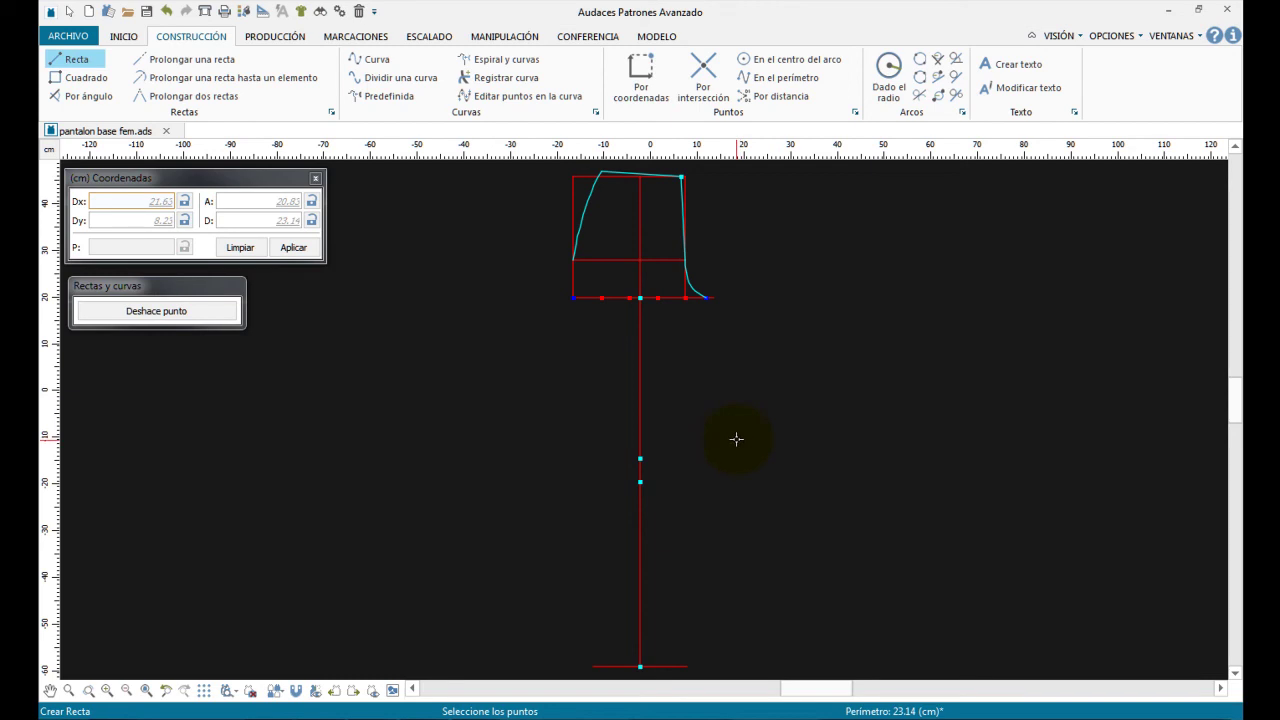
Draw a horizontal knee line 10 cm long from the knee point rightward, ending directly above the hem line's right end.
click(85, 64)
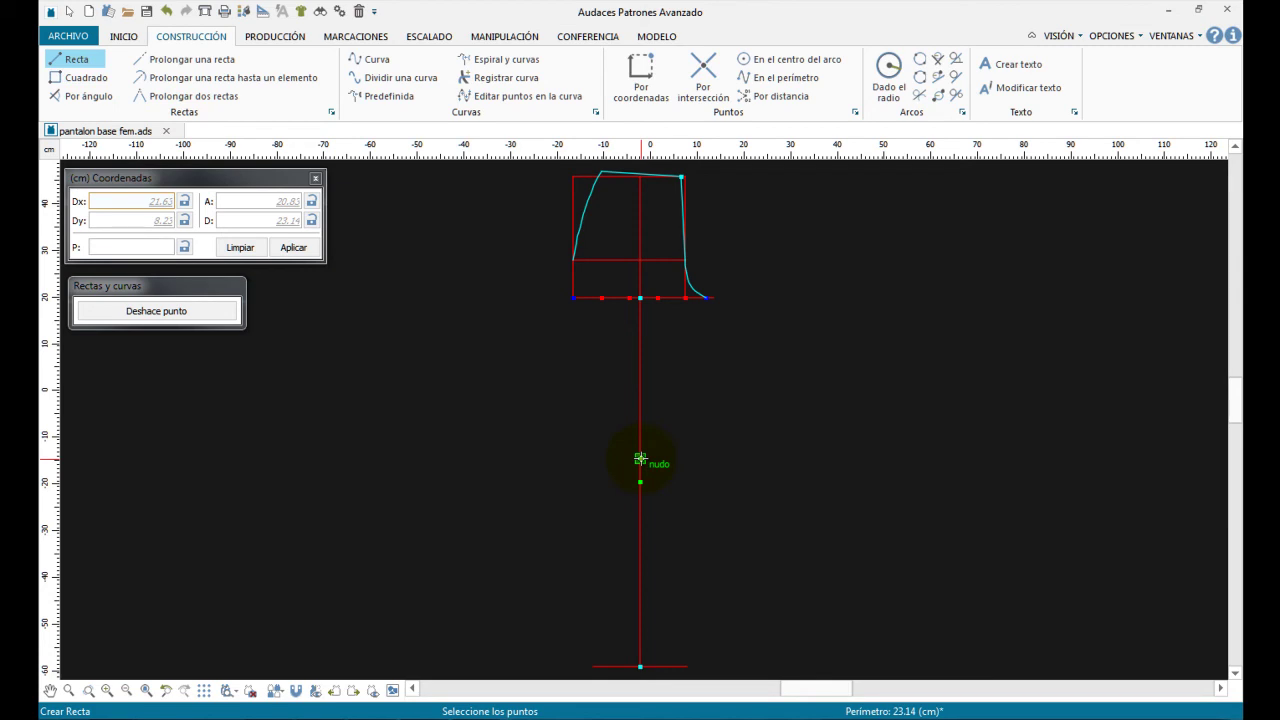
click(640, 459)
key(alt+Tab)
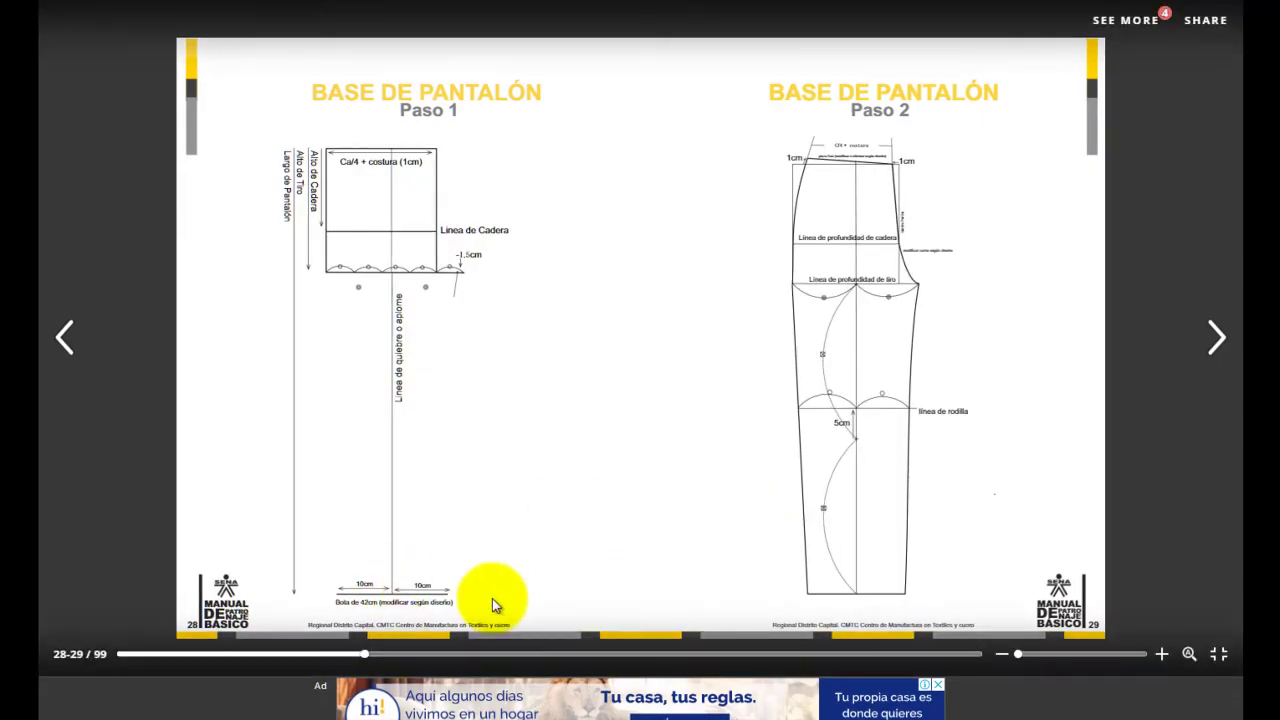
key(alt+Tab)
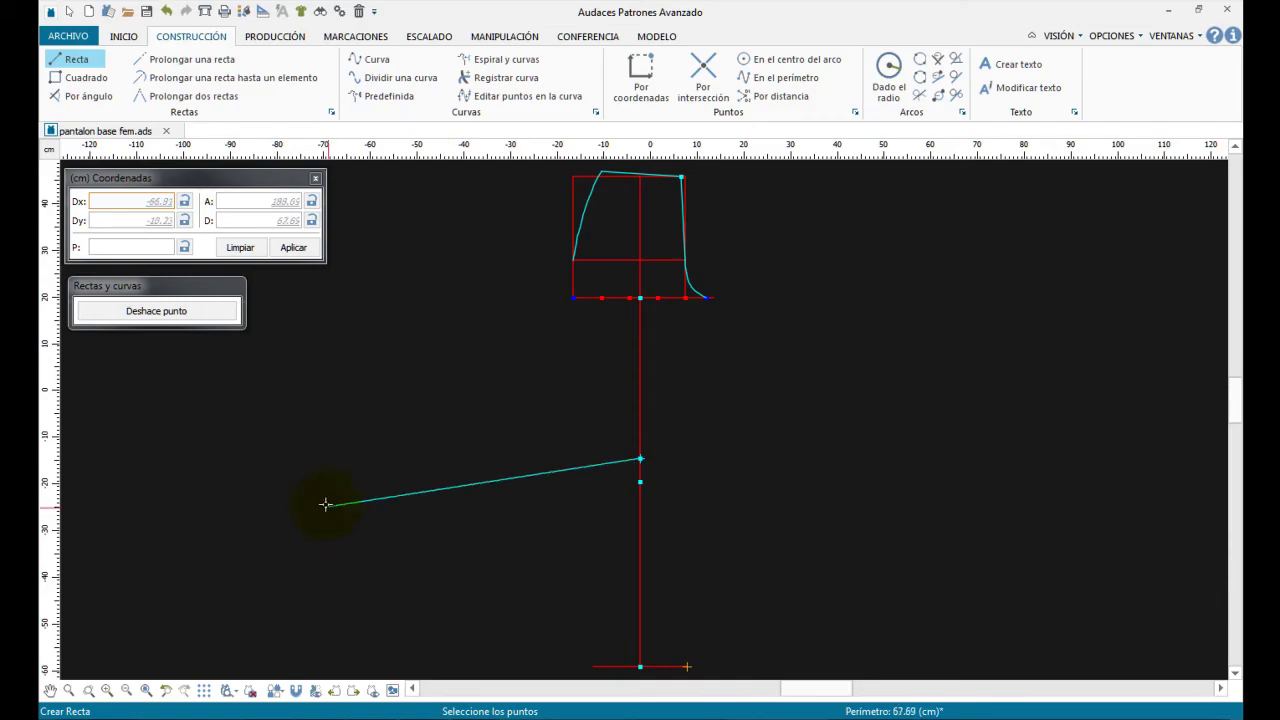
click(119, 218)
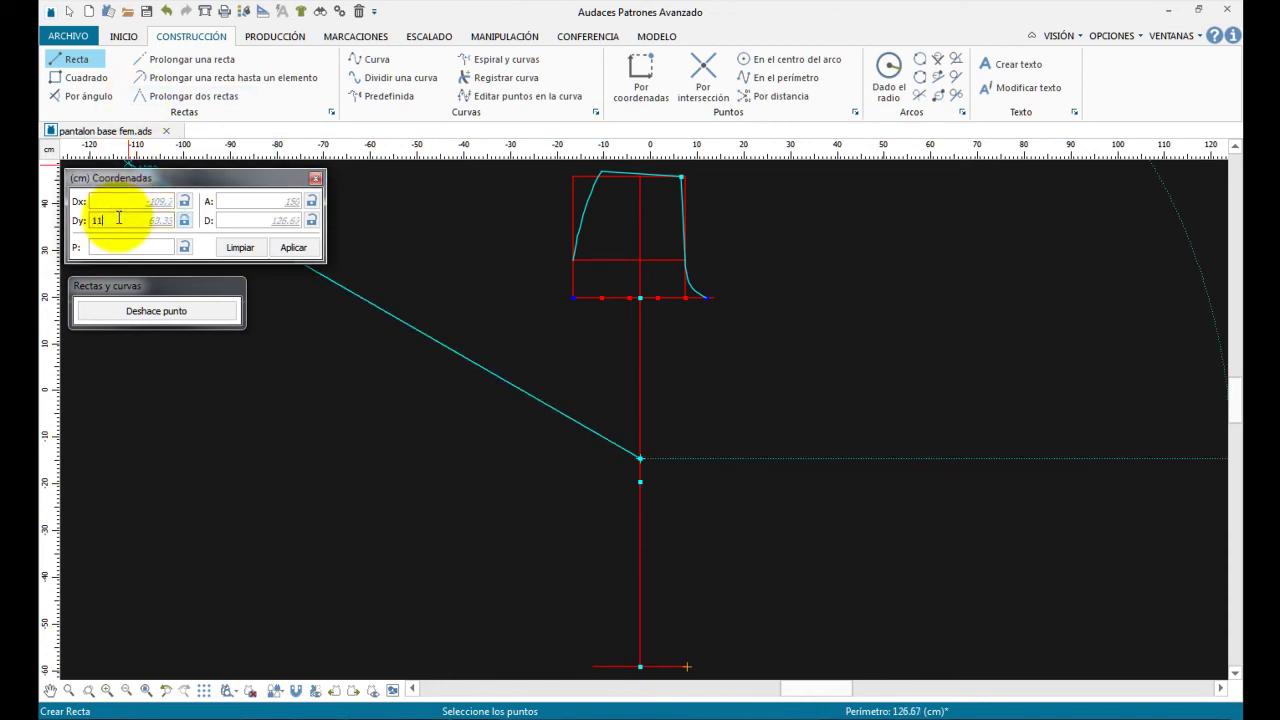
text(11)
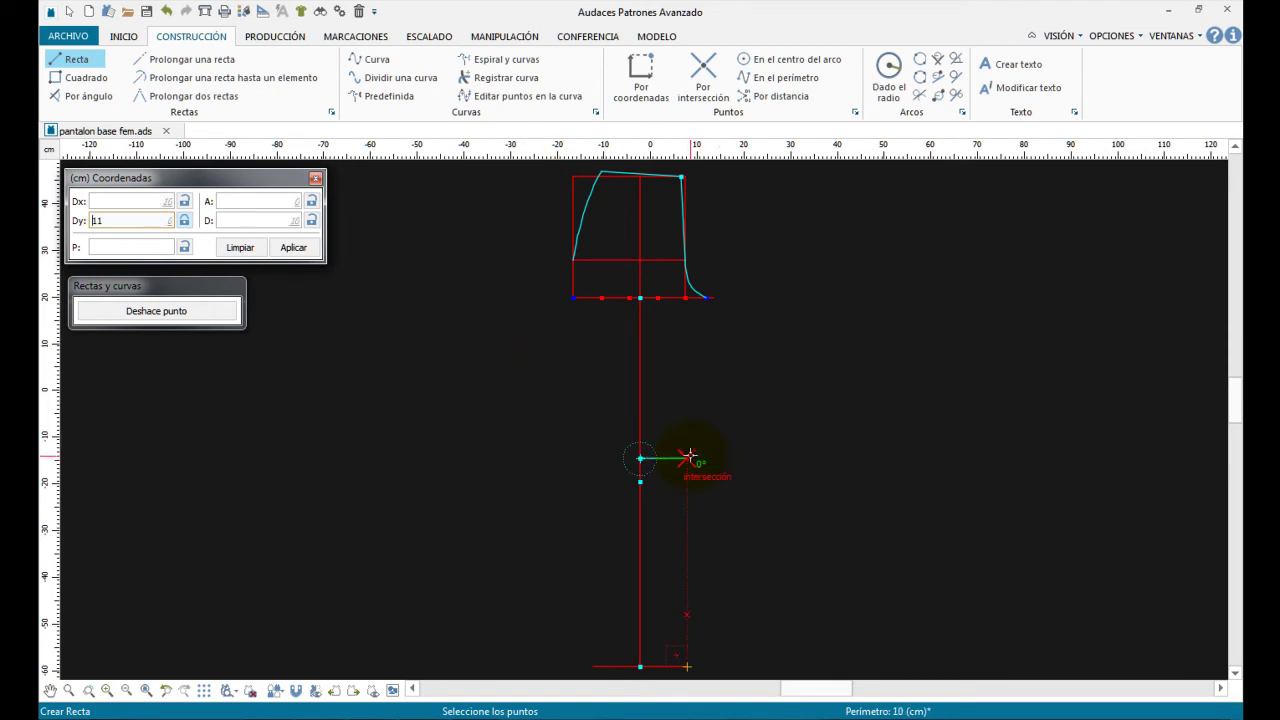
click(119, 207)
text(-111.36)
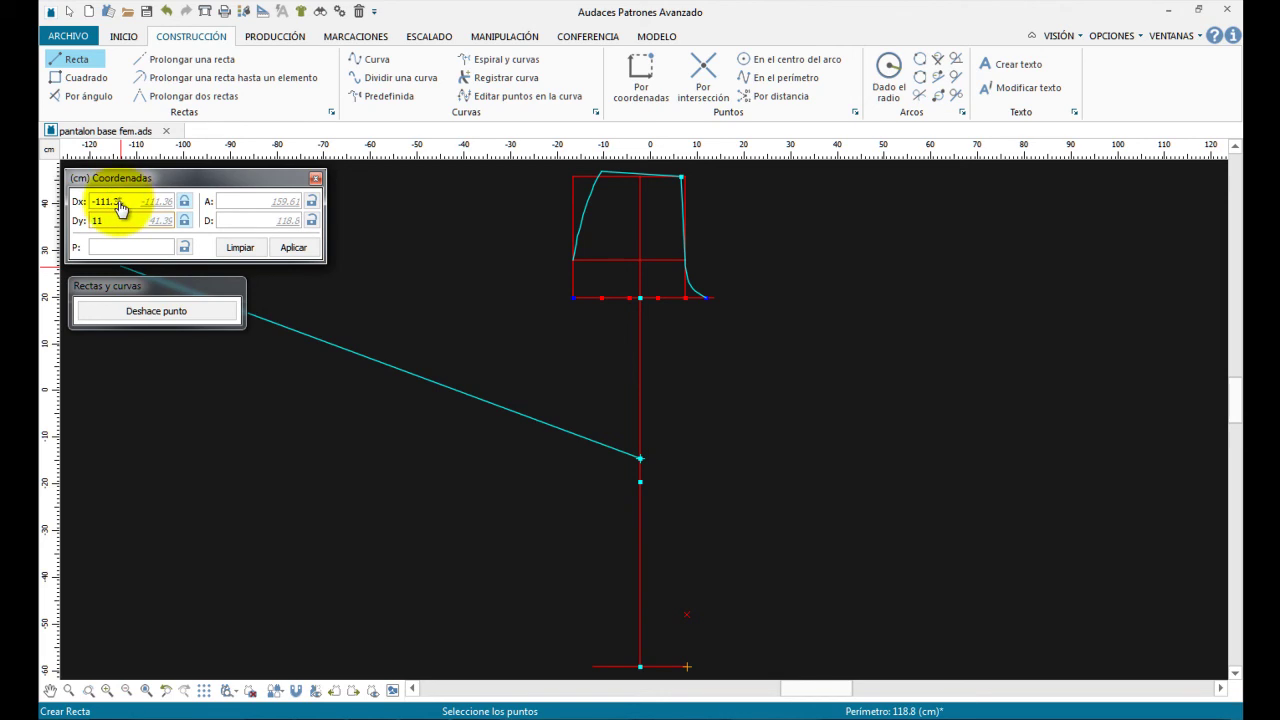
drag(101, 201, 138, 193)
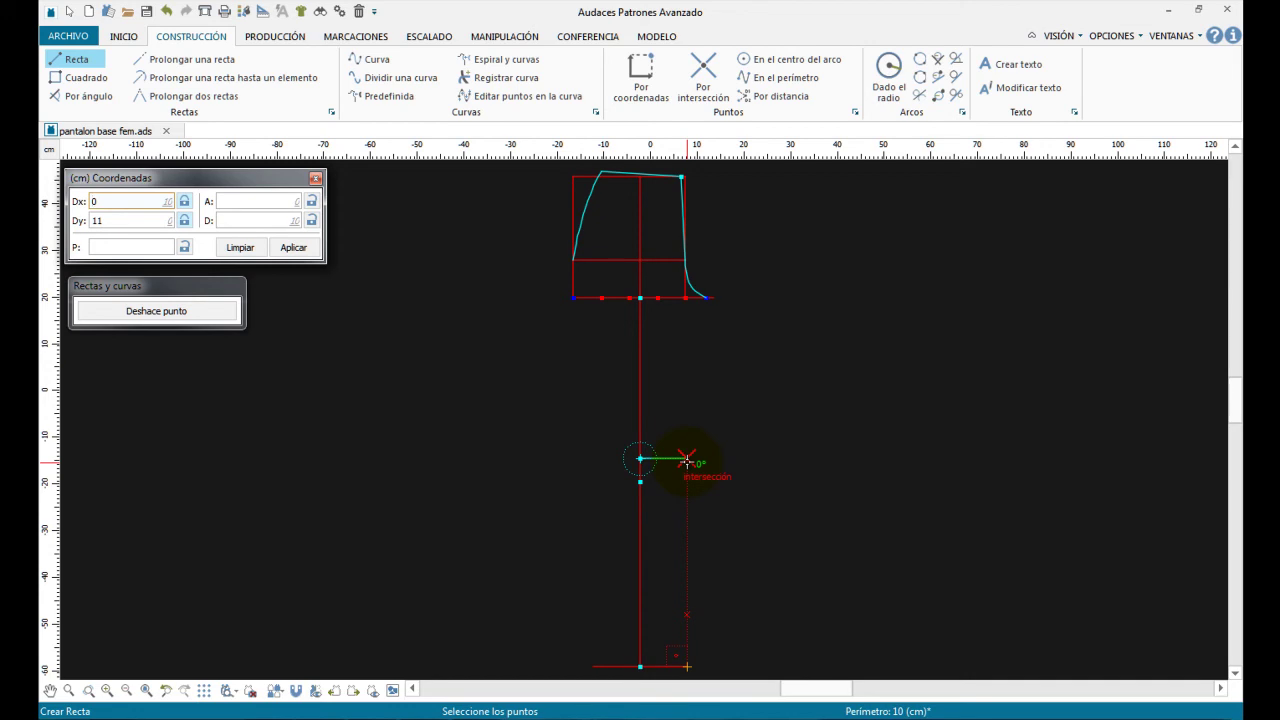
click(686, 458)
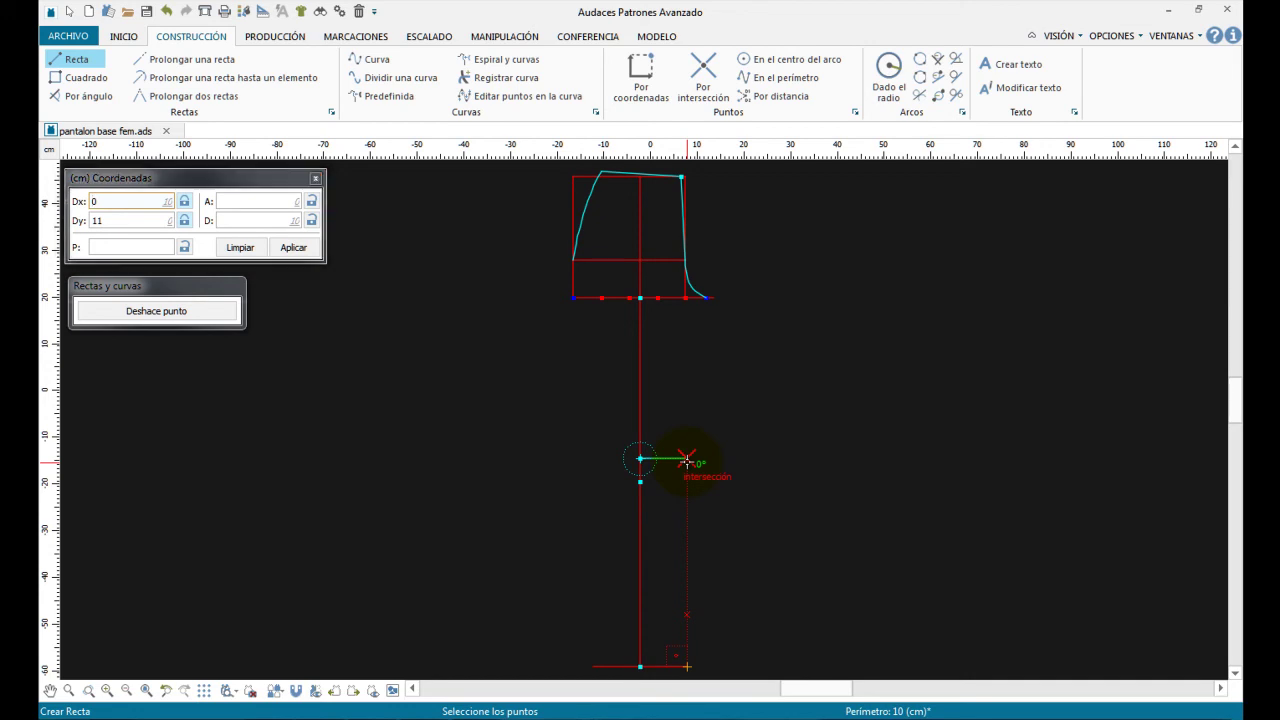
right_click(761, 396)
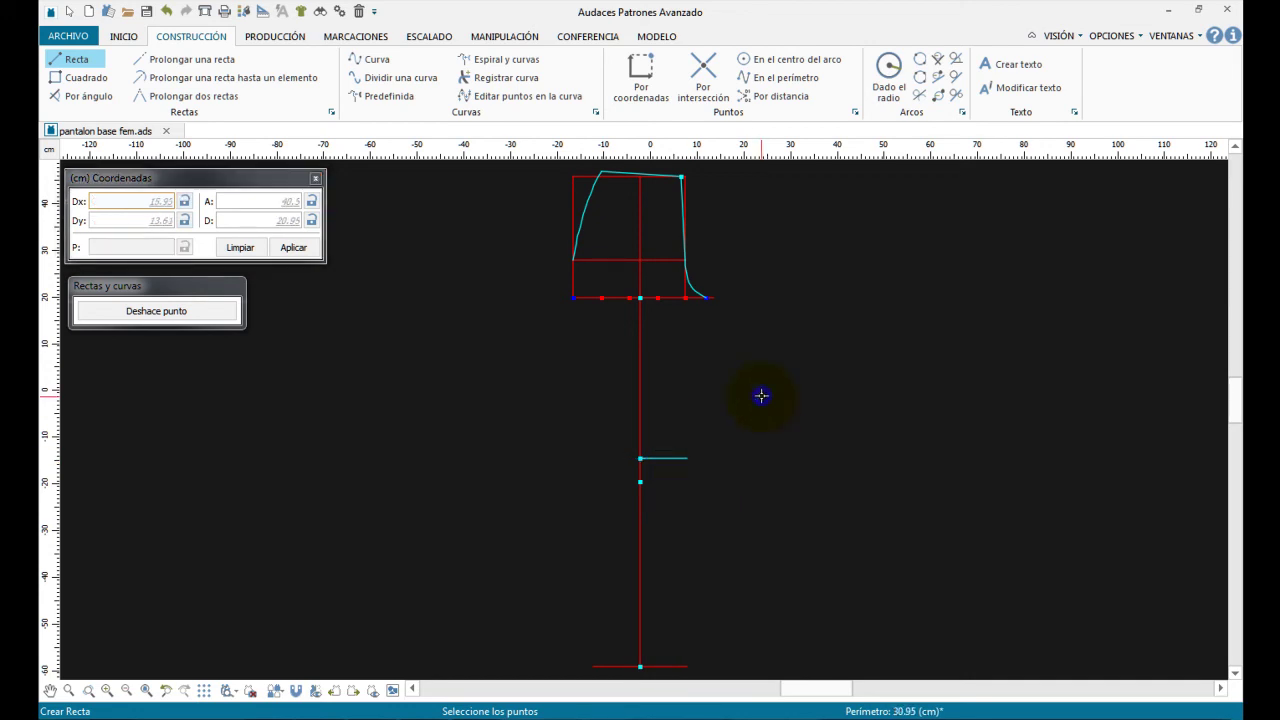
Extend the knee line 11 cm to the left, past the crease line.
click(202, 62)
click(652, 459)
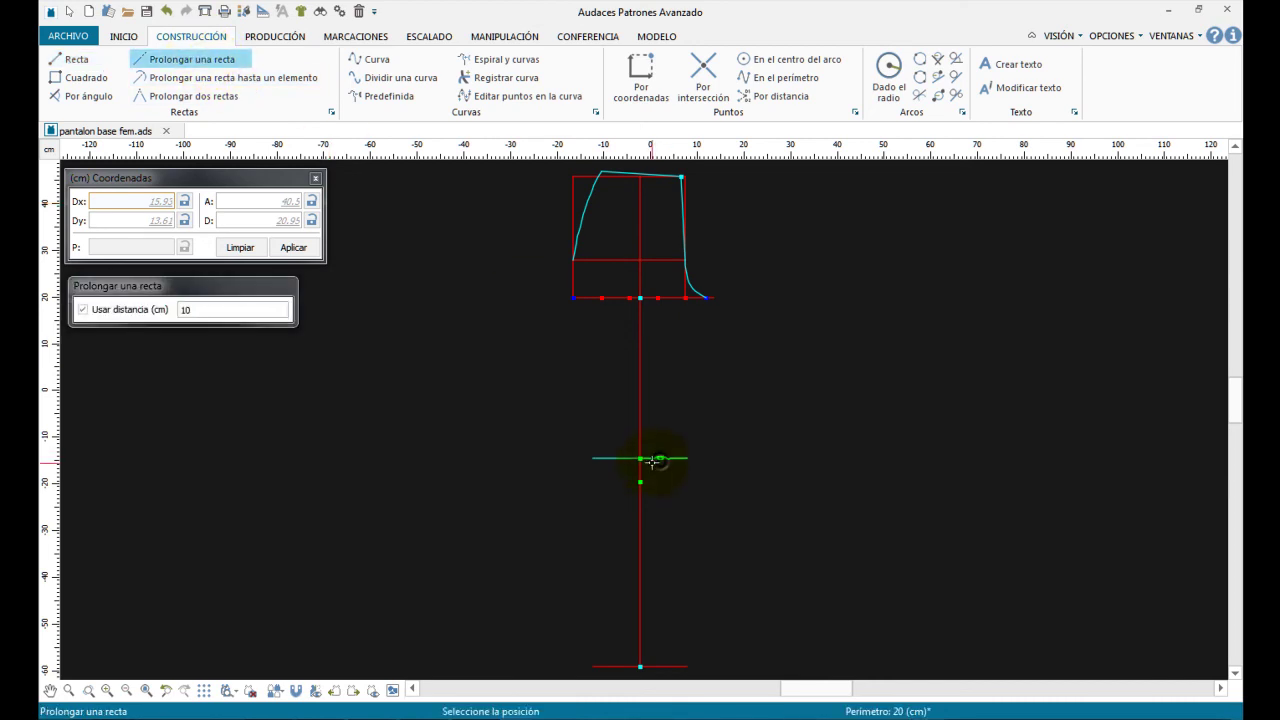
click(198, 310)
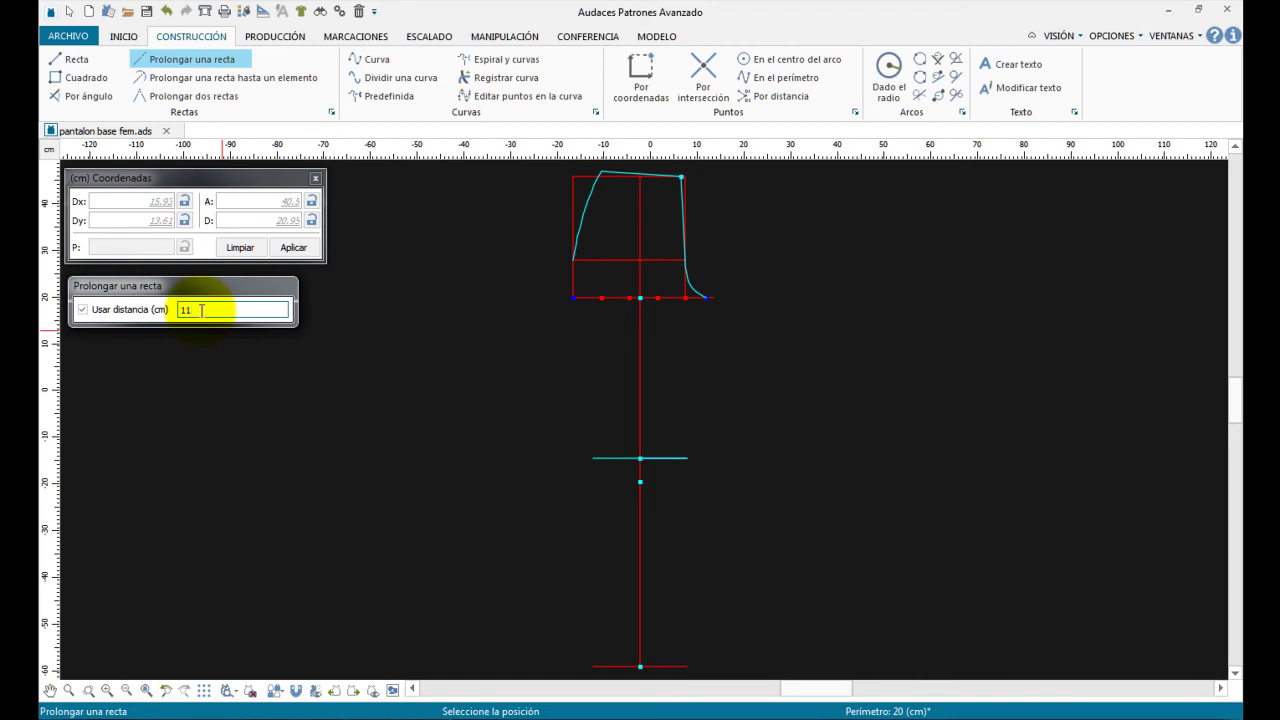
click(709, 402)
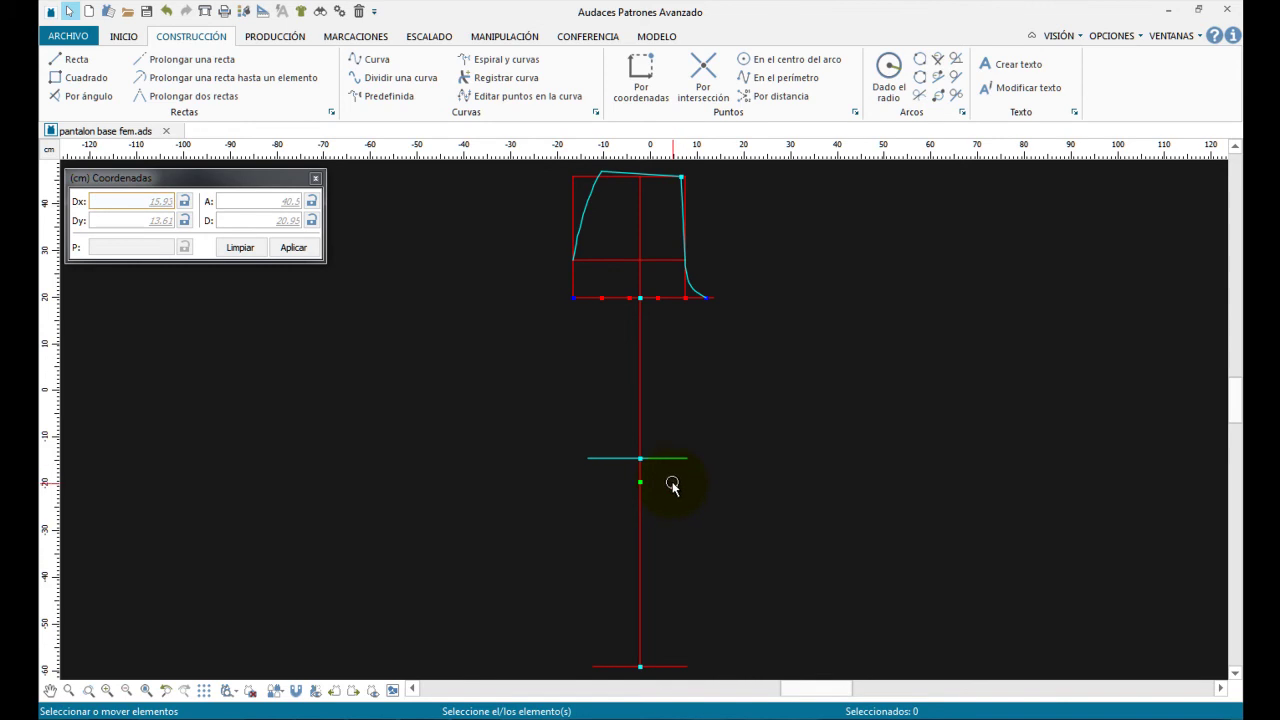
Following the diagram, draw the inseam curve from the hem's right end through the knee line's right end and a point just above it to the crotch tip.
key(alt+Tab)
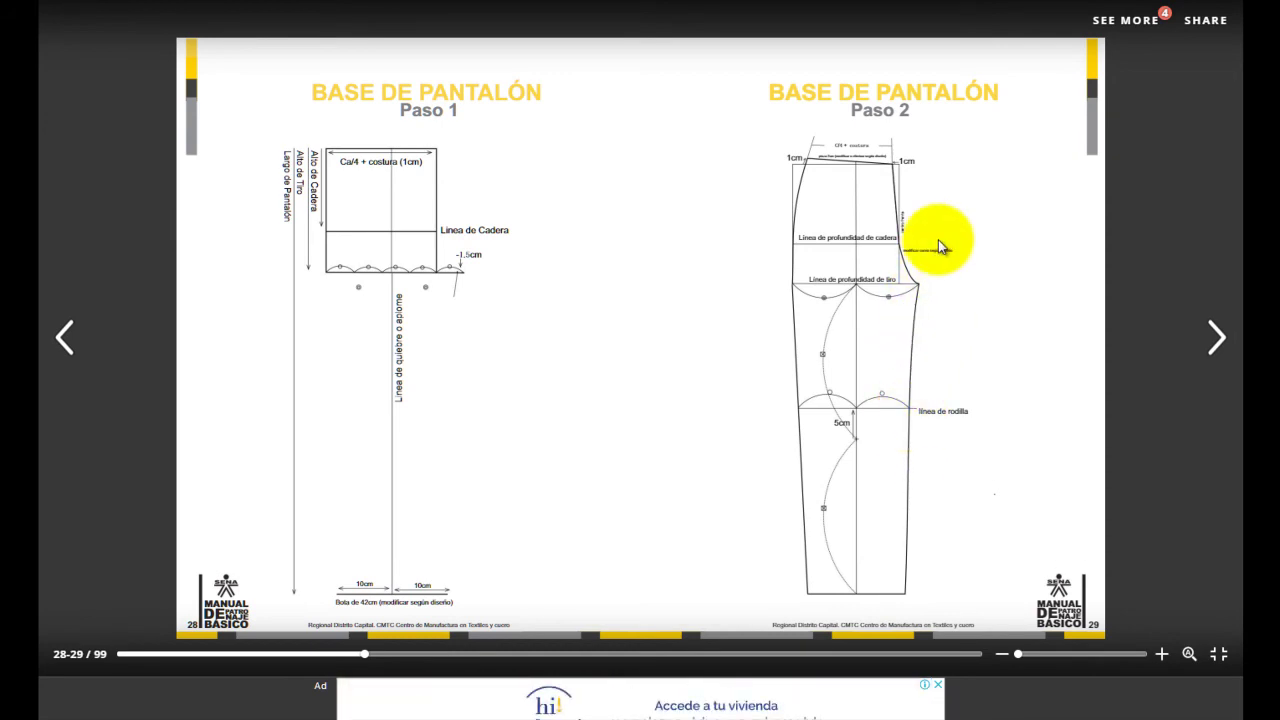
key(alt+Tab)
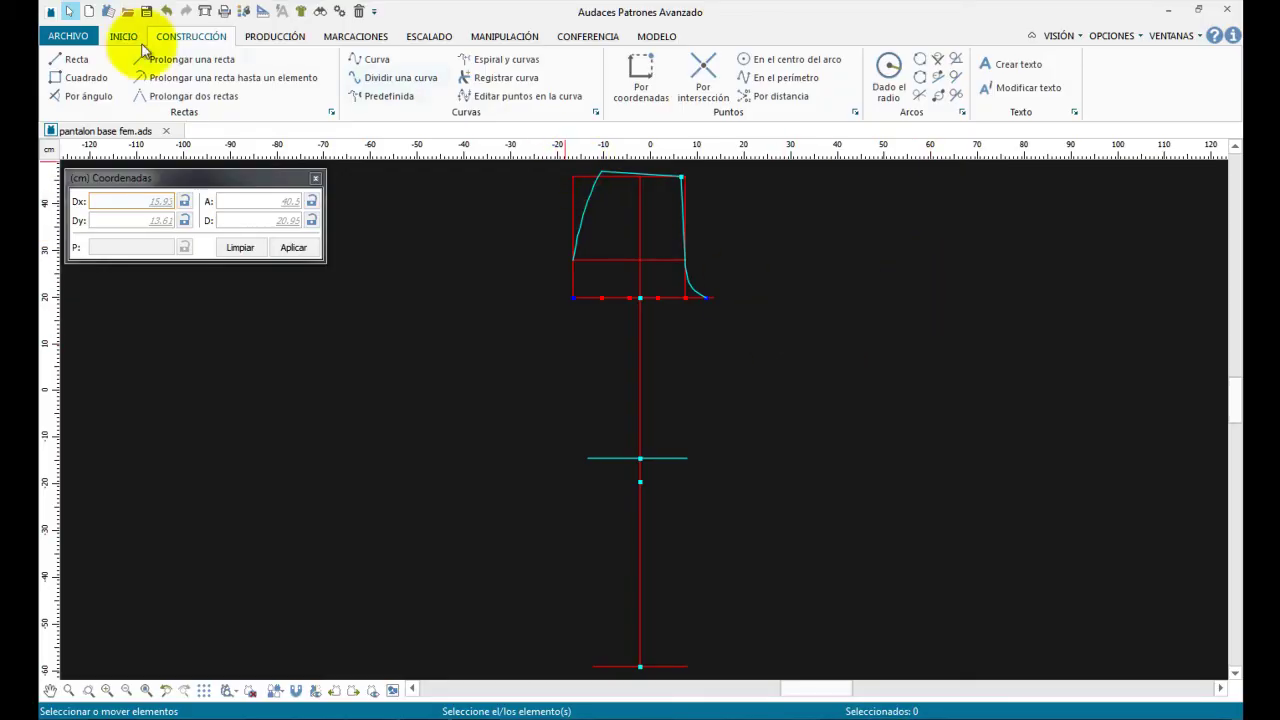
click(365, 63)
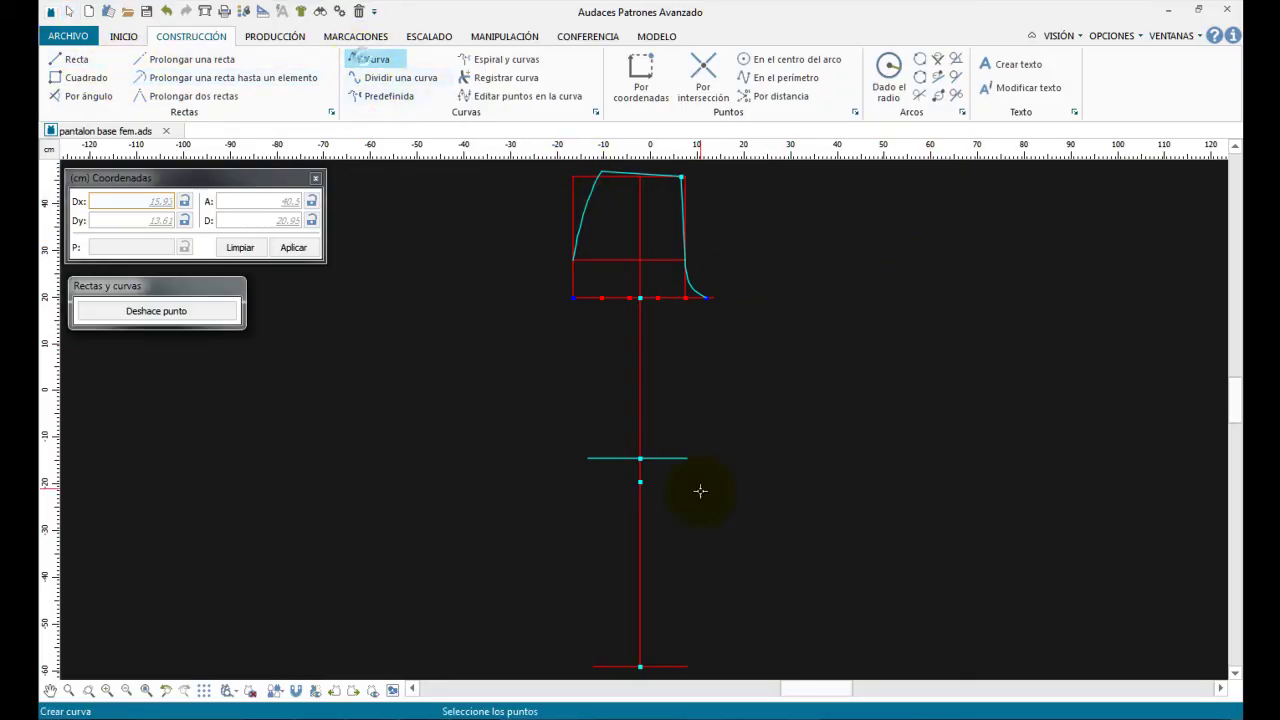
click(688, 666)
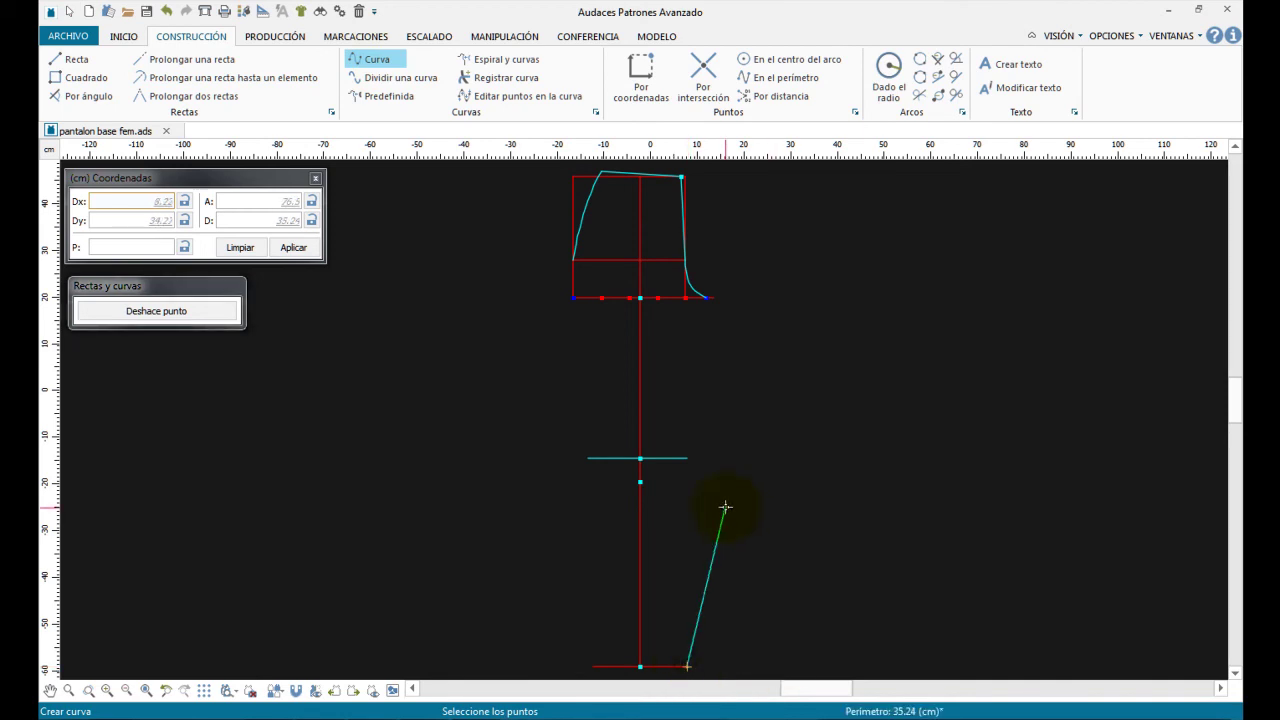
click(687, 458)
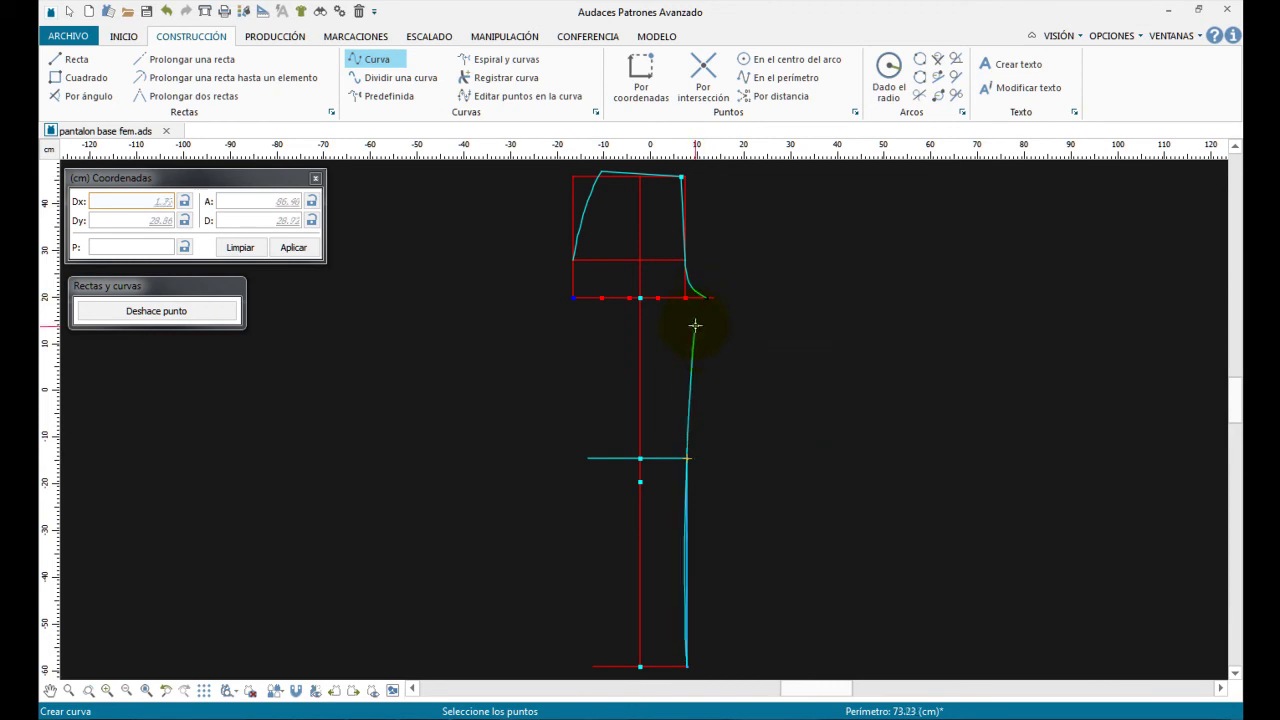
click(686, 416)
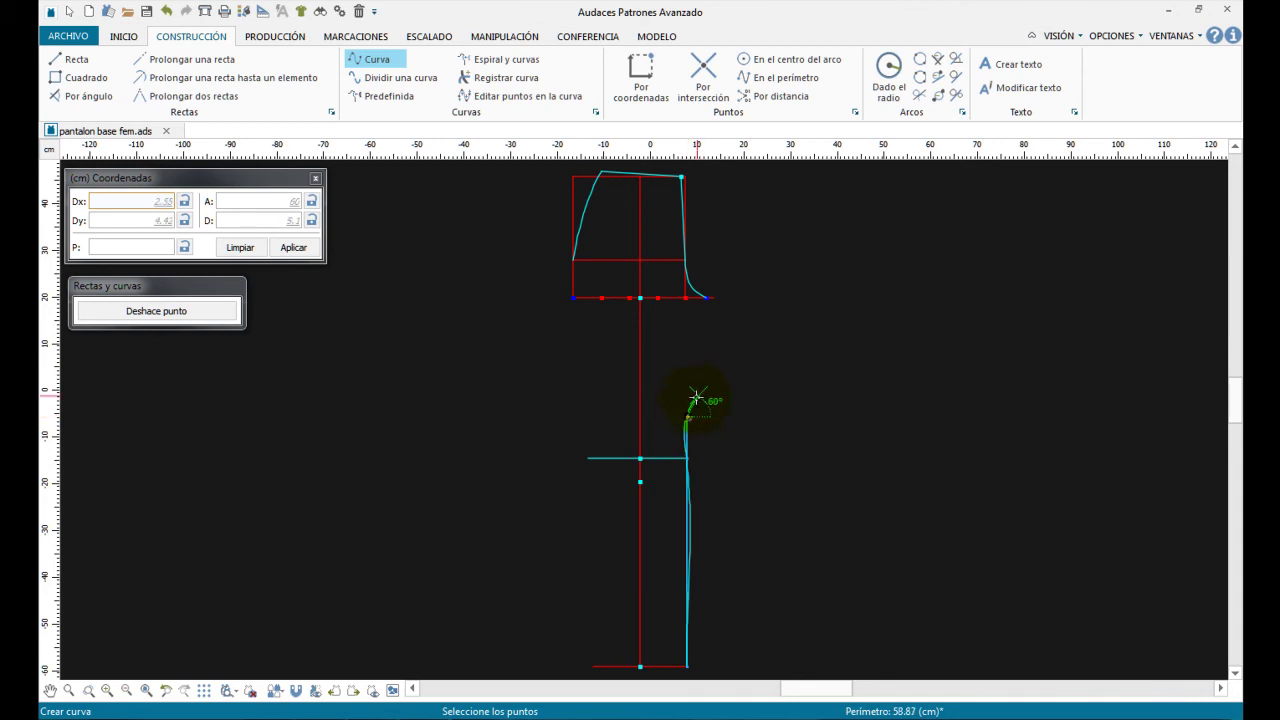
click(705, 298)
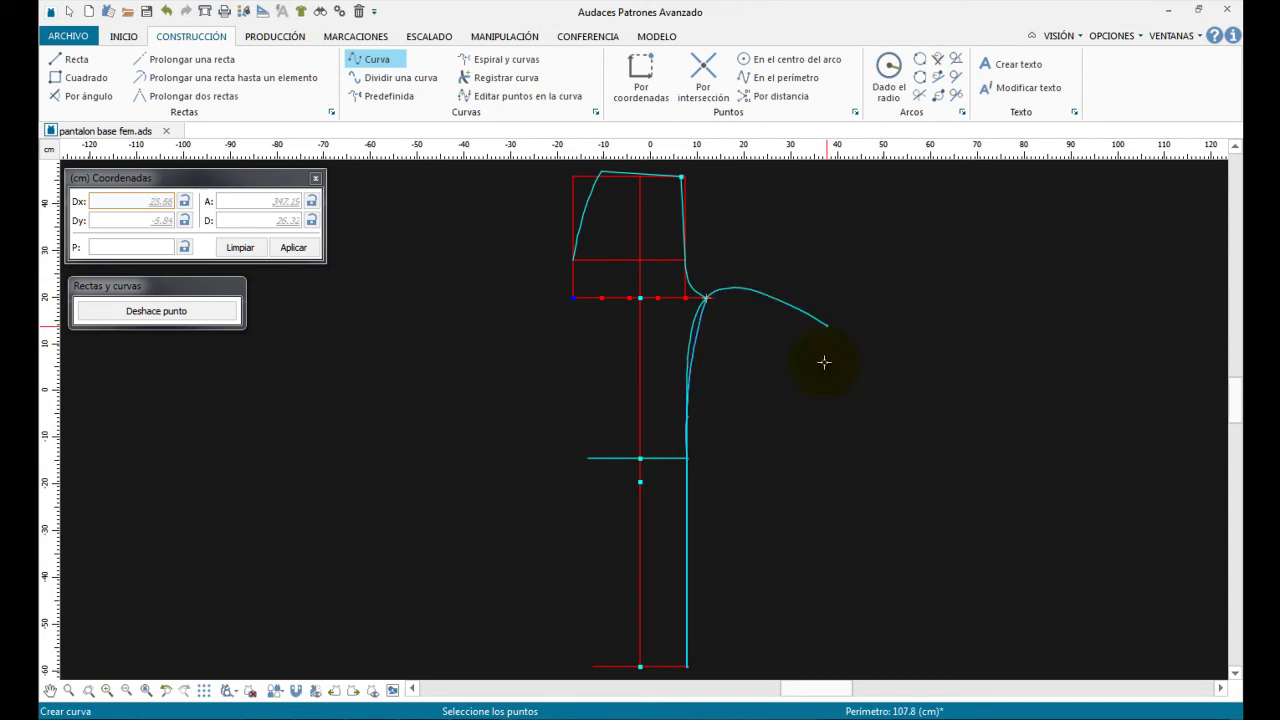
right_click(772, 310)
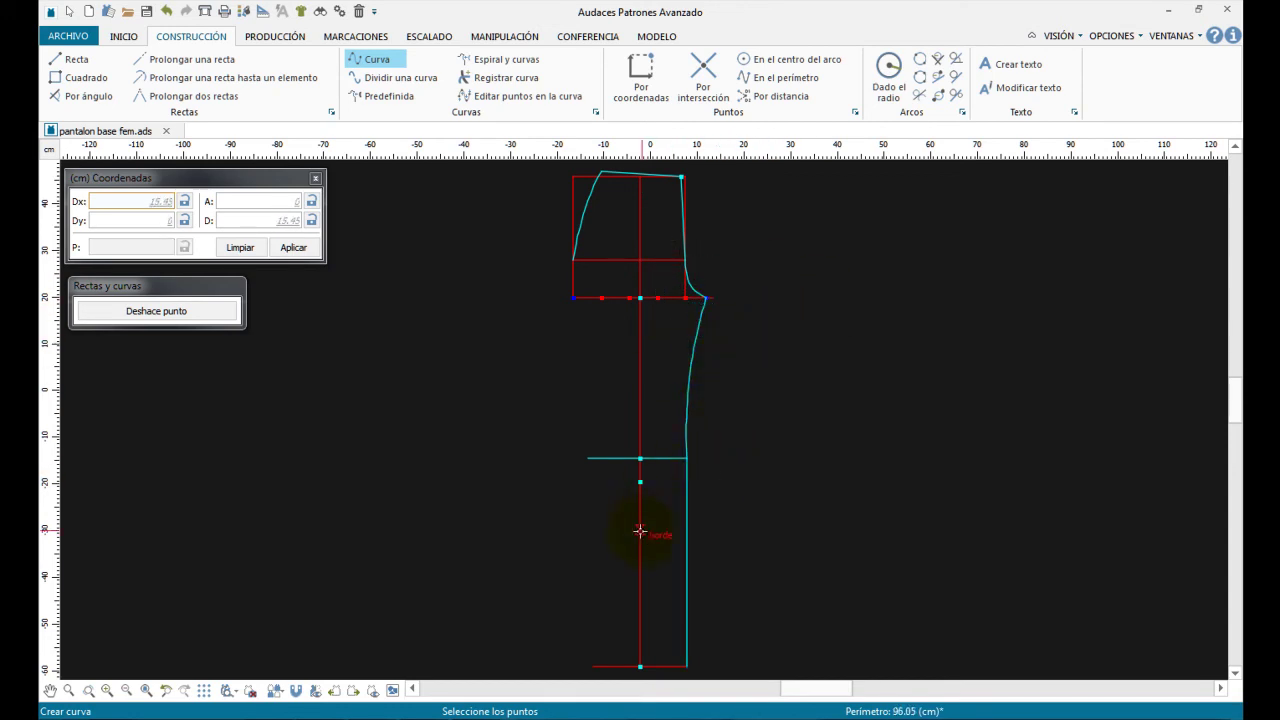
Draw the outseam curve from the hem's left end through the knee line's left end and two points above it to the crotch line's left end.
click(592, 666)
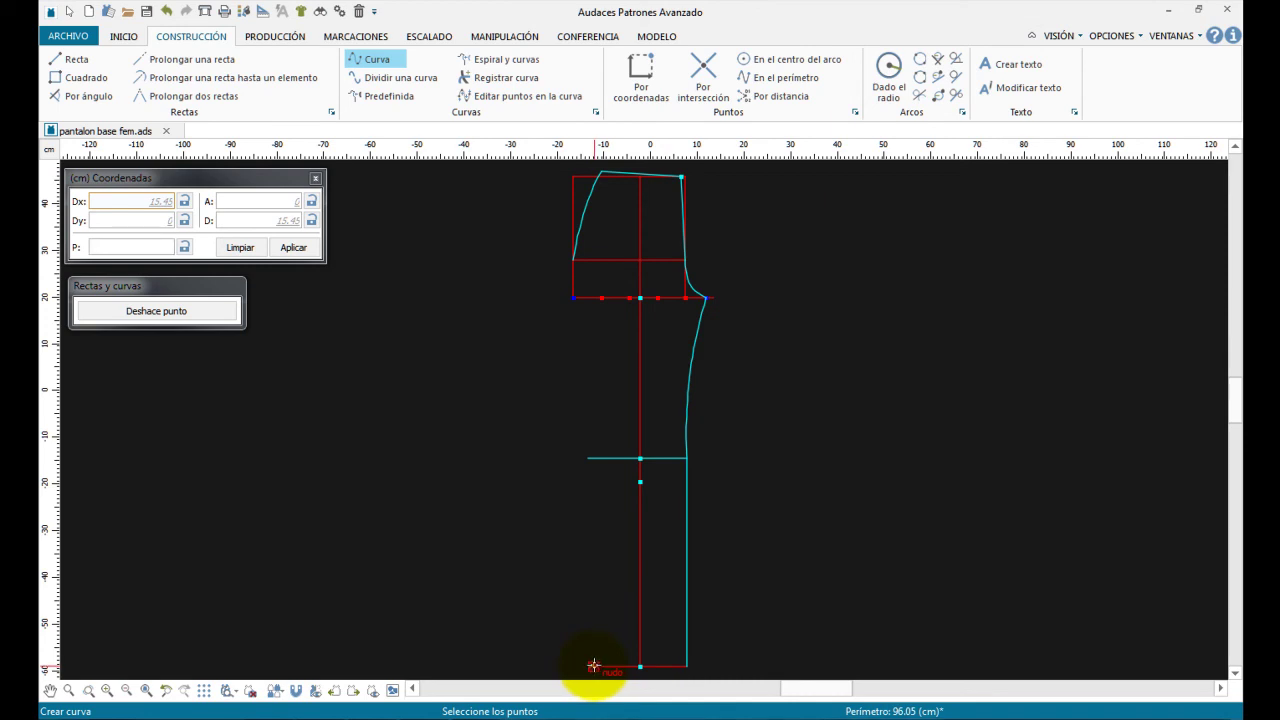
click(588, 458)
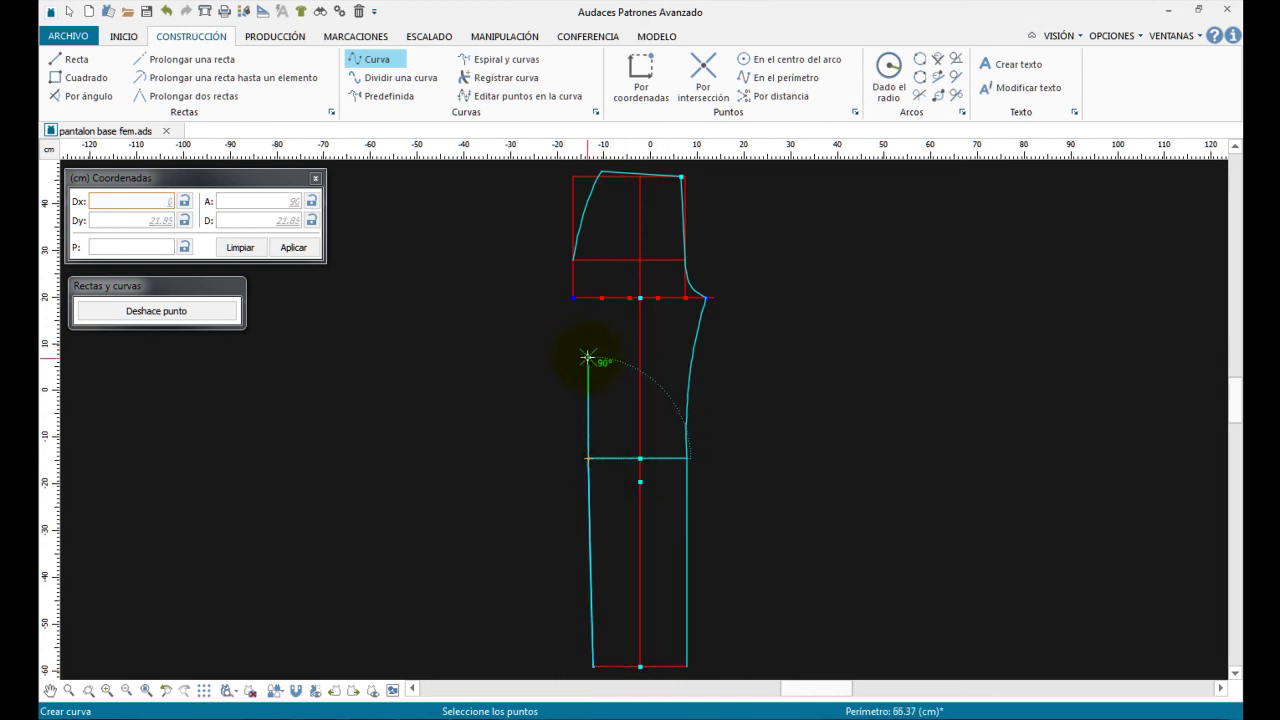
click(587, 407)
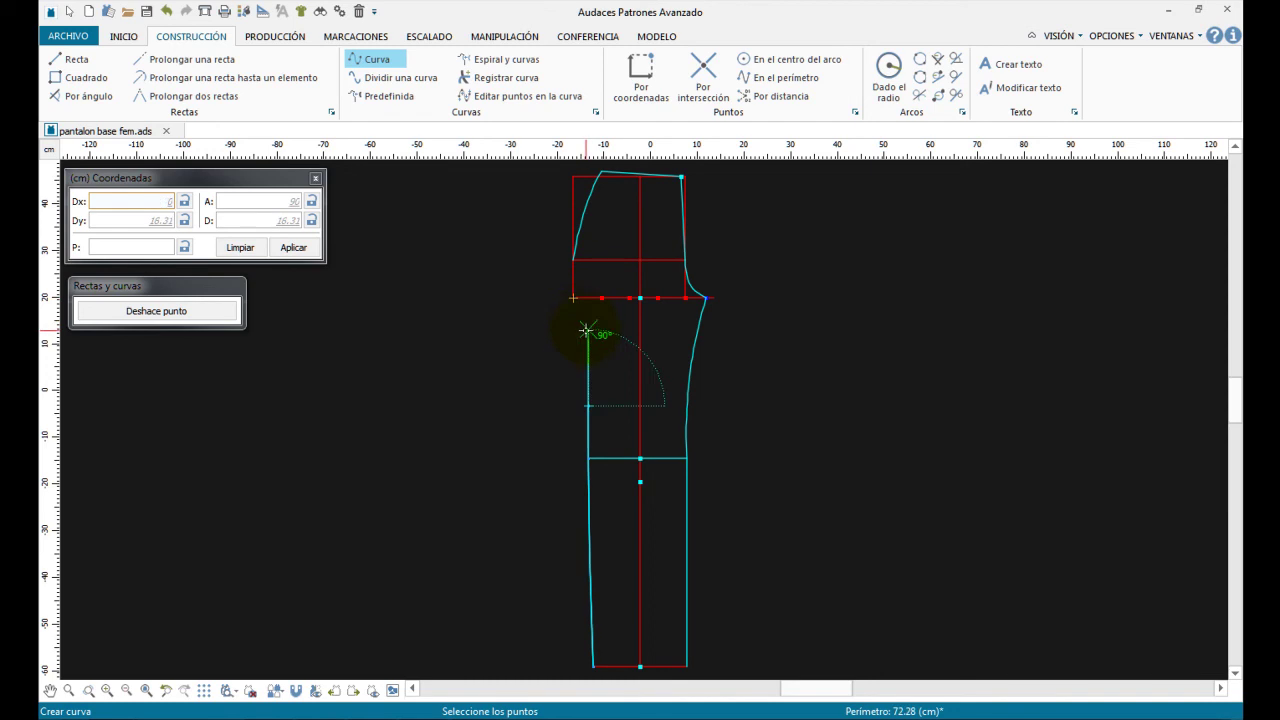
click(581, 346)
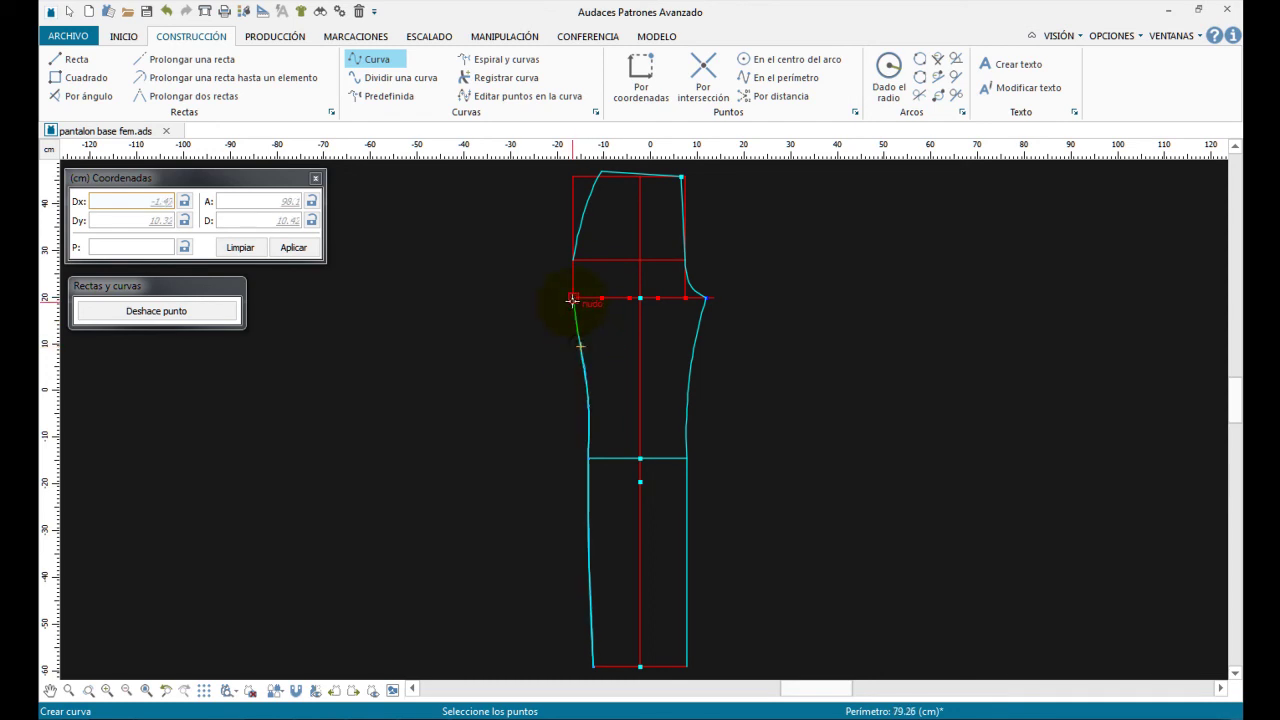
click(572, 297)
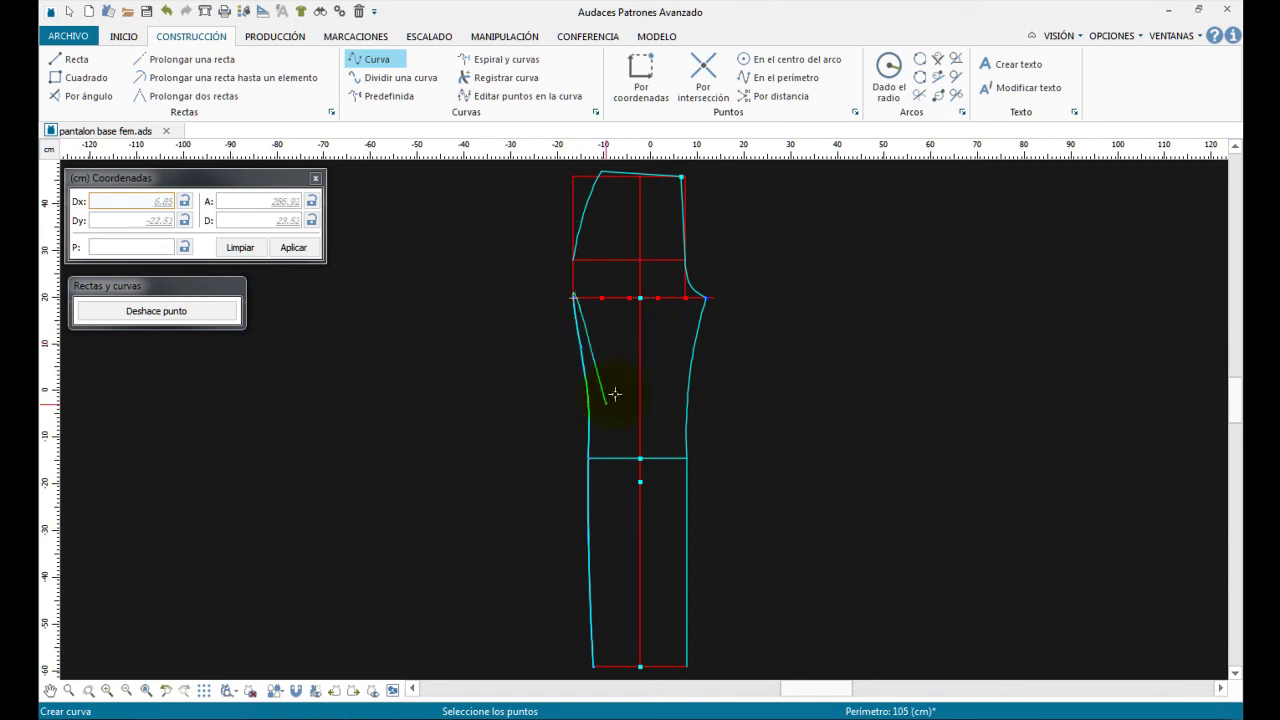
right_click(509, 316)
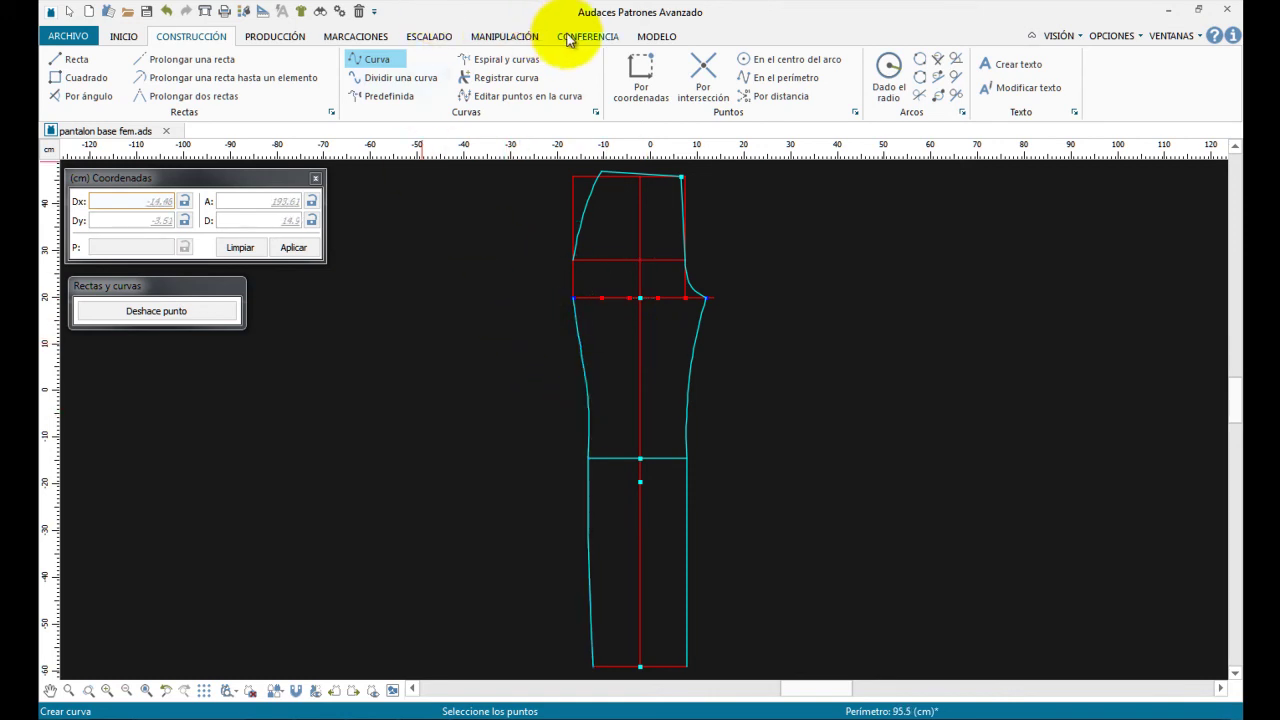
Reshape the outseam curve between crotch and knee by moving its thigh point in Discreto mode with 1 punto.
click(504, 36)
scroll(651, 329, up, 2)
scroll(632, 396, up, 1)
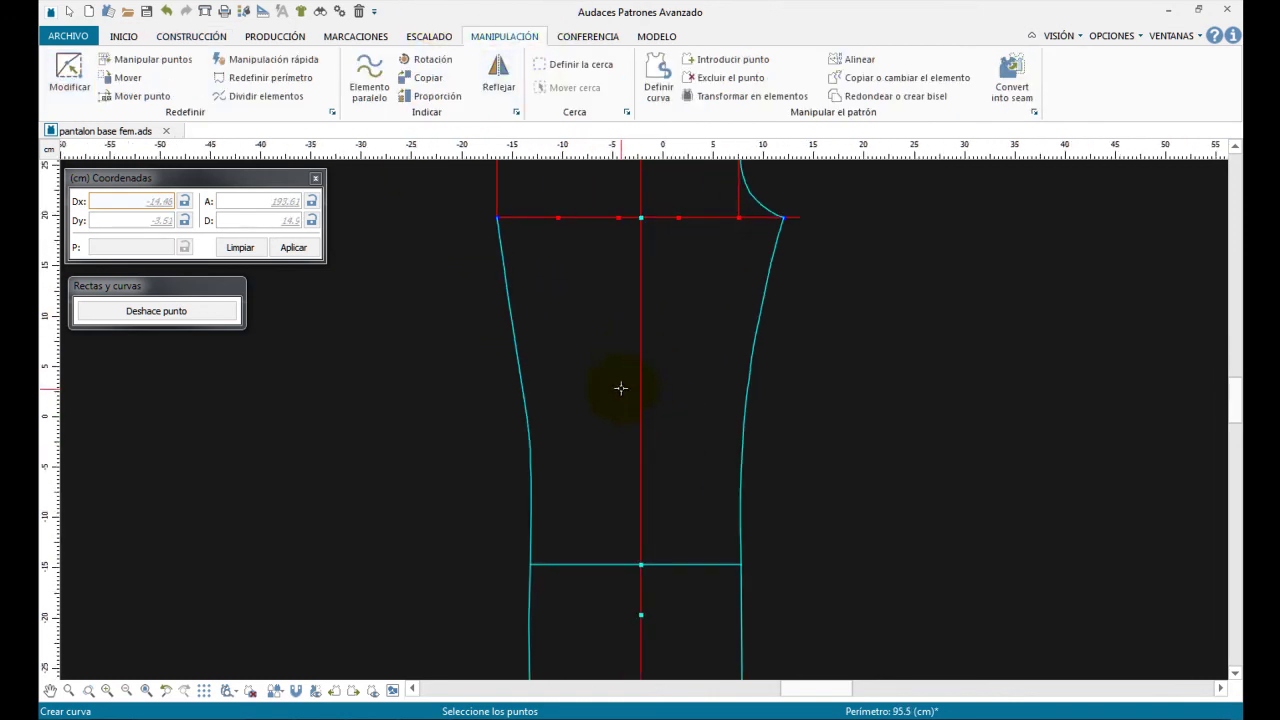
click(62, 74)
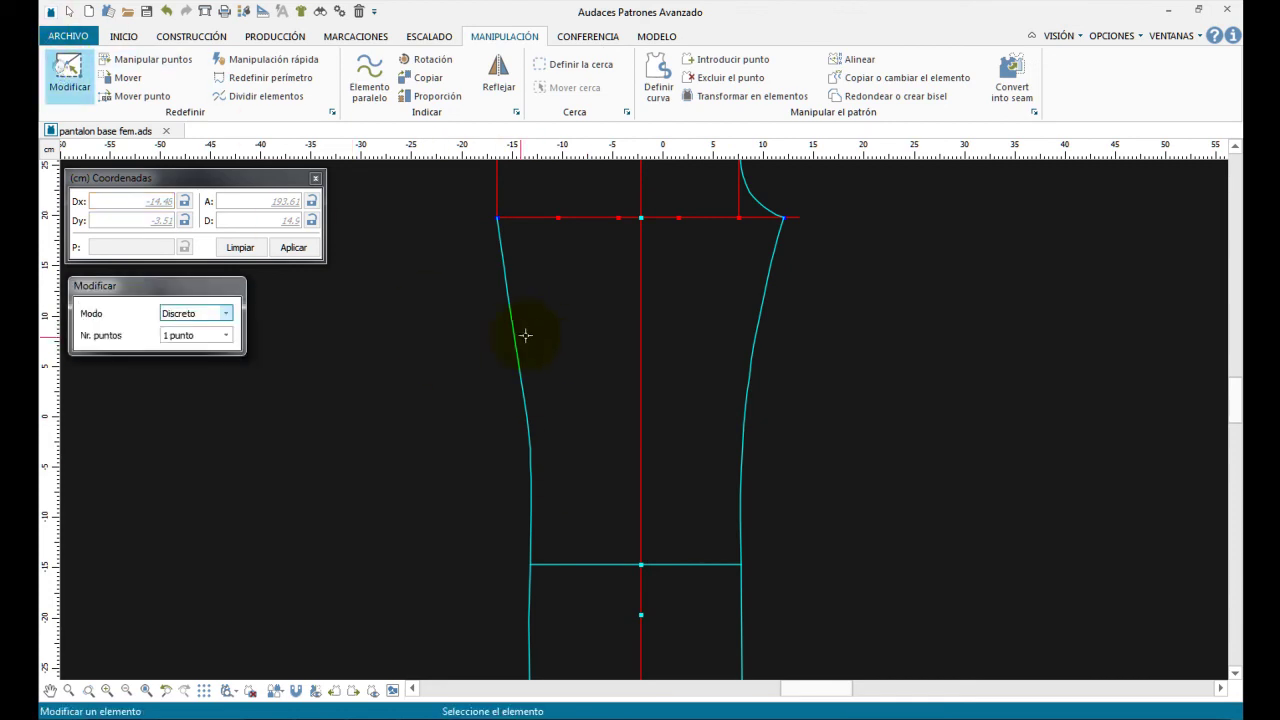
click(515, 355)
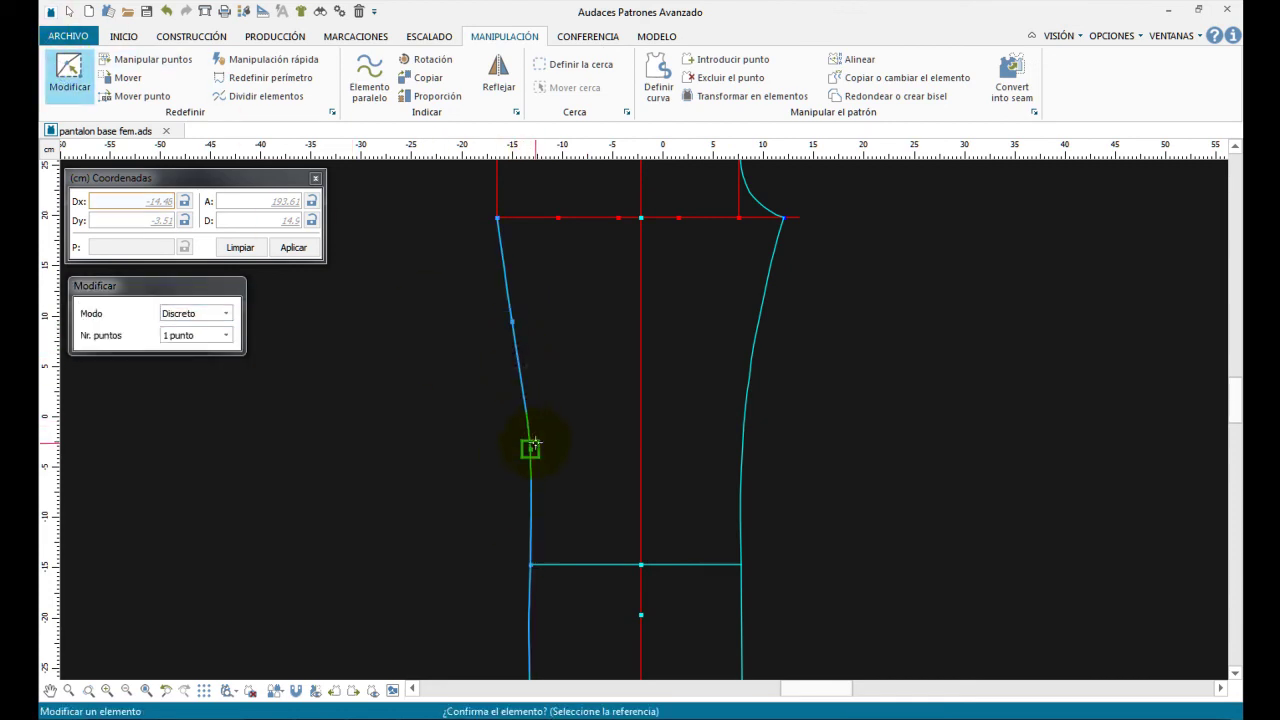
click(512, 322)
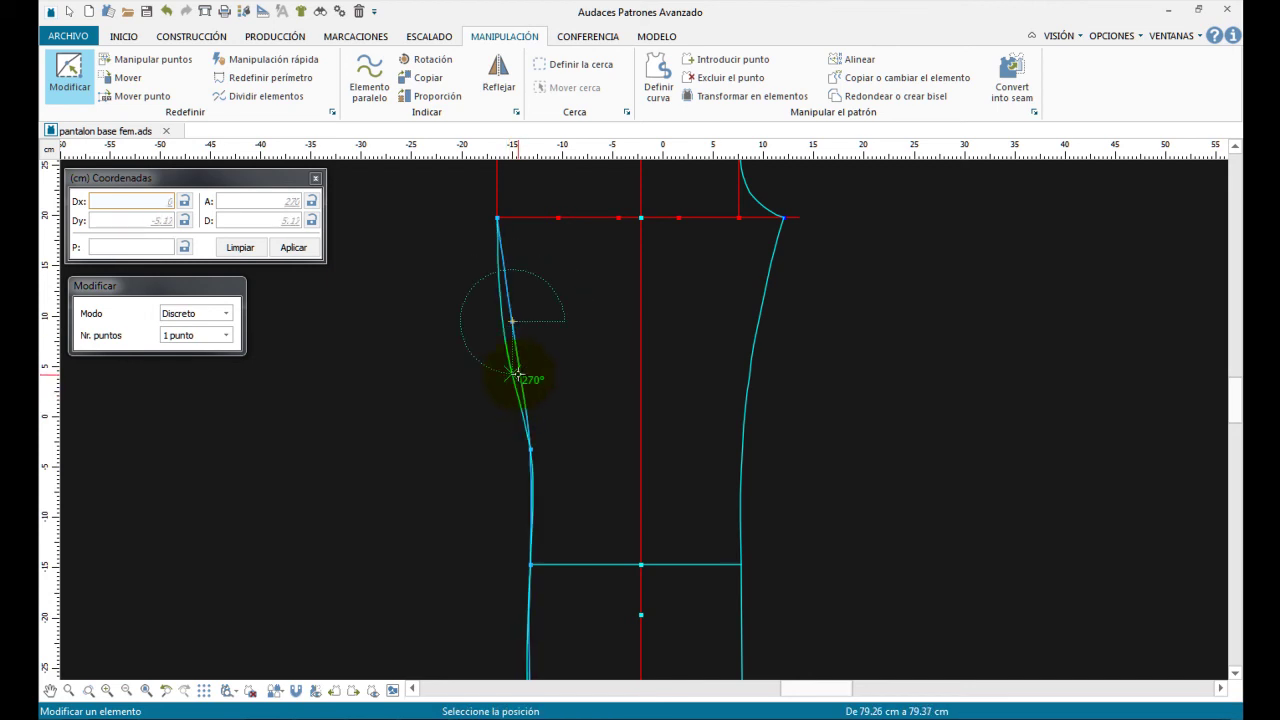
click(514, 356)
scroll(517, 349, down, 3)
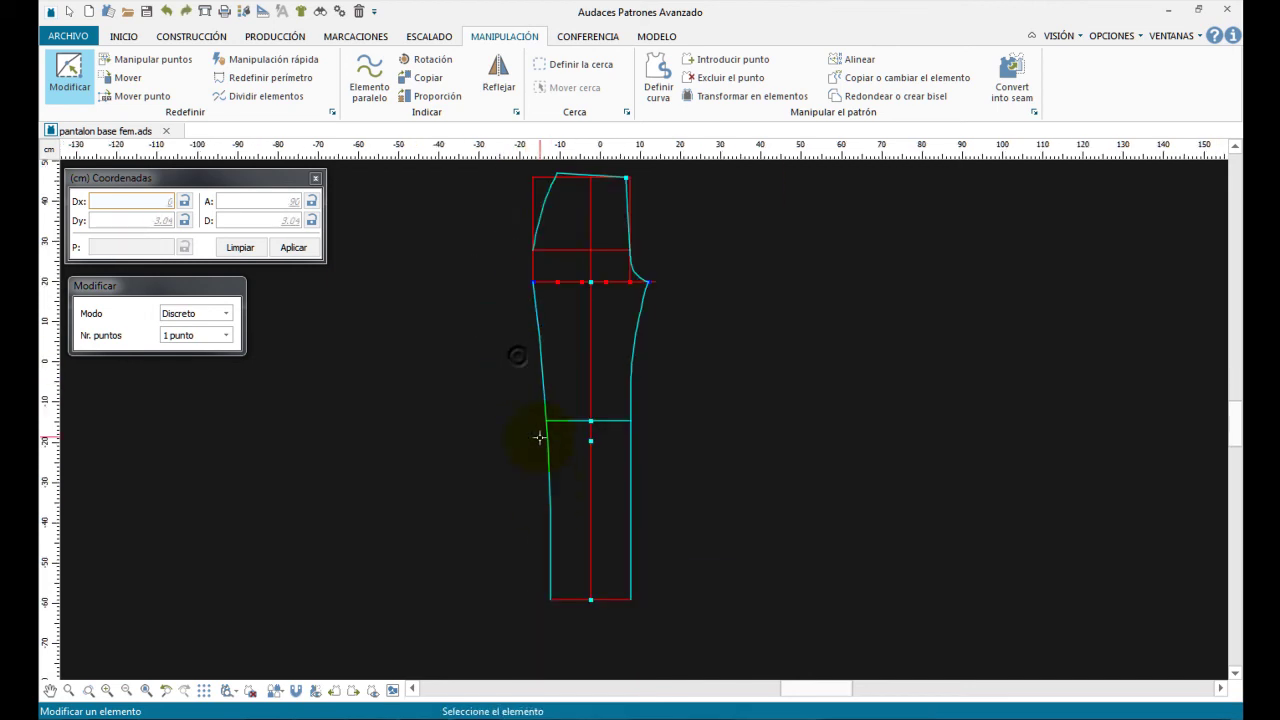
Start extracting the front pattern in Manual mode, choosing the hip curve, the waistline and the center-front seam as contour elements.
click(268, 35)
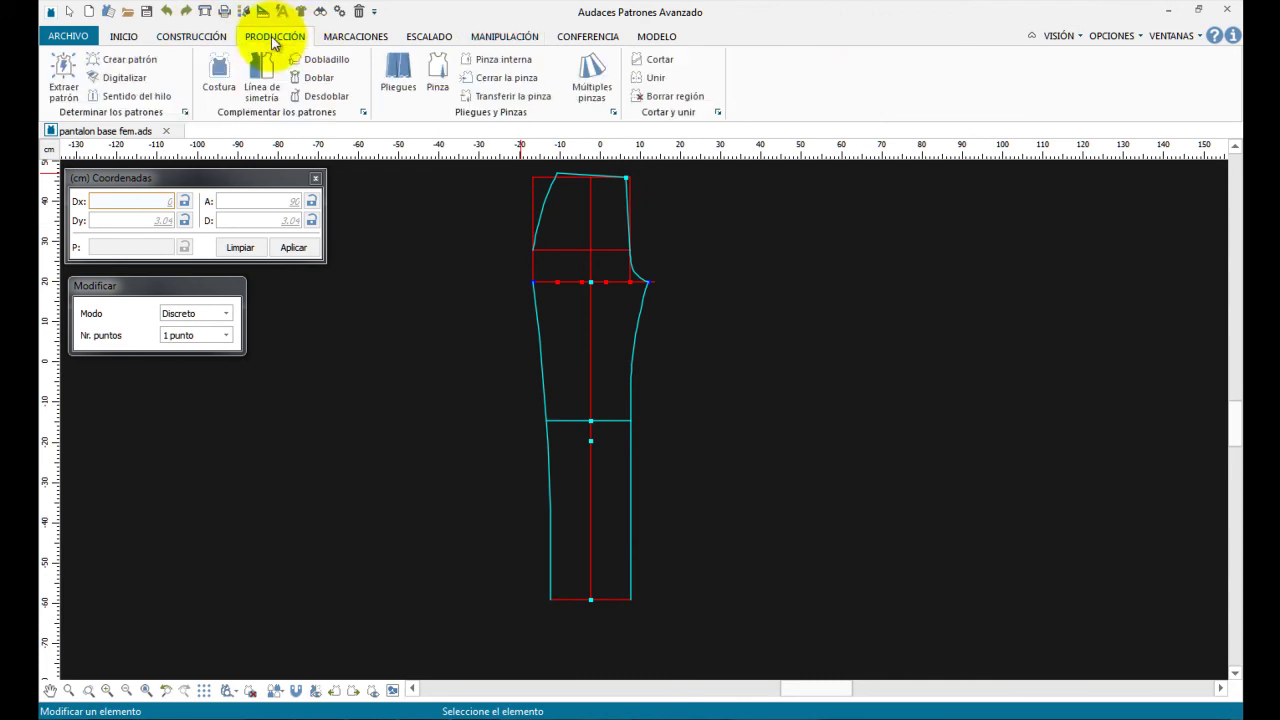
click(63, 72)
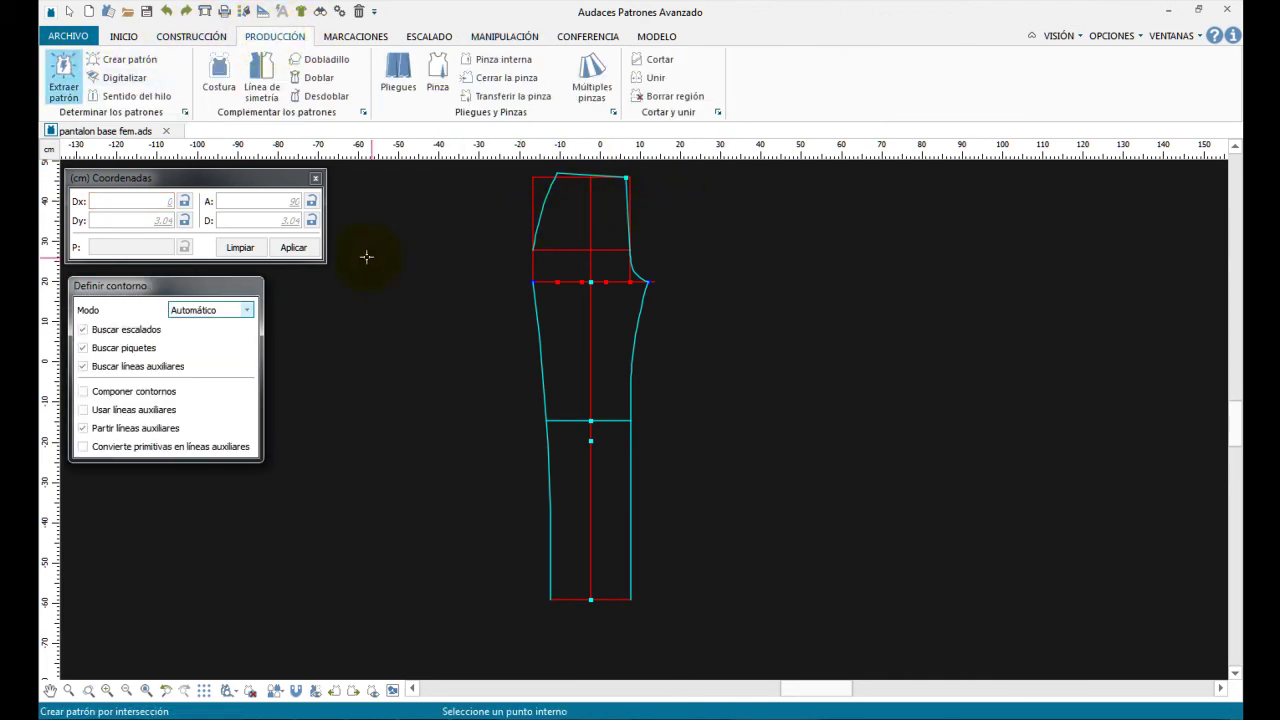
click(229, 311)
click(190, 334)
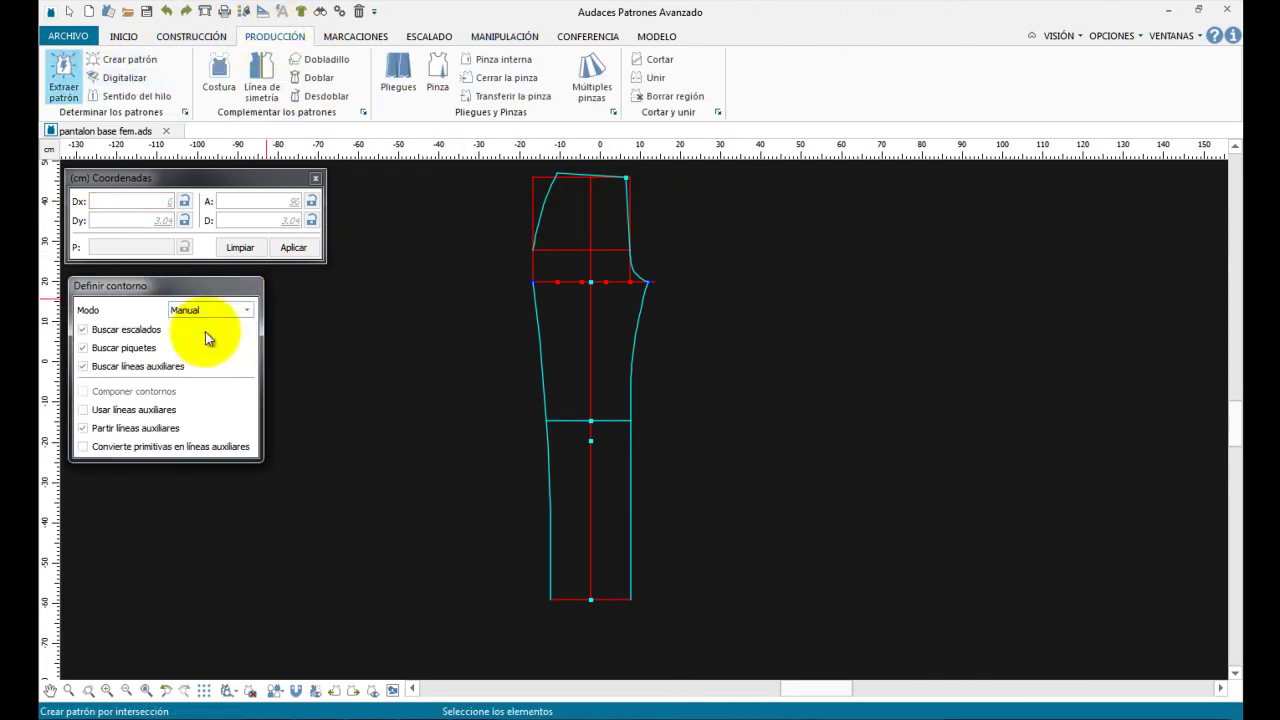
click(546, 197)
scroll(603, 173, up, 1)
scroll(605, 172, up, 1)
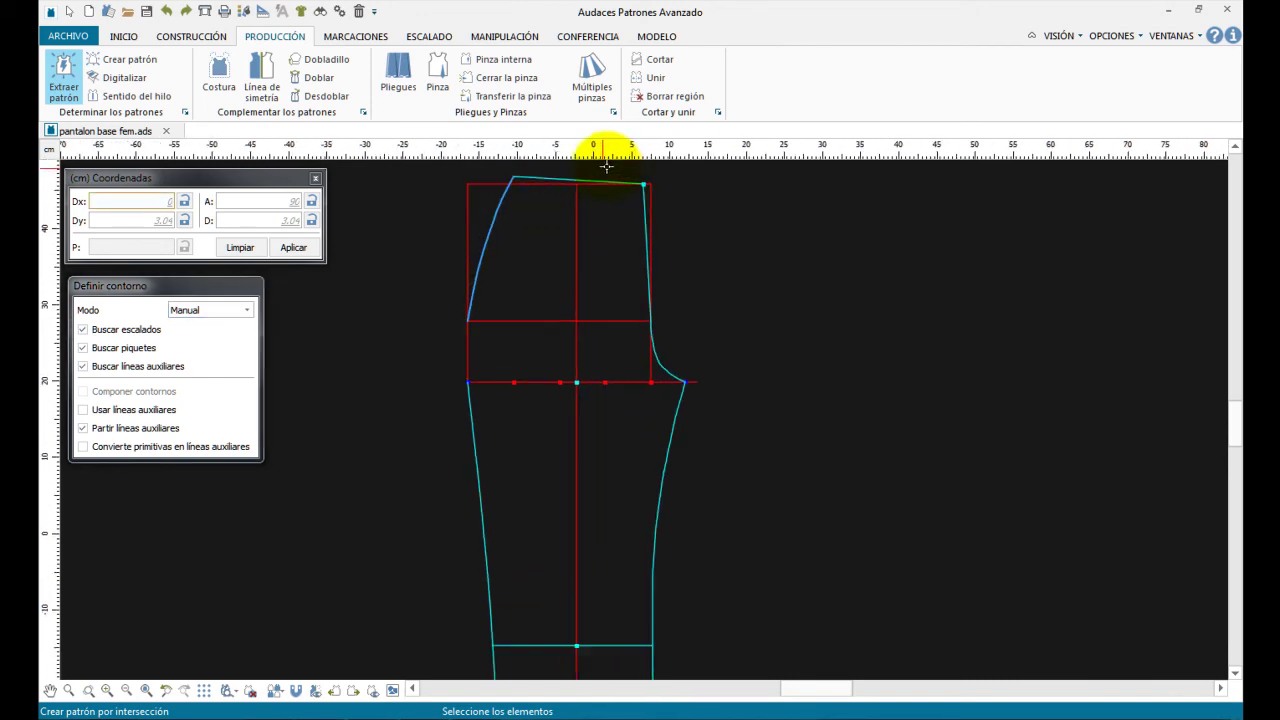
click(588, 175)
scroll(630, 185, up, 1)
click(649, 208)
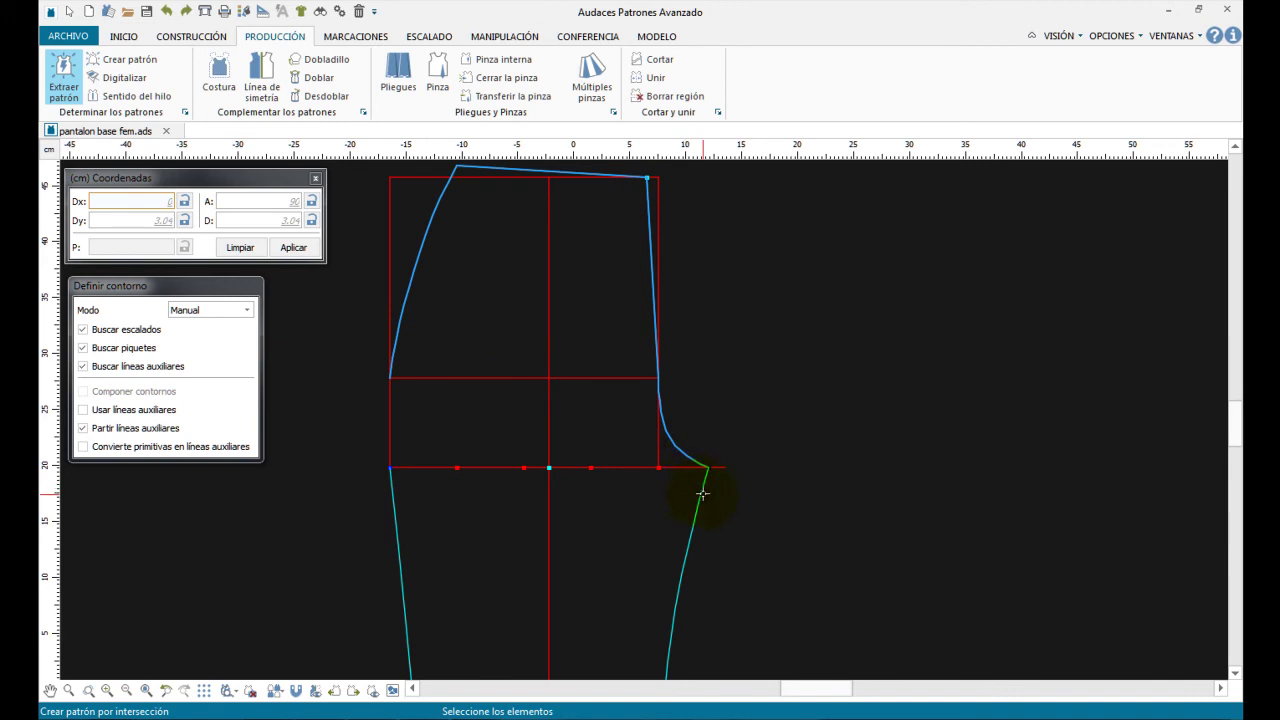
Add the inseam, hem line, outseam and the straight side line at the hip to the front pattern's contour.
scroll(663, 551, down, 3)
middle_drag(643, 606, 675, 400)
click(675, 400)
middle_drag(686, 657, 686, 486)
click(685, 510)
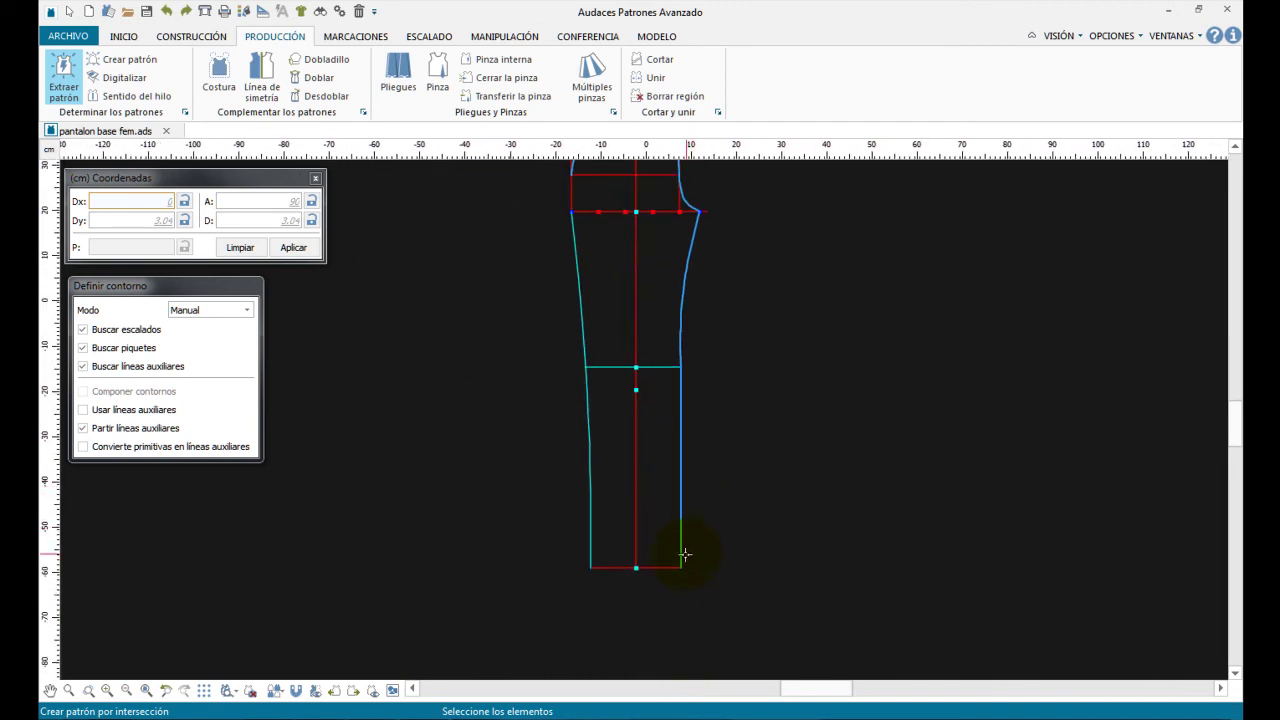
click(661, 568)
click(589, 533)
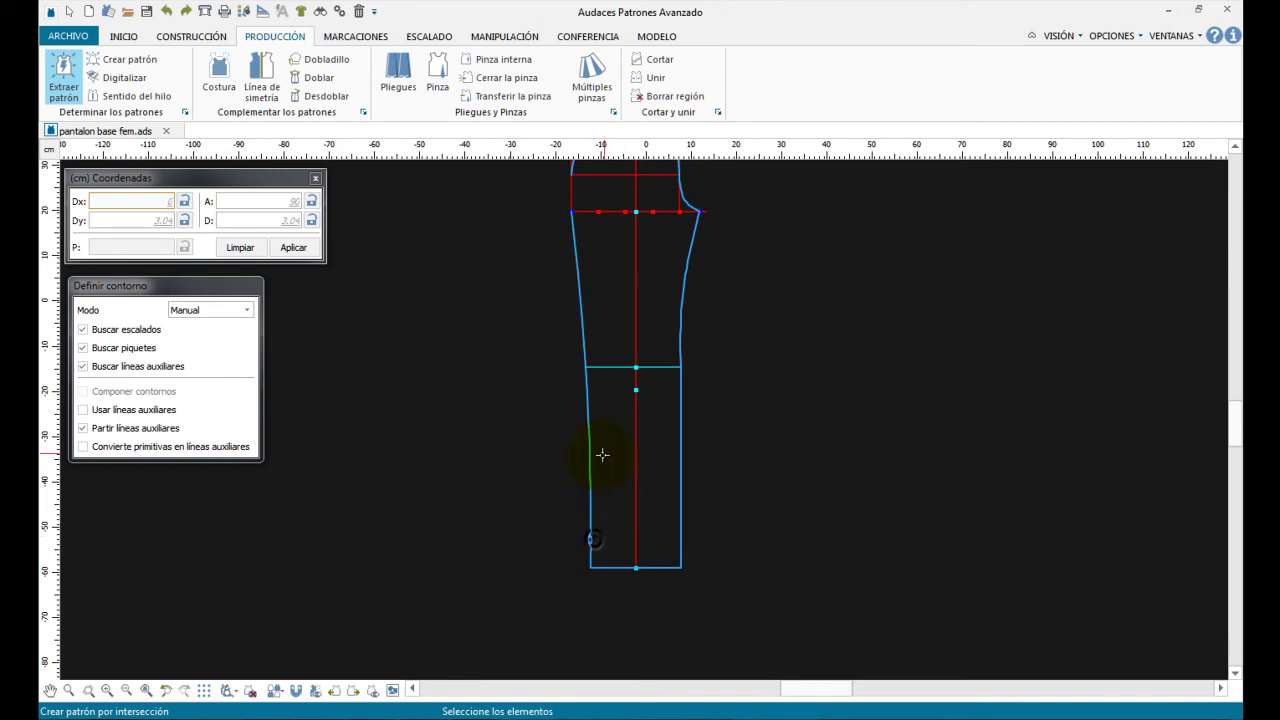
middle_drag(625, 204, 638, 325)
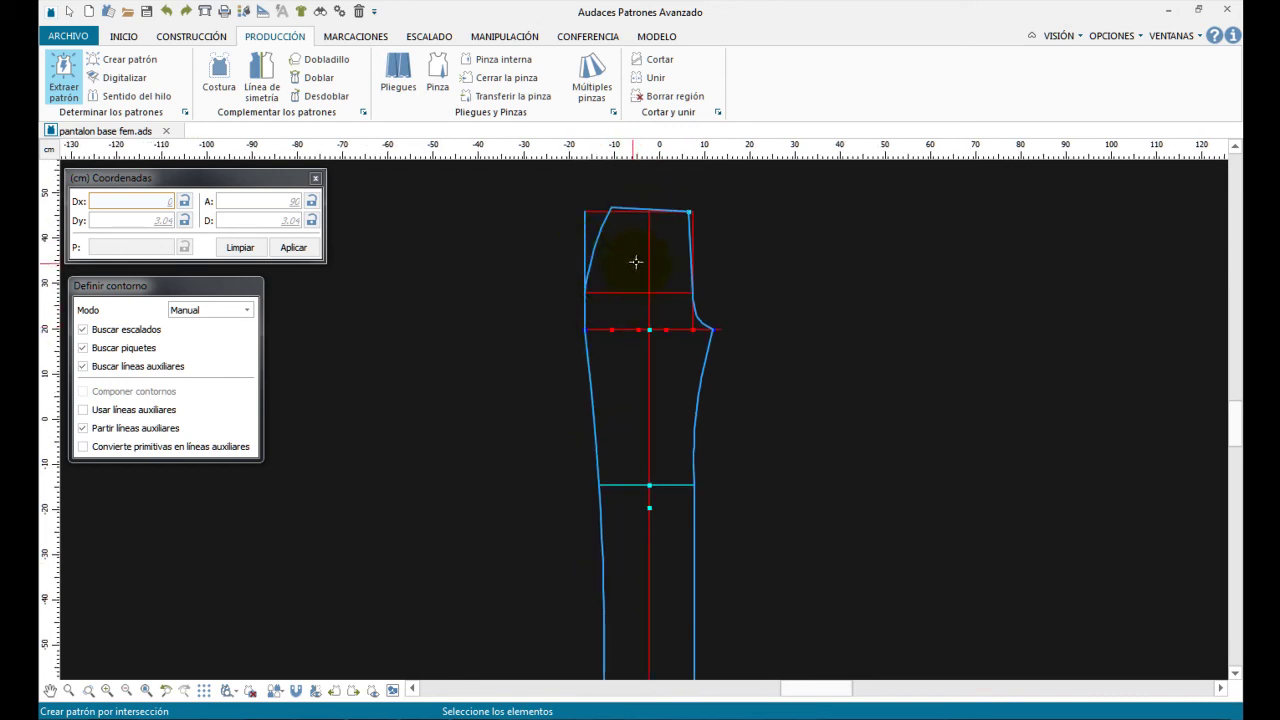
Generate the front pattern piece from the closed contour and place it to the right of the draft.
click(708, 373)
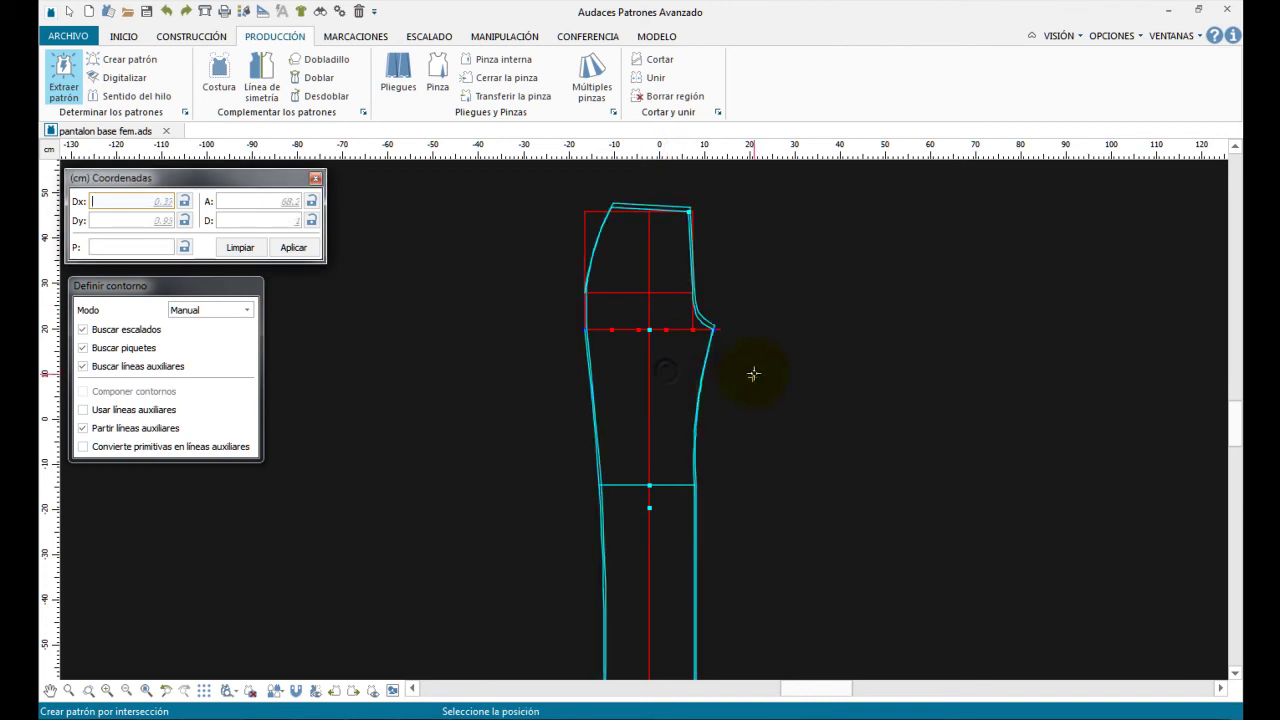
click(1014, 378)
right_click(1048, 351)
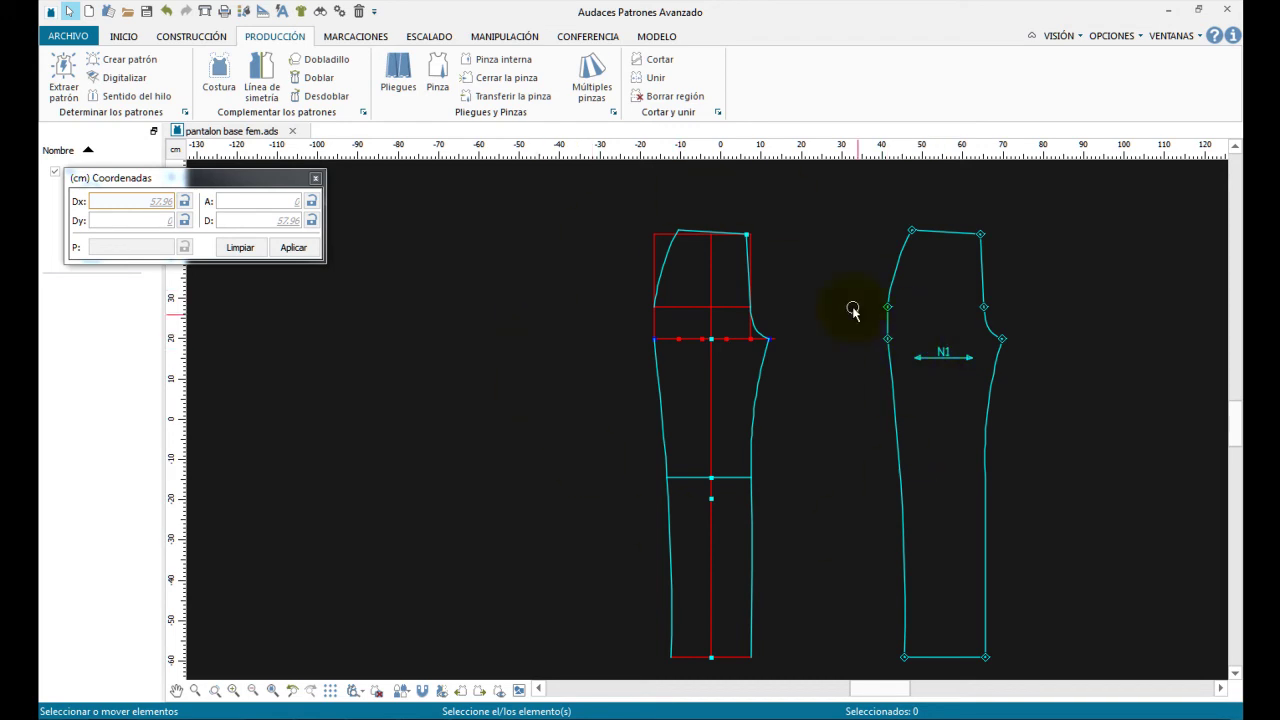
Select all lines and points of the front draft and recolor them red (#ff0000).
drag(580, 197, 808, 650)
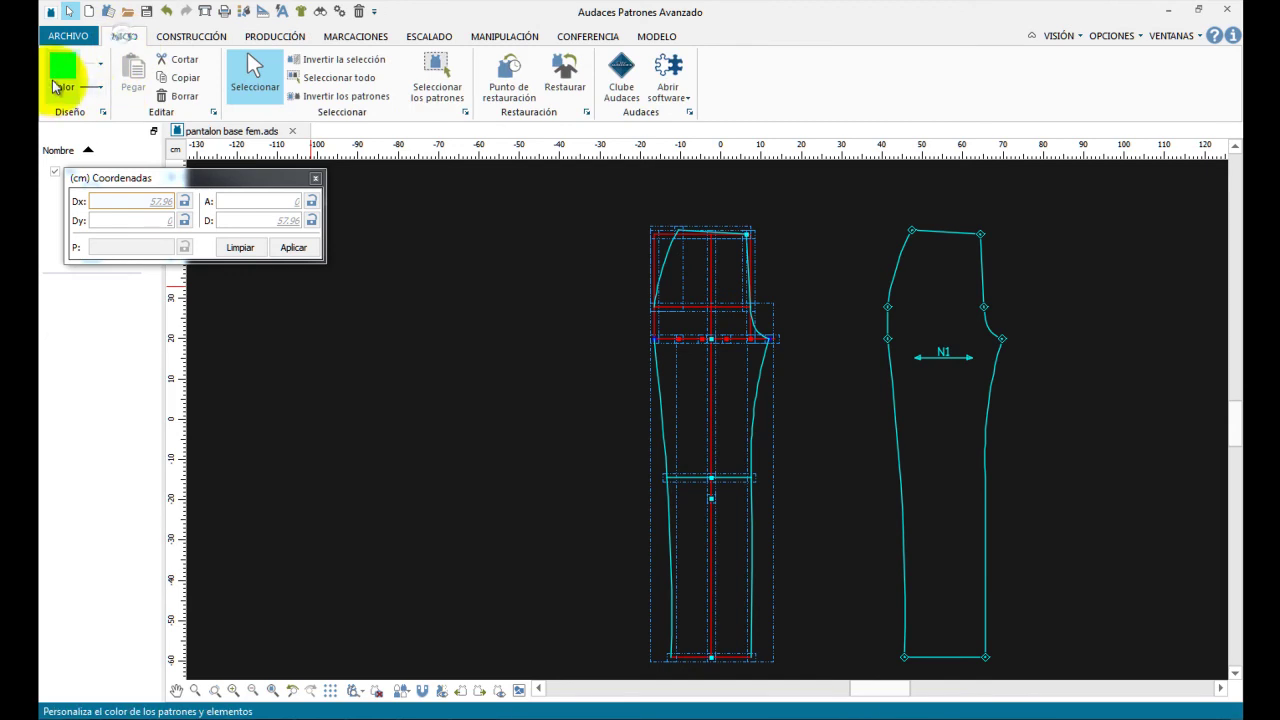
click(60, 70)
click(427, 332)
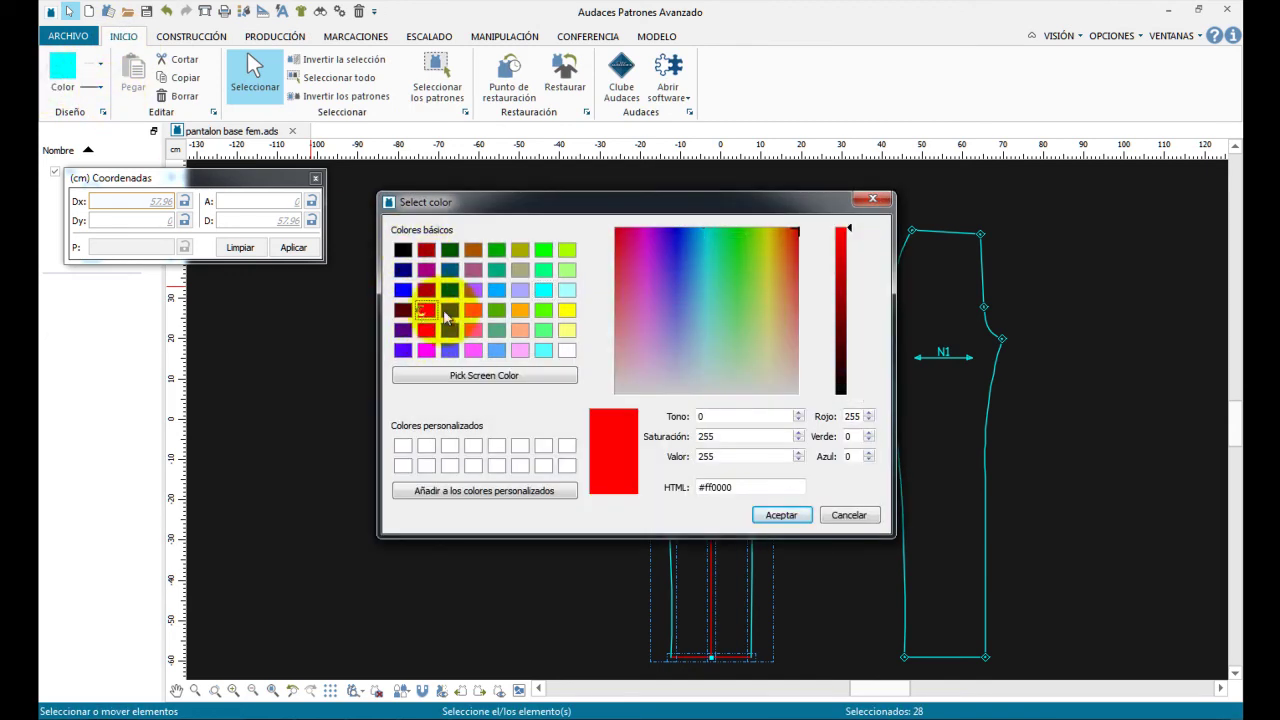
click(780, 515)
click(812, 506)
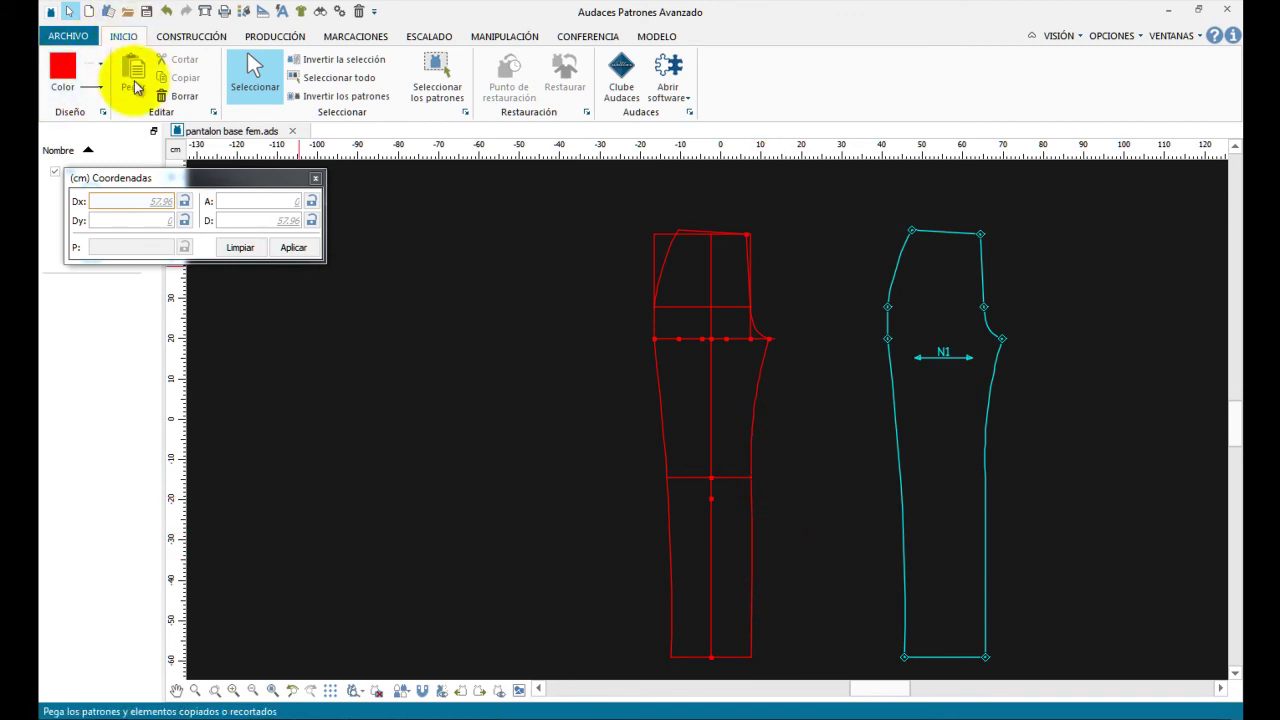
Set the drawing color for new elements to blue.
click(66, 72)
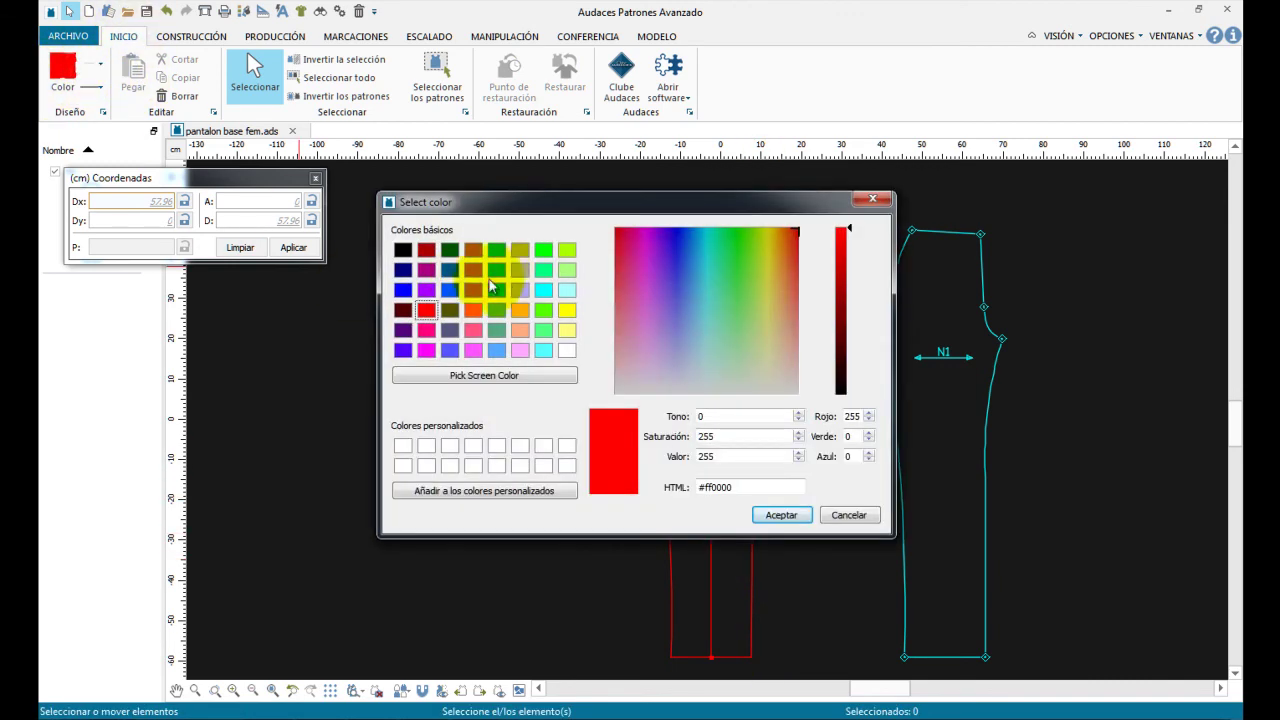
click(403, 290)
click(785, 515)
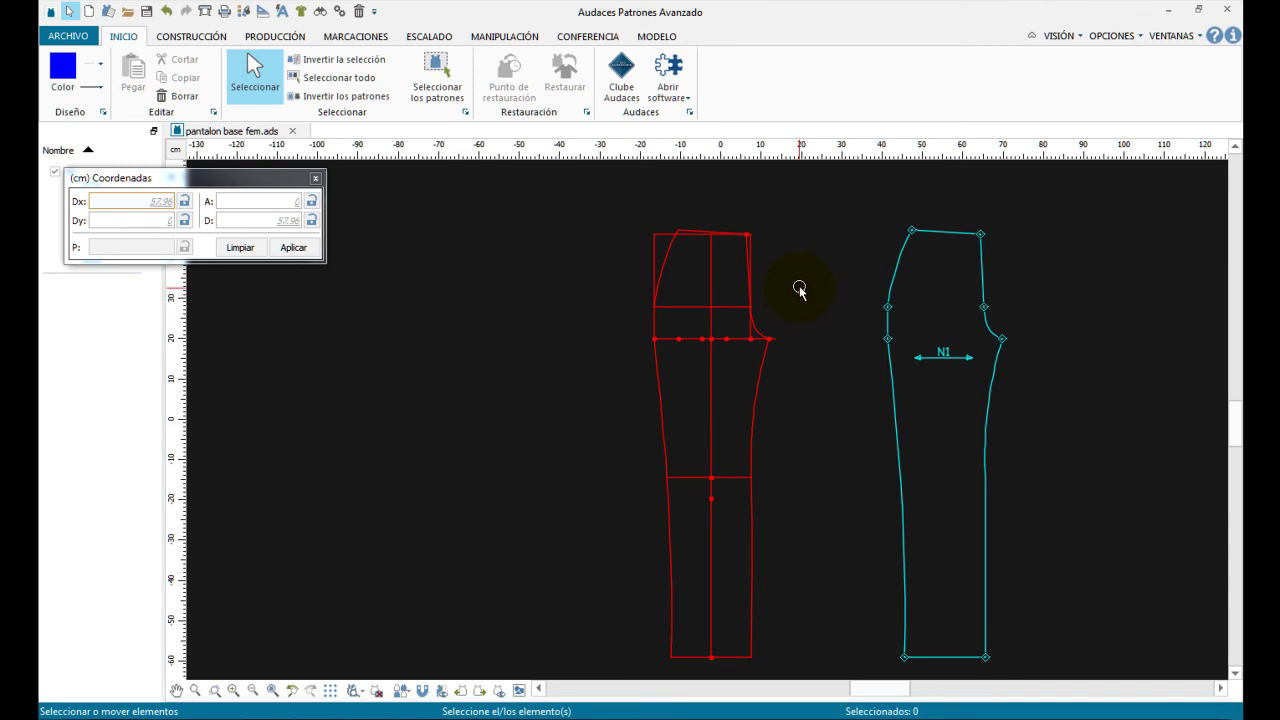
middle_drag(934, 299, 799, 288)
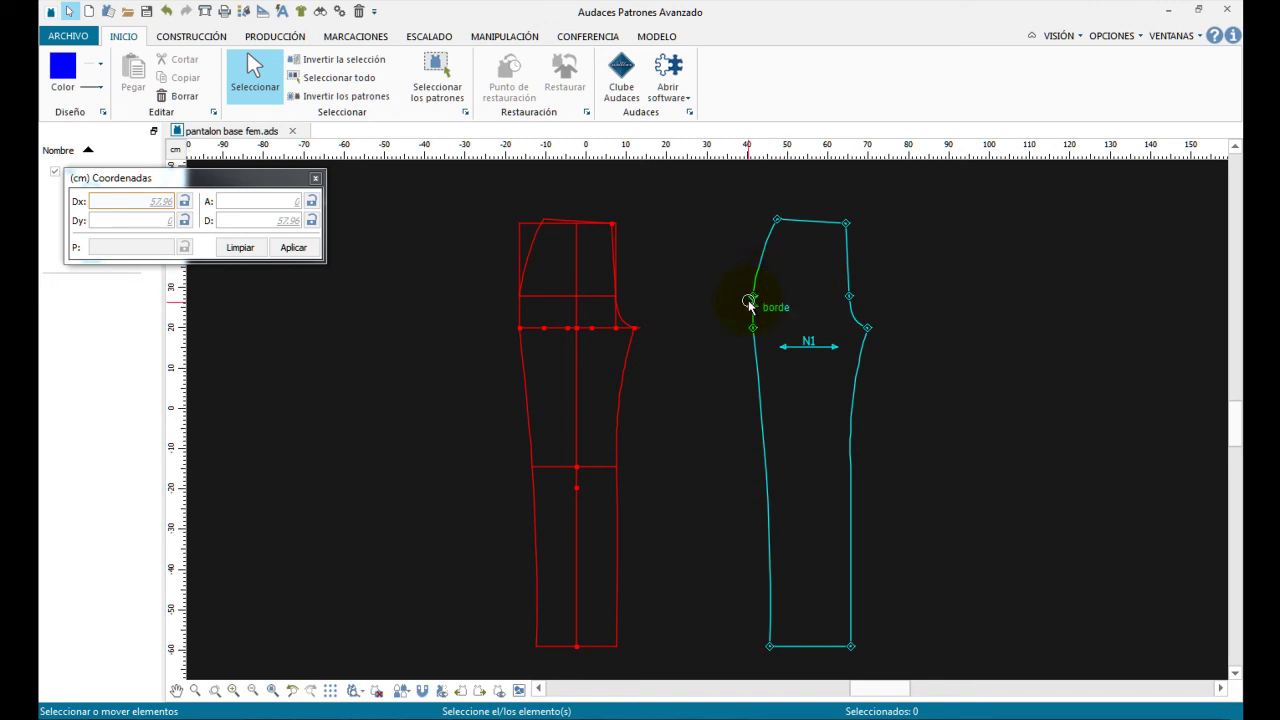
Switch to the pattern manual and examine the back crotch and waist offsets in the Base de Pantalón Paso 3 diagram.
key(alt+Tab)
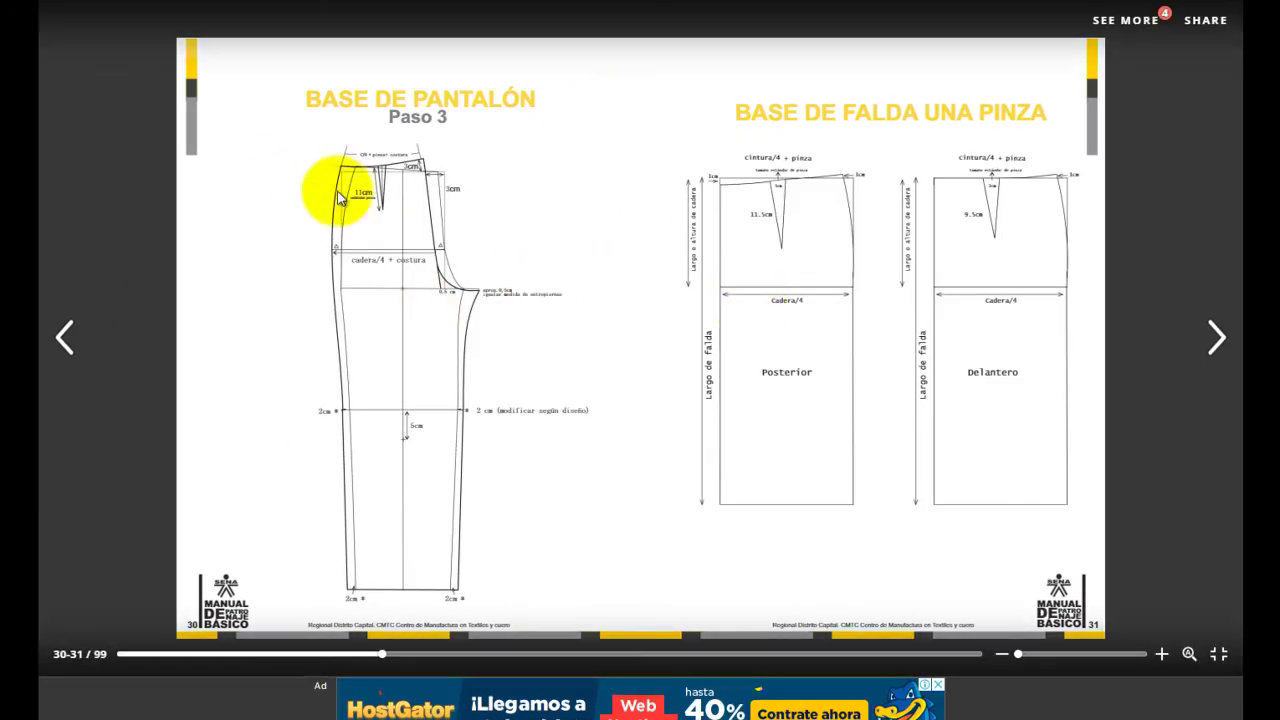
click(440, 280)
drag(442, 279, 665, 392)
click(667, 392)
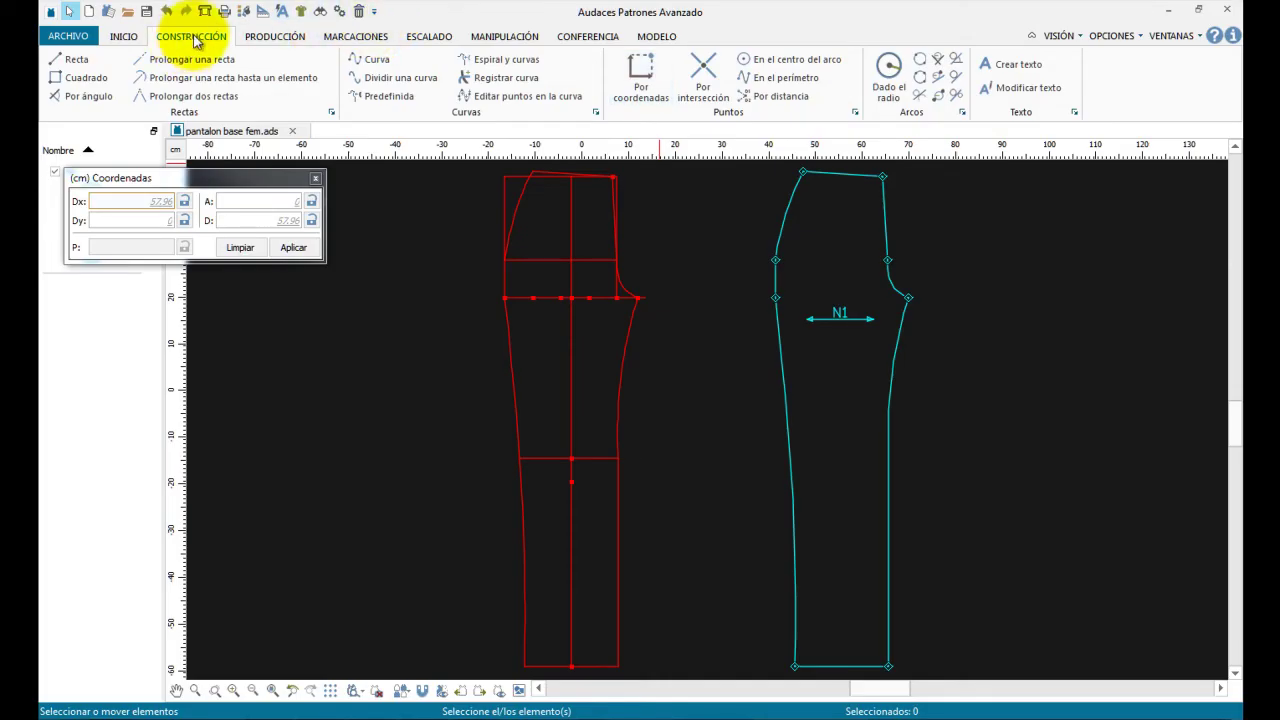
Back in Audaces Patrones, place a point by coordinates on the crotch line, 0.5 cm inward from the foot of the rectangle's crotch-side vertical.
click(640, 72)
scroll(640, 210, up, 3)
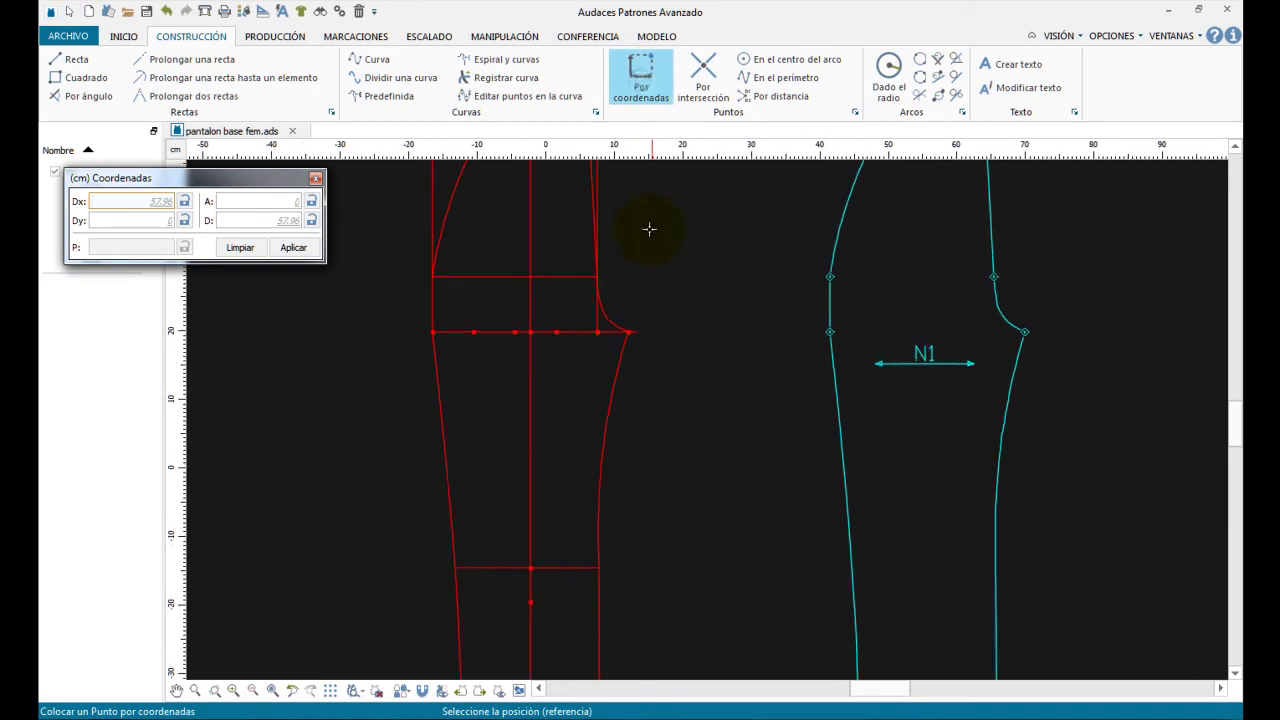
scroll(585, 178, up, 3)
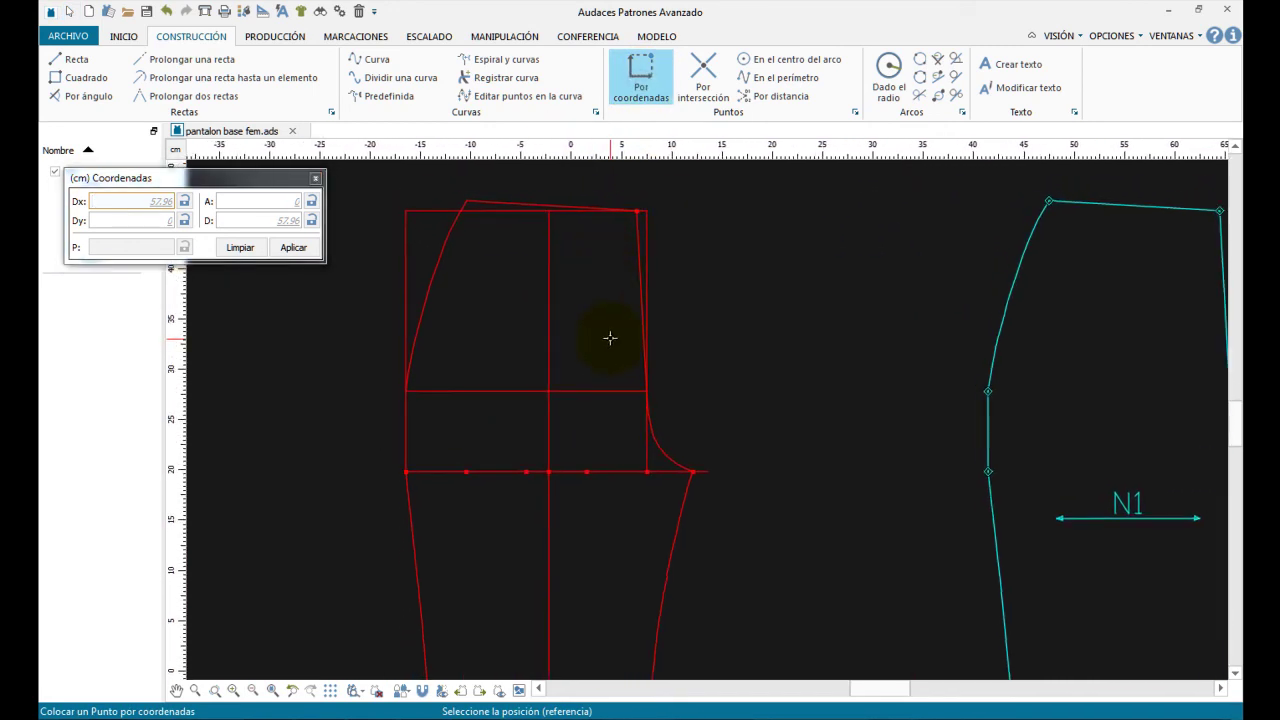
scroll(595, 397, up, 1)
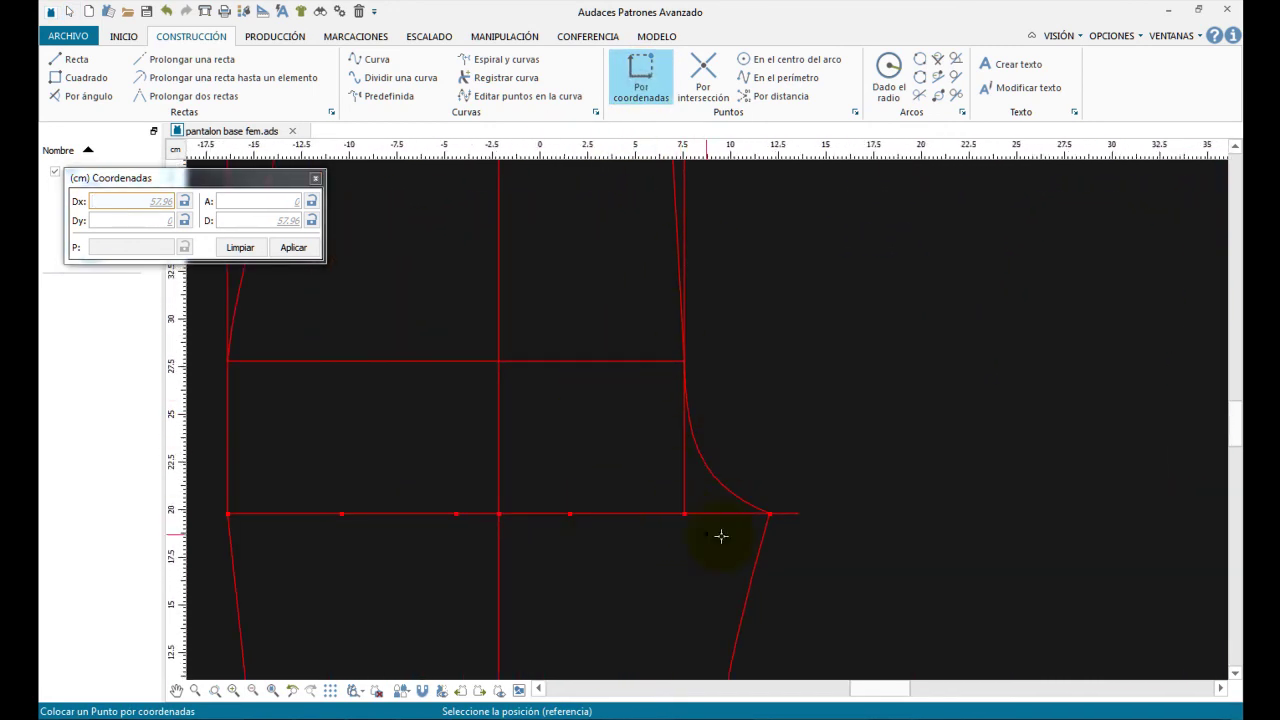
click(684, 515)
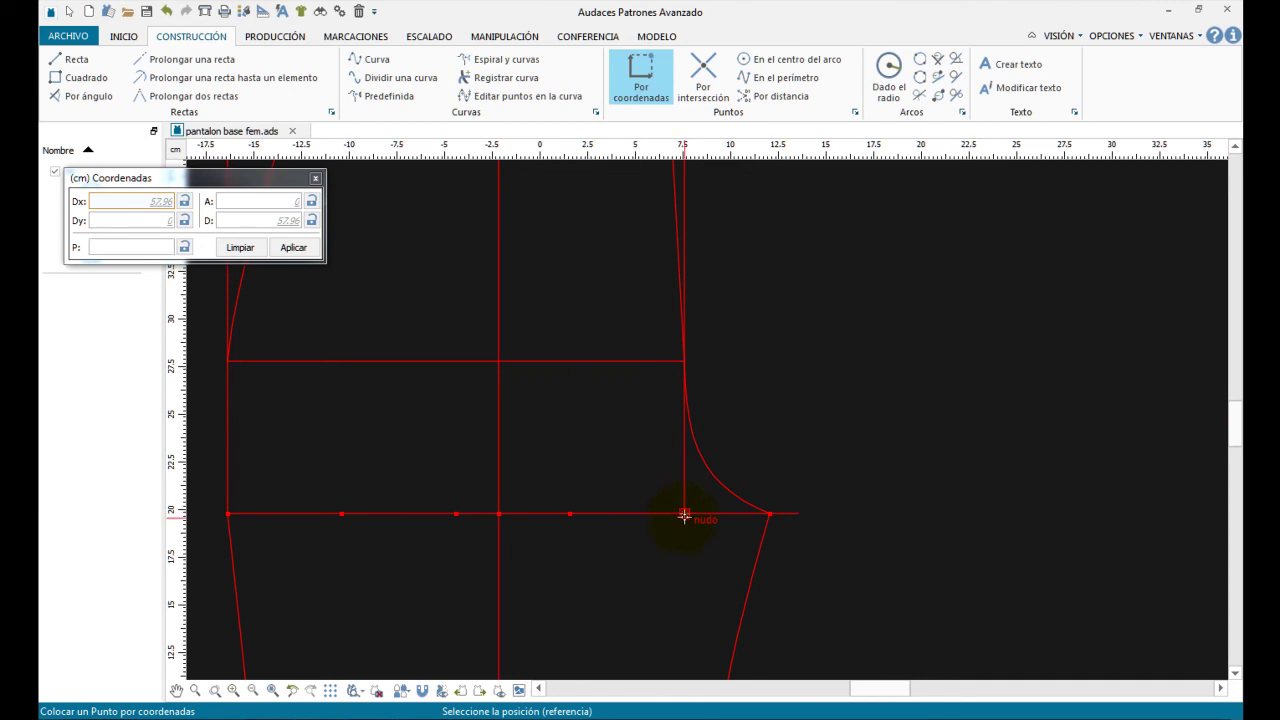
click(684, 515)
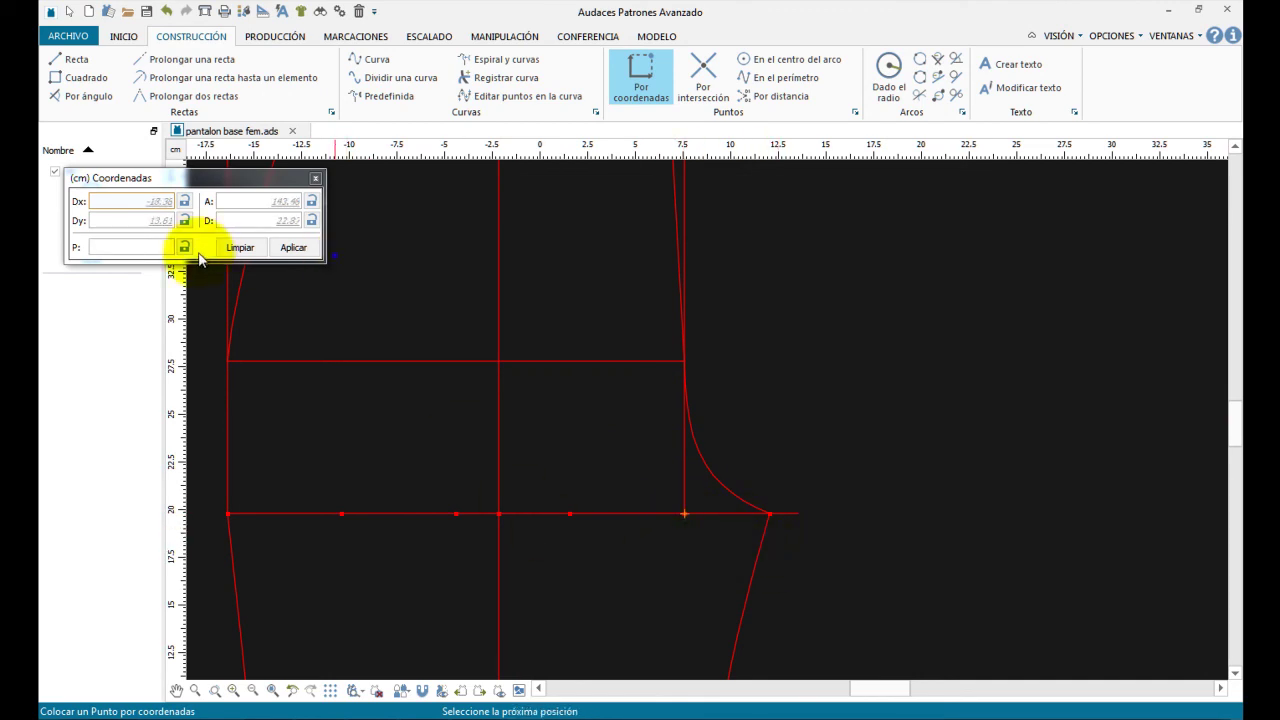
click(117, 201)
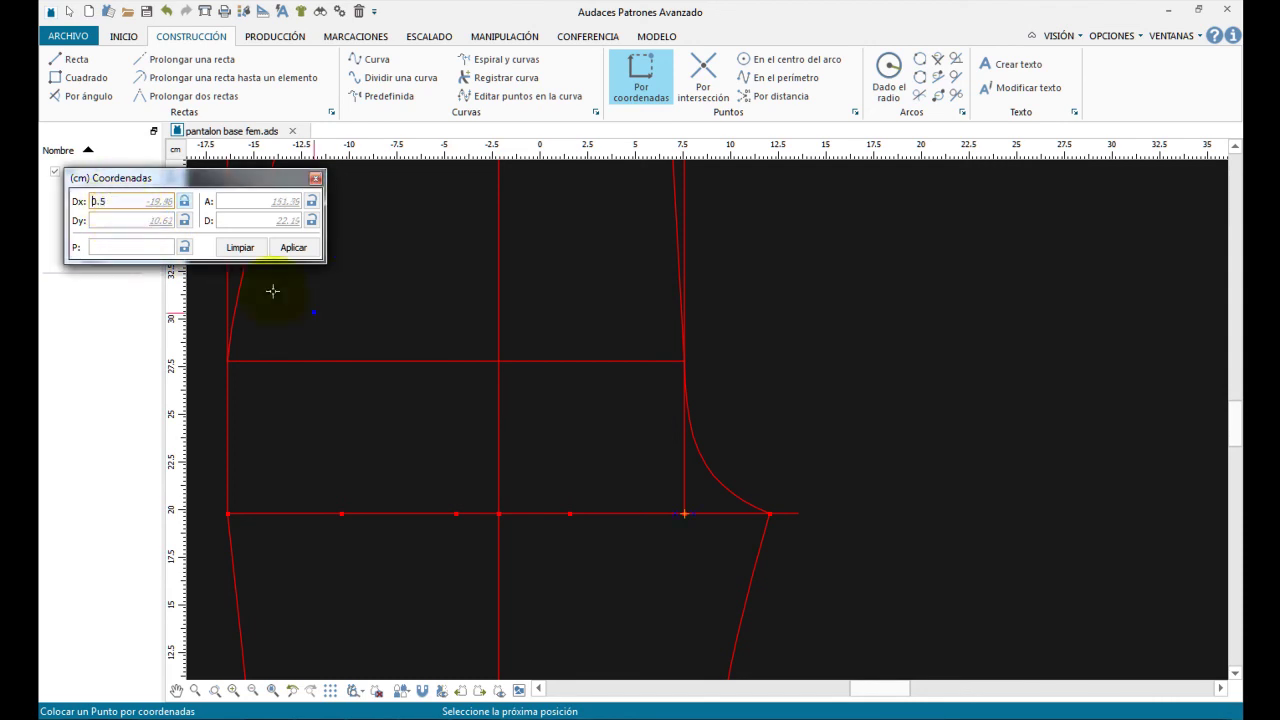
scroll(690, 520, up, 4)
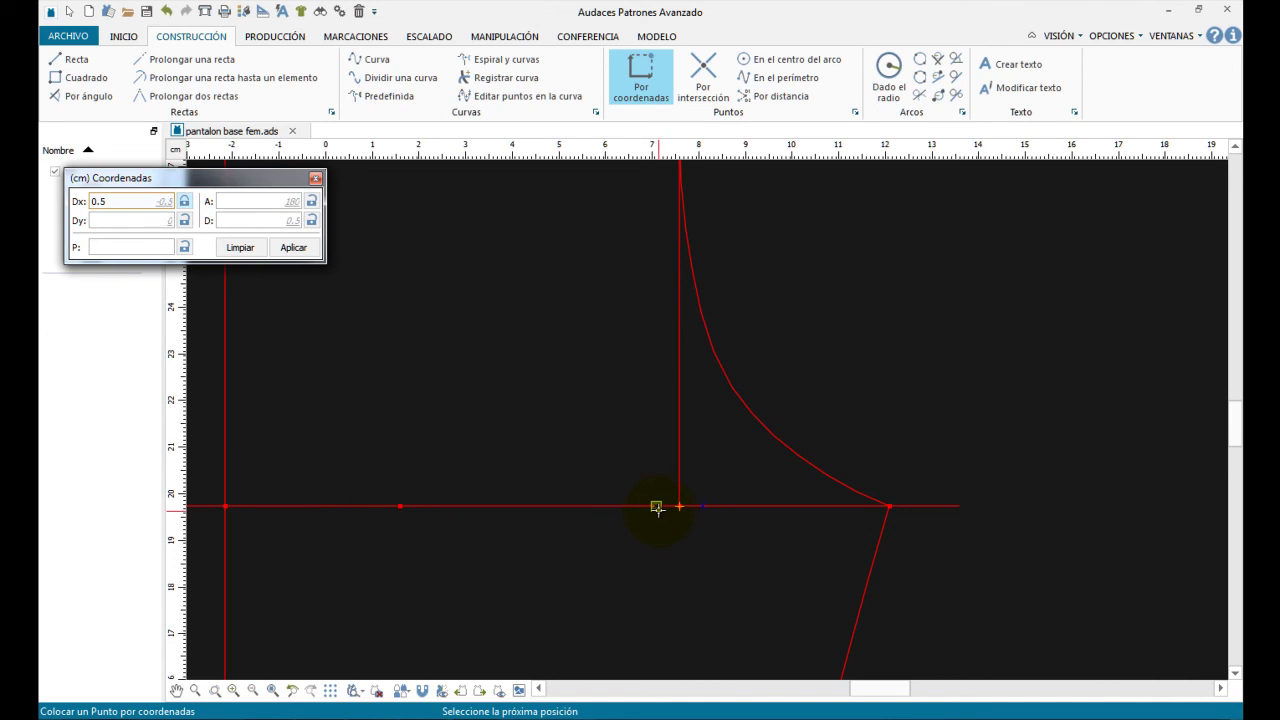
click(656, 507)
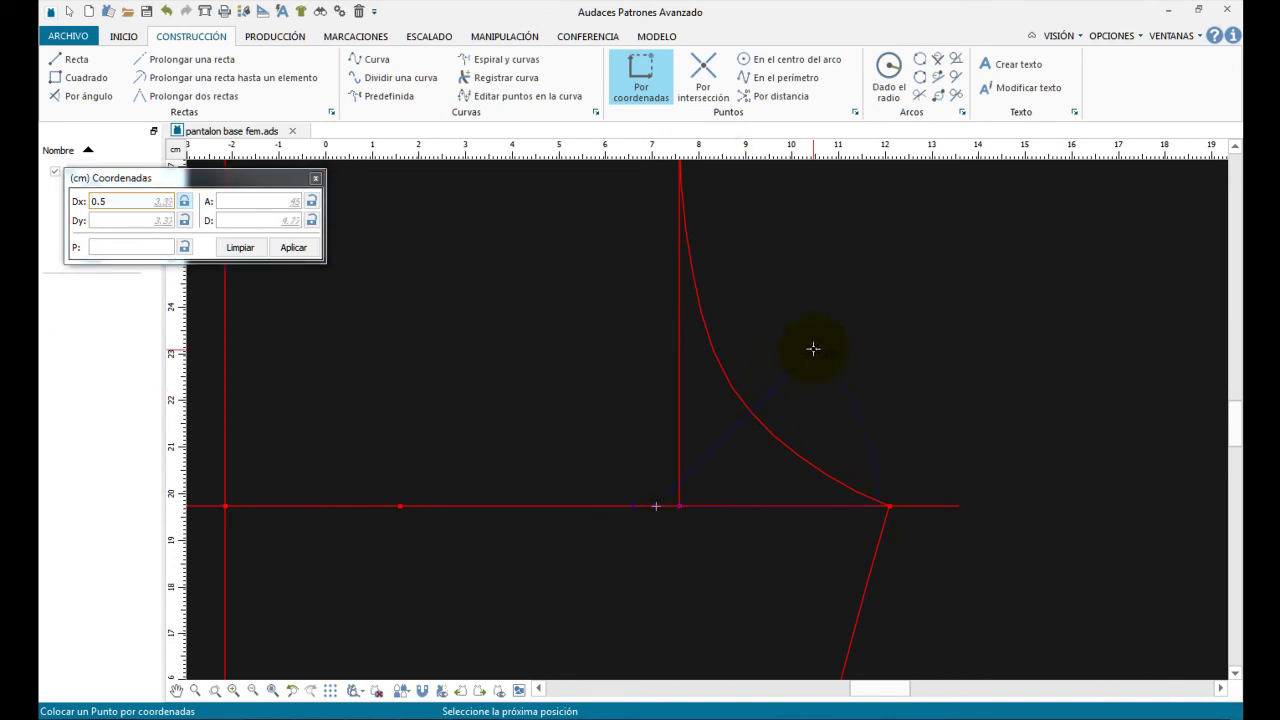
key(Return)
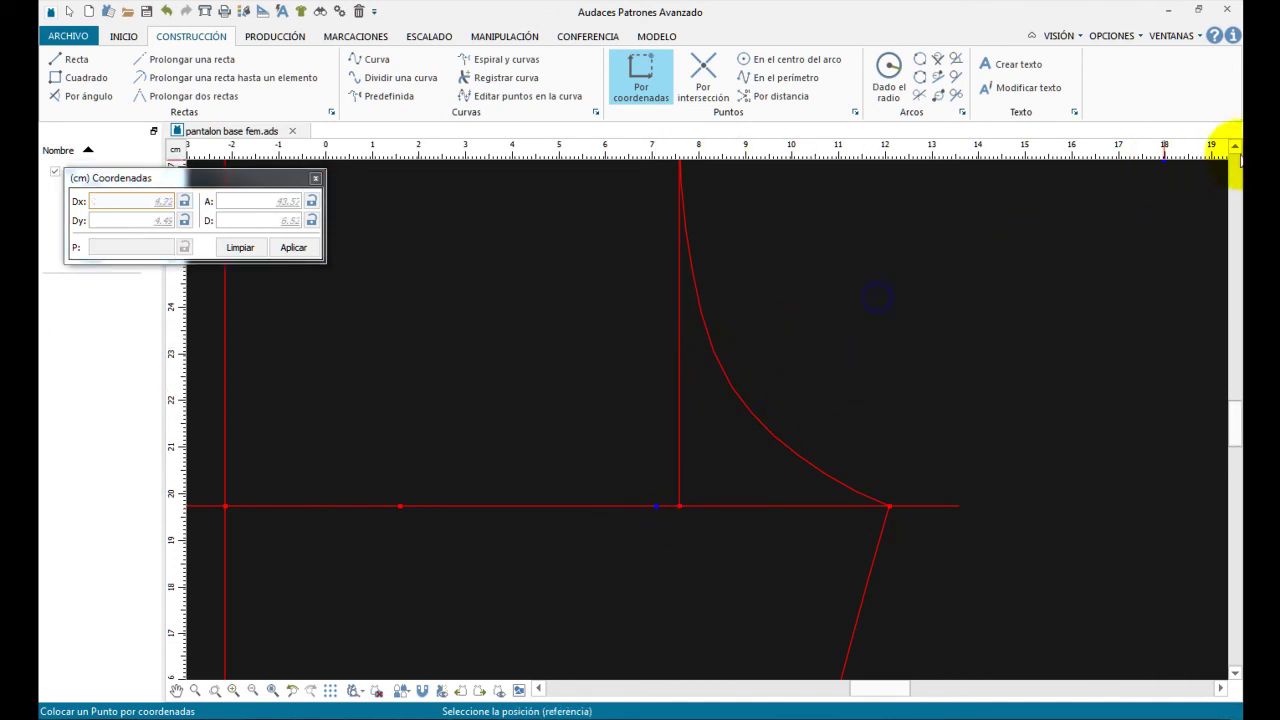
Place a point on the waist line 3 cm inward from the rectangle's upper corner on the crotch side.
scroll(770, 311, up, 3)
scroll(729, 371, down, 2)
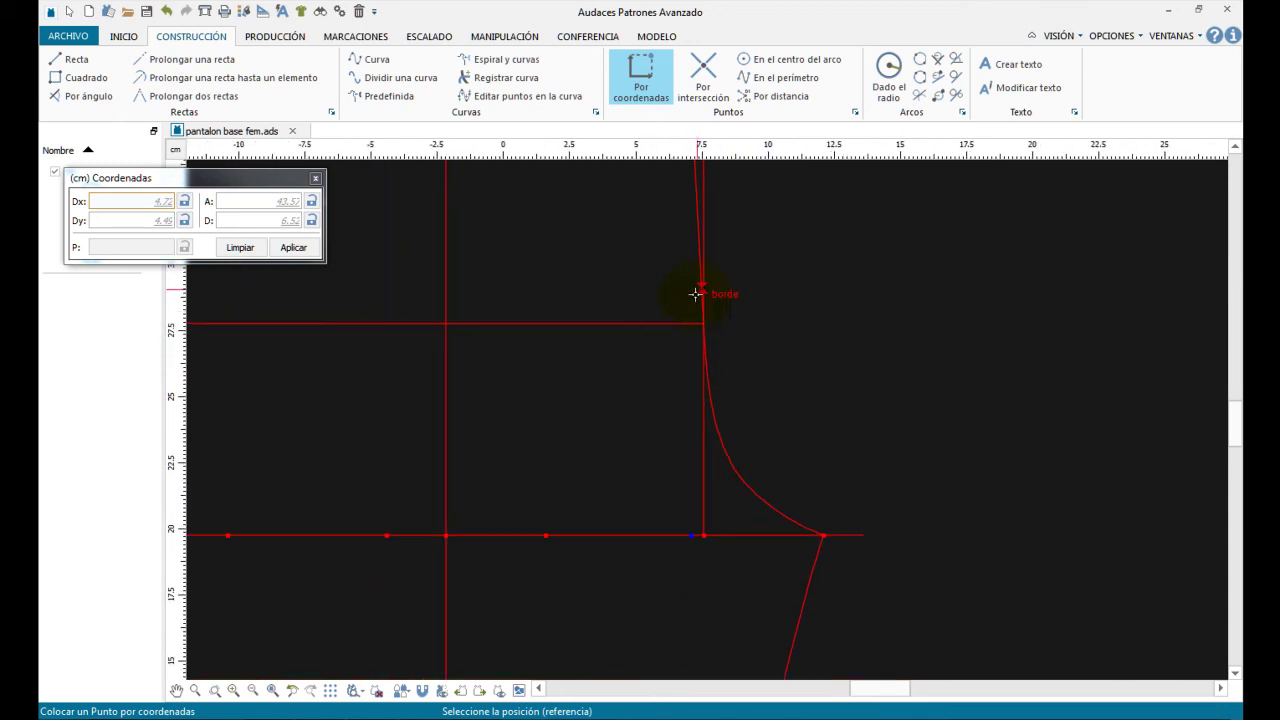
click(1235, 147)
click(1235, 147)
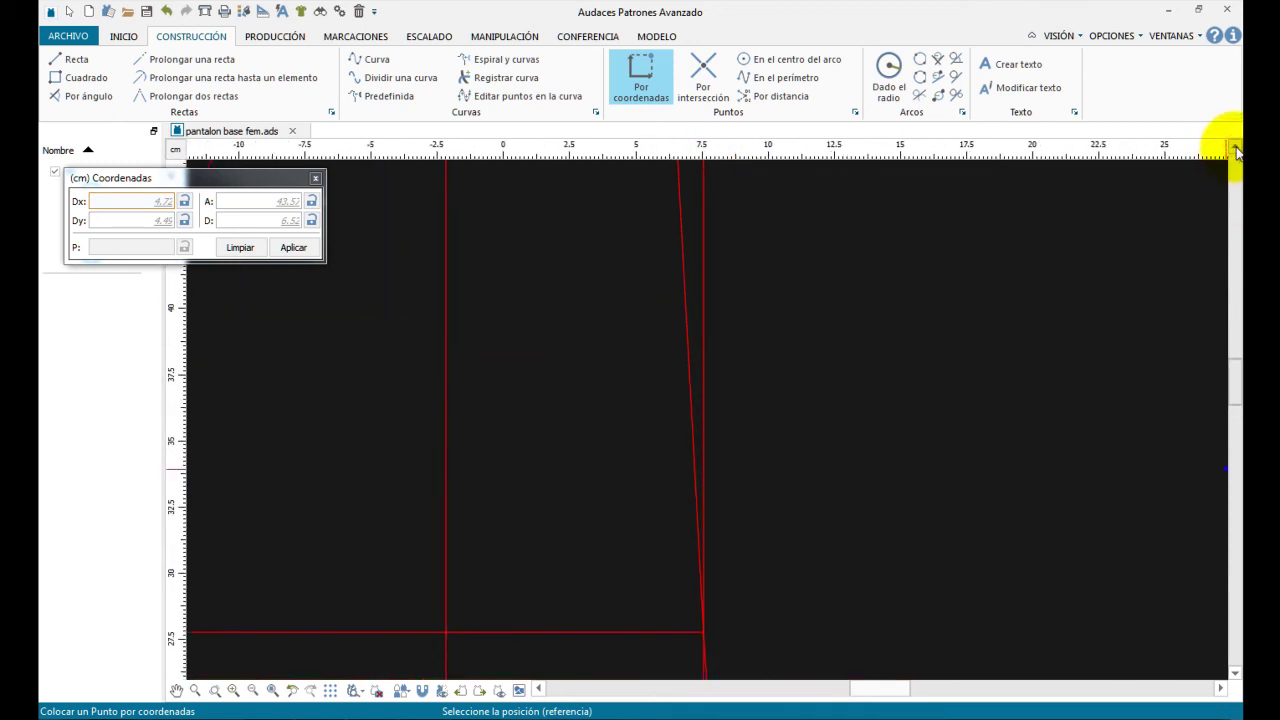
middle_drag(903, 271, 927, 347)
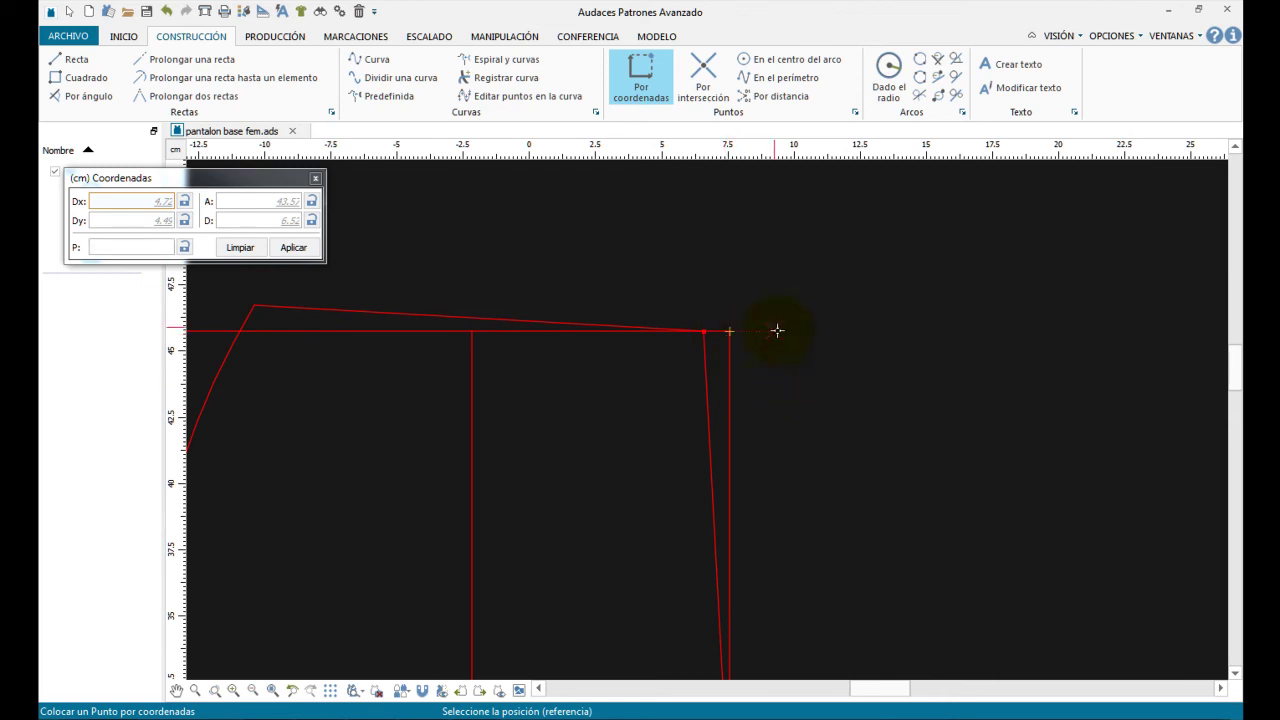
click(132, 202)
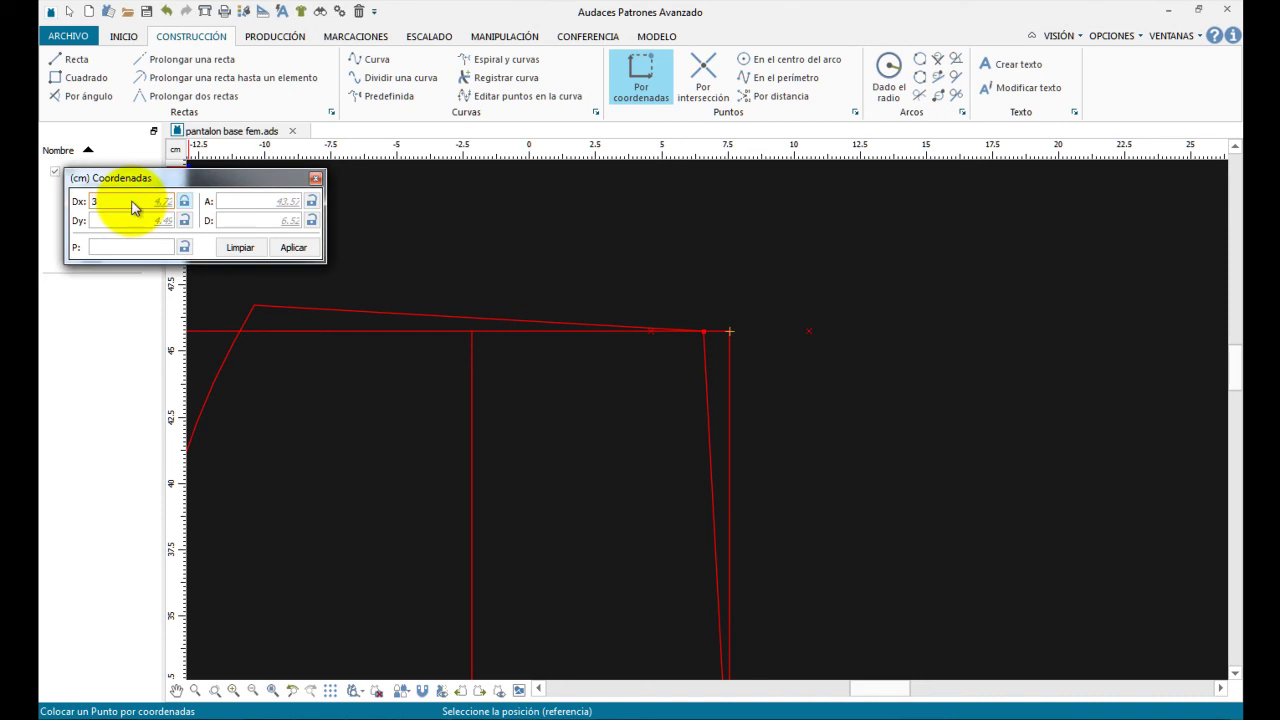
click(651, 331)
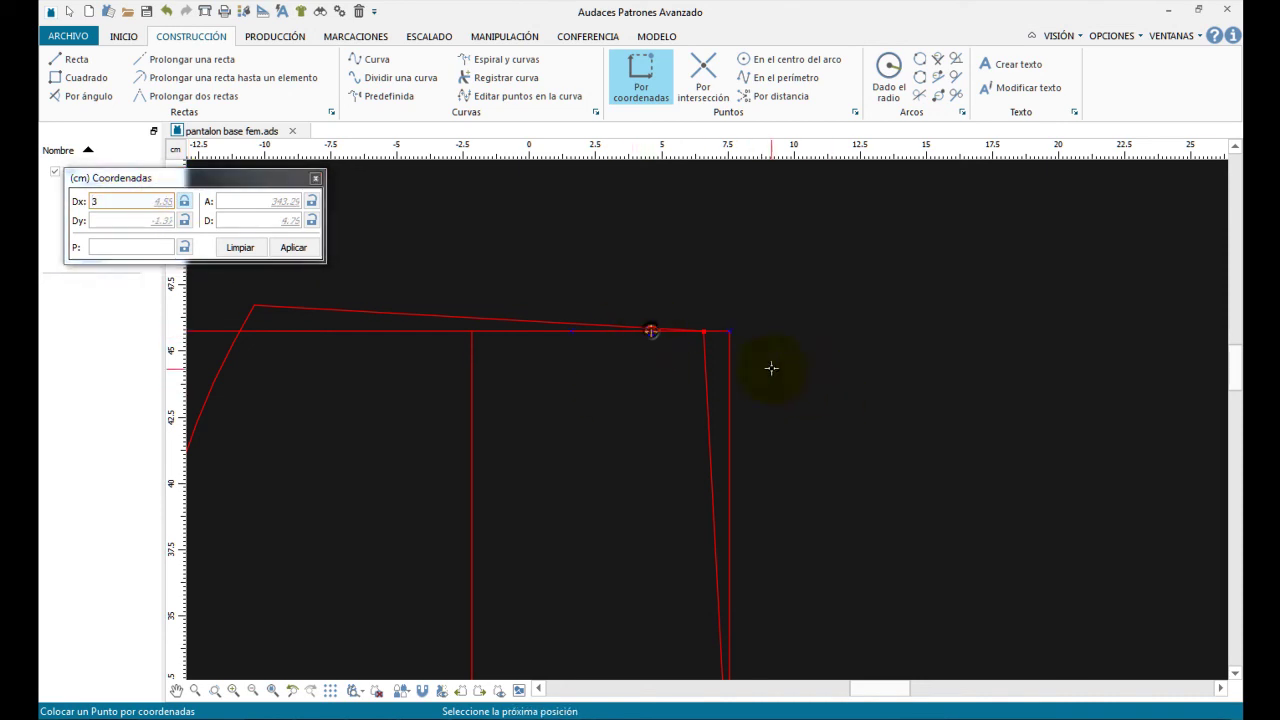
click(582, 287)
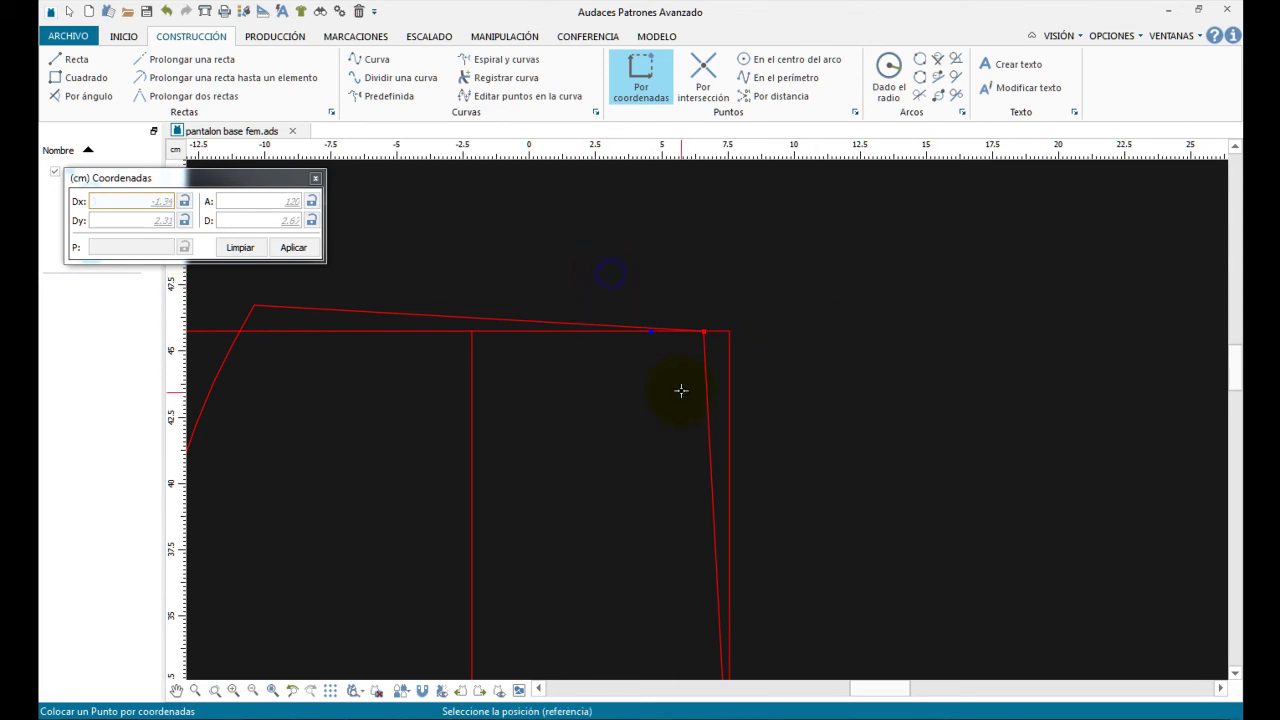
Draw the back center line through the two new blue points, extended about 3 cm above the waist line.
scroll(665, 408, up, 2)
scroll(723, 586, down, 3)
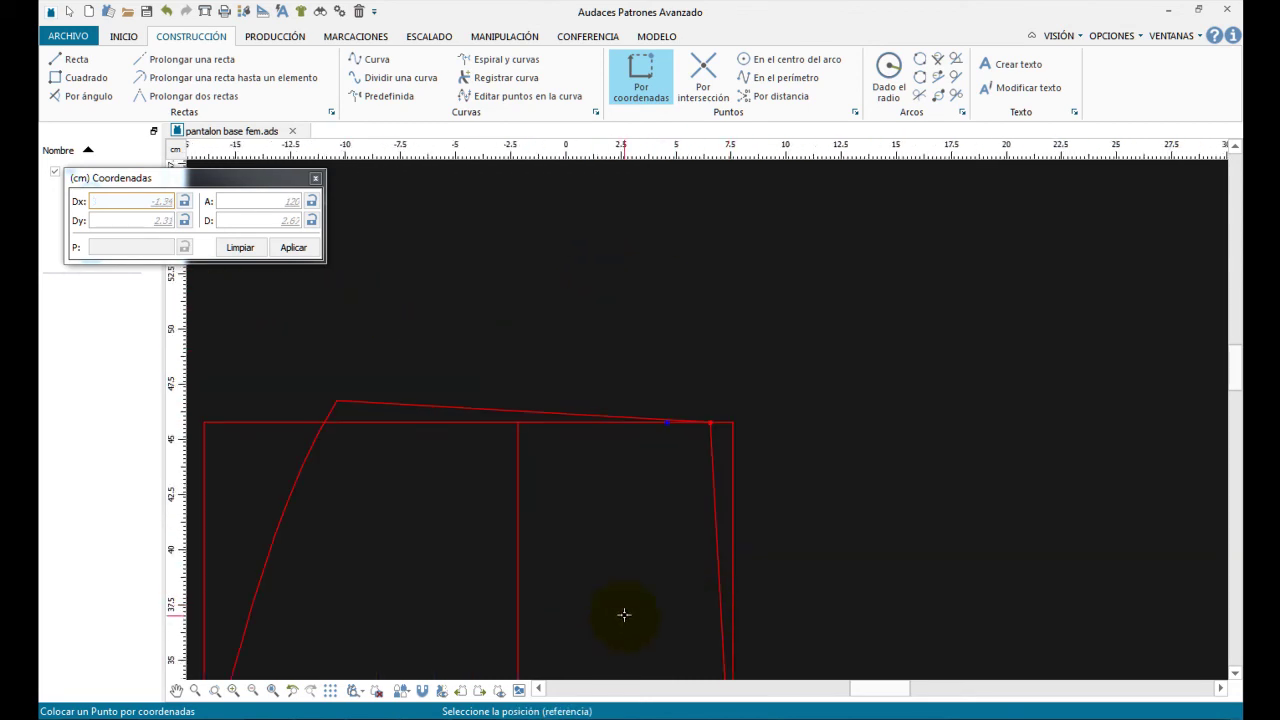
click(216, 690)
click(586, 173)
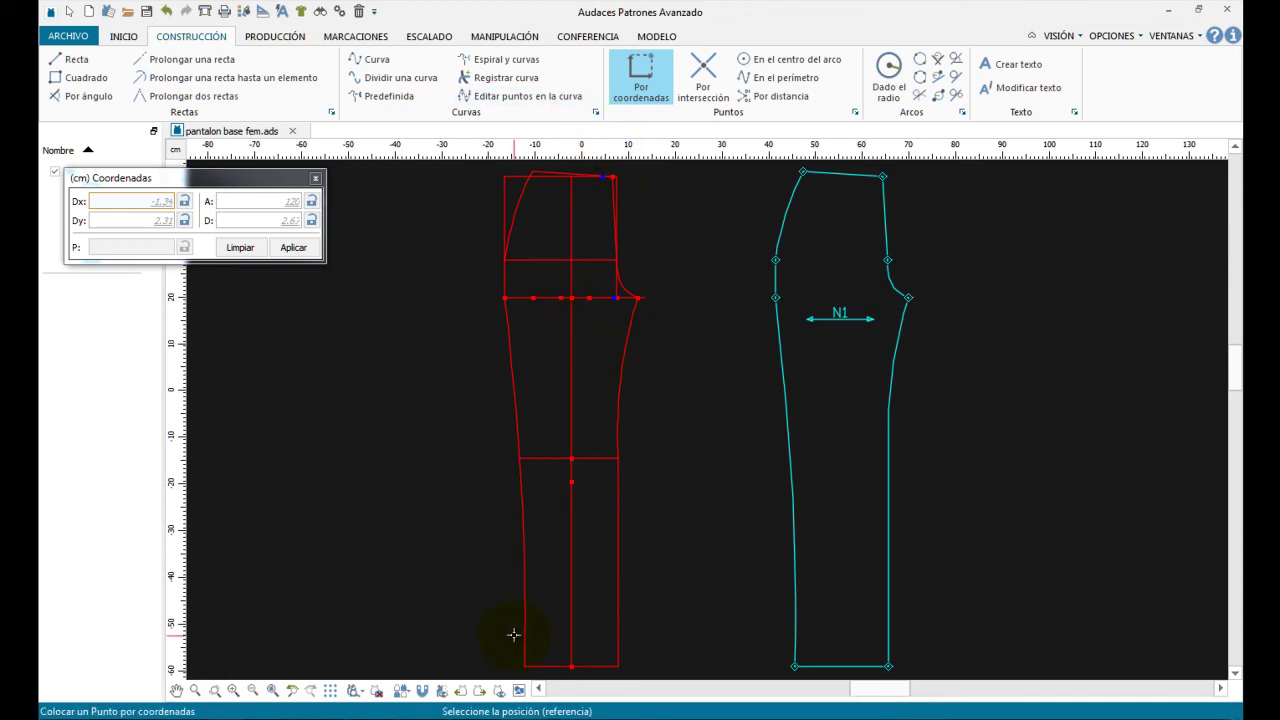
key(Escape)
scroll(571, 160, up, 6)
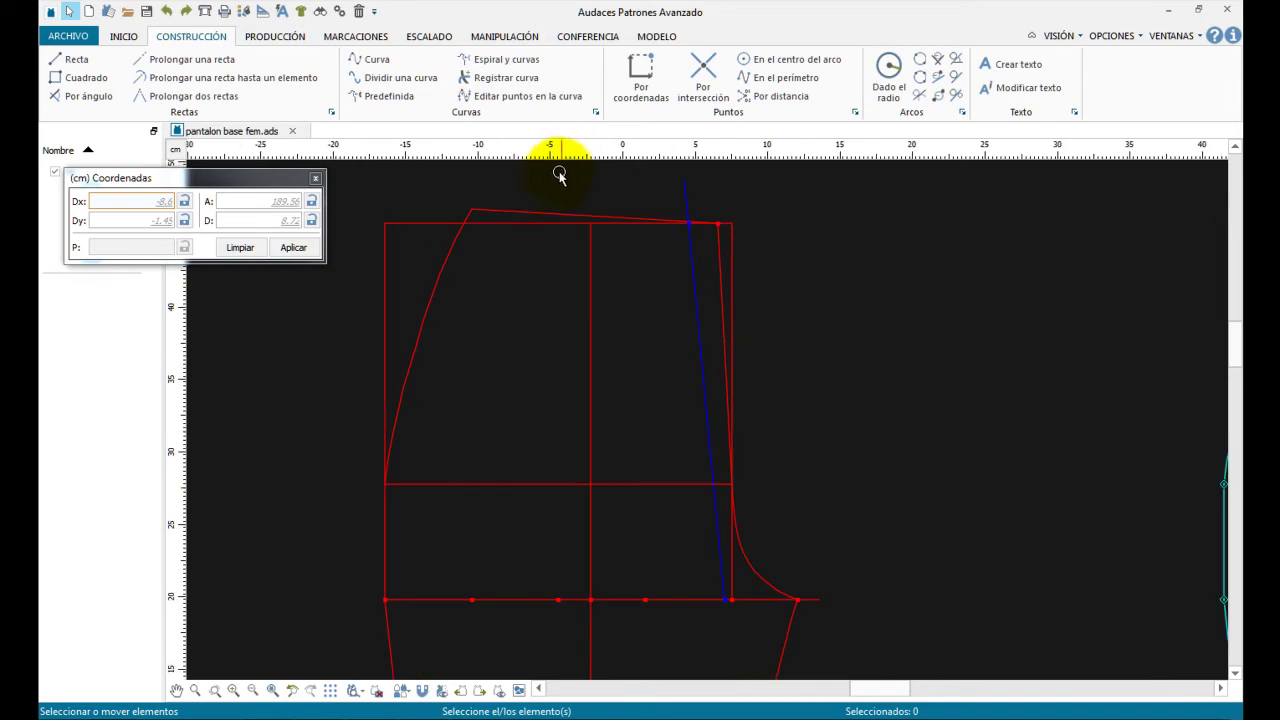
middle_drag(571, 183, 632, 212)
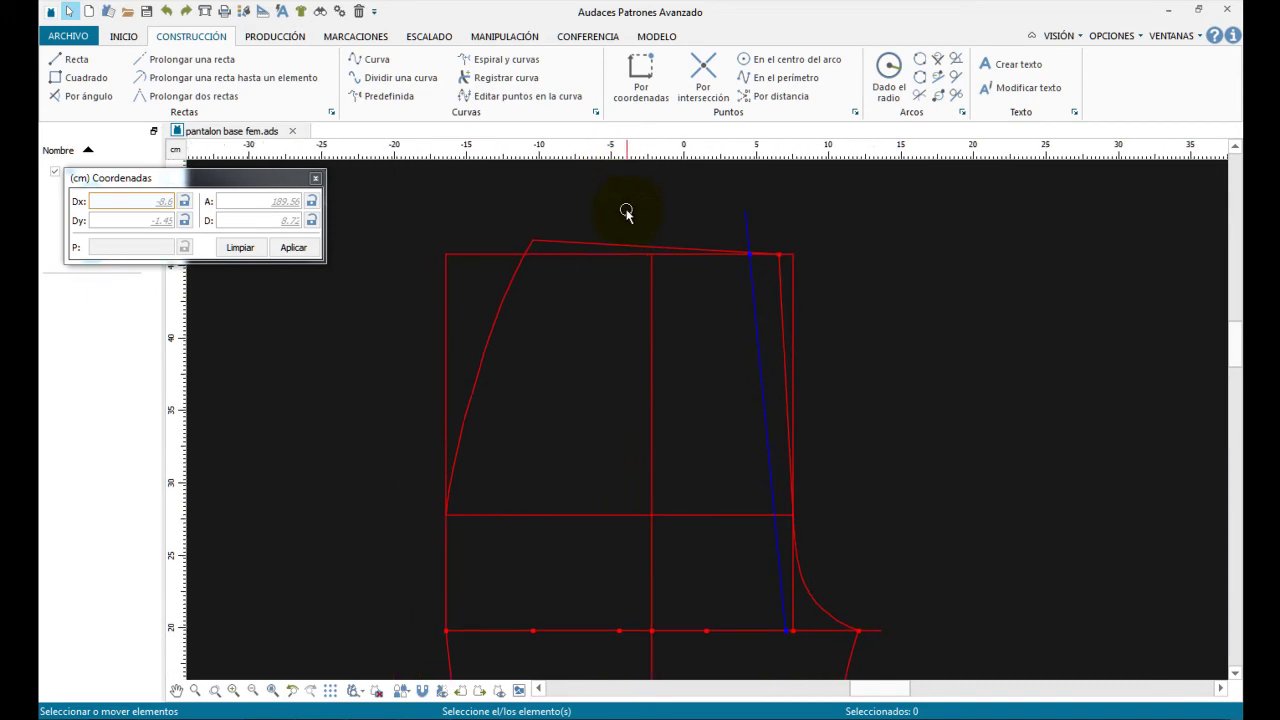
Following the Paso 3 diagram, draw the back waist curve from the center line's upper end through the front's side-waist corner and beyond the side.
key(alt+Tab)
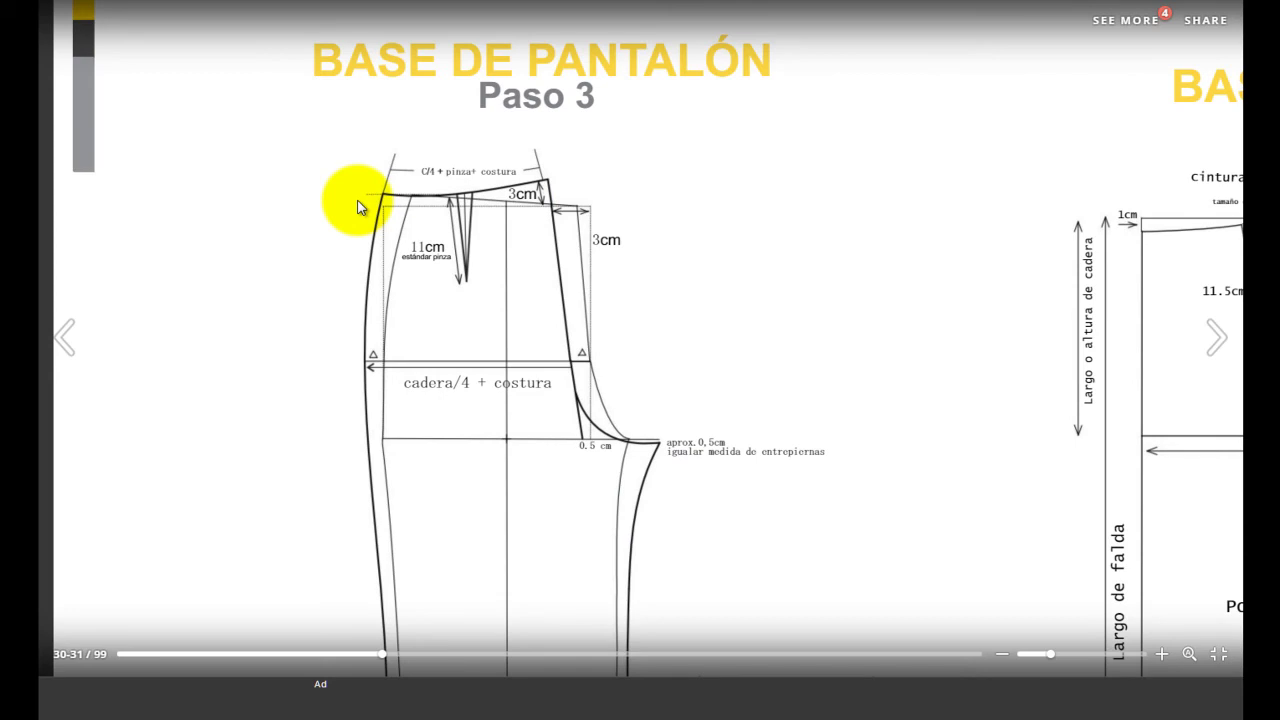
key(alt+Tab)
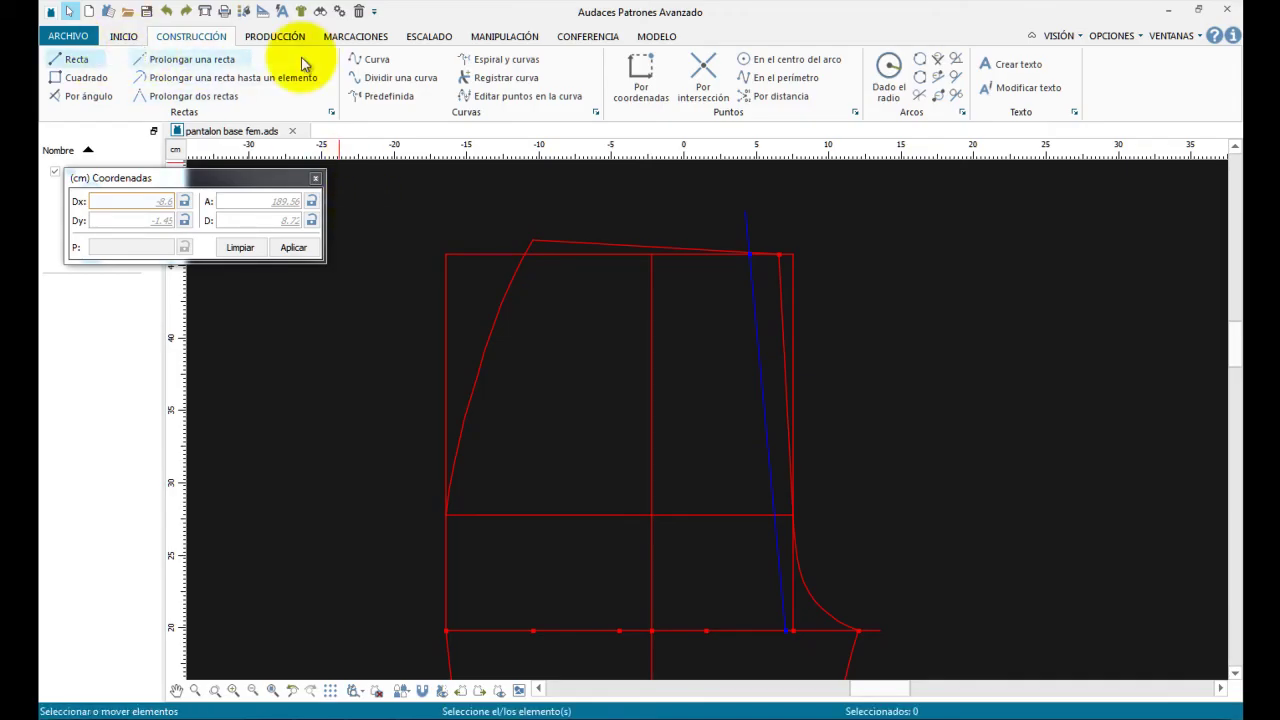
click(352, 63)
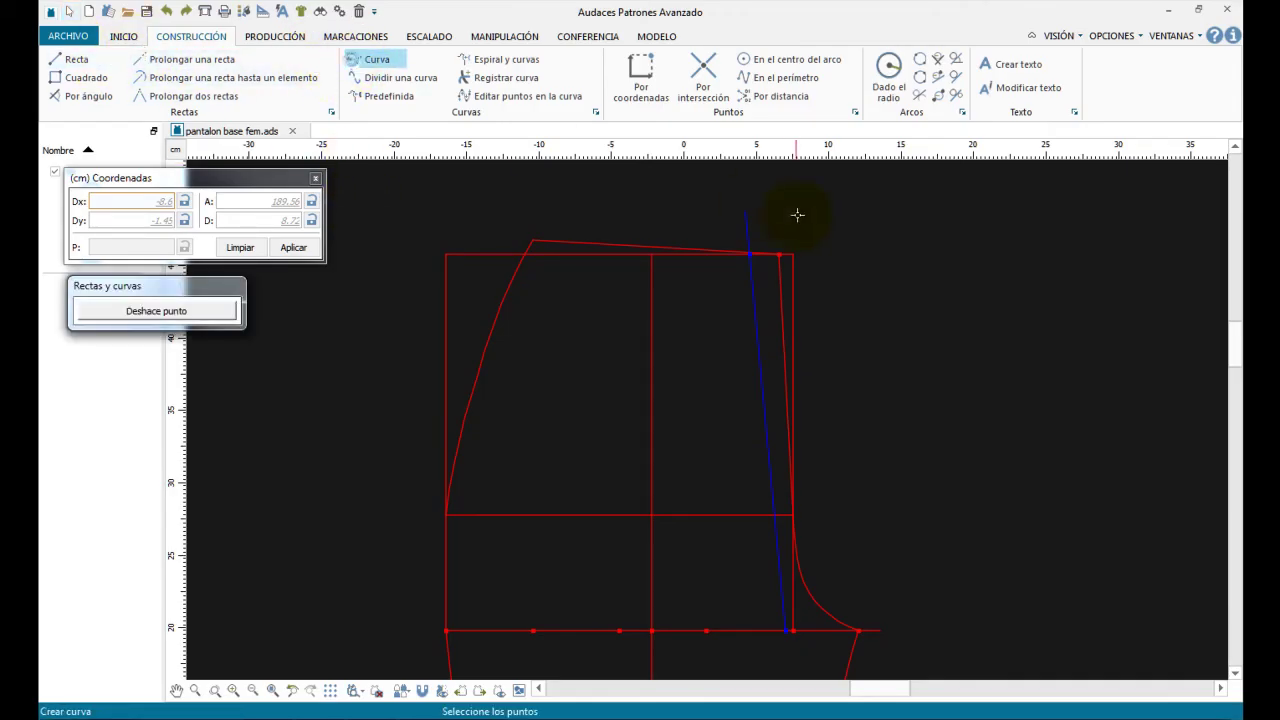
click(746, 212)
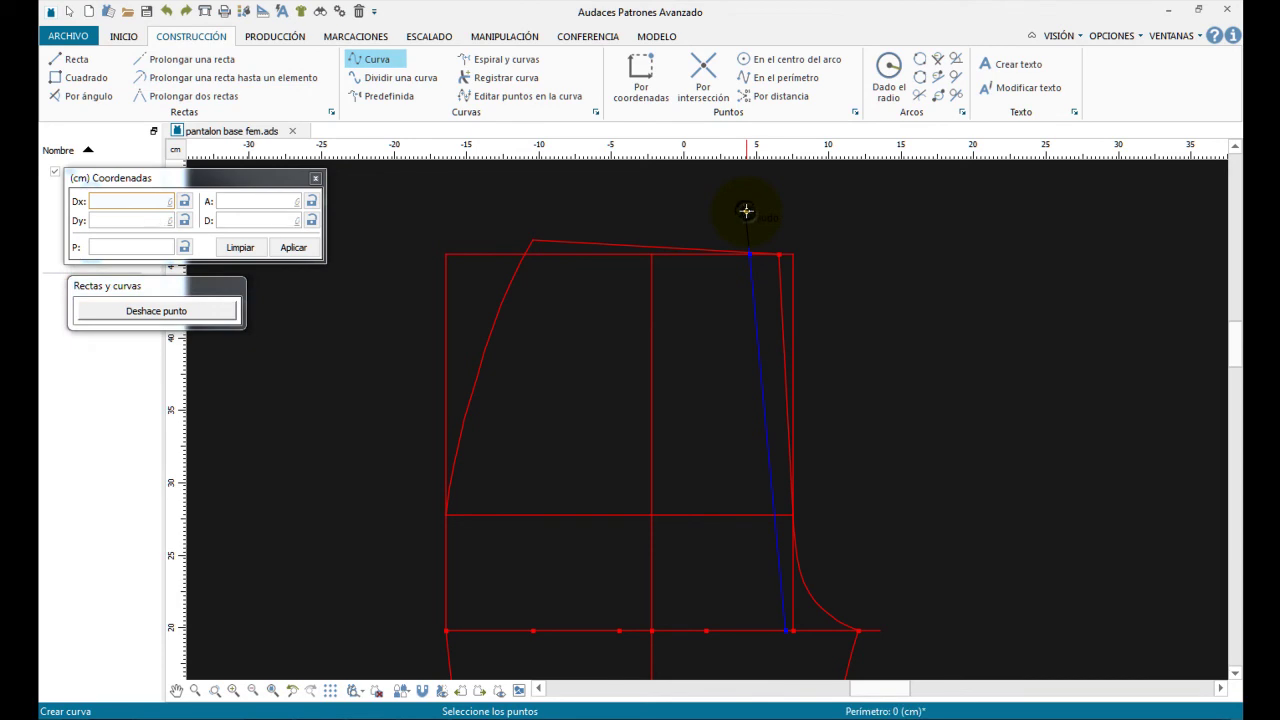
click(535, 240)
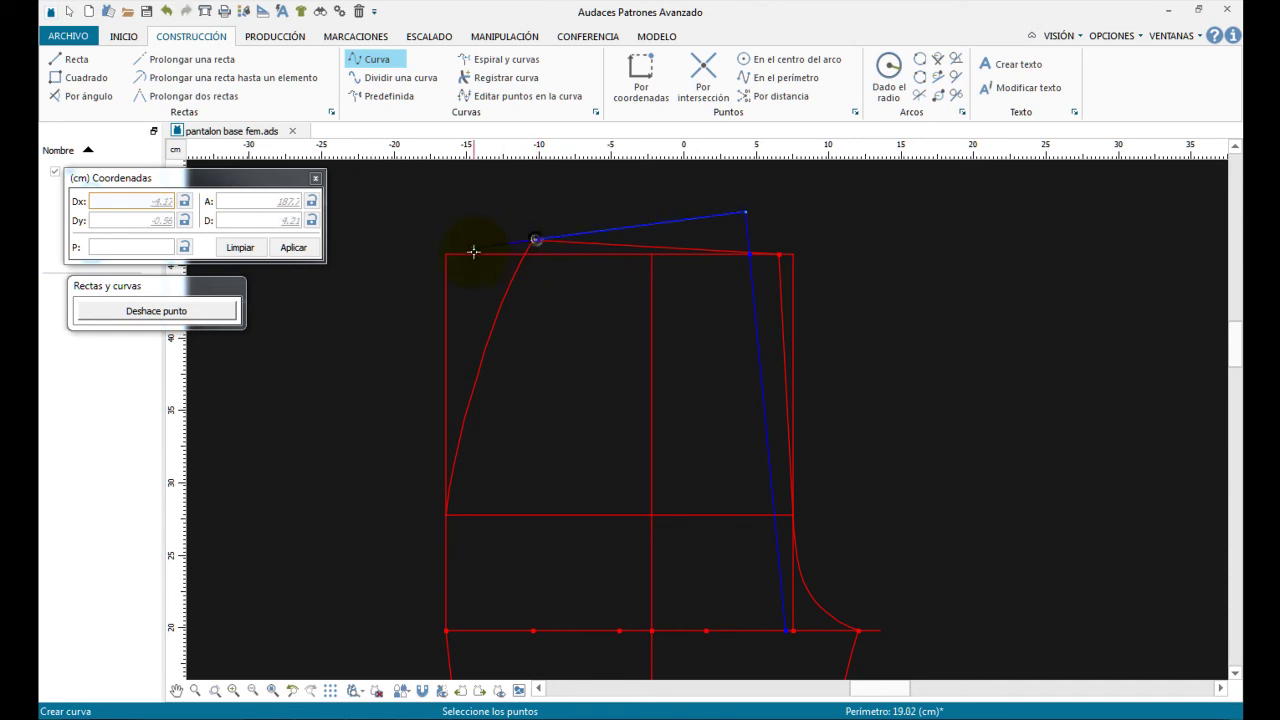
click(386, 237)
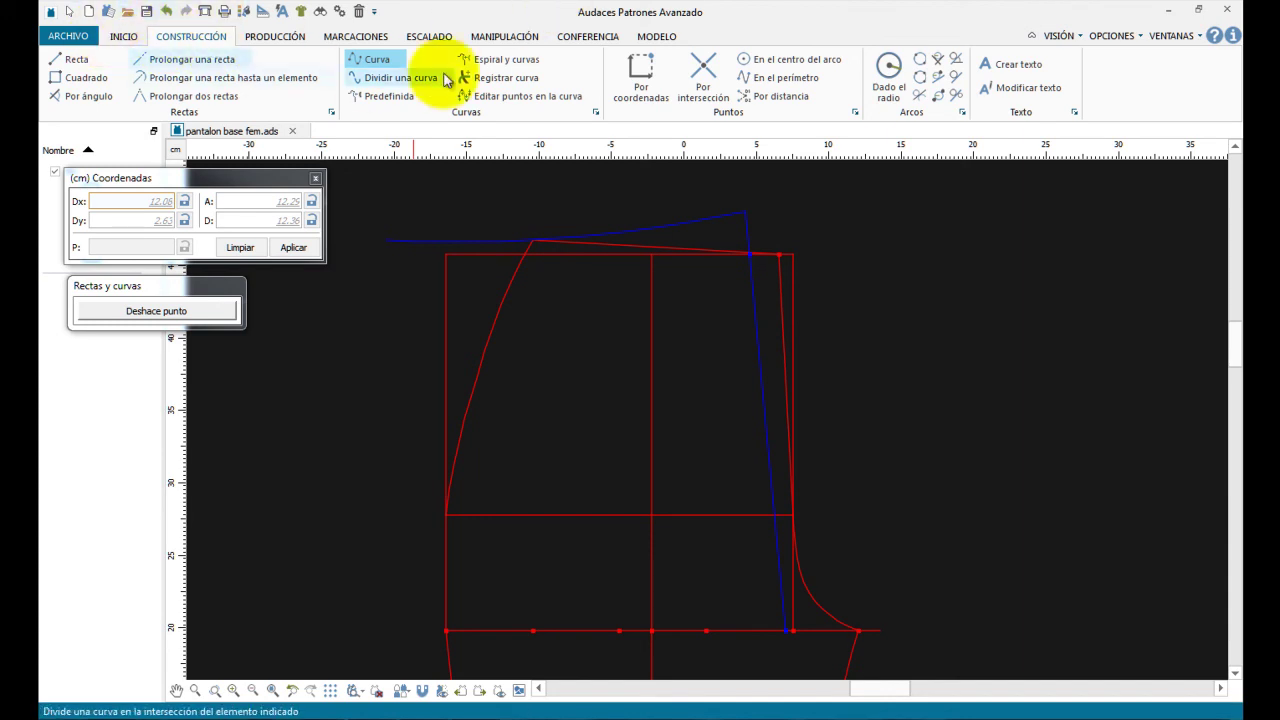
Place a point on the back waist curve at a perimeter distance of 20 cm from the center line's upper end.
click(621, 71)
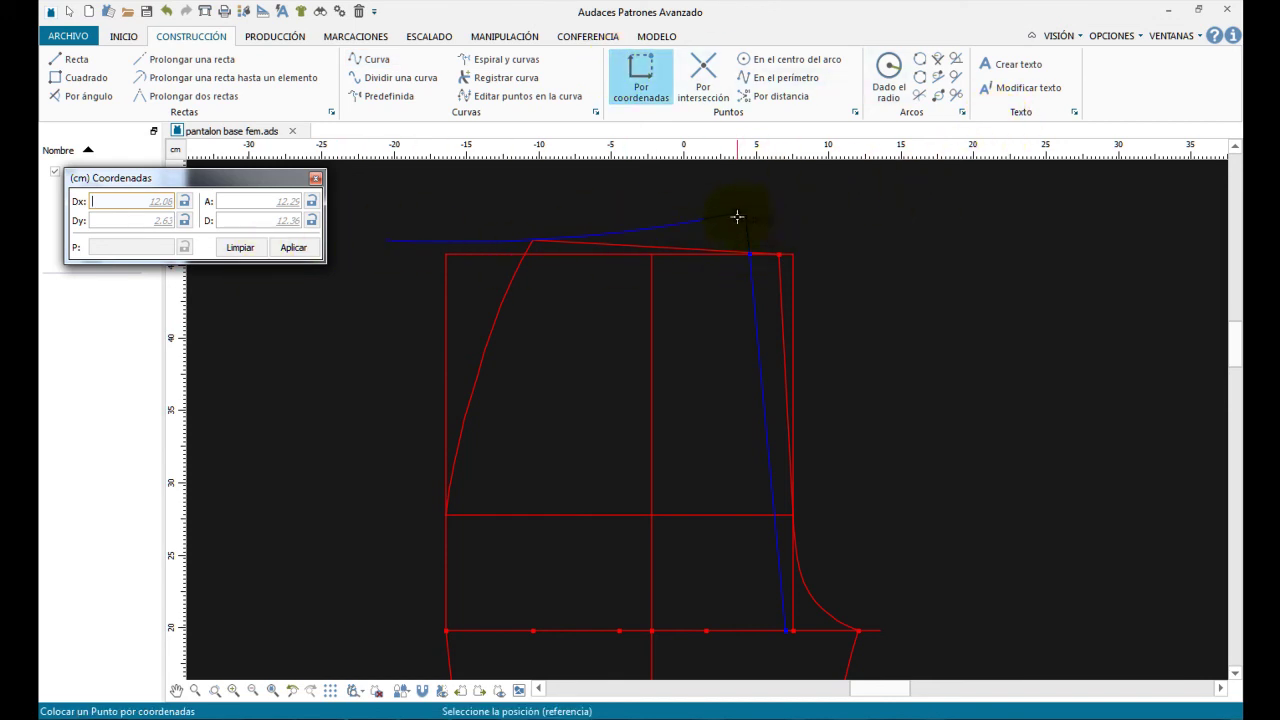
key(Return)
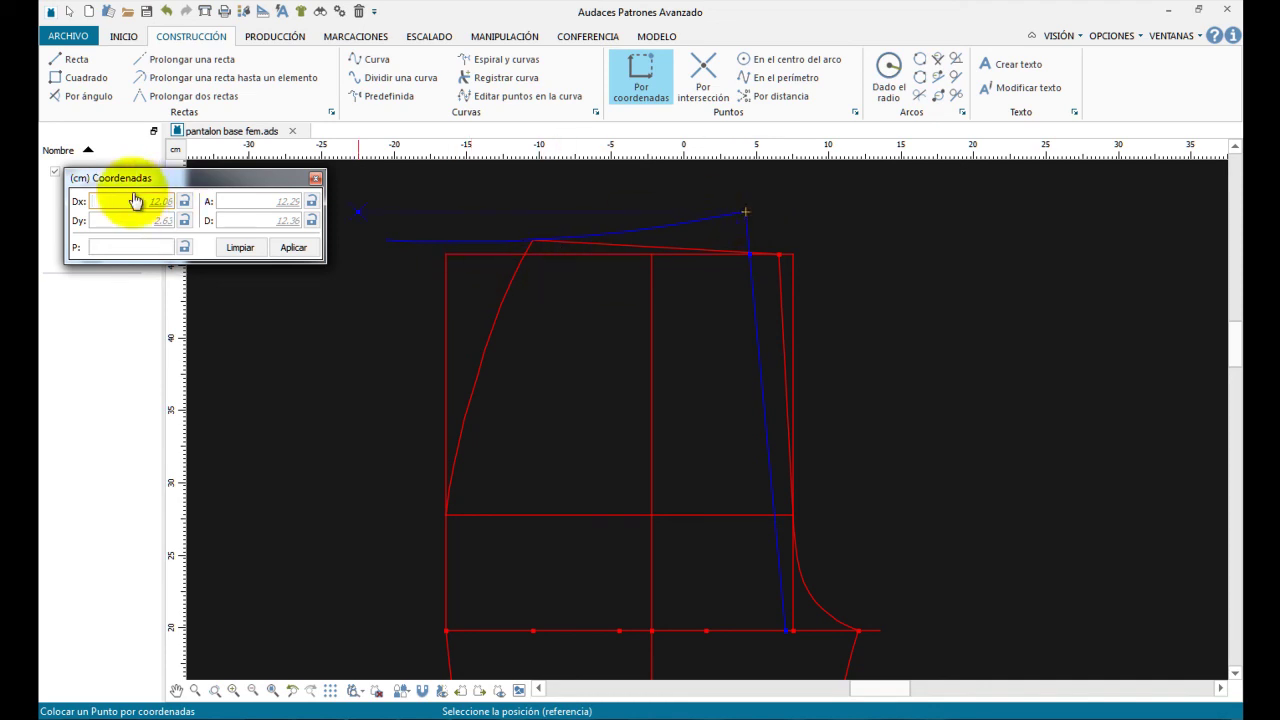
click(127, 247)
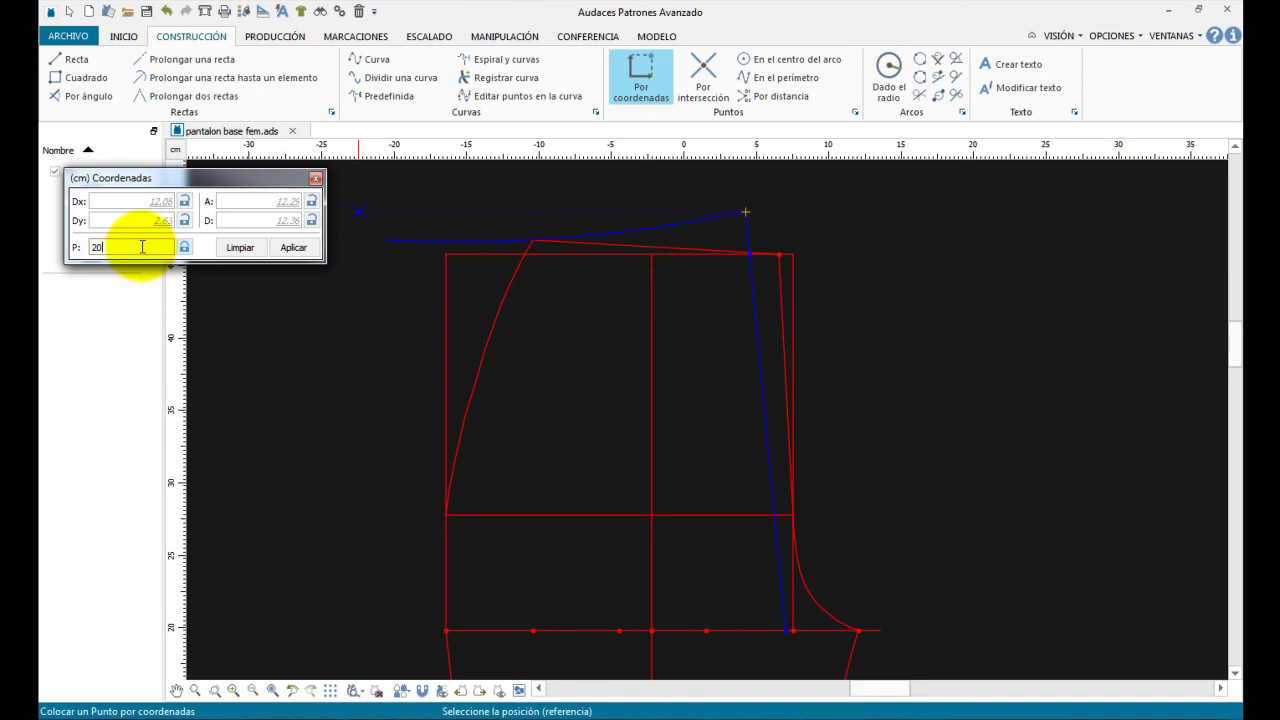
scroll(484, 224, up, 2)
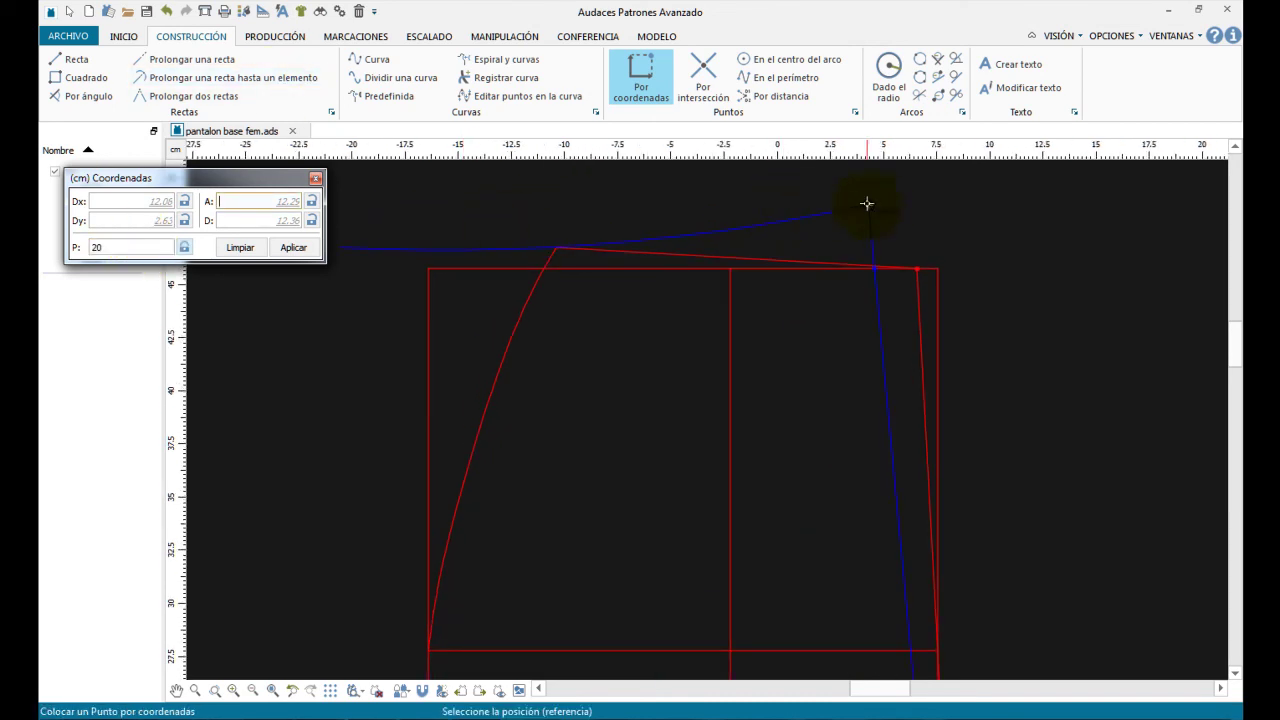
click(133, 246)
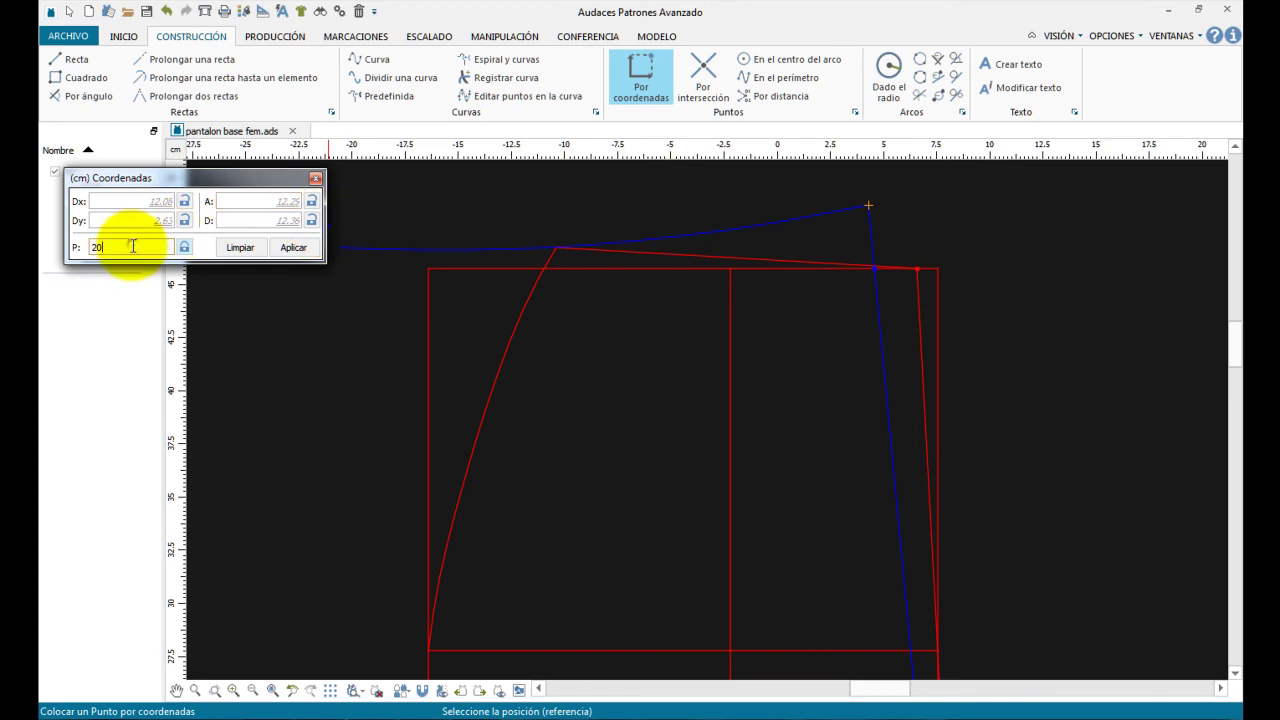
click(293, 247)
click(447, 249)
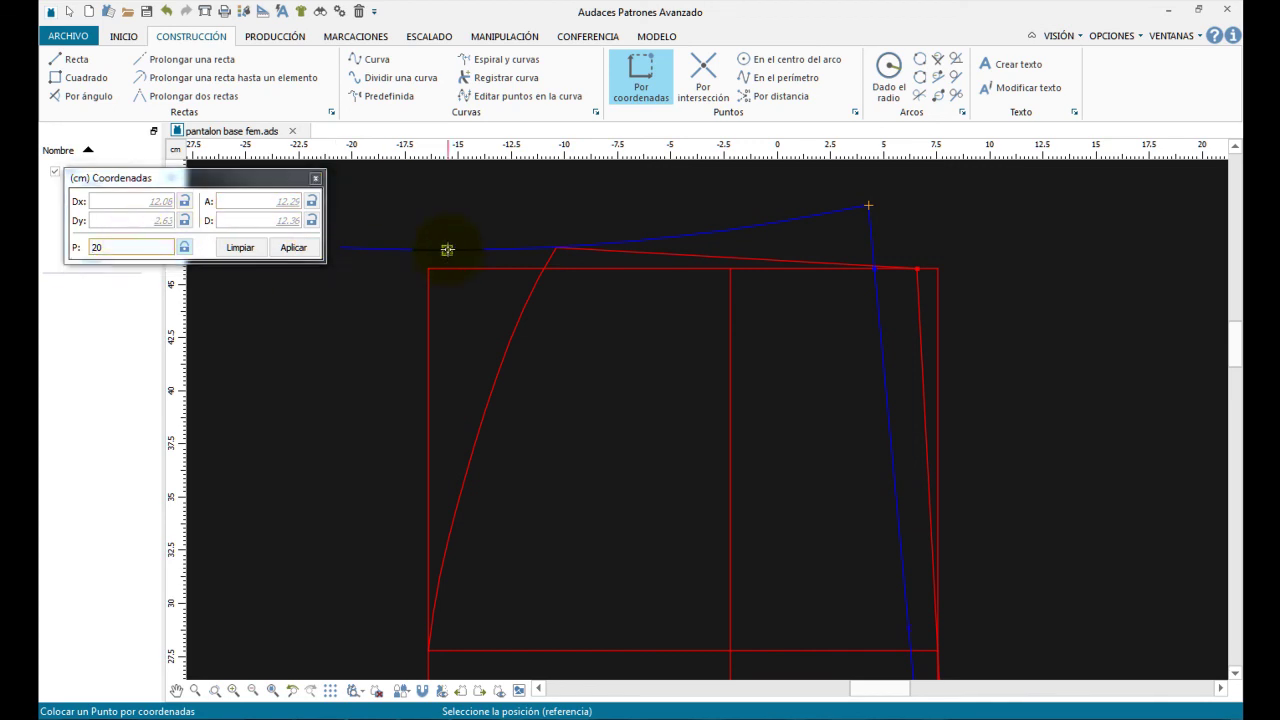
click(503, 212)
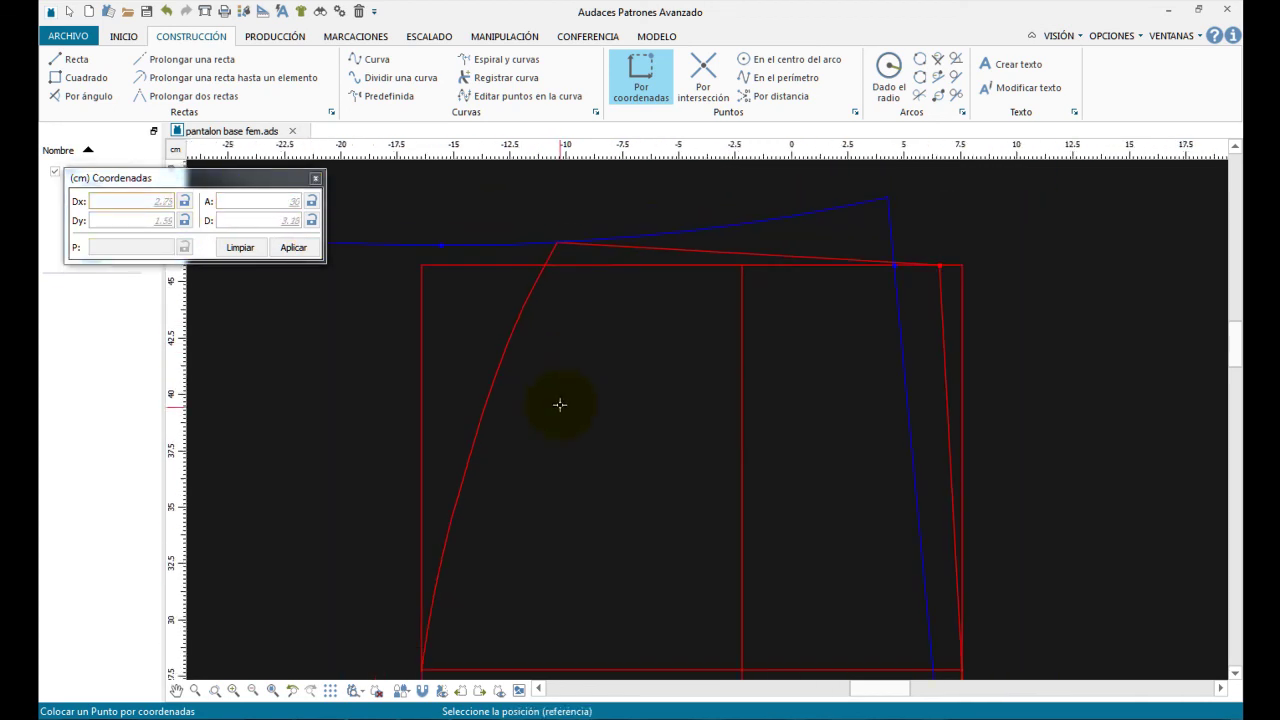
scroll(556, 432, down, 1)
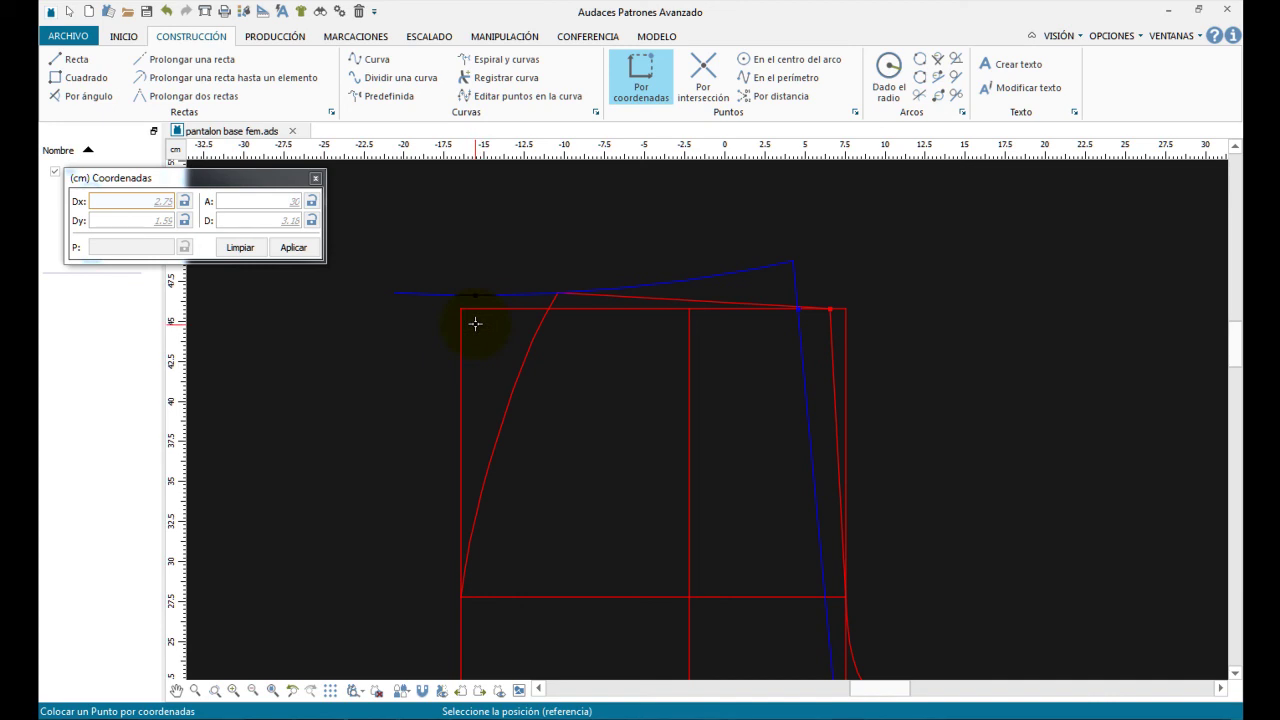
Measure the distance along the hip line between the blue back center line and the rectangle's crotch-side edge.
scroll(475, 323, down, 2)
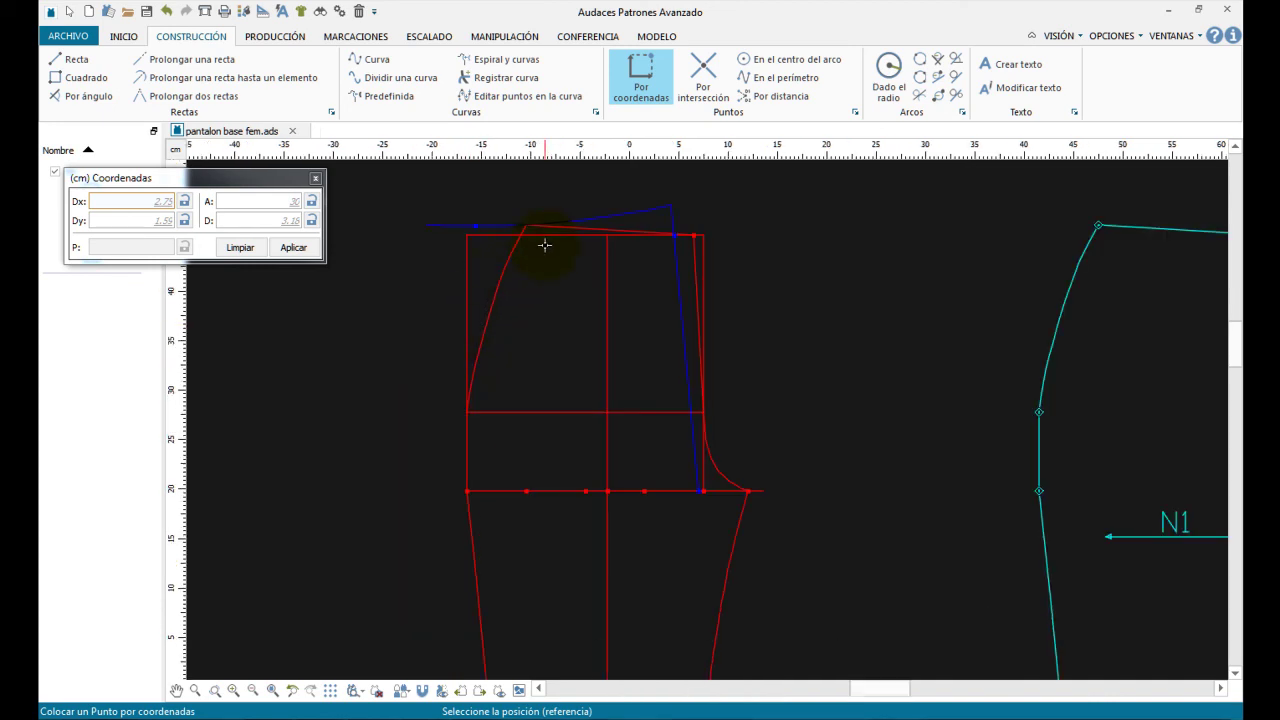
key(alt+Tab)
scroll(652, 415, up, 3)
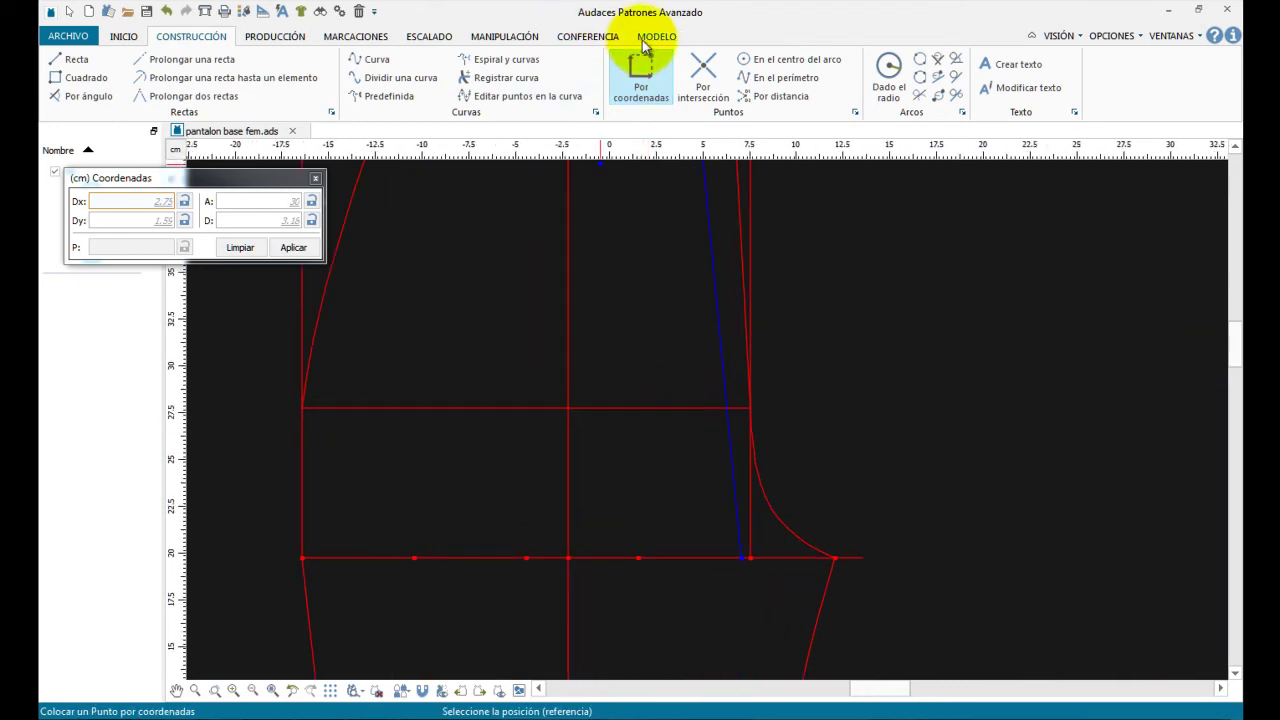
click(585, 36)
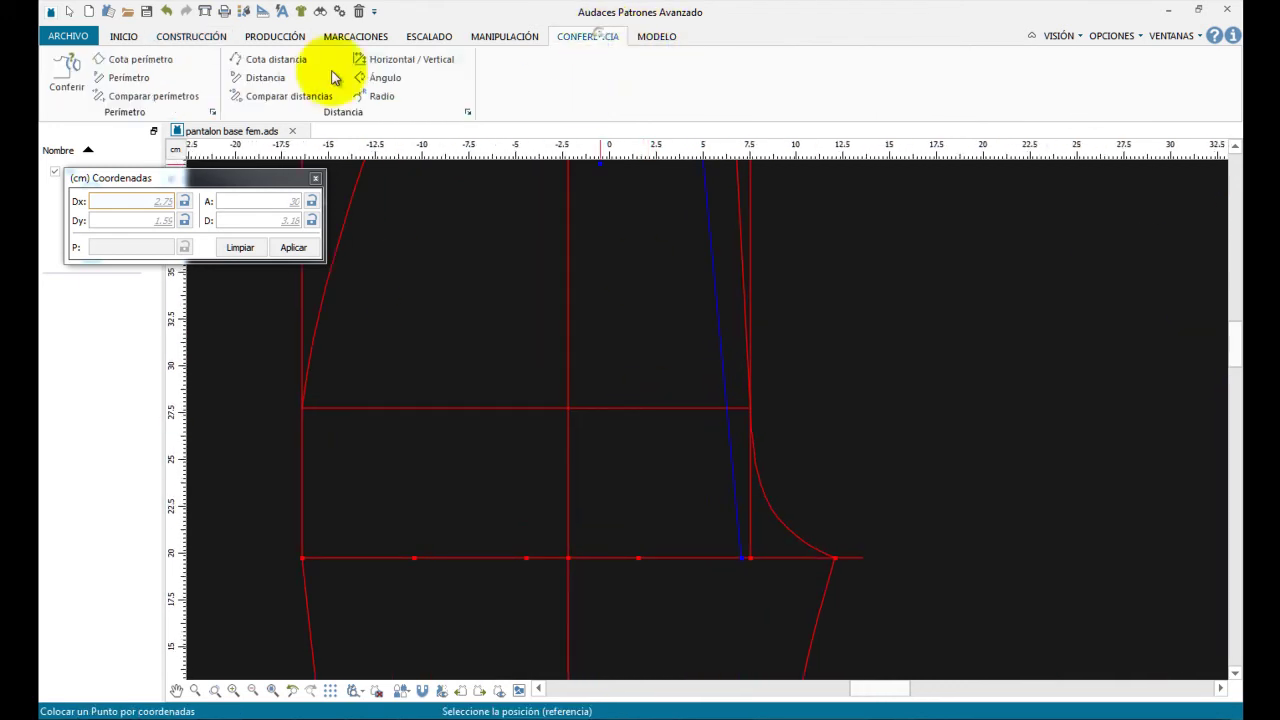
click(250, 77)
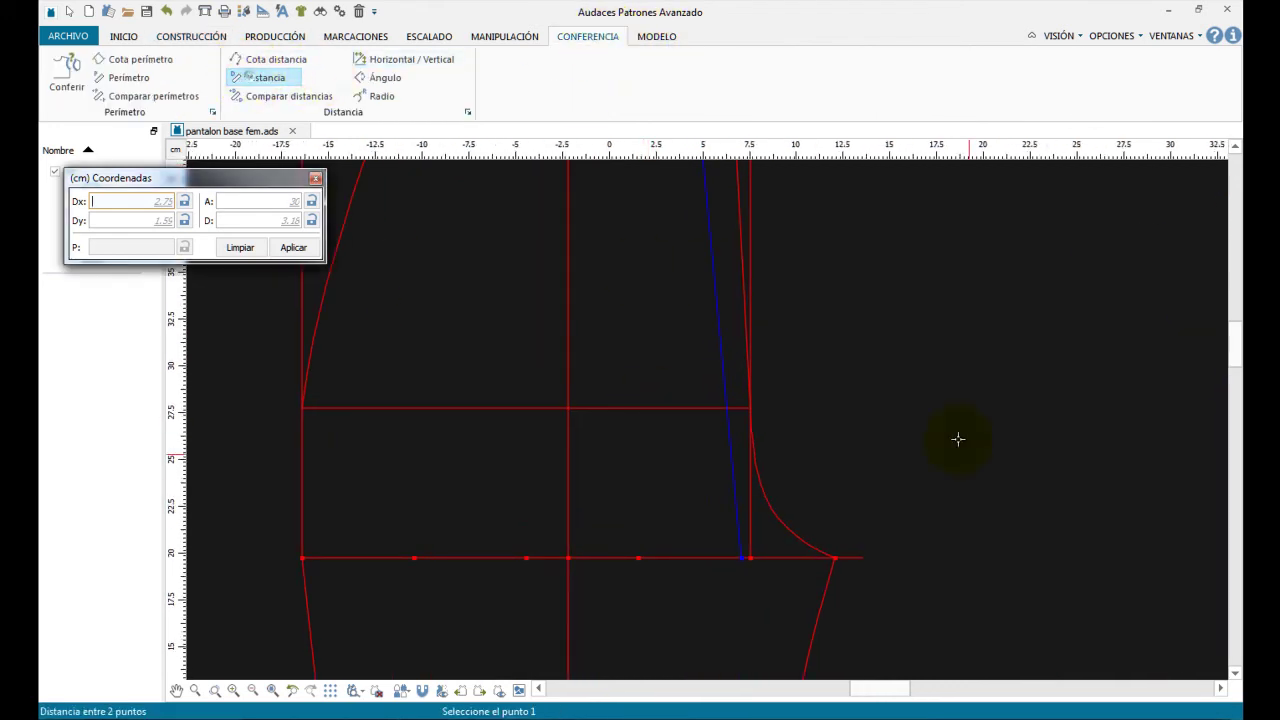
click(726, 406)
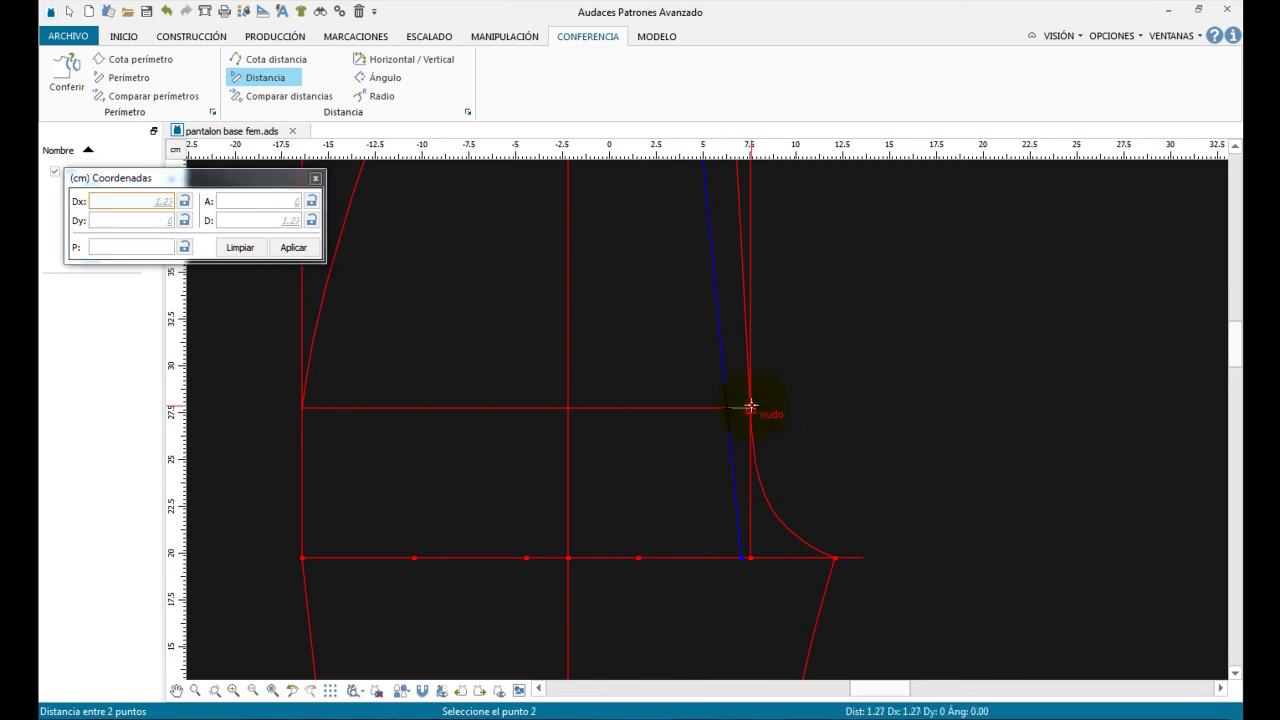
click(750, 406)
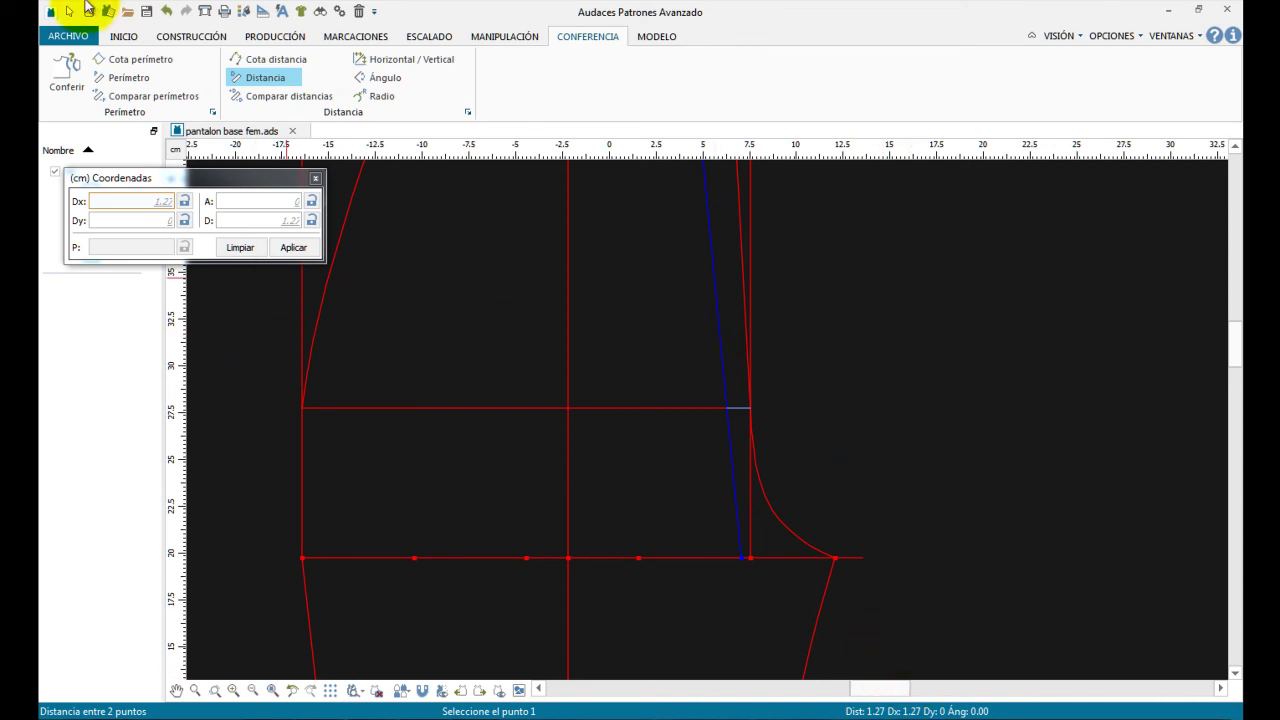
Extend the hip line 1.27 cm outward beyond the rectangle's side-seam edge.
click(192, 37)
click(175, 59)
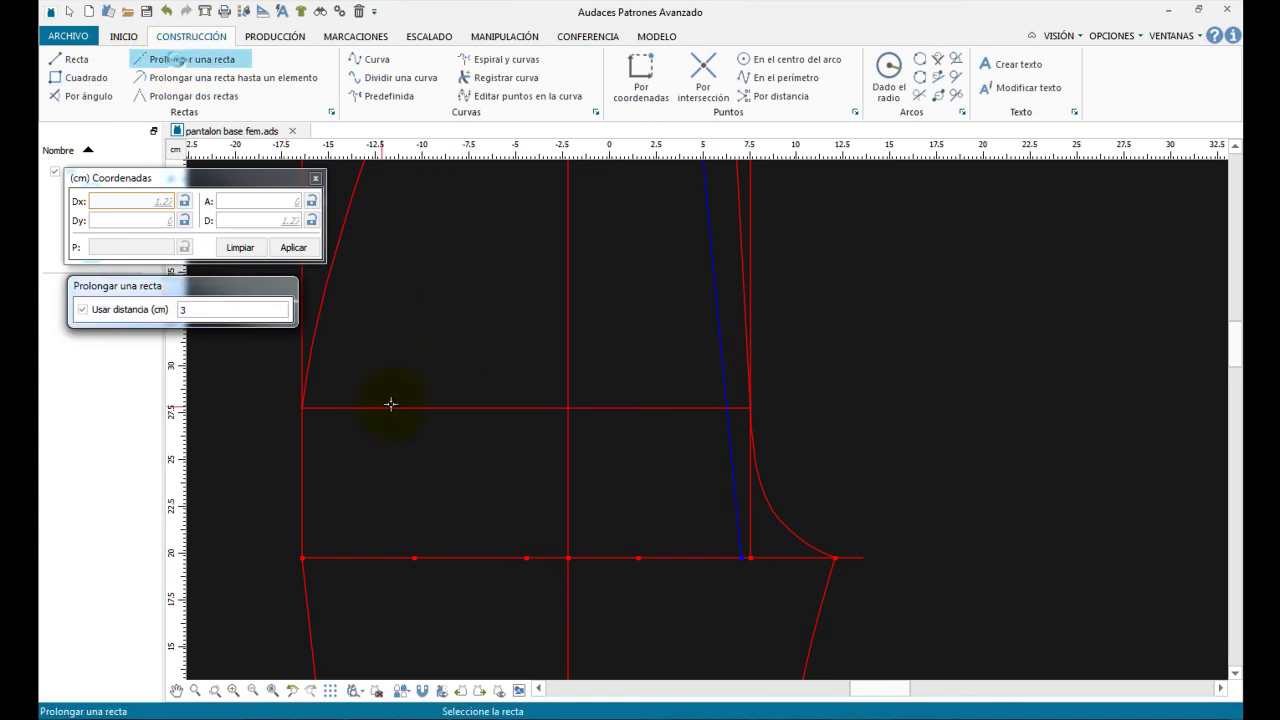
double_click(194, 310)
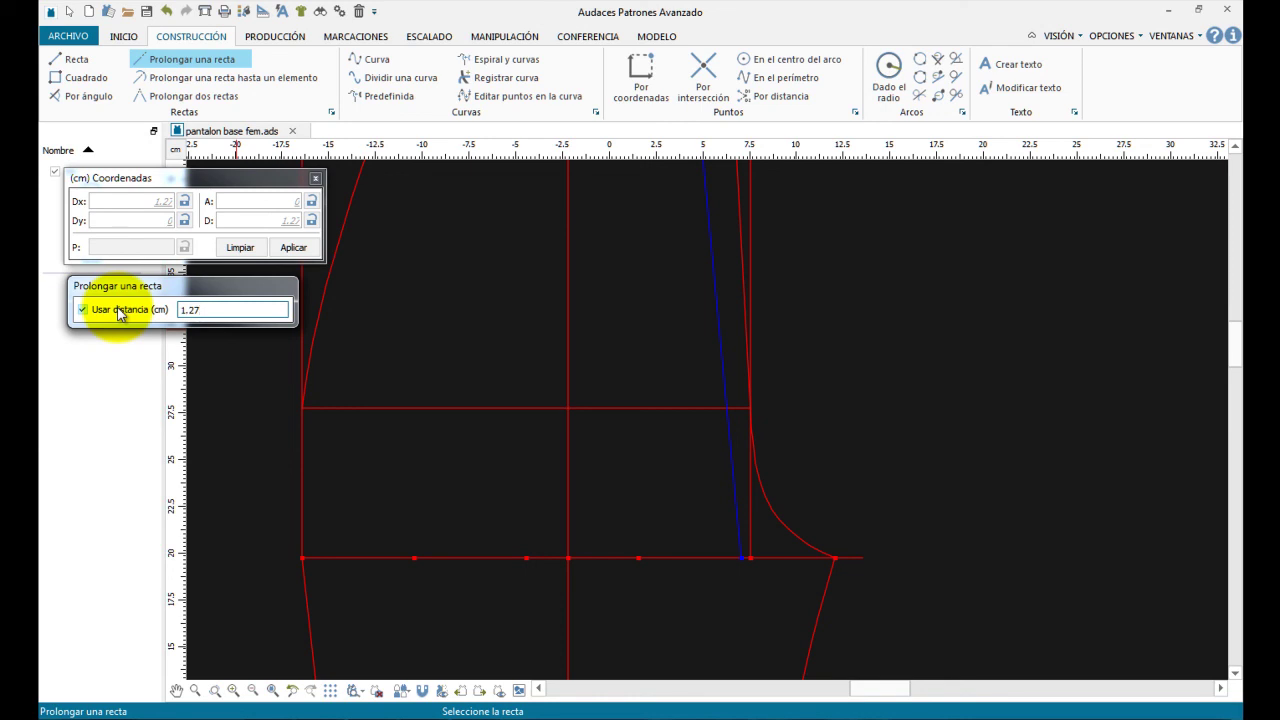
click(328, 406)
click(262, 404)
right_click(275, 376)
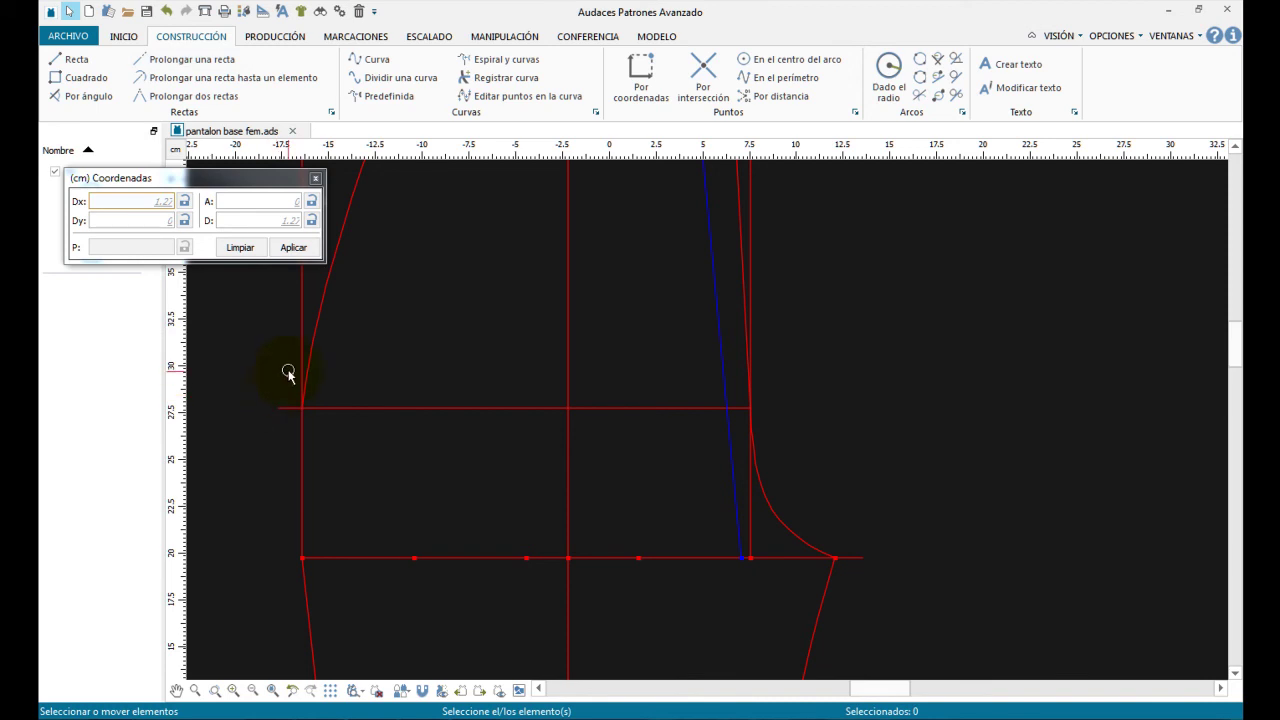
scroll(554, 409, down, 3)
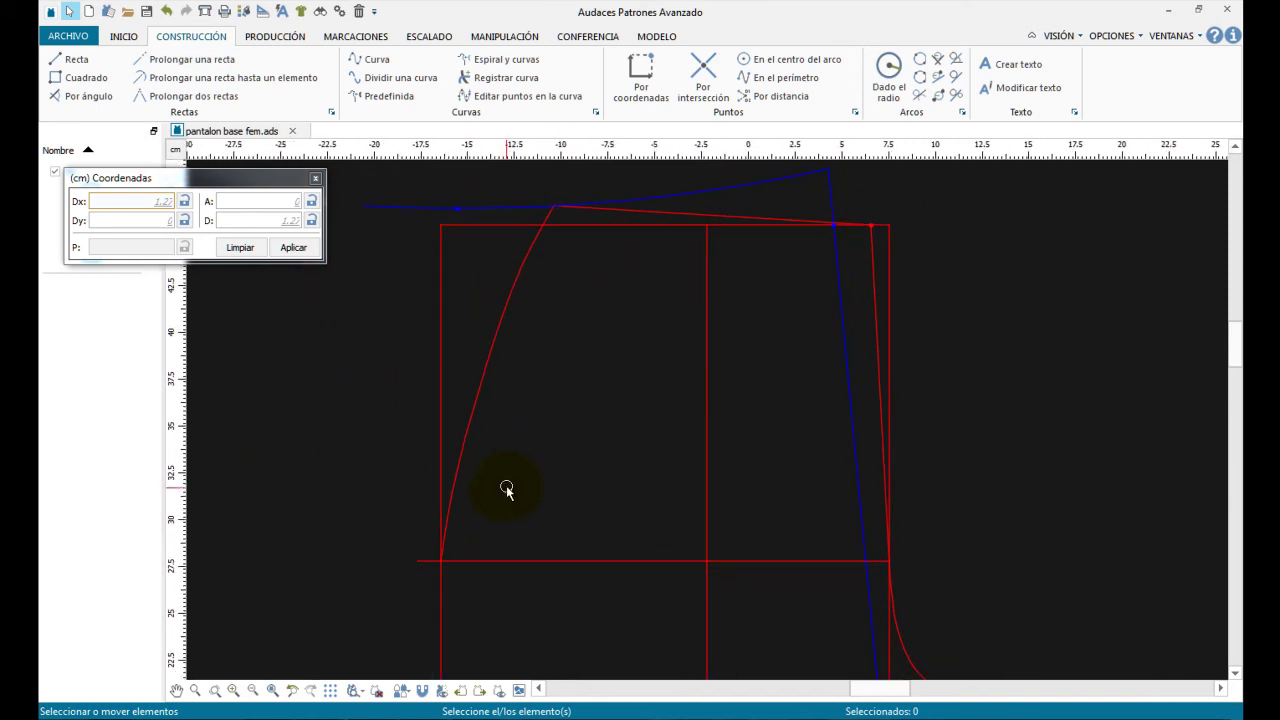
Examine the Paso 3 diagram for the back's side shape and the widening at the knee and hem.
key(alt+Tab)
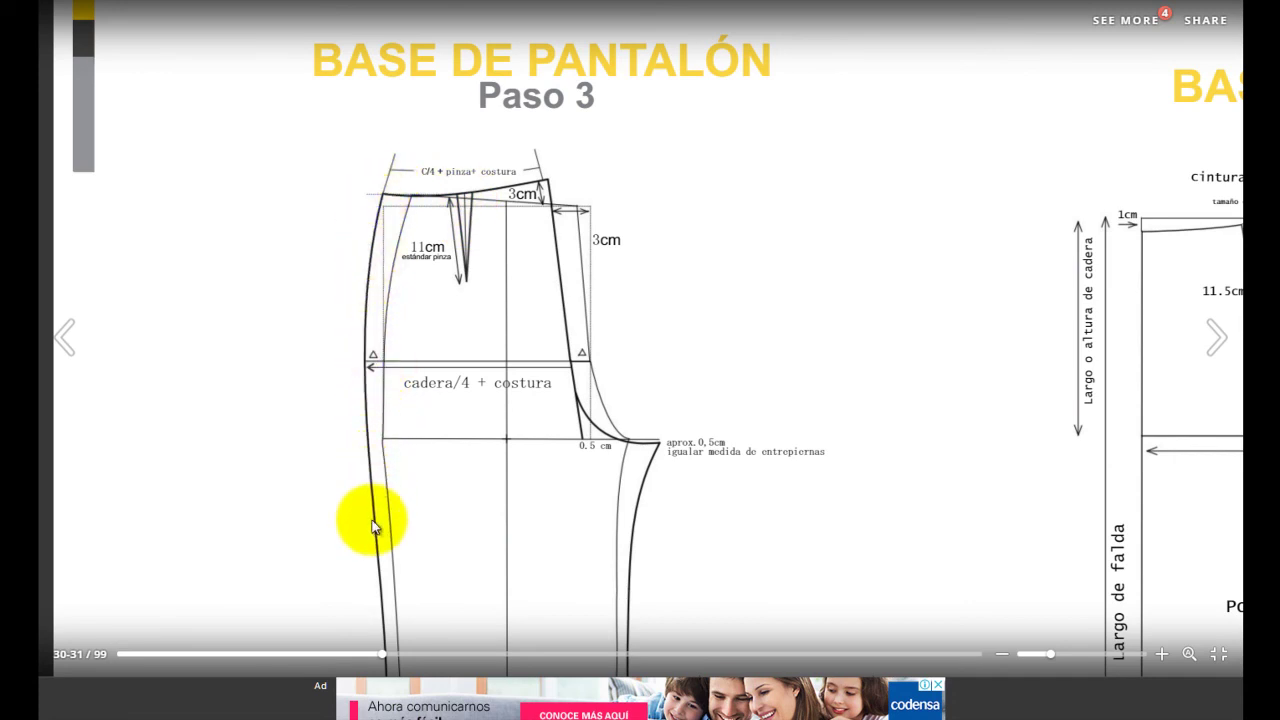
key(alt+Tab)
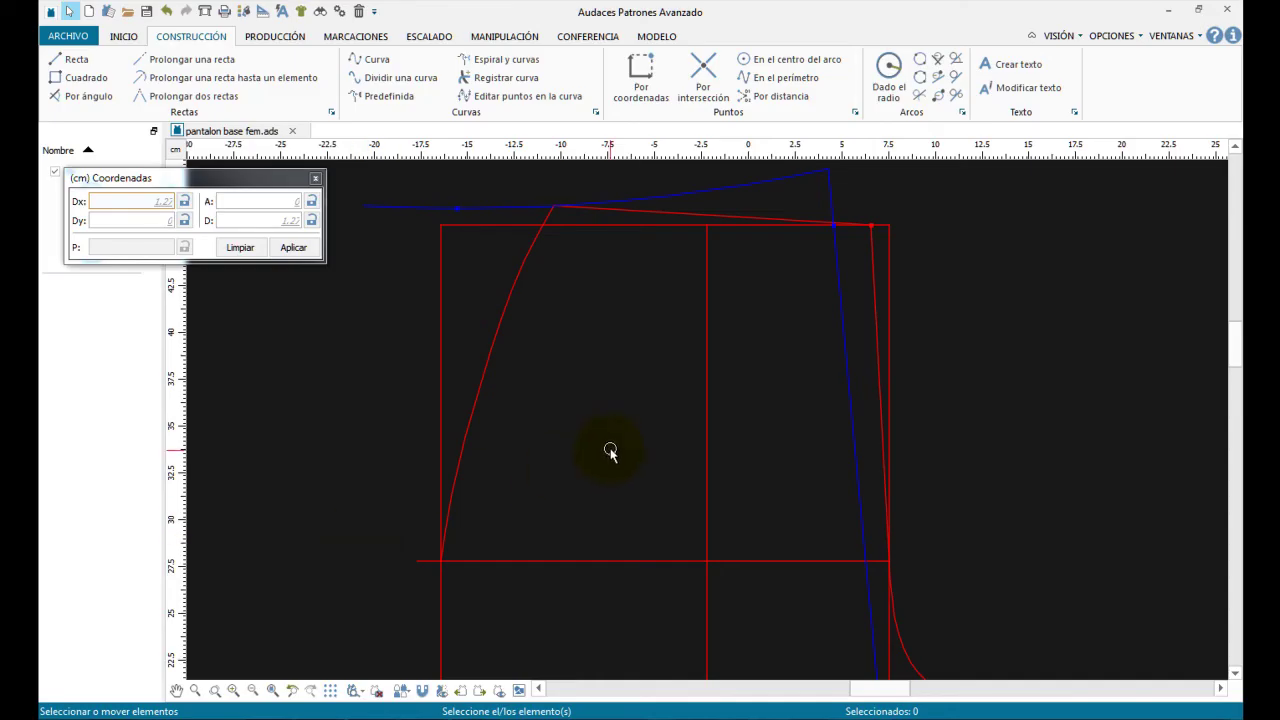
key(z)
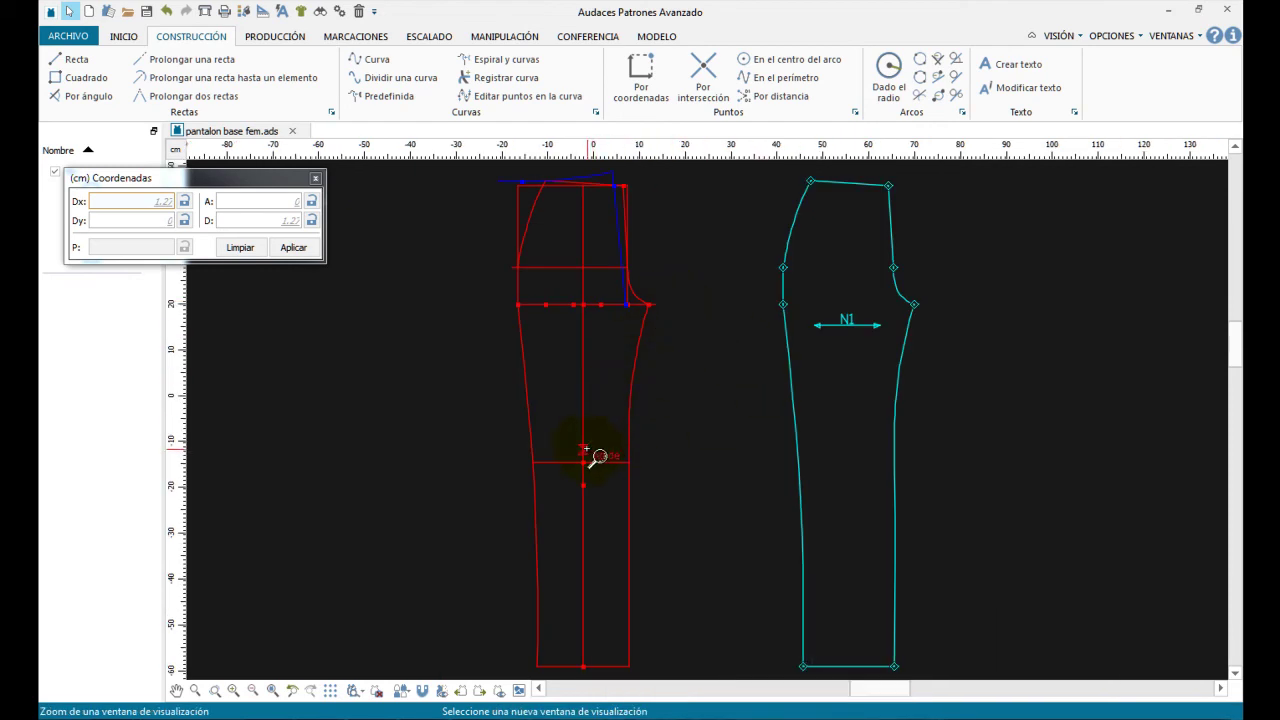
key(alt+Tab)
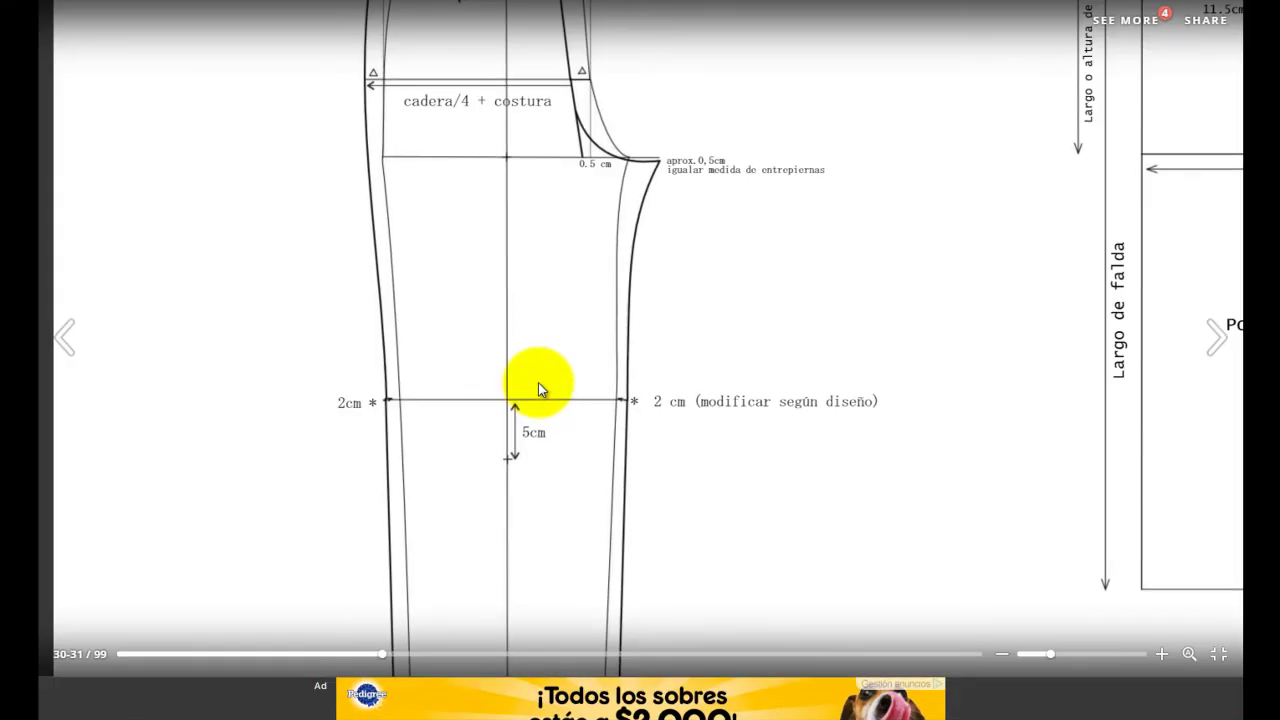
scroll(535, 400, up, 2)
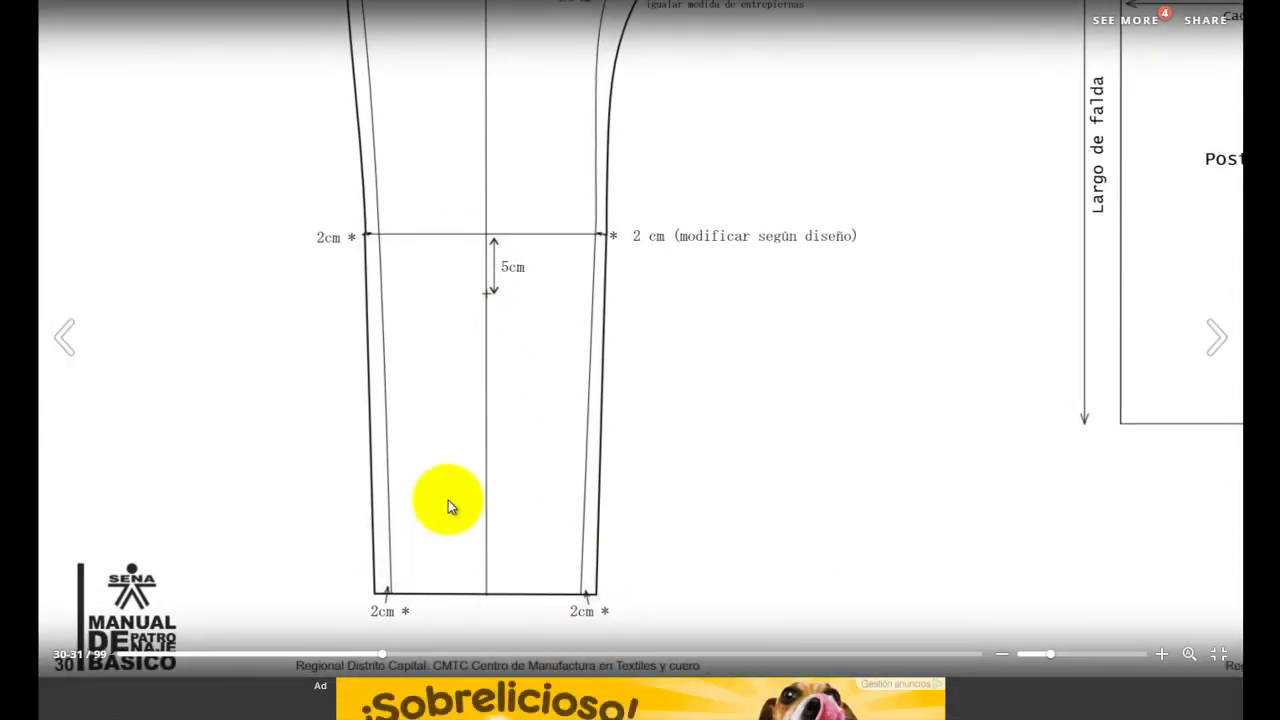
scroll(540, 215, down, 2)
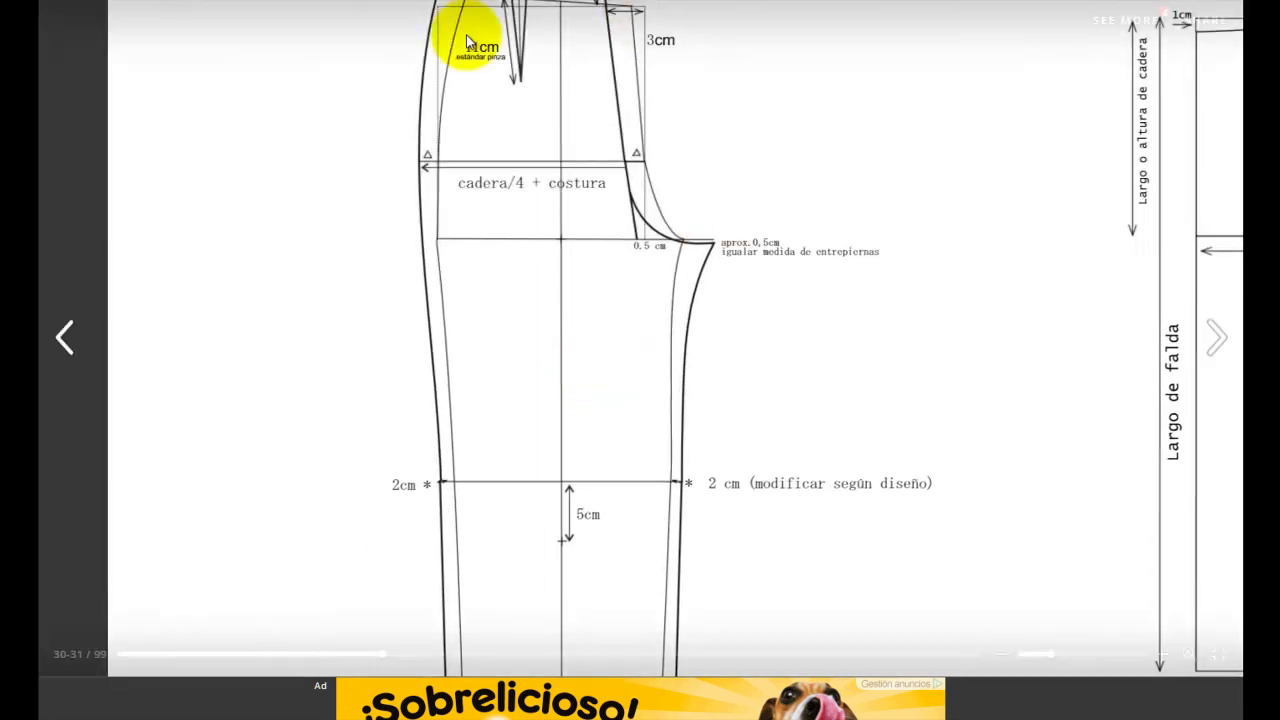
scroll(601, 316, up, 2)
key(alt+Tab)
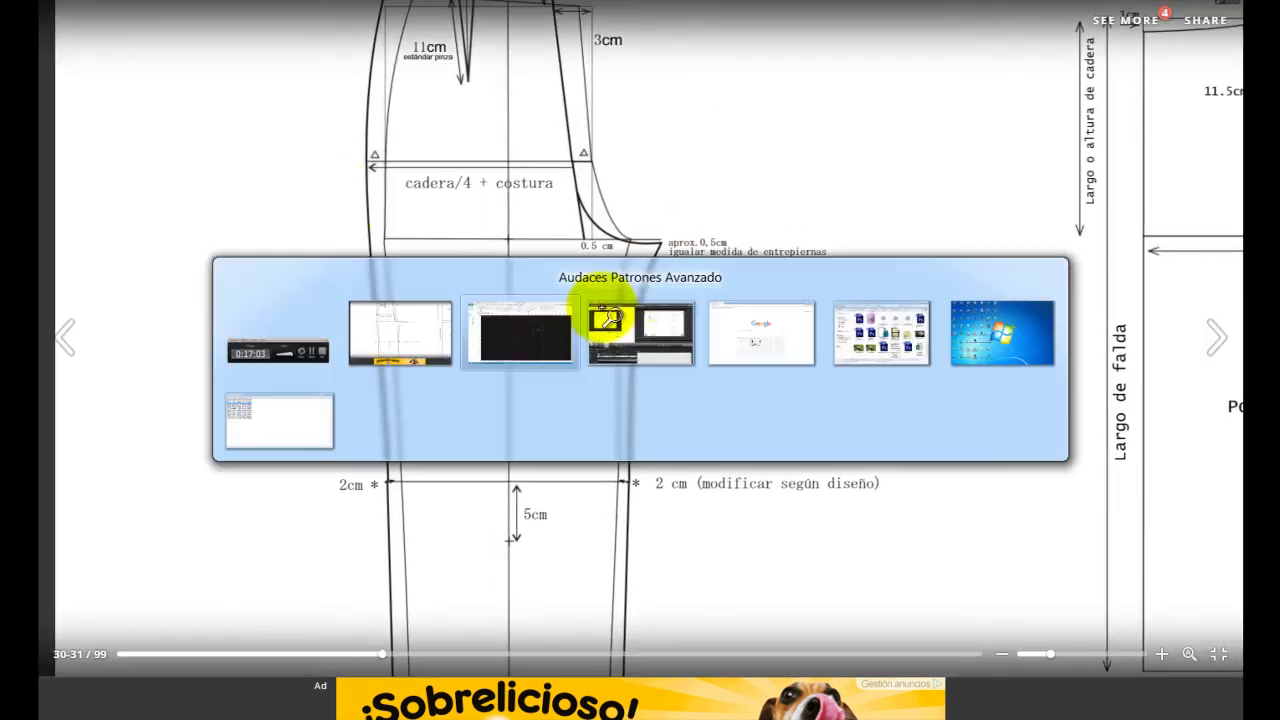
Extend the knee line 2 cm outward at both the inseam and side-seam ends.
scroll(577, 314, up, 4)
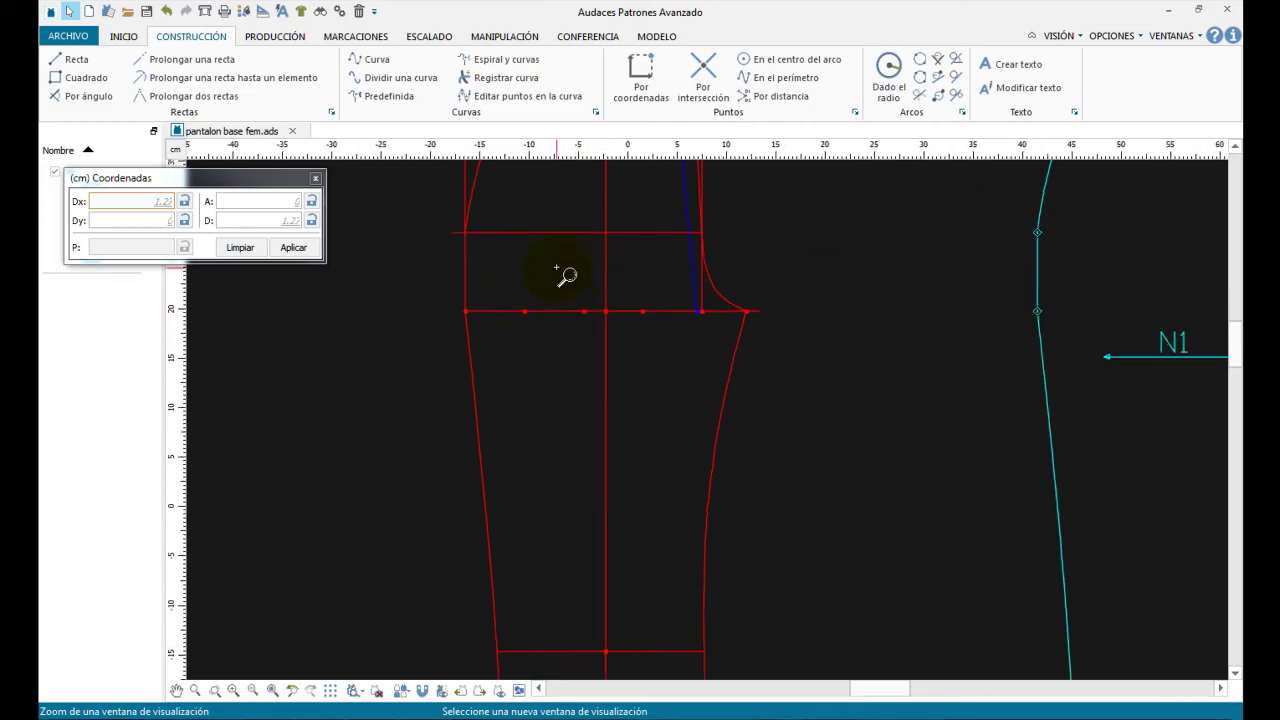
drag(623, 428, 612, 237)
drag(651, 360, 660, 309)
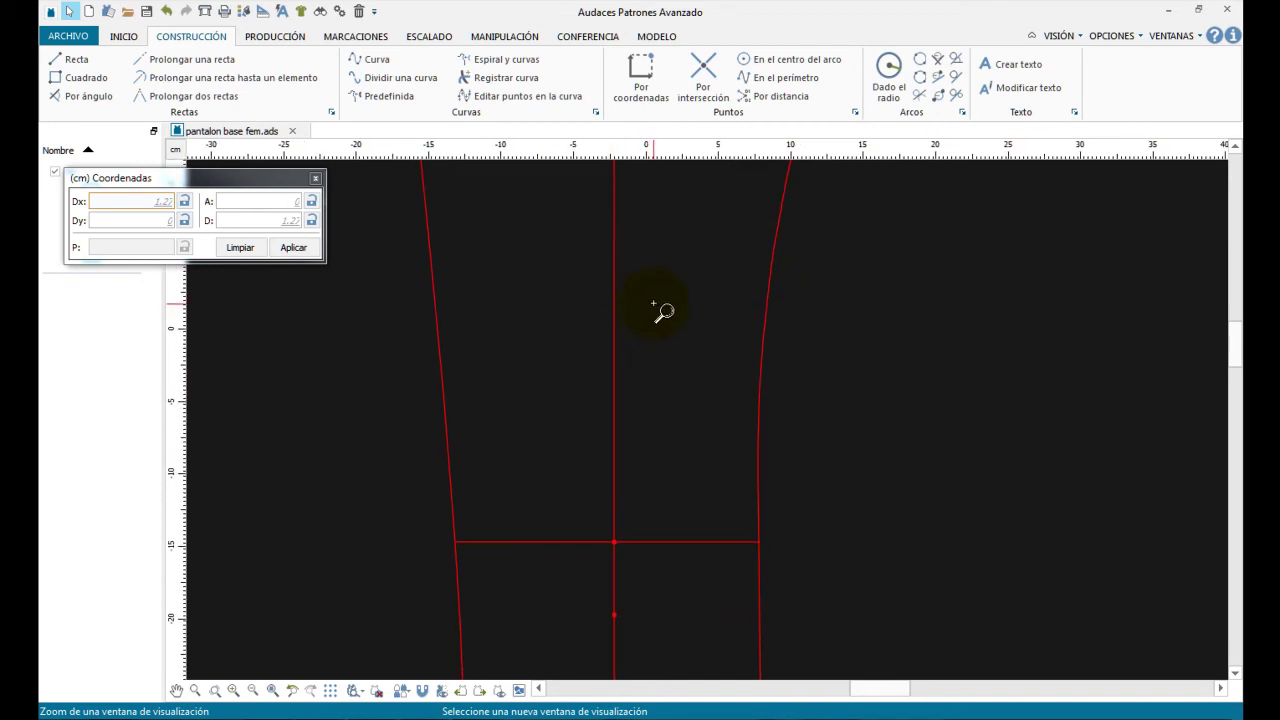
click(195, 59)
double_click(282, 308)
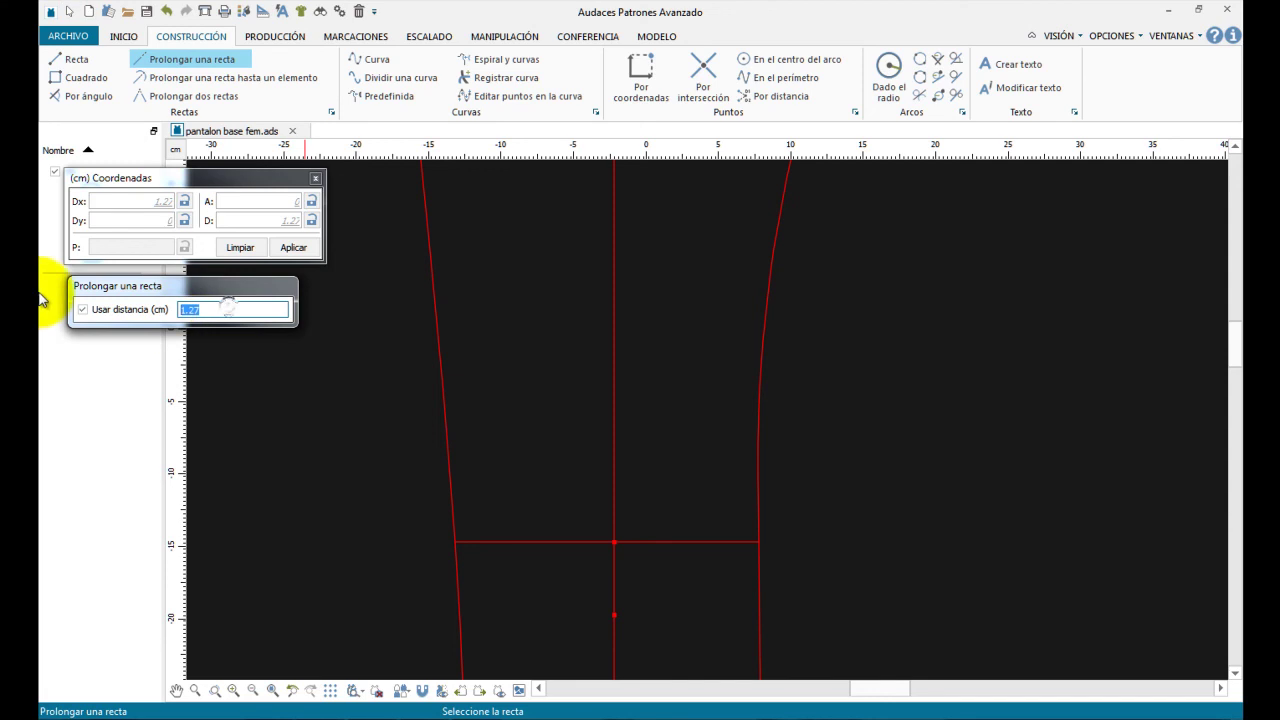
click(724, 541)
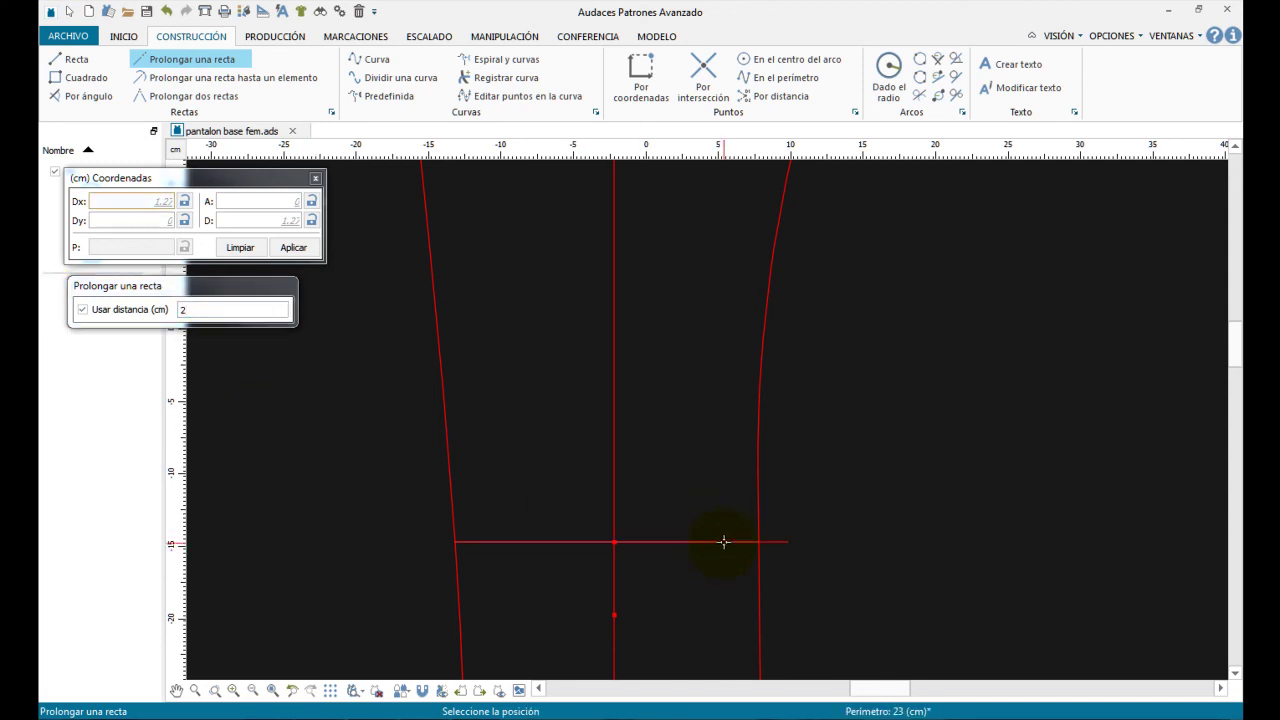
click(878, 551)
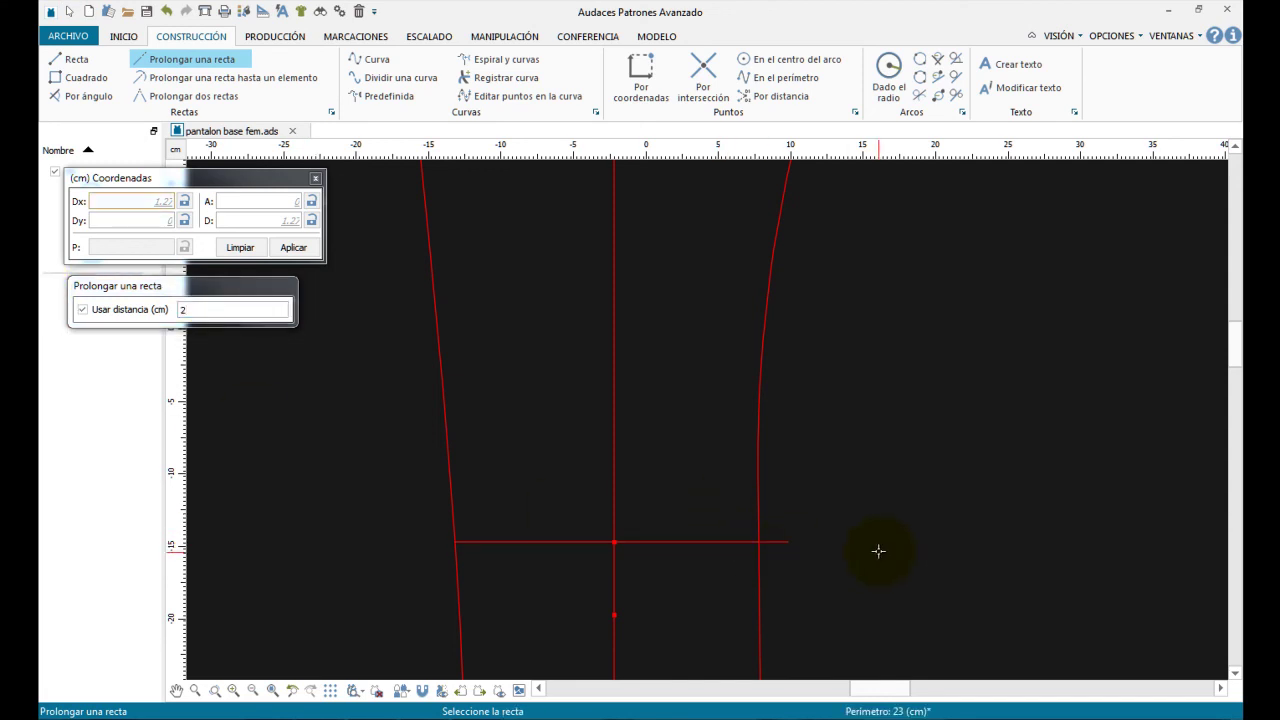
click(555, 542)
click(367, 522)
scroll(656, 621, up, 1)
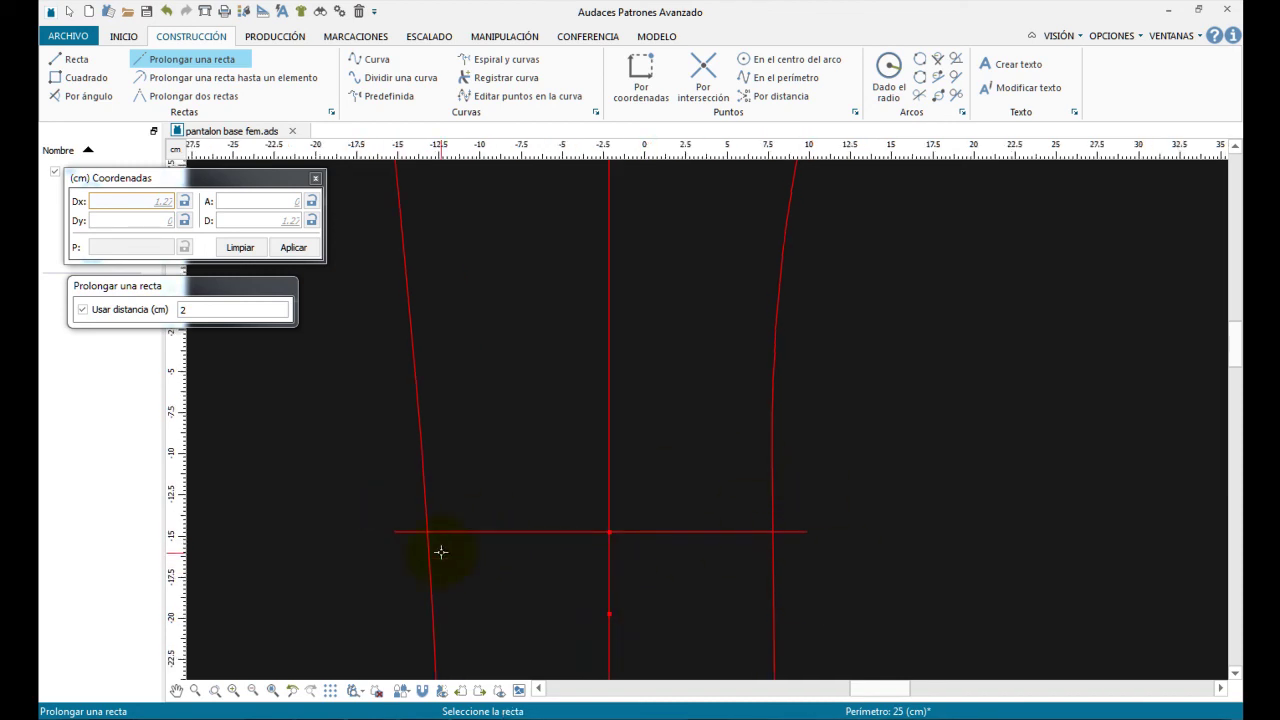
Extend the hem line 2 cm outward at both the inseam and side-seam ends.
mouse_move(656, 595)
middle_down()
mouse_move(671, 371)
mouse_move(646, 491)
mouse_move(662, 328)
mouse_move(674, 358)
middle_up()
click(716, 526)
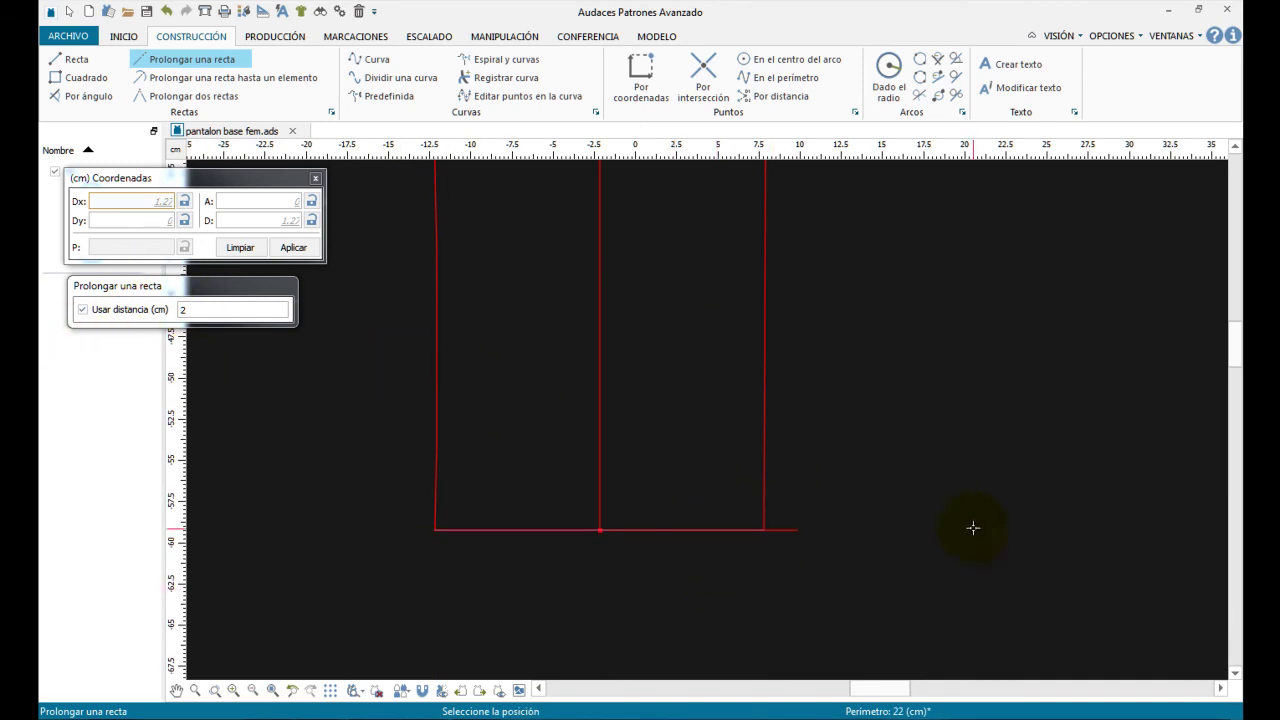
click(888, 536)
click(503, 530)
click(368, 514)
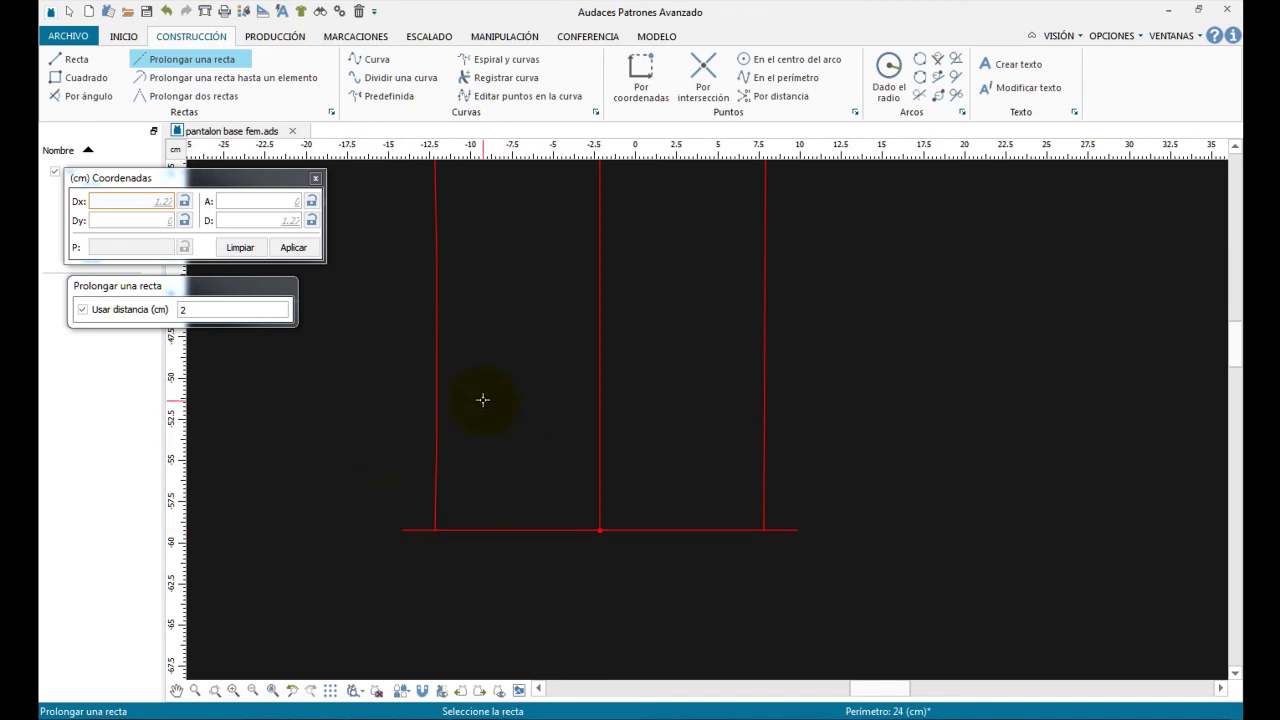
key(Escape)
scroll(560, 330, down, 2)
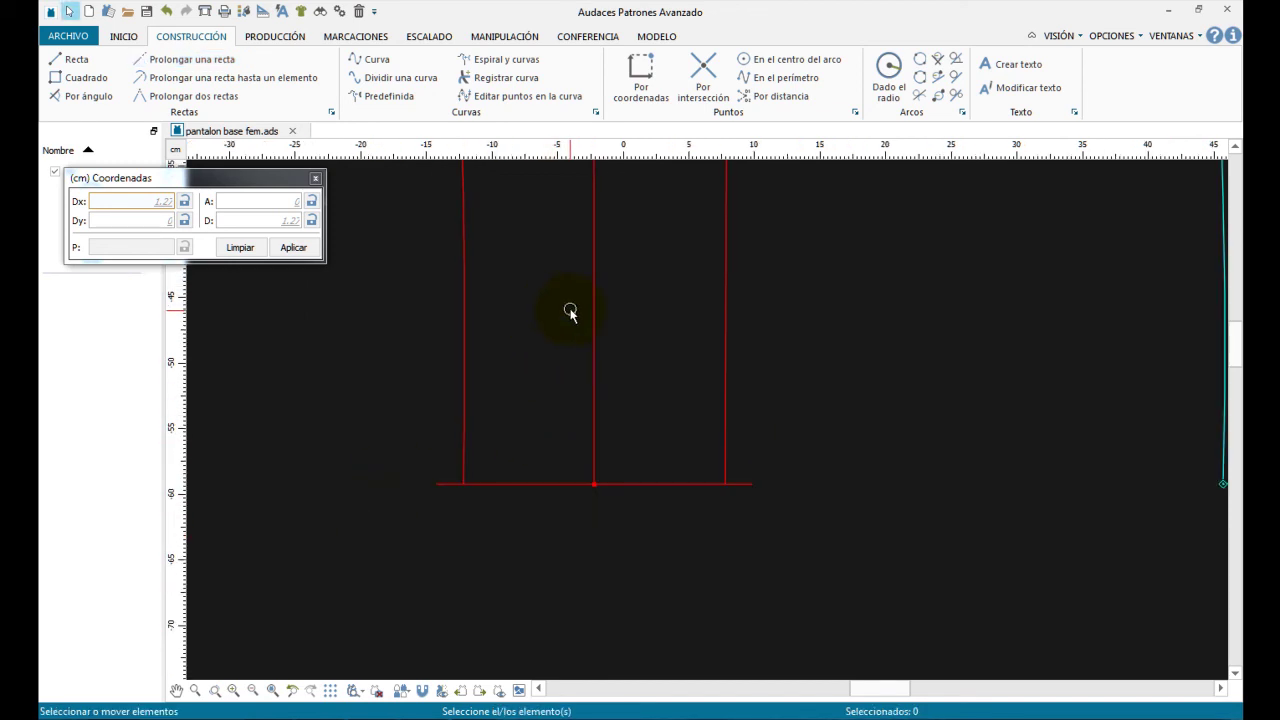
Following the Paso 3 diagram, start the back side curve at the blue waist point and pass it through the hip line's extended end.
key(alt+Tab)
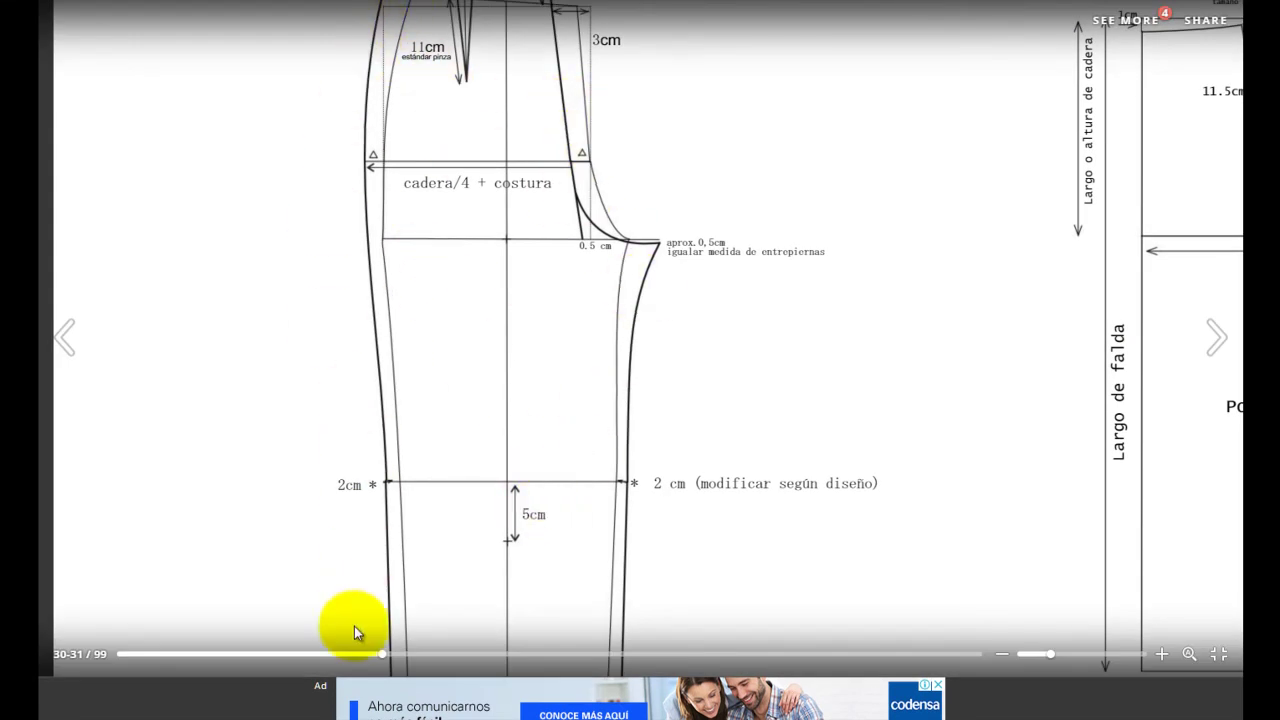
scroll(541, 422, down, 3)
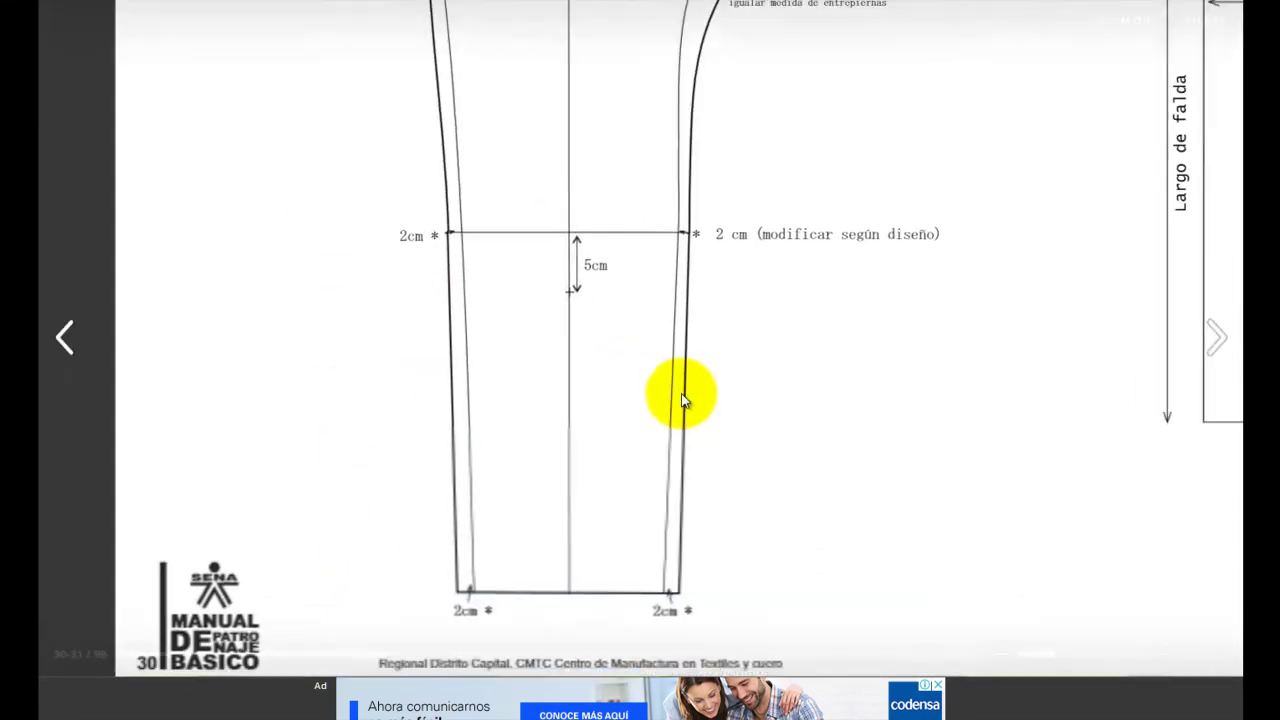
key(alt+Tab)
scroll(630, 300, up, 8)
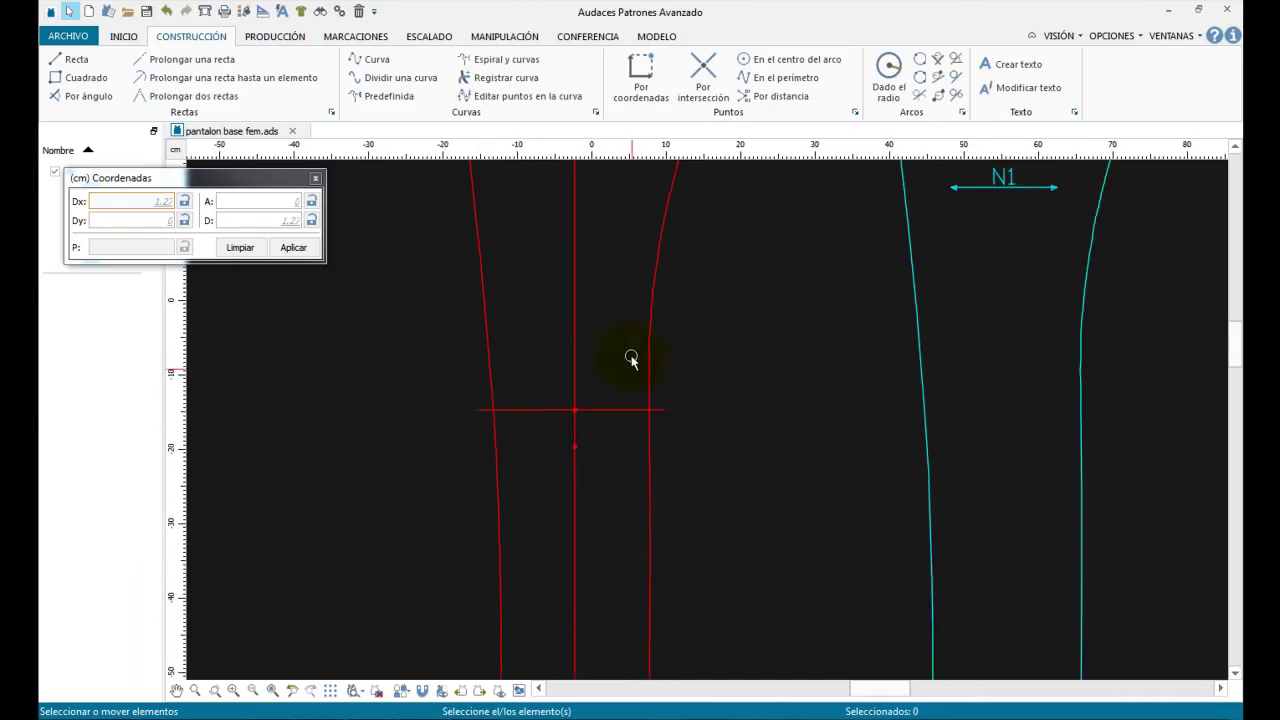
scroll(646, 510, up, 1)
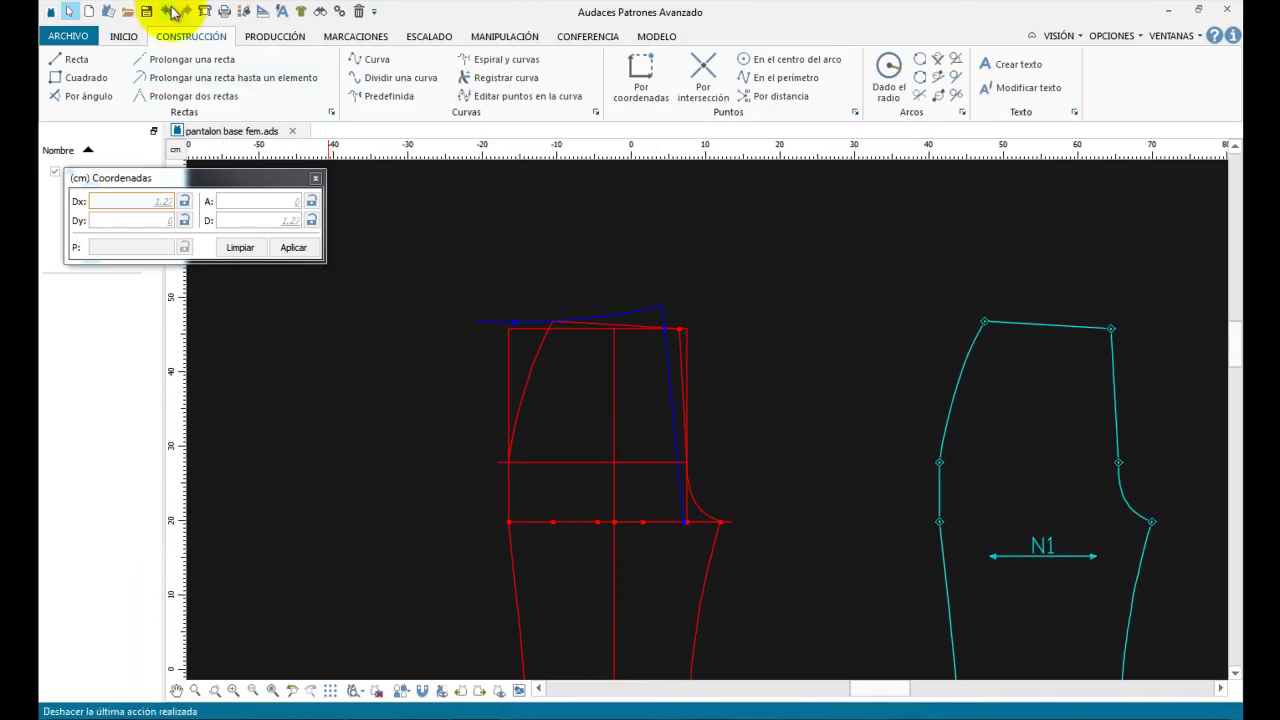
click(373, 62)
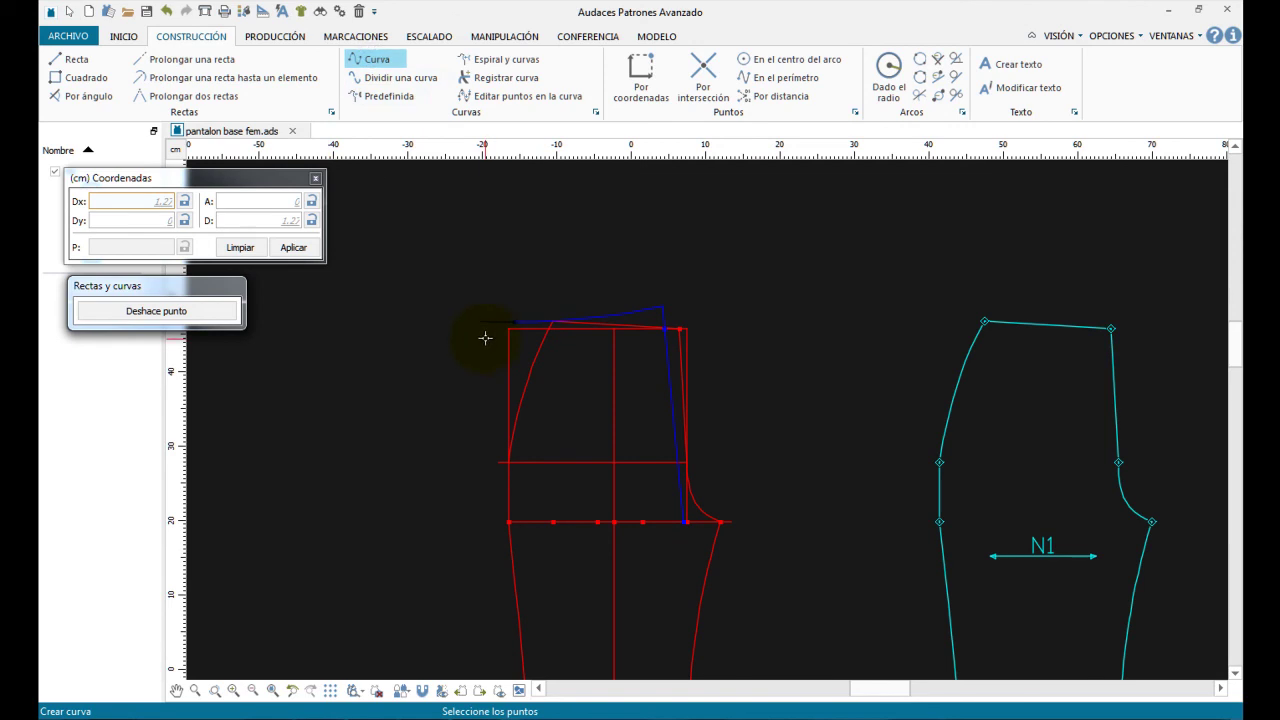
click(514, 321)
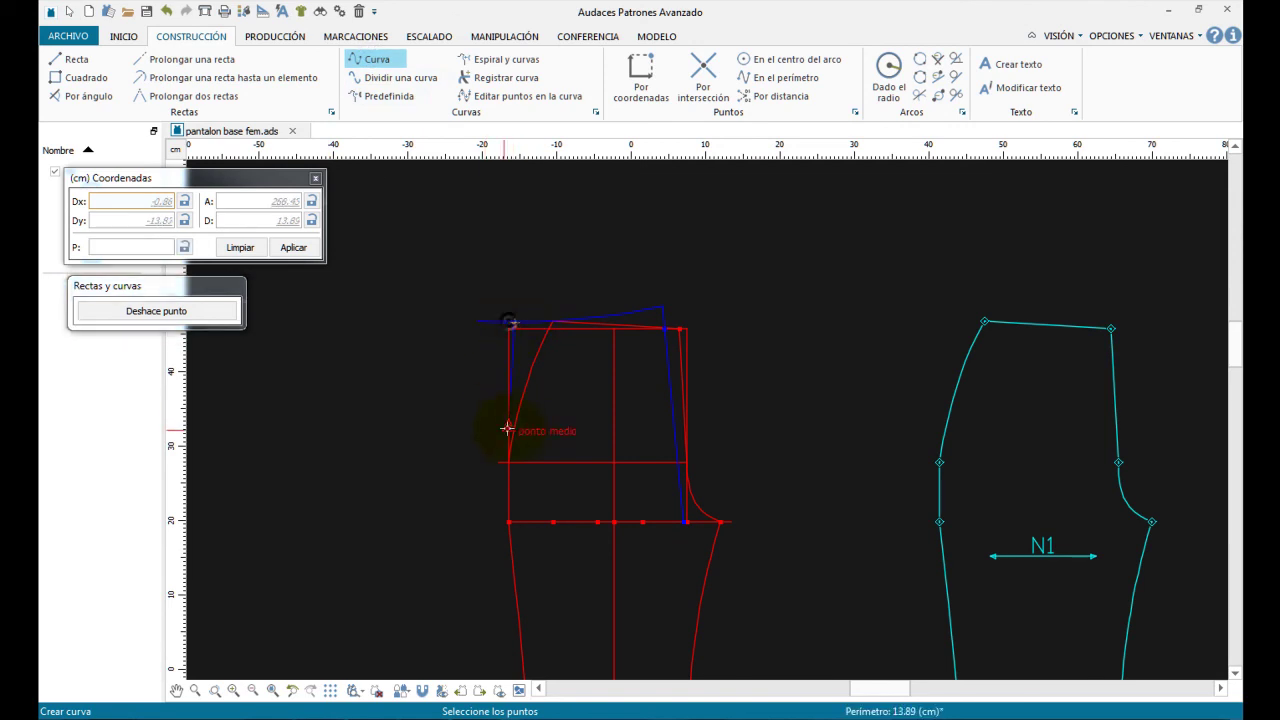
click(498, 461)
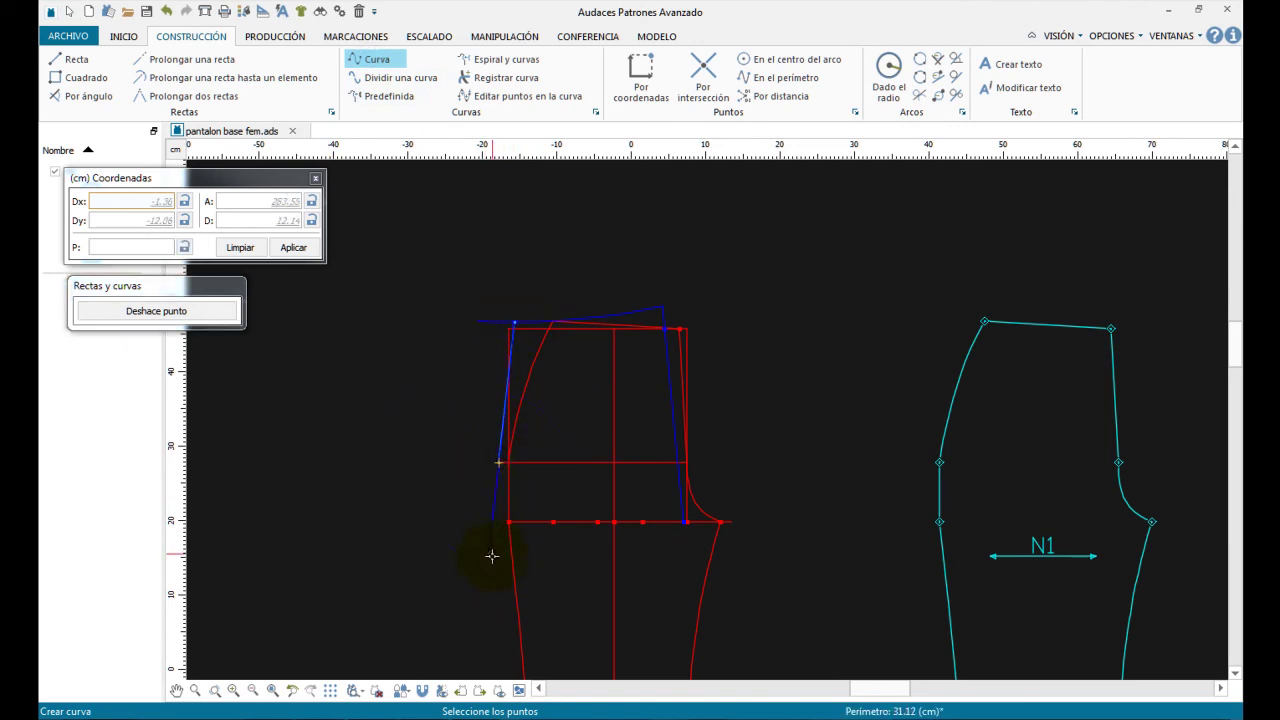
Continue the back side curve down through the extended knee line end and finish it at the extended hem line end.
scroll(543, 599, up, 1)
scroll(520, 605, up, 2)
scroll(535, 618, down, 1)
middle_drag(540, 614, 548, 289)
scroll(510, 316, down, 3)
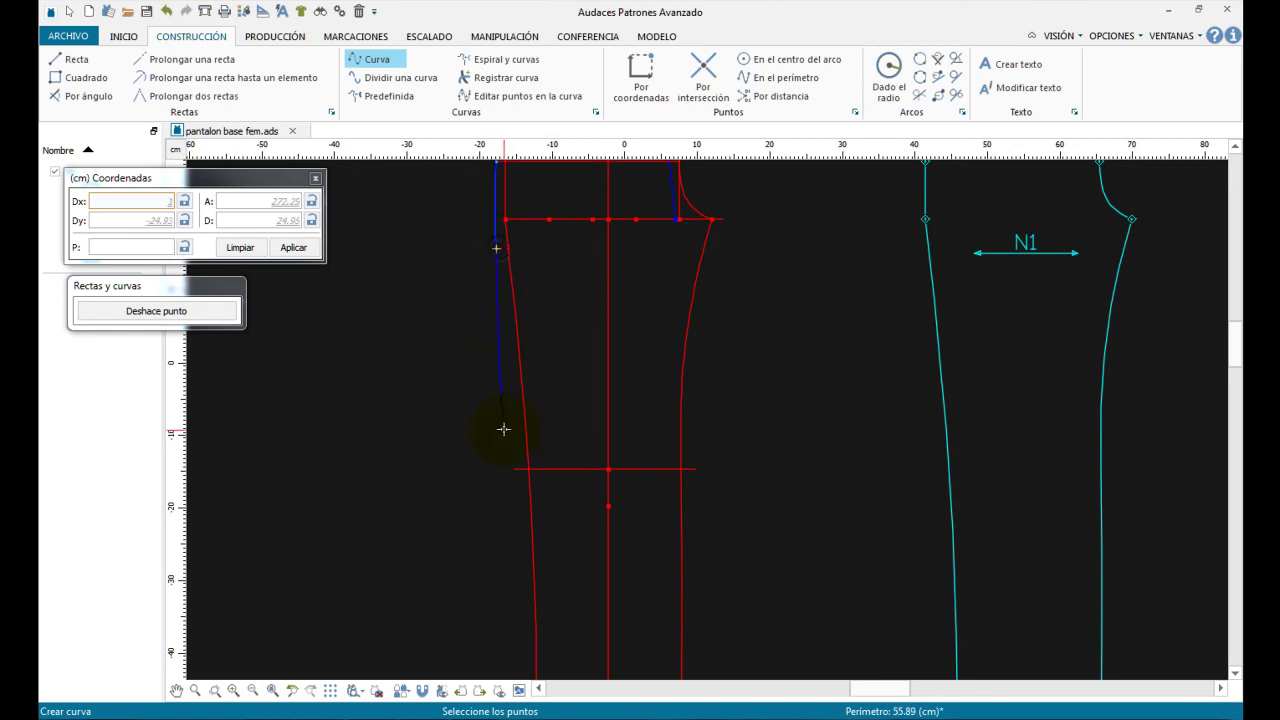
click(508, 374)
click(514, 469)
scroll(625, 605, down, 2)
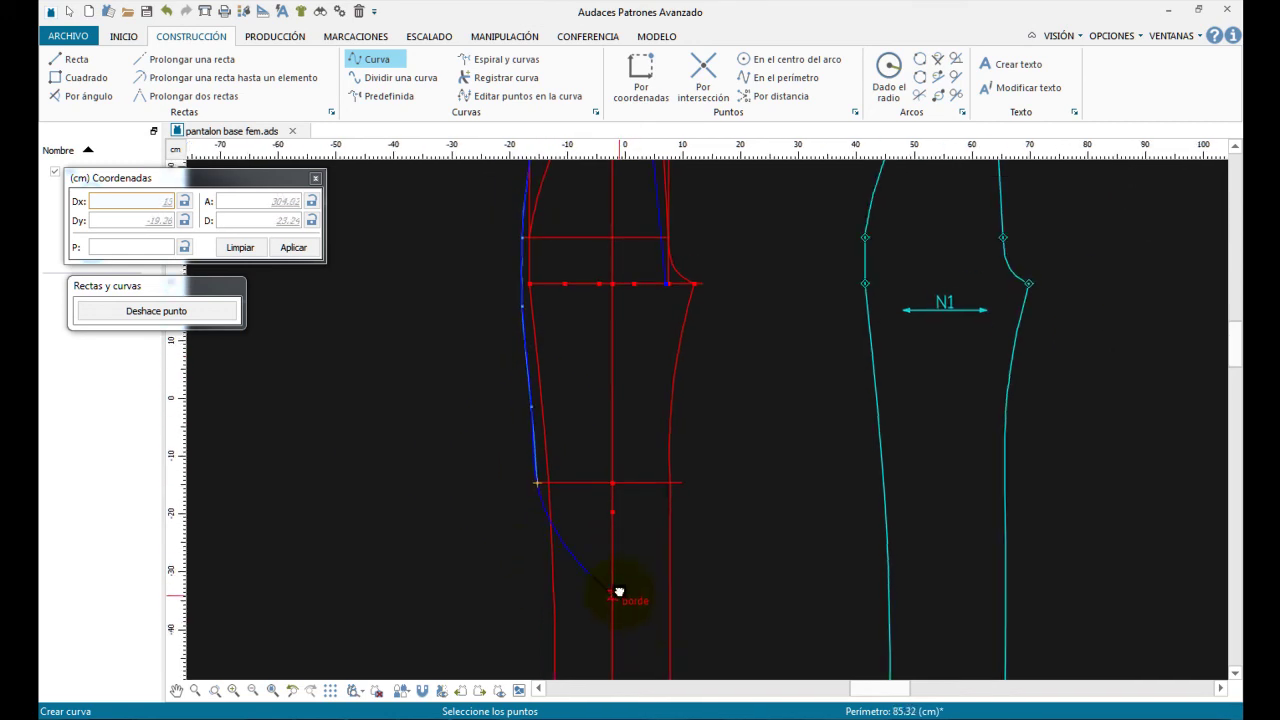
middle_drag(619, 592, 631, 451)
click(552, 597)
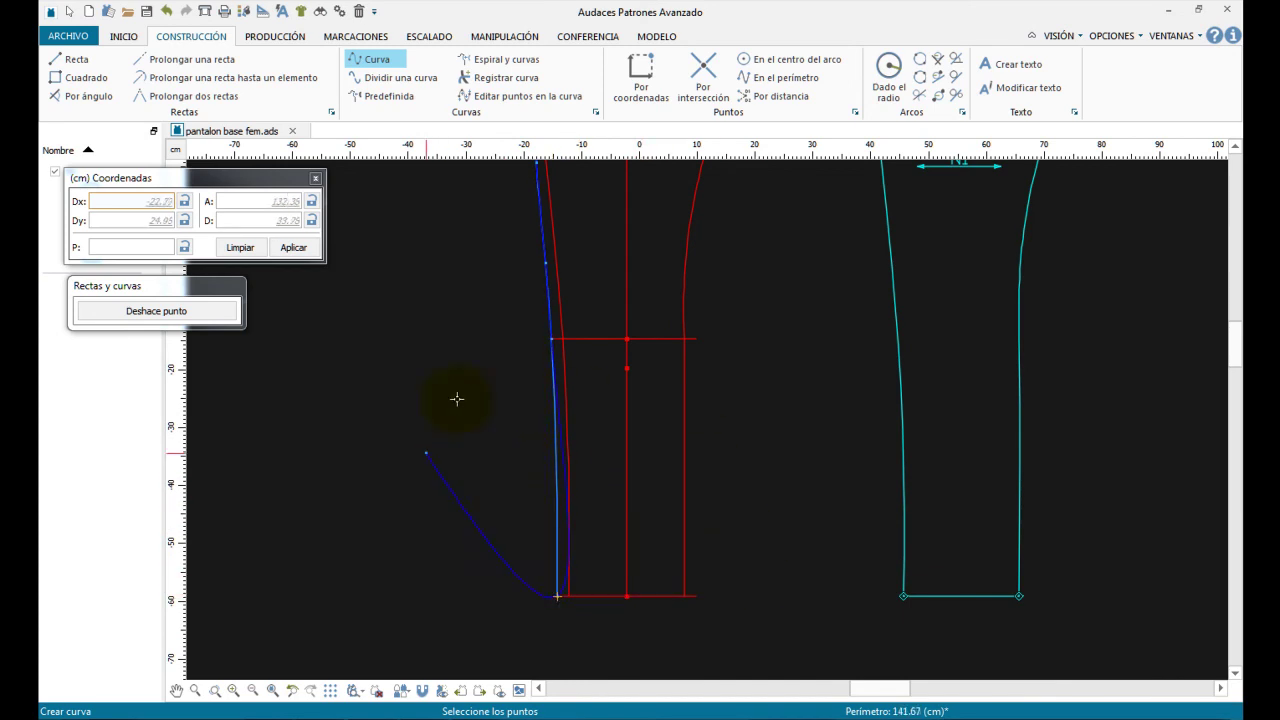
right_click(774, 449)
middle_drag(748, 270, 709, 354)
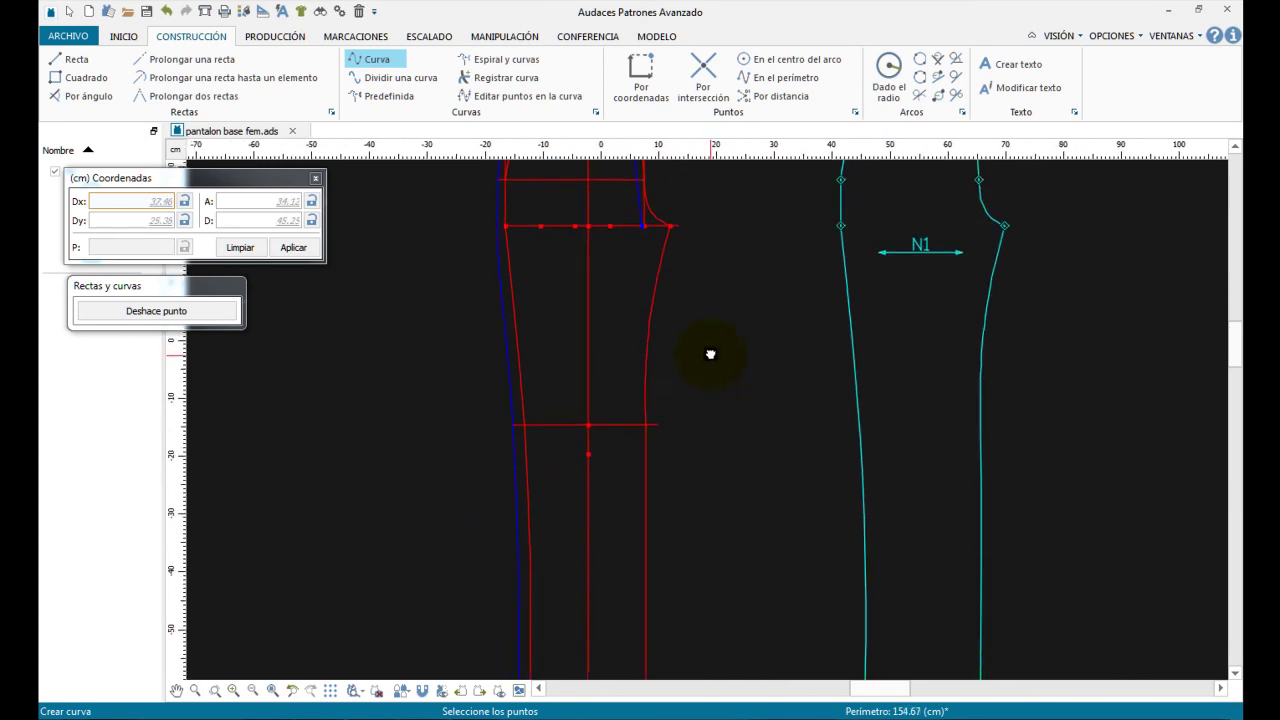
middle_drag(716, 568, 716, 496)
click(658, 612)
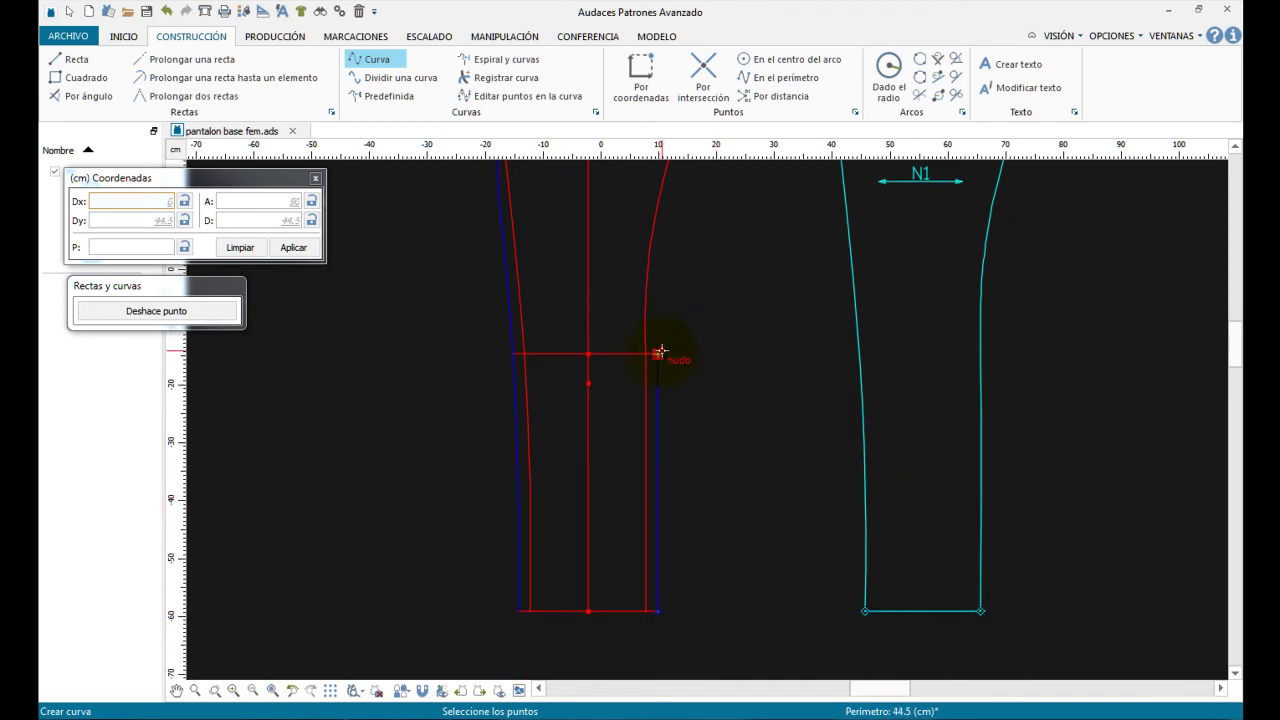
scroll(664, 340, up, 3)
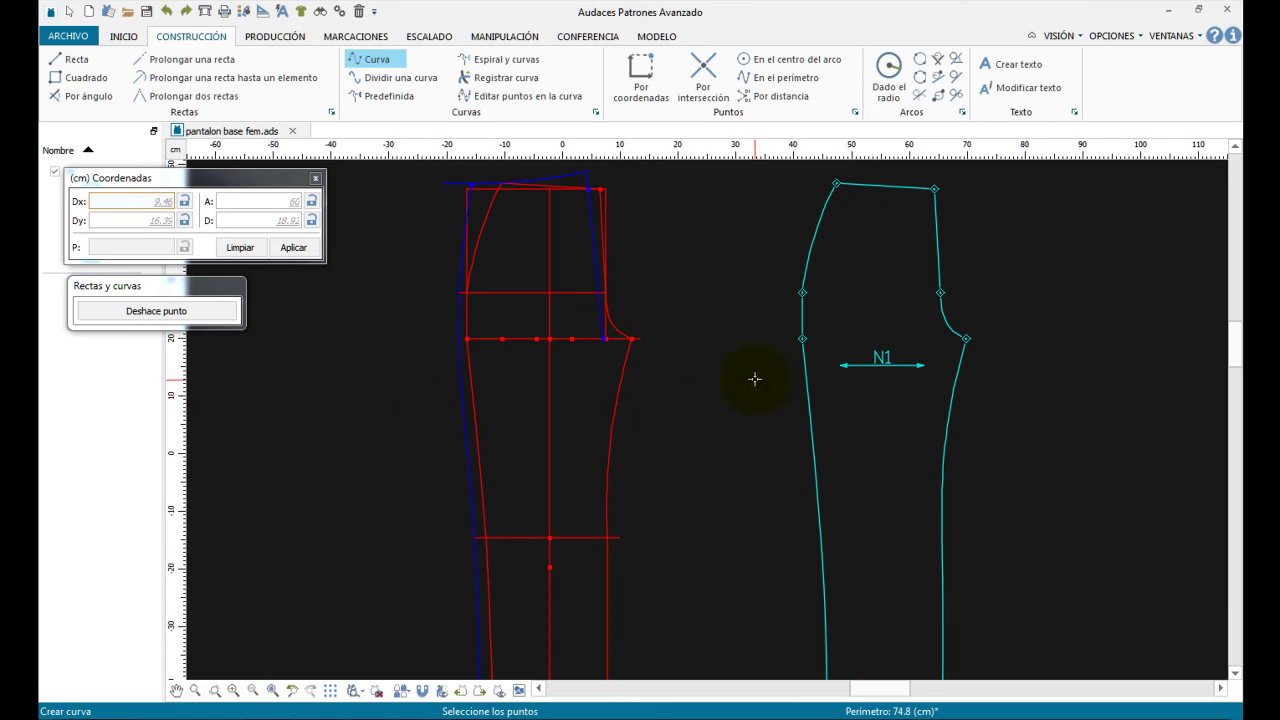
Check the Paso 3 diagram's crotch detail and measure the front crotch extension from the rectangle's vertical edge to the crotch tip.
key(alt+Tab)
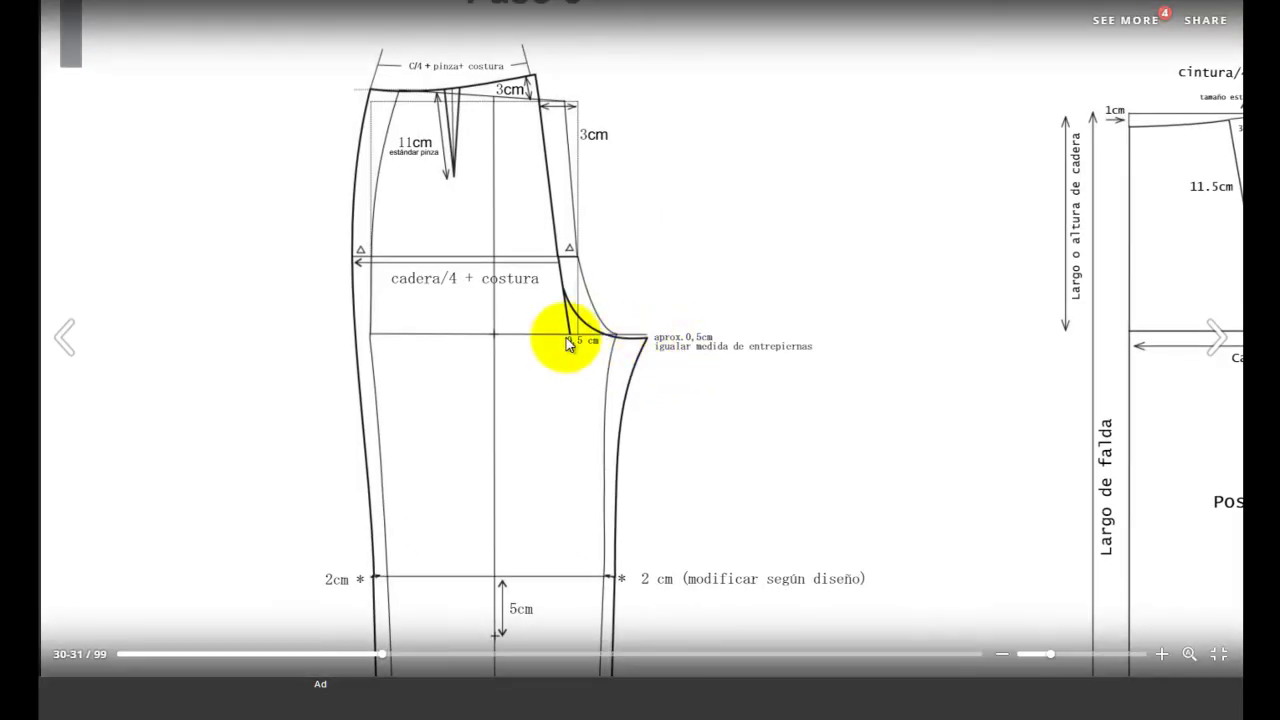
scroll(606, 328, up, 3)
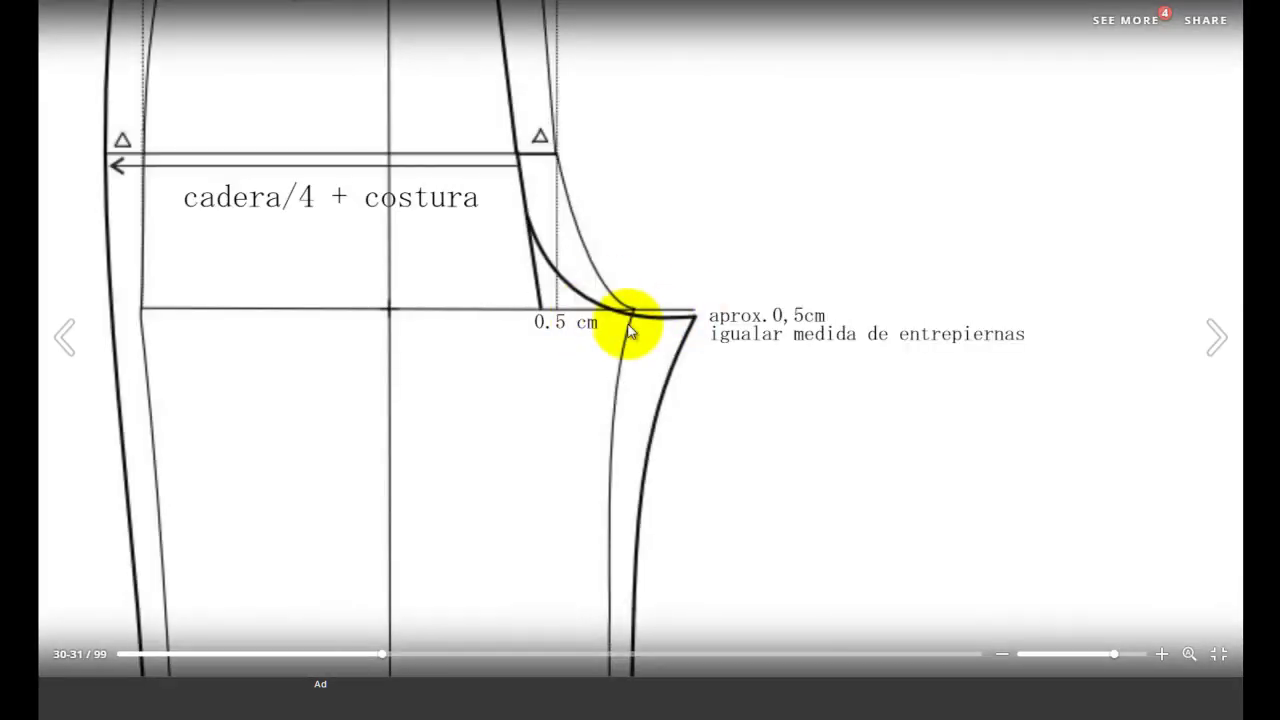
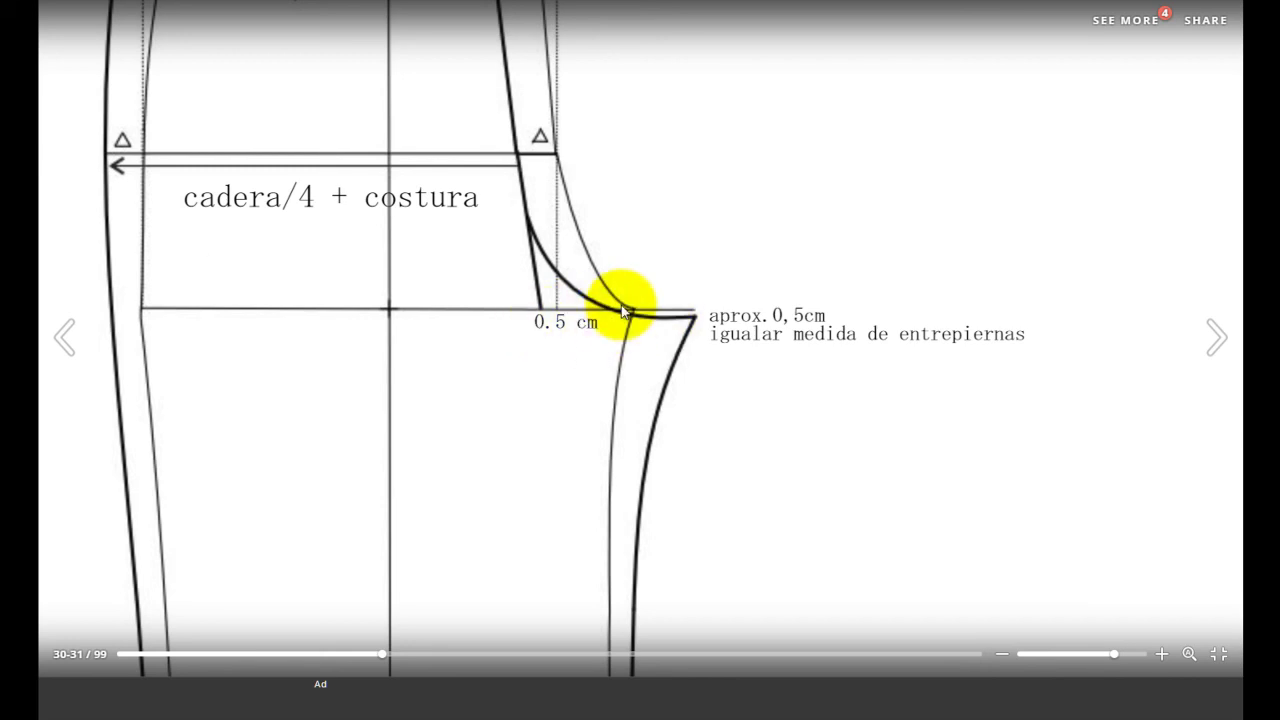
key(alt+Tab)
scroll(605, 329, up, 6)
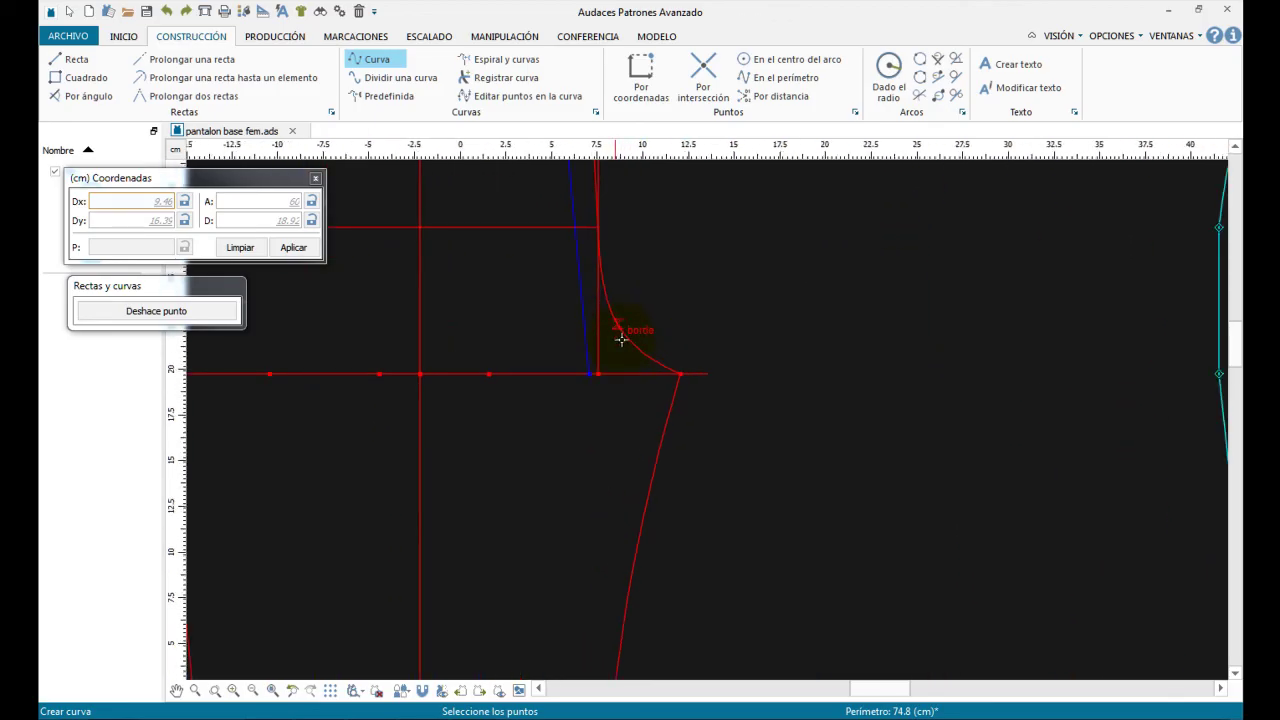
scroll(620, 390, up, 3)
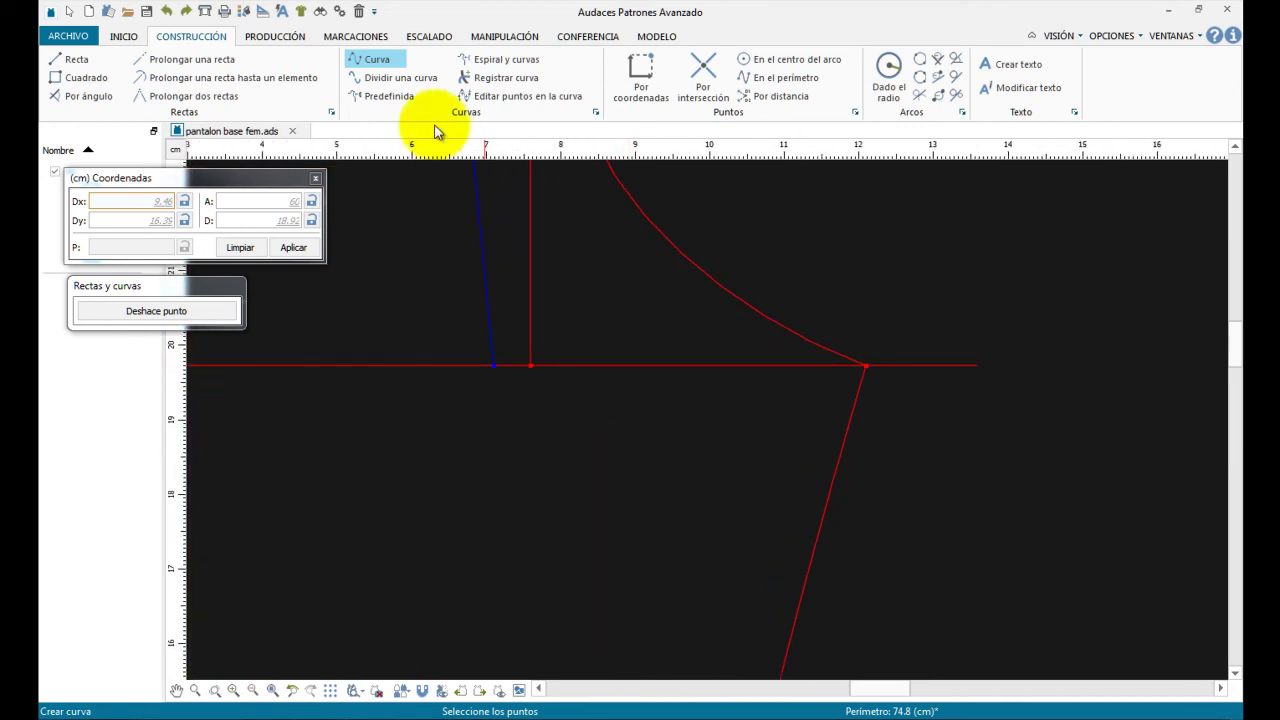
click(605, 40)
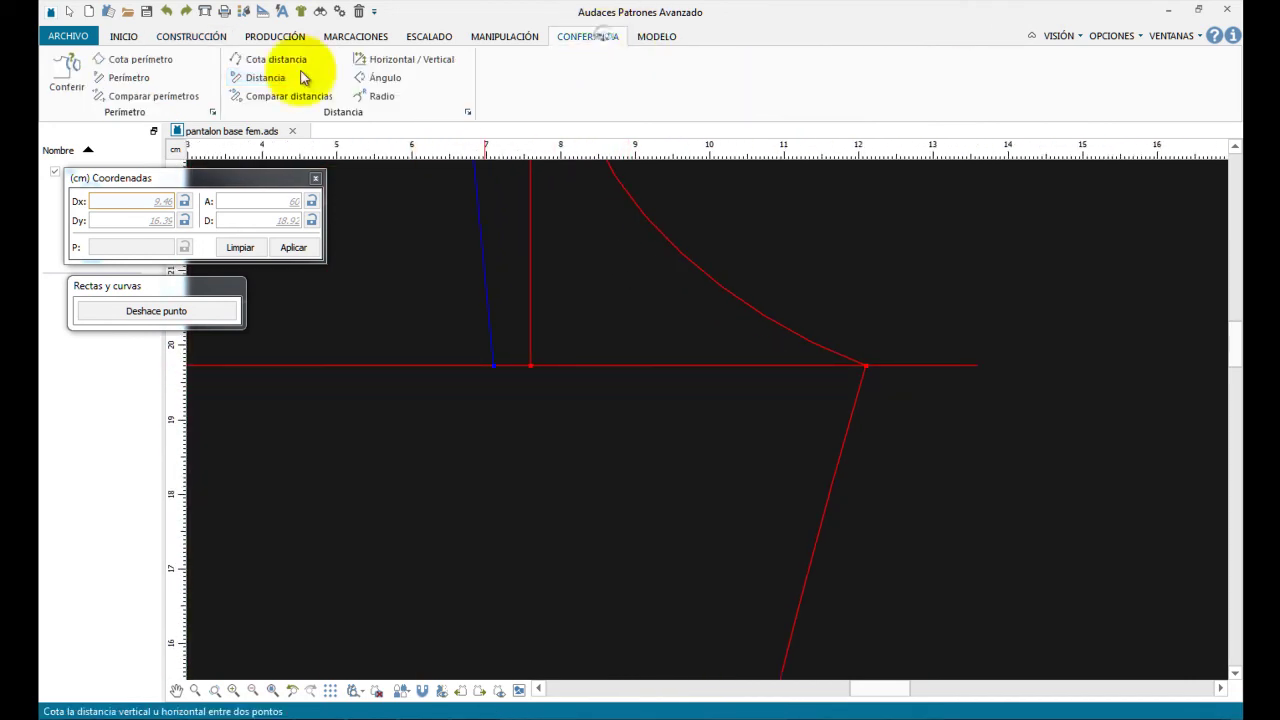
click(258, 80)
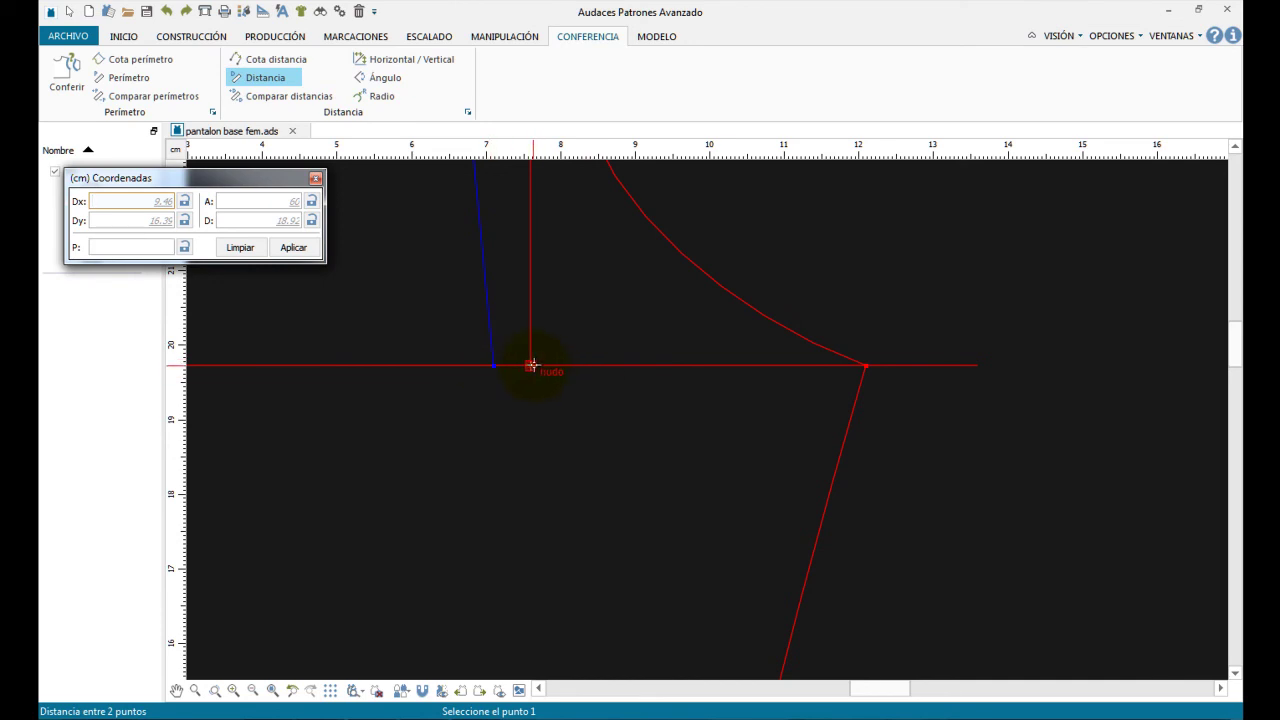
click(529, 365)
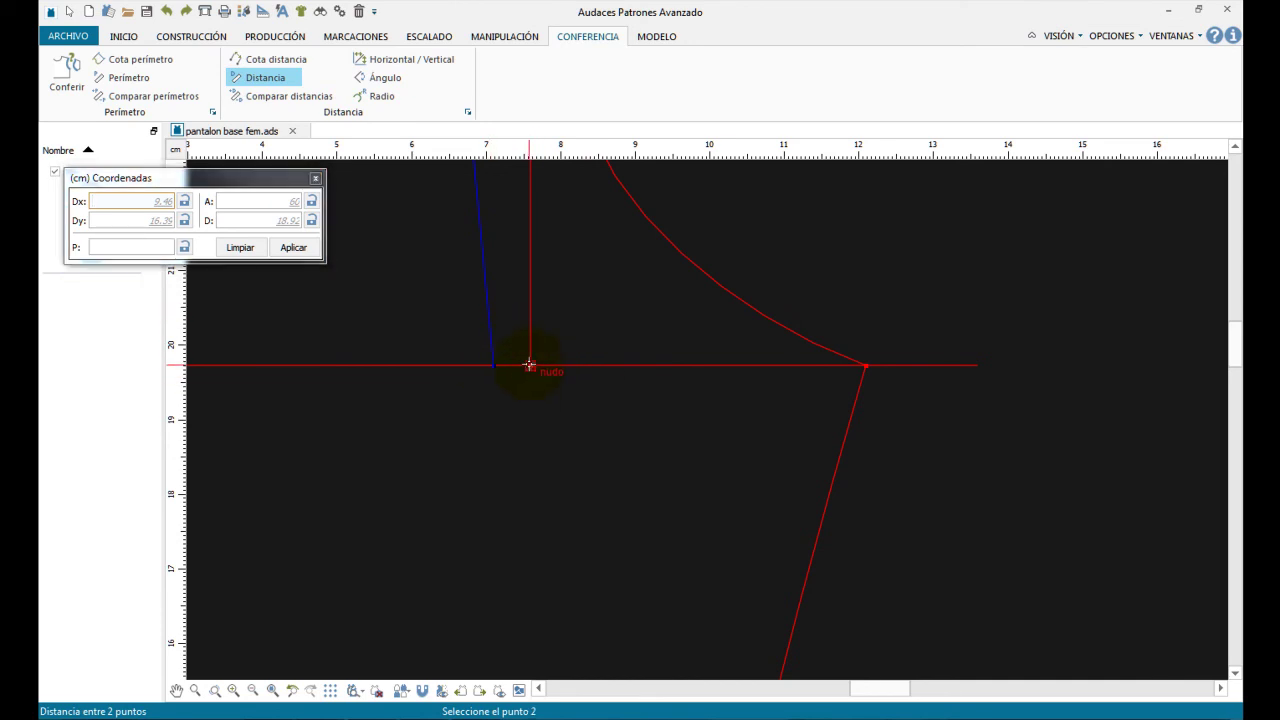
click(865, 366)
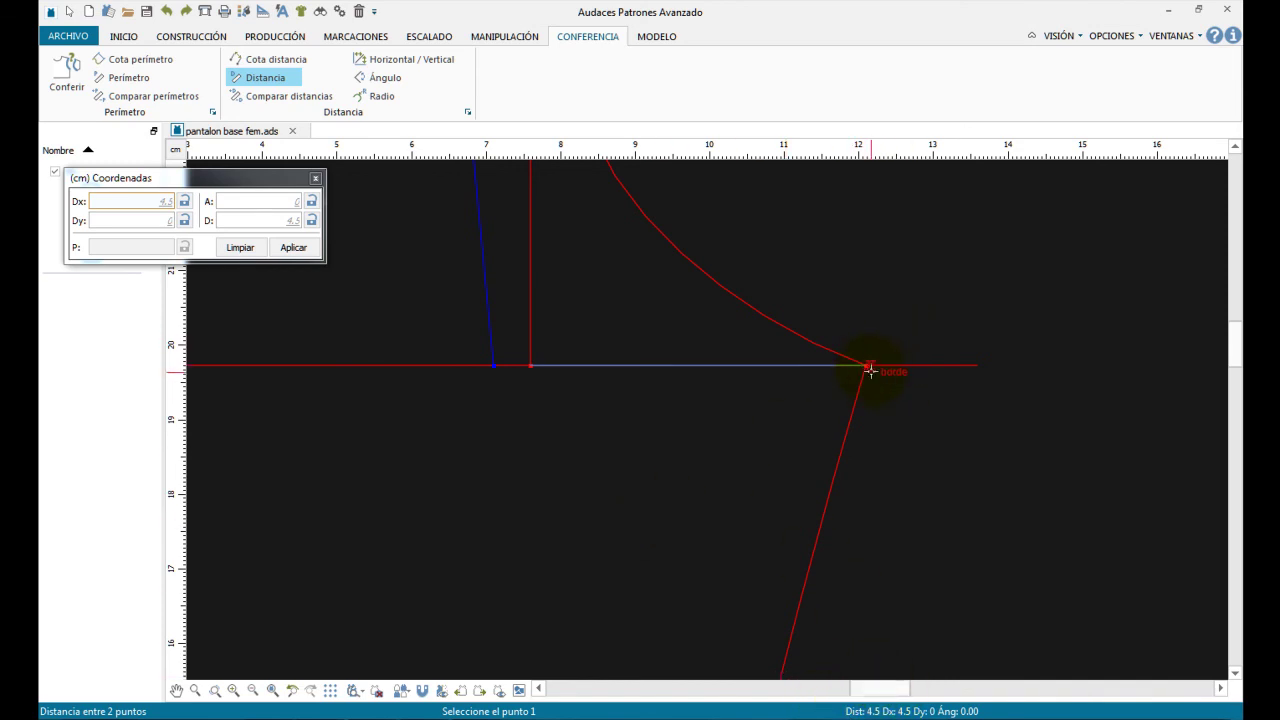
Place a point by coordinates 4.5 cm horizontally outward from the front crotch tip.
scroll(930, 576, down, 3)
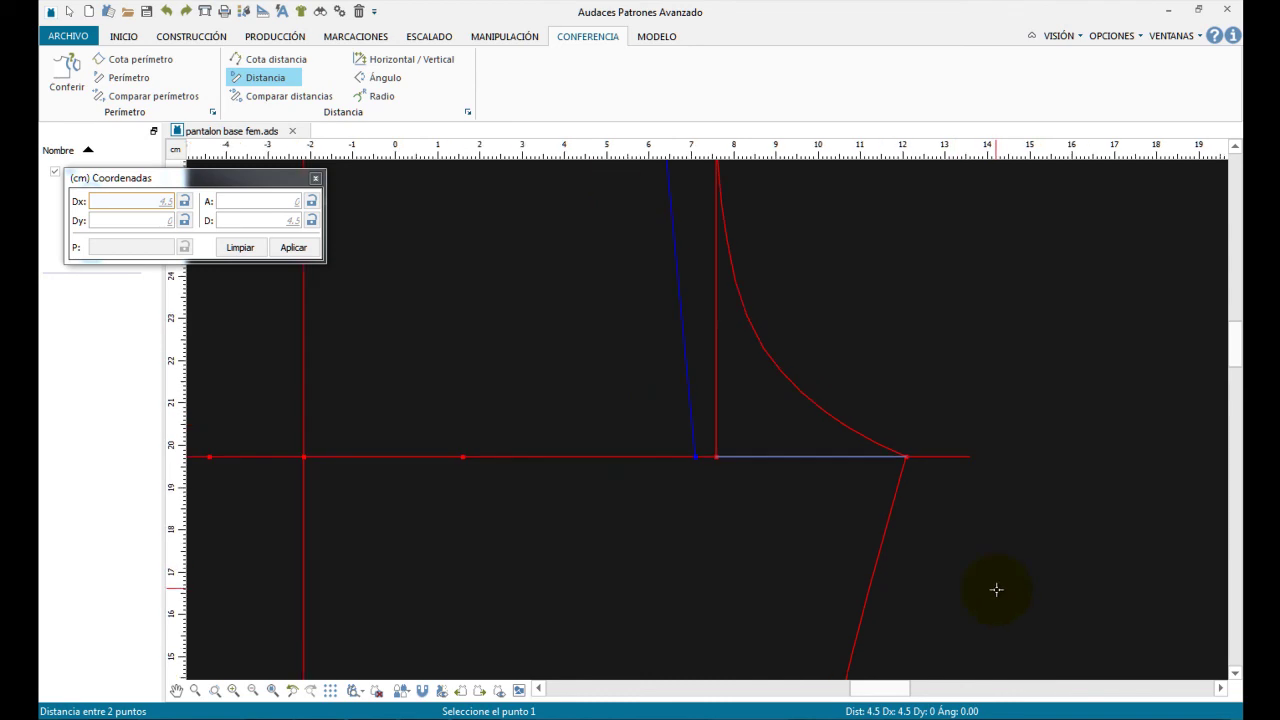
click(1220, 690)
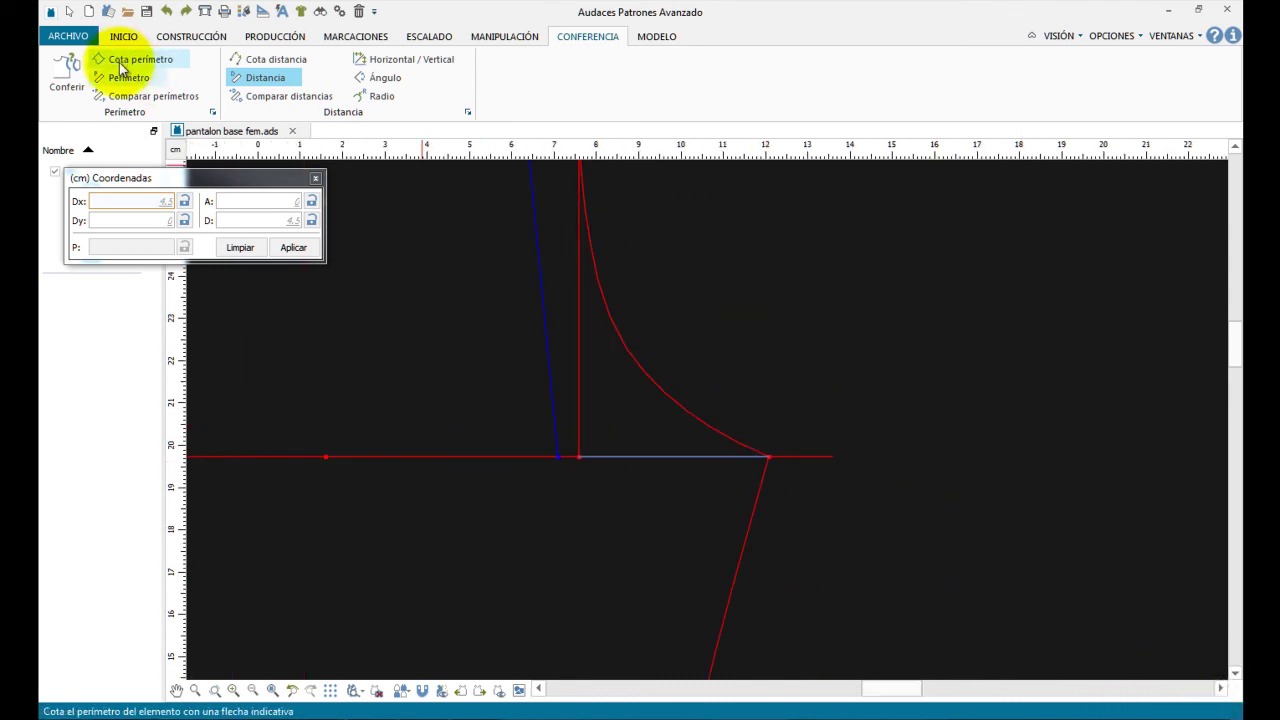
click(188, 36)
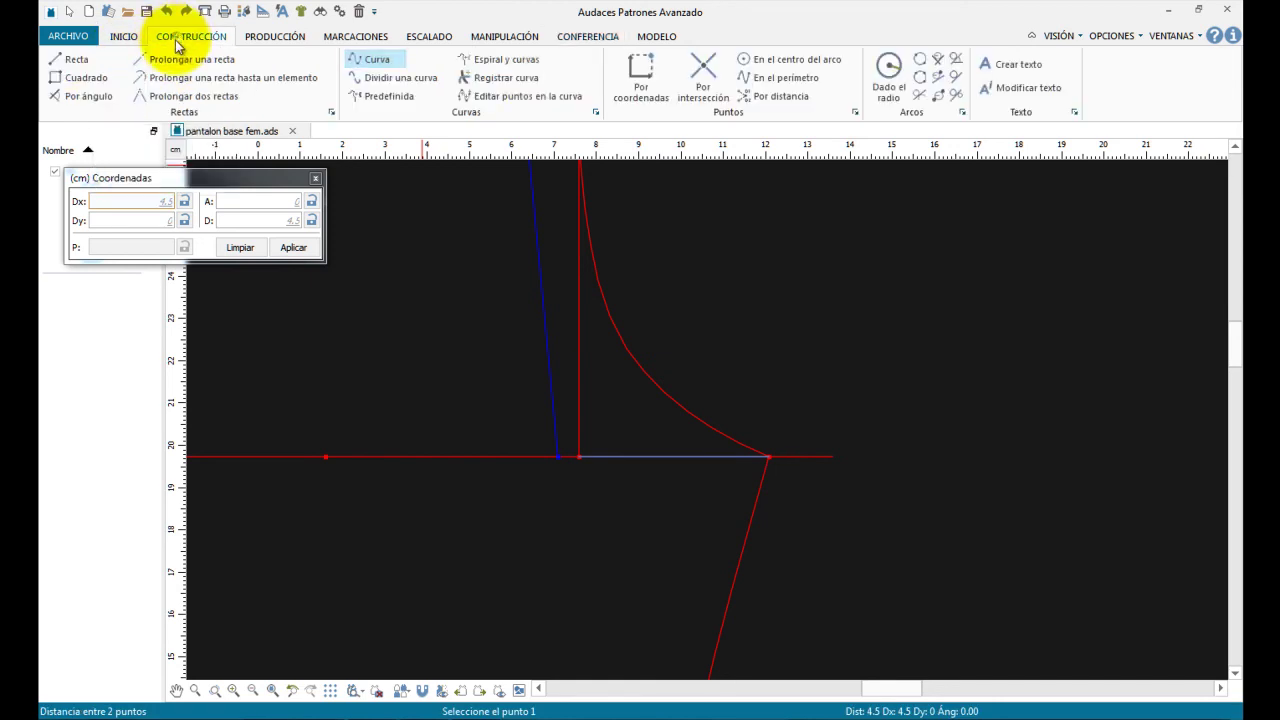
click(640, 80)
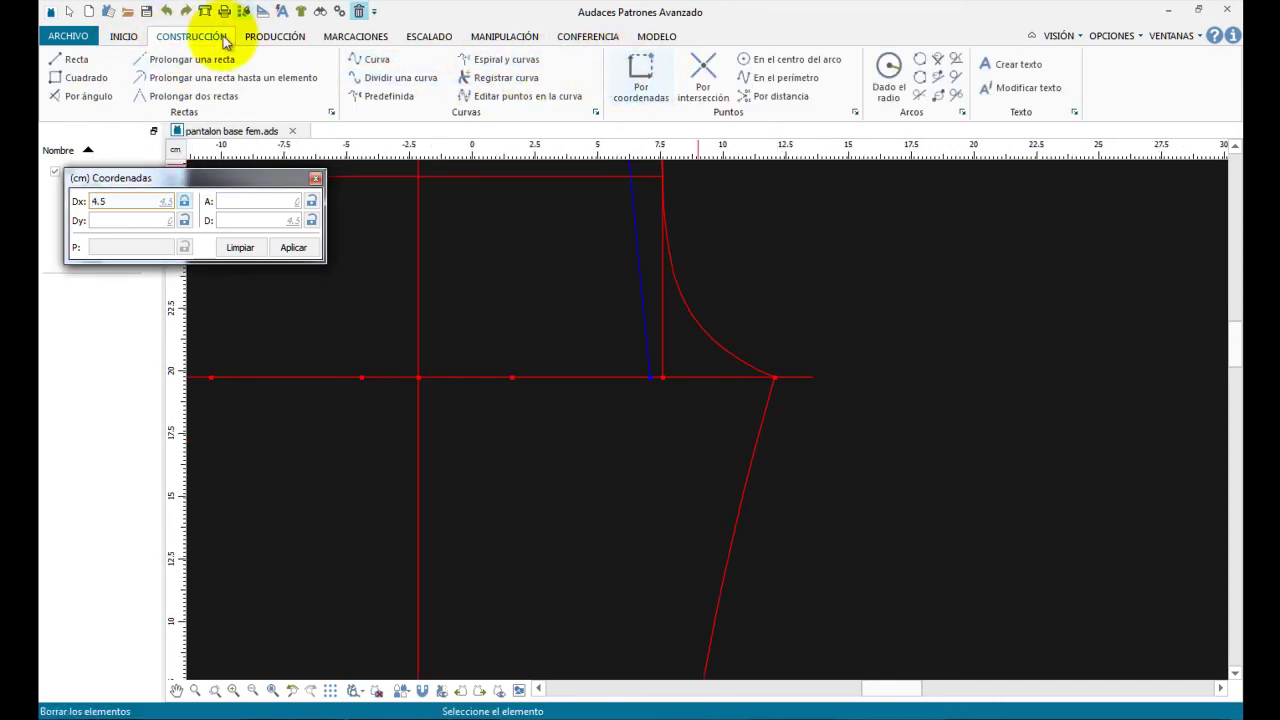
click(641, 80)
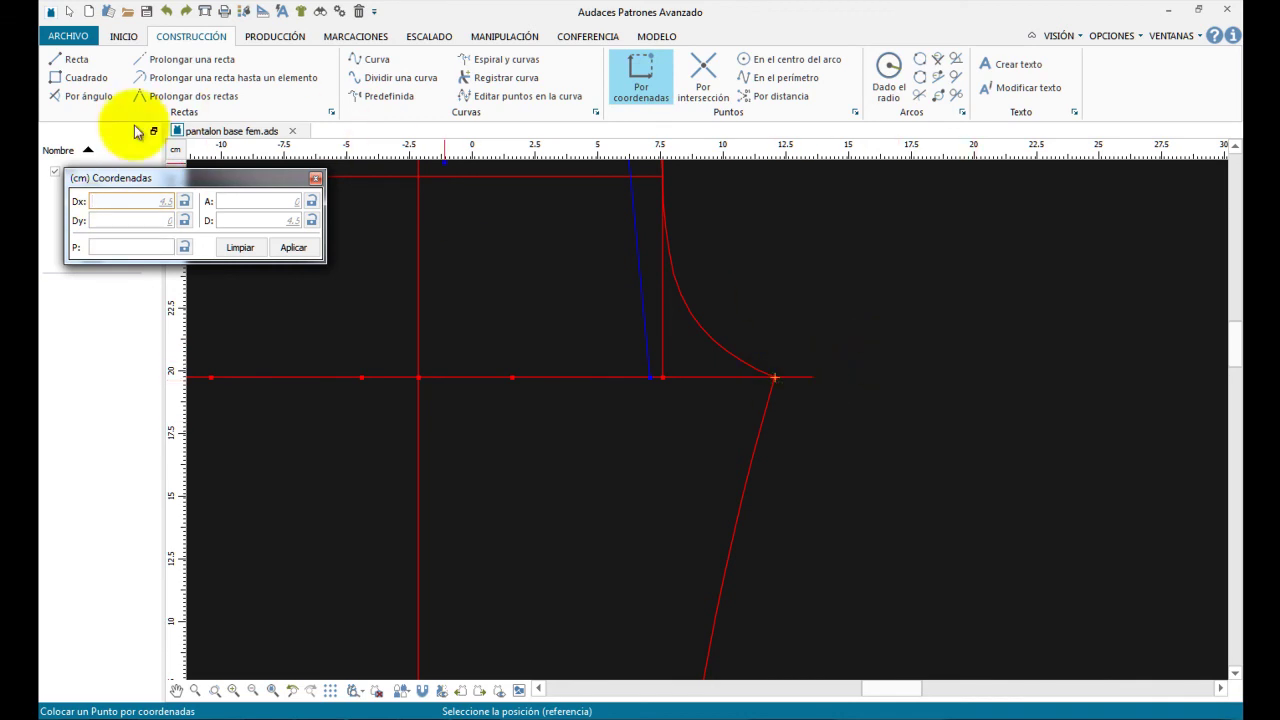
click(116, 202)
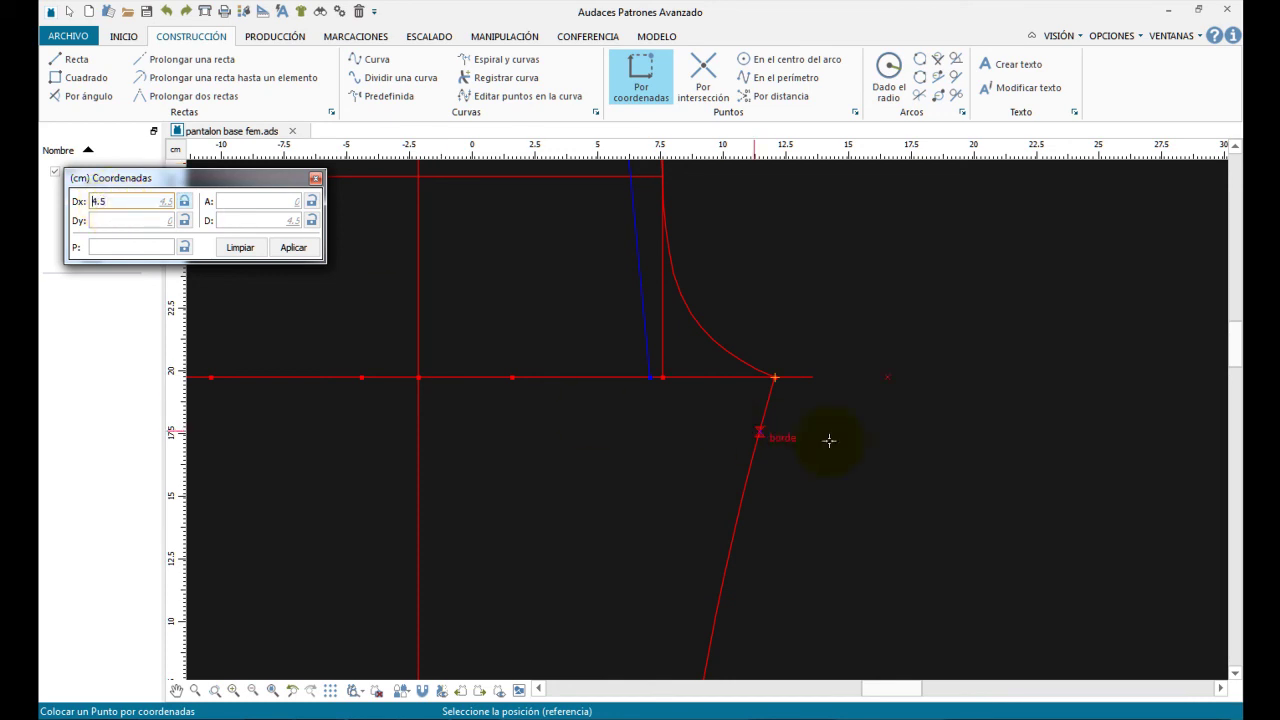
click(887, 377)
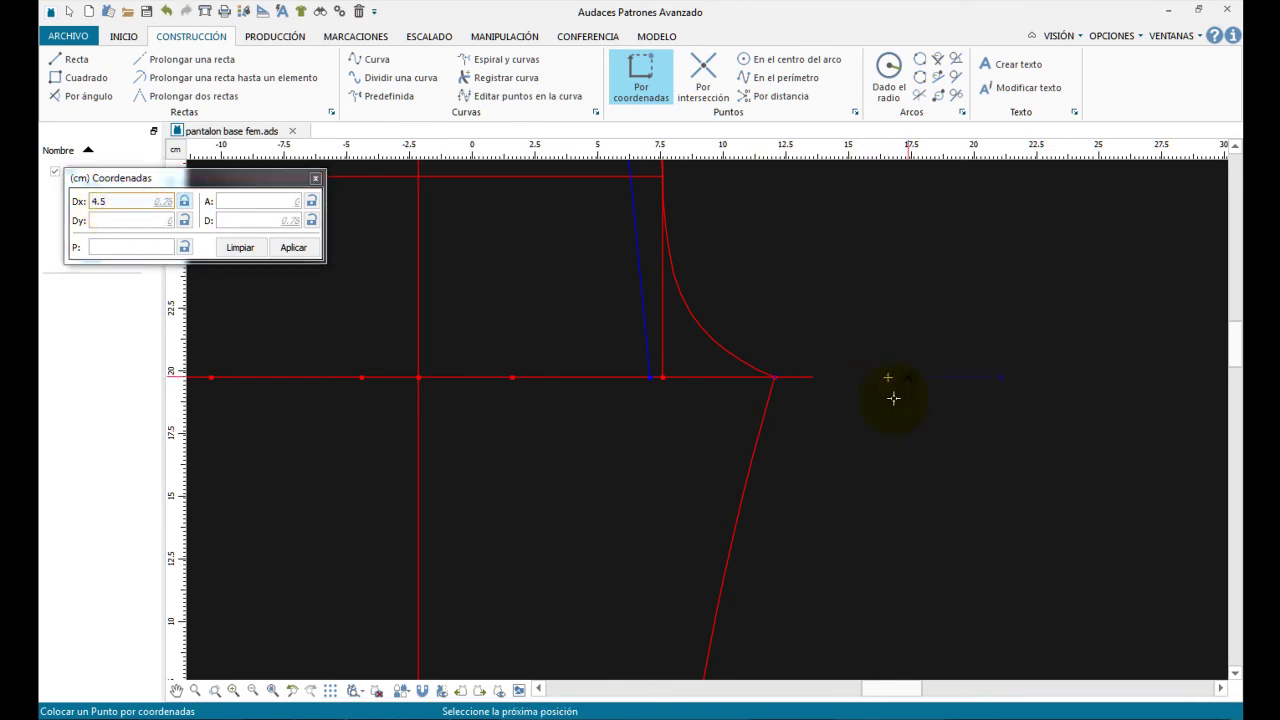
click(949, 274)
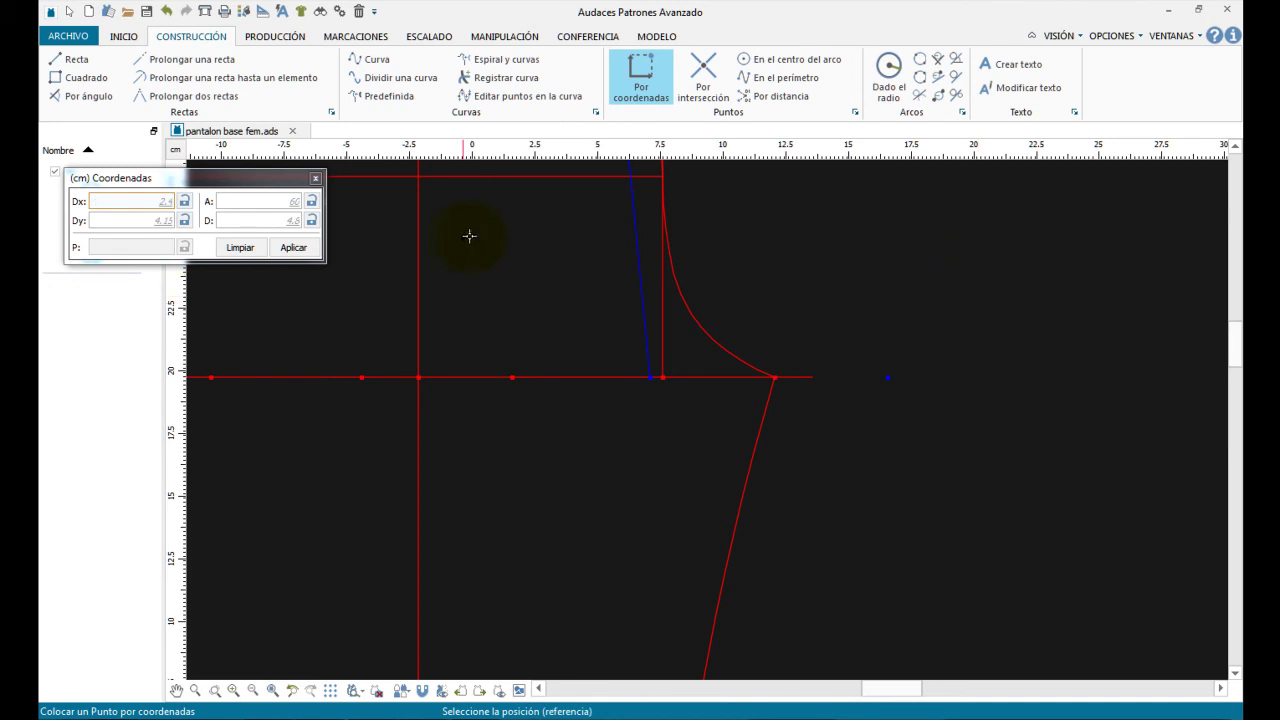
Draw a straight line from the front crotch tip to the new point outside it on the crotch level.
click(70, 59)
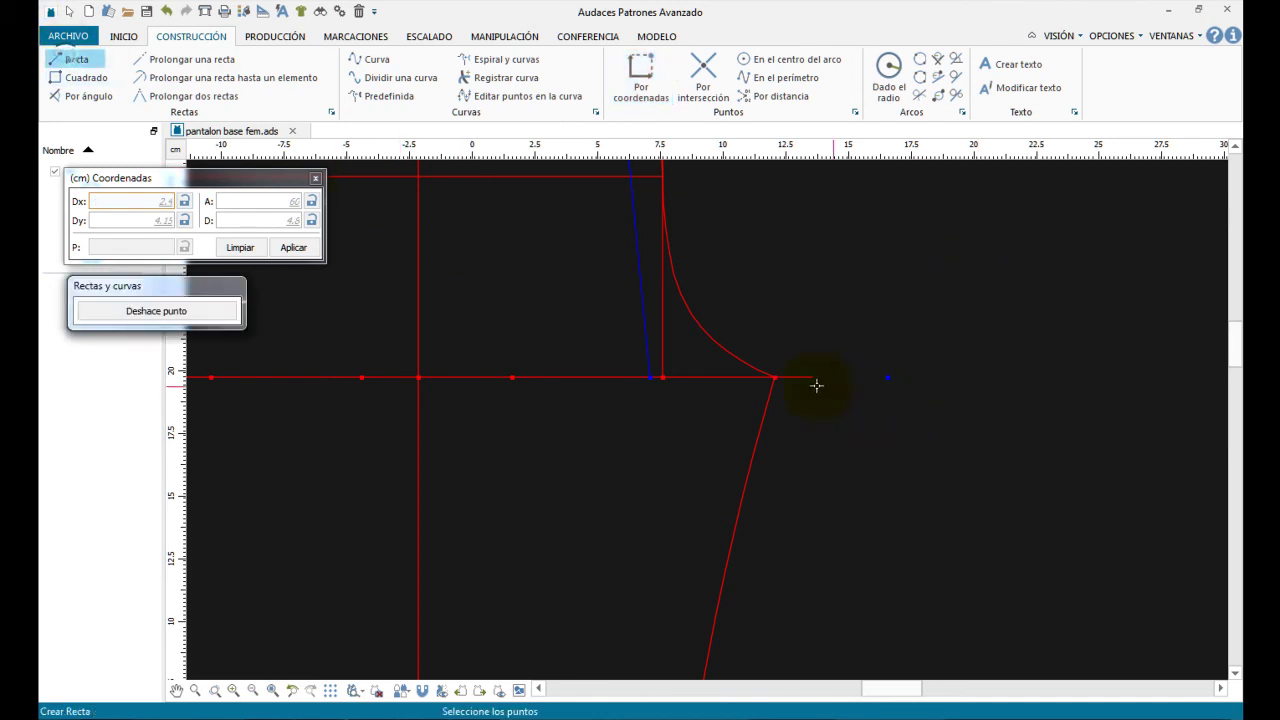
click(776, 378)
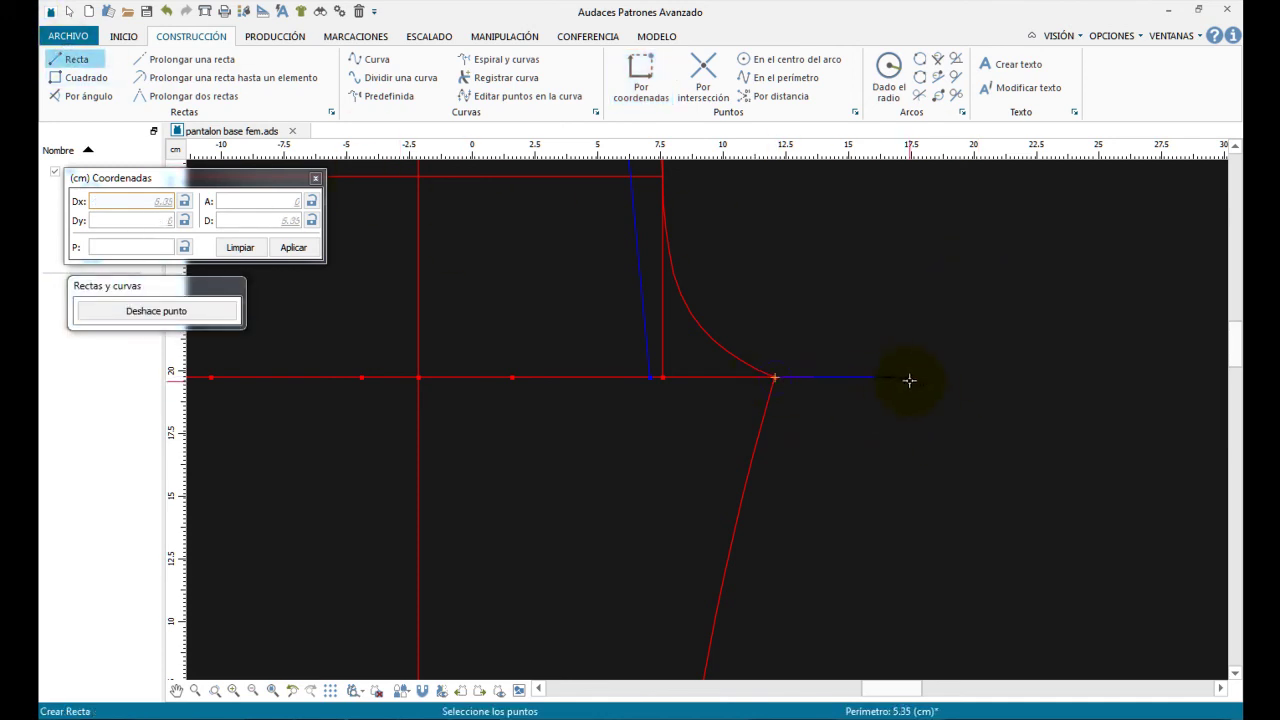
click(890, 379)
right_click(960, 340)
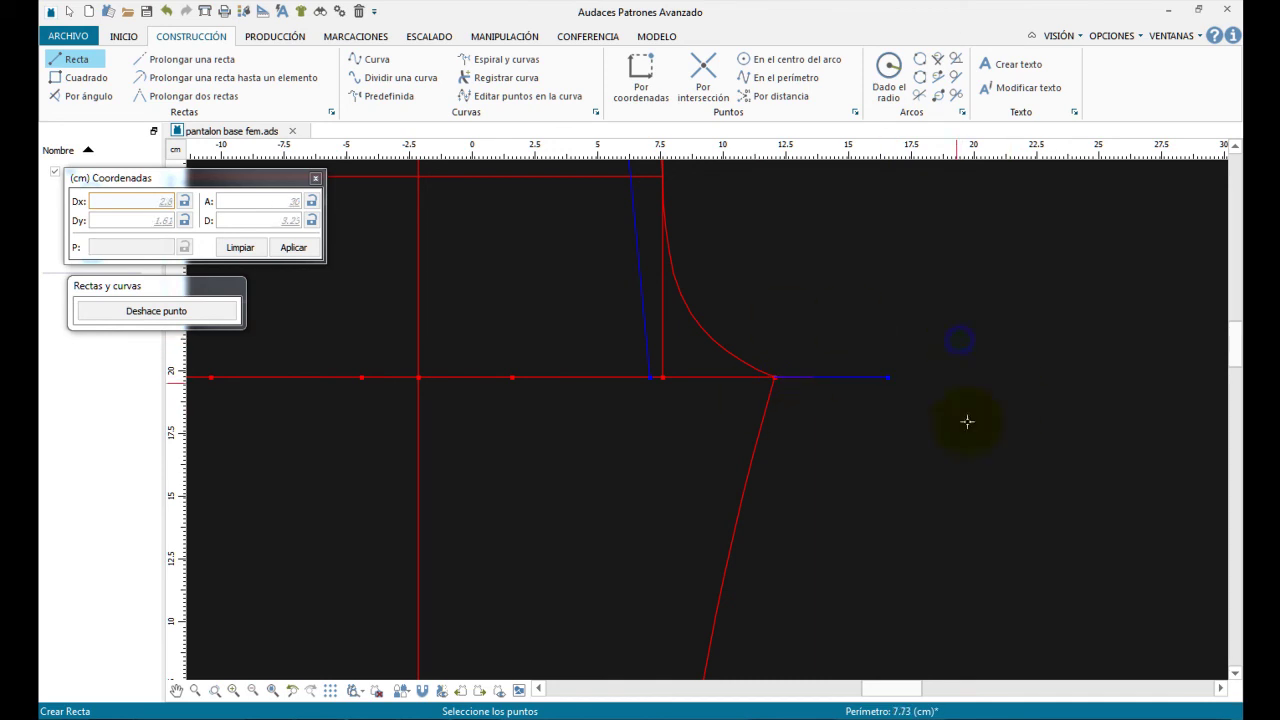
Start the back inseam curve at the inner end of the extended hem line and pass it through the extended knee line's inner end.
scroll(894, 457, down, 4)
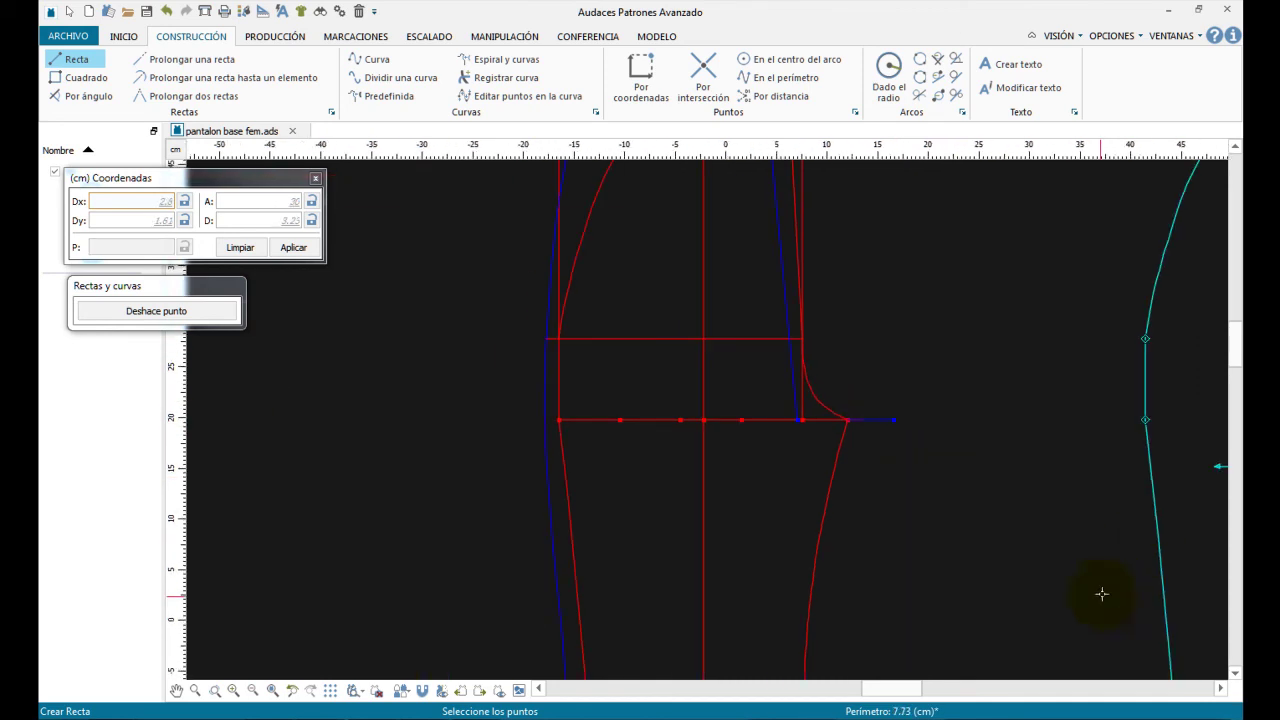
scroll(1087, 623, down, 1)
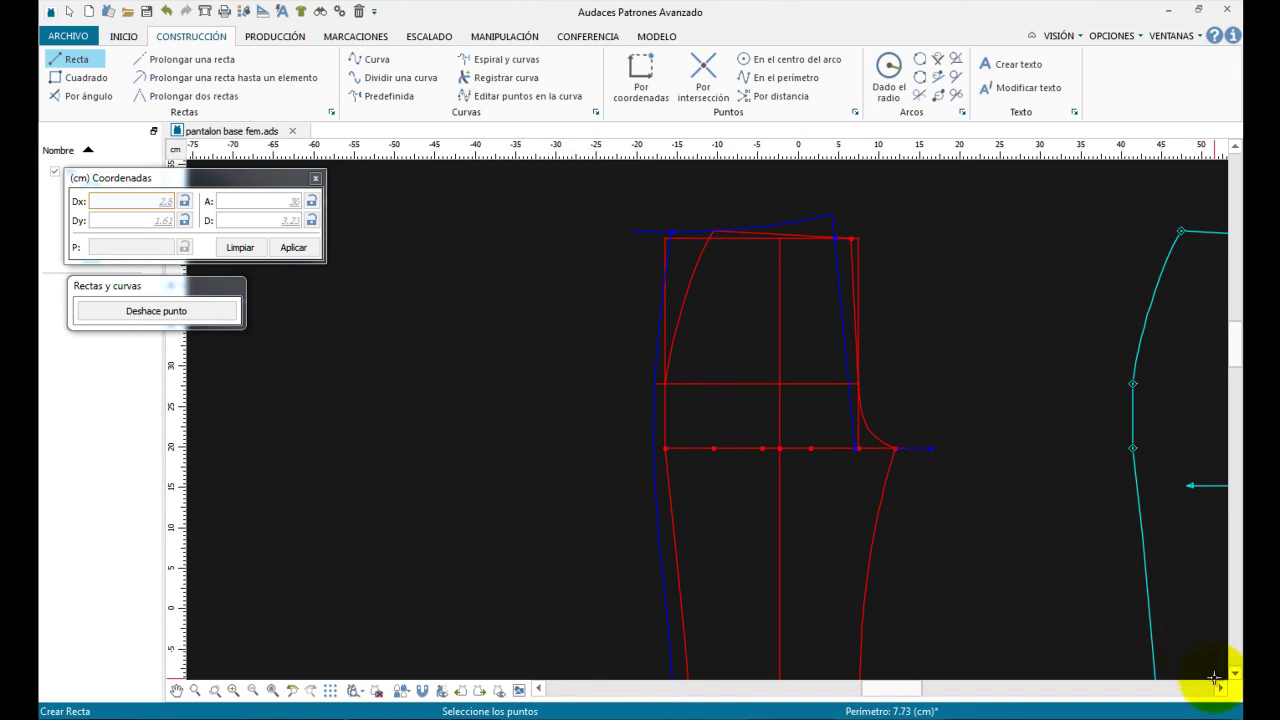
middle_drag(1066, 606, 863, 674)
middle_drag(837, 463, 877, 481)
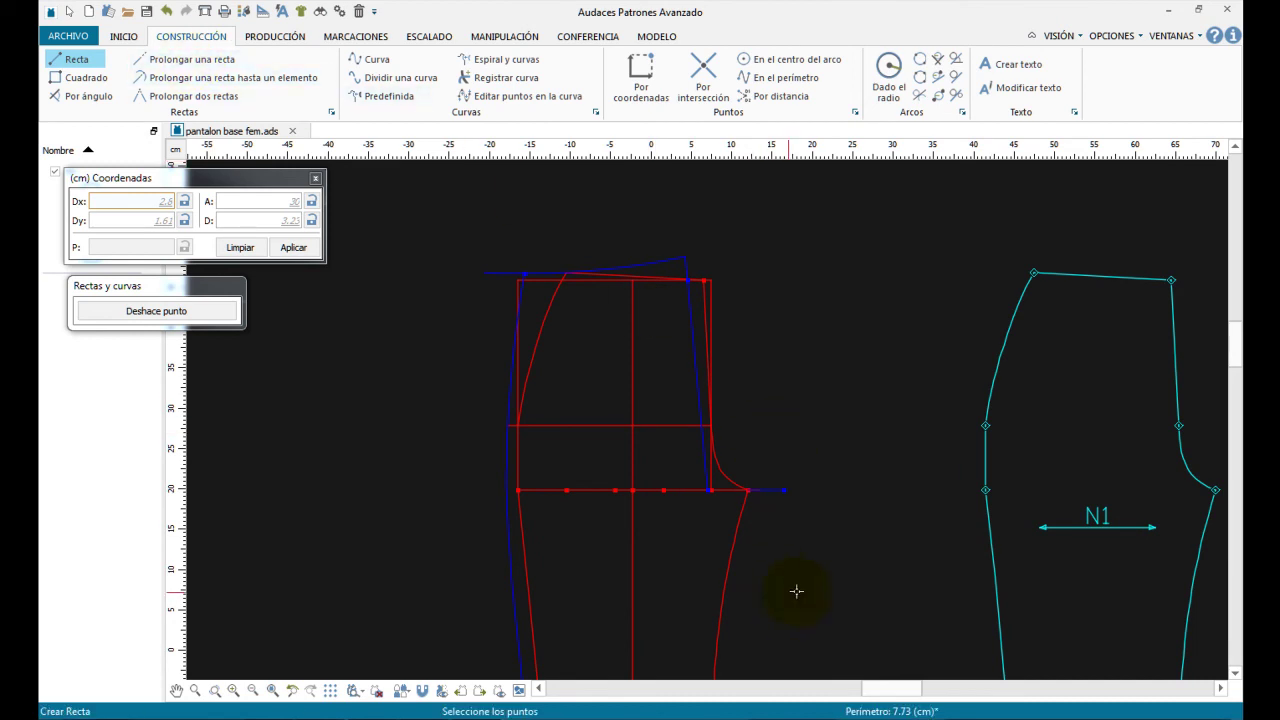
middle_drag(794, 591, 766, 300)
middle_drag(759, 496, 751, 457)
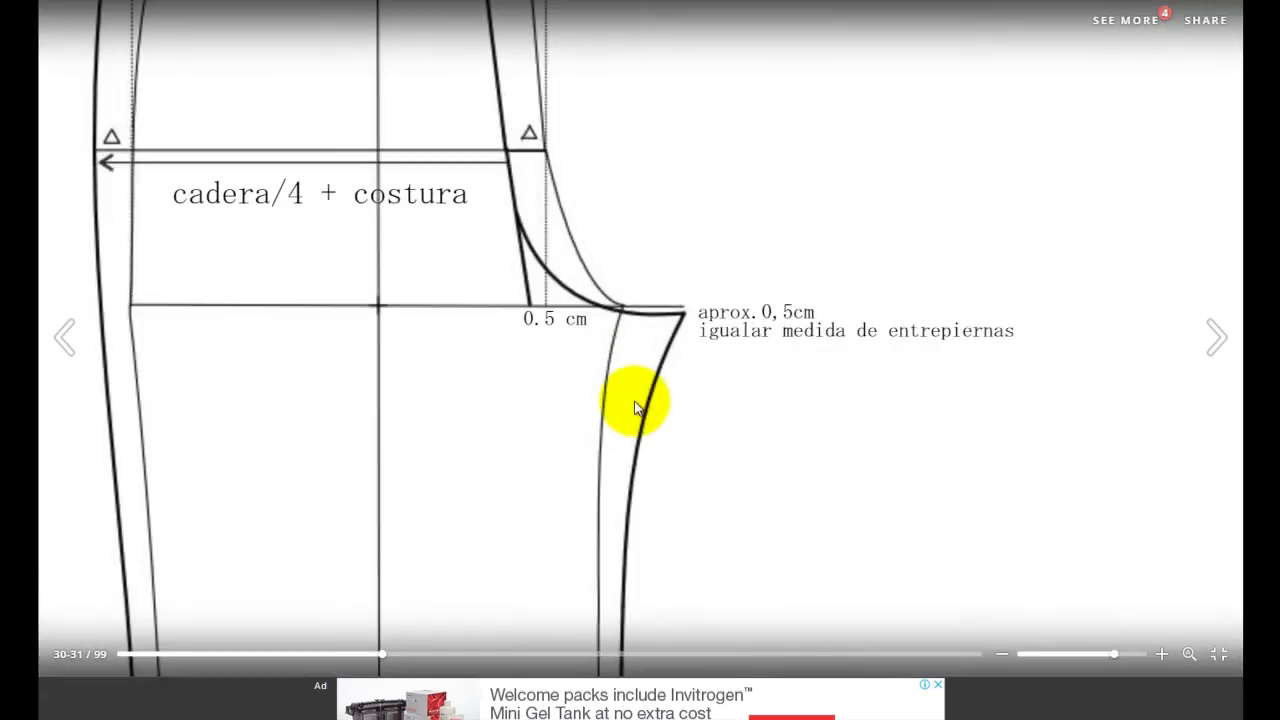
scroll(634, 509, down, 5)
scroll(636, 517, down, 3)
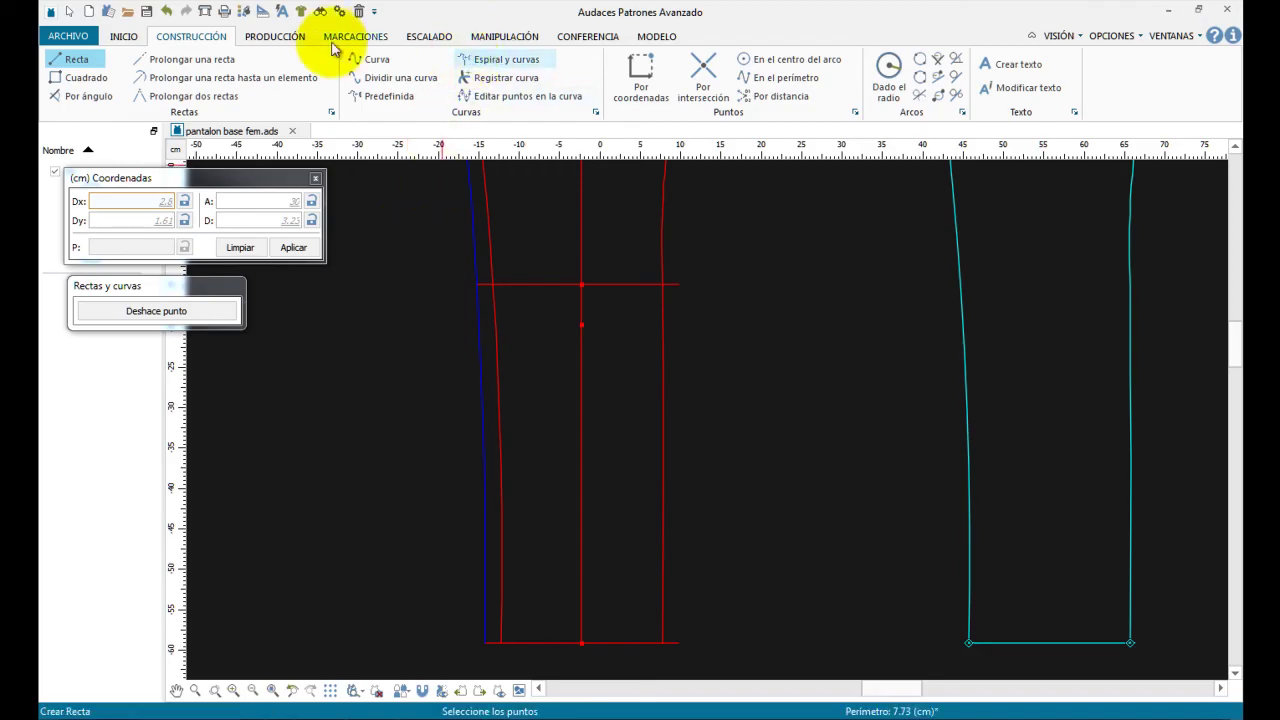
click(368, 59)
click(678, 642)
click(680, 284)
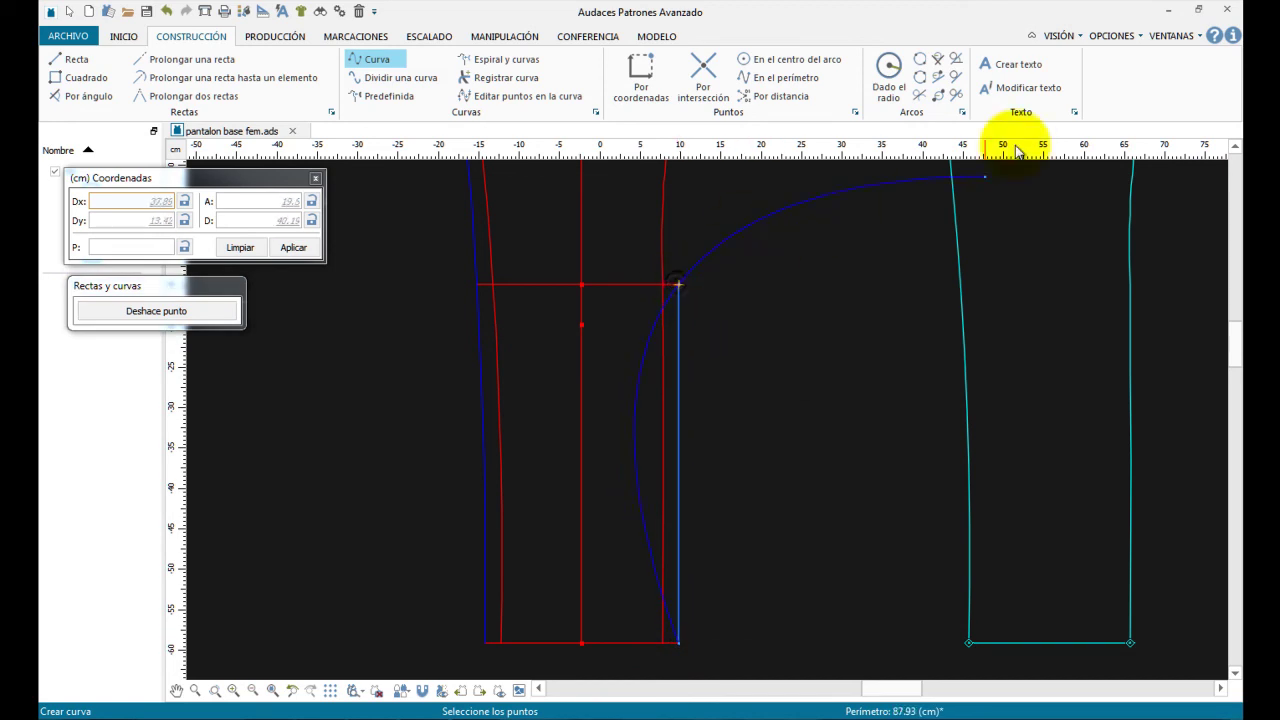
Continue the back inseam curve upward past the knee and finish it at the outer end of the back crotch extension.
mouse_move(744, 180)
middle_down()
mouse_move(734, 391)
mouse_move(720, 408)
middle_up()
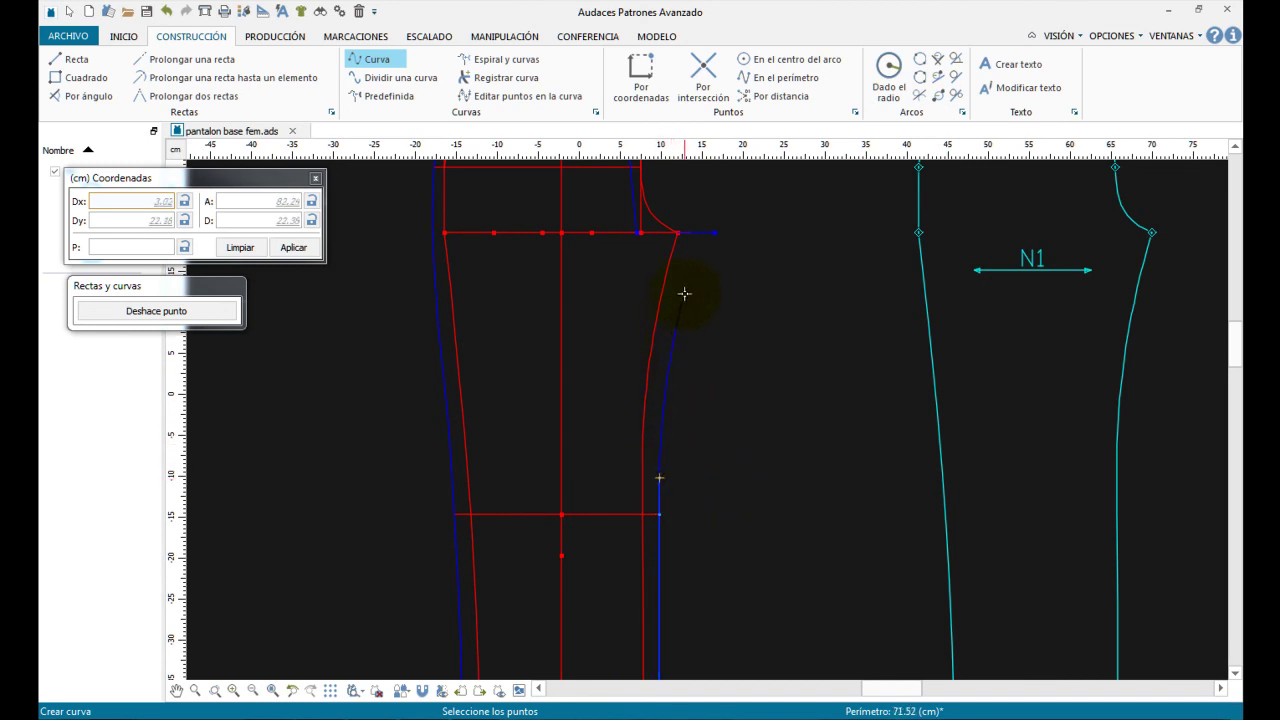
click(693, 286)
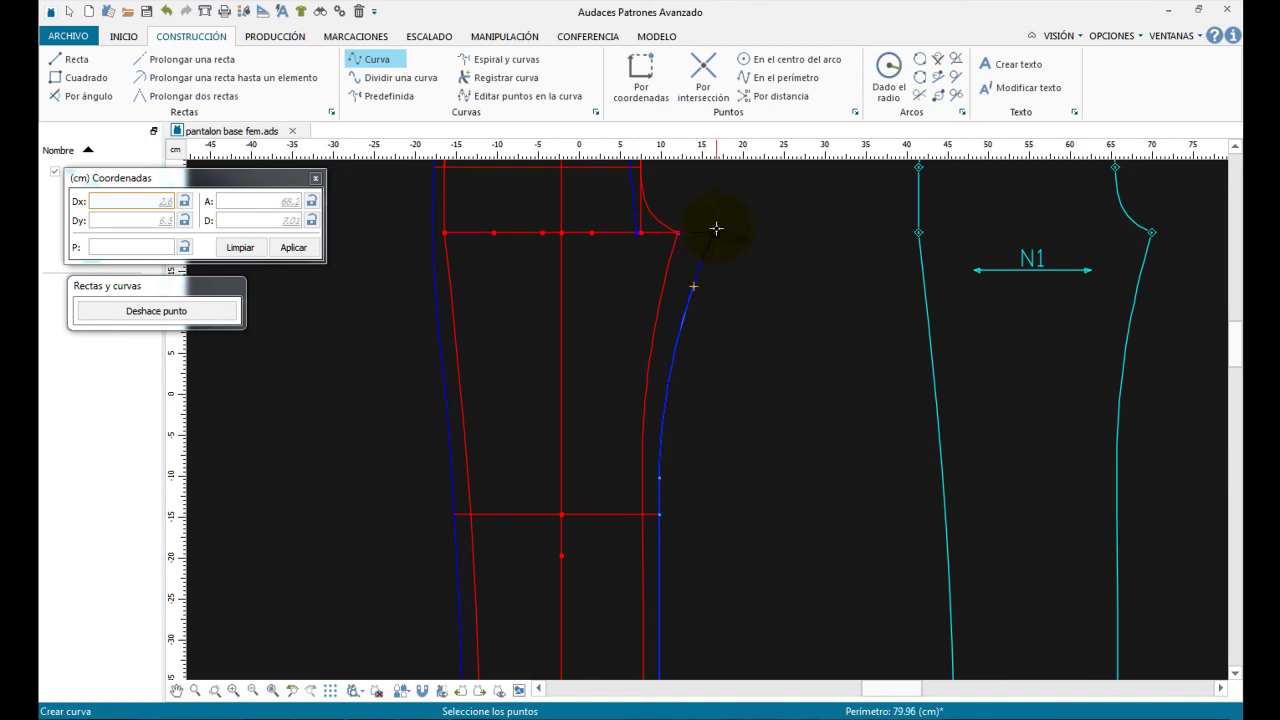
click(715, 233)
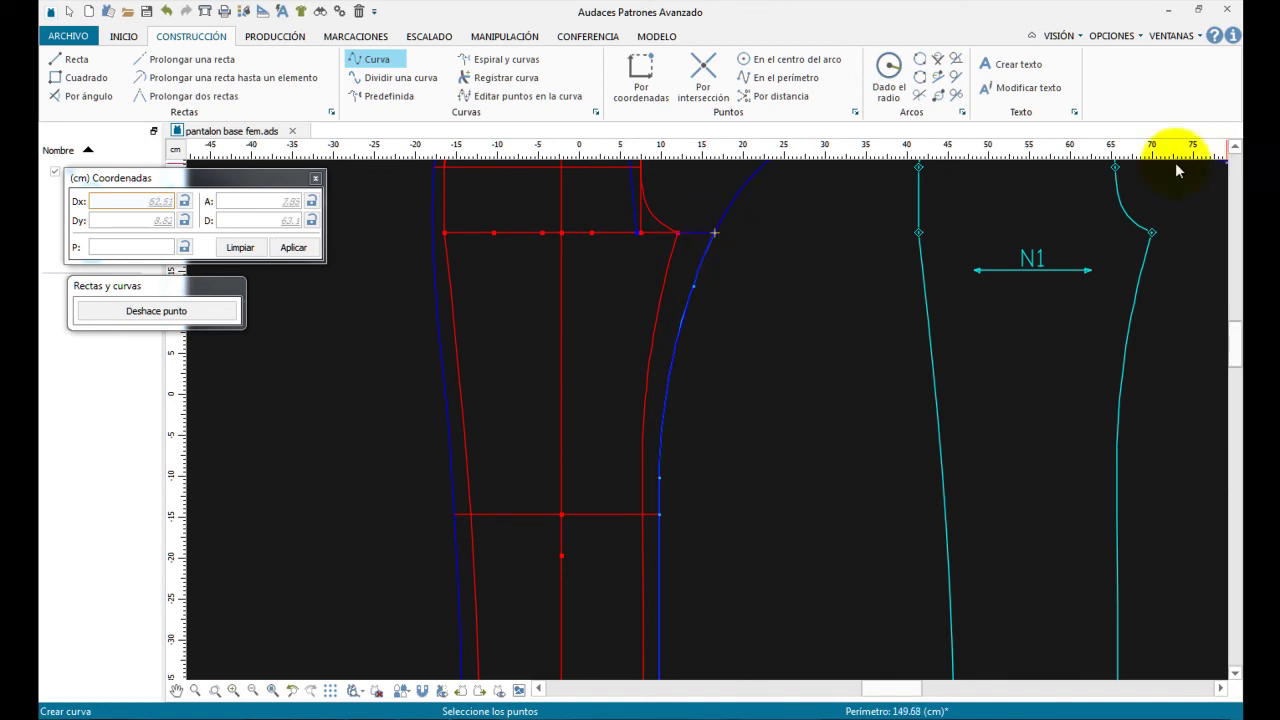
middle_drag(792, 287, 849, 449)
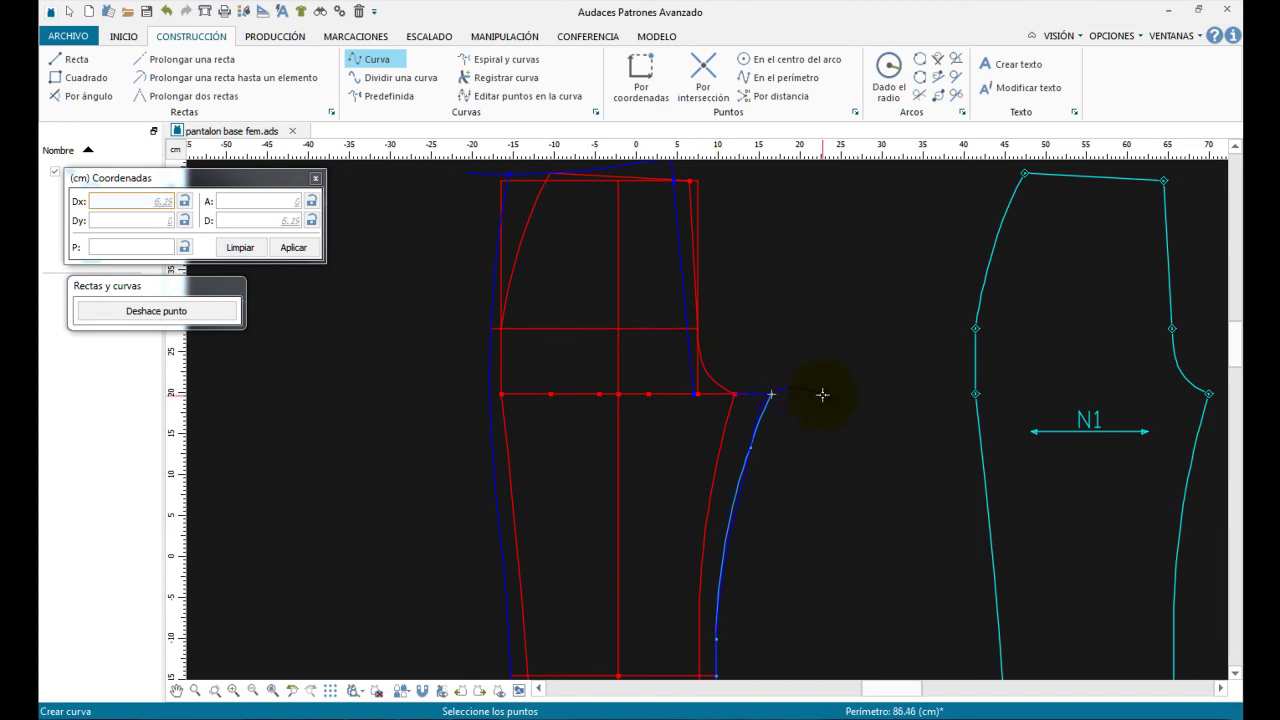
right_click(810, 339)
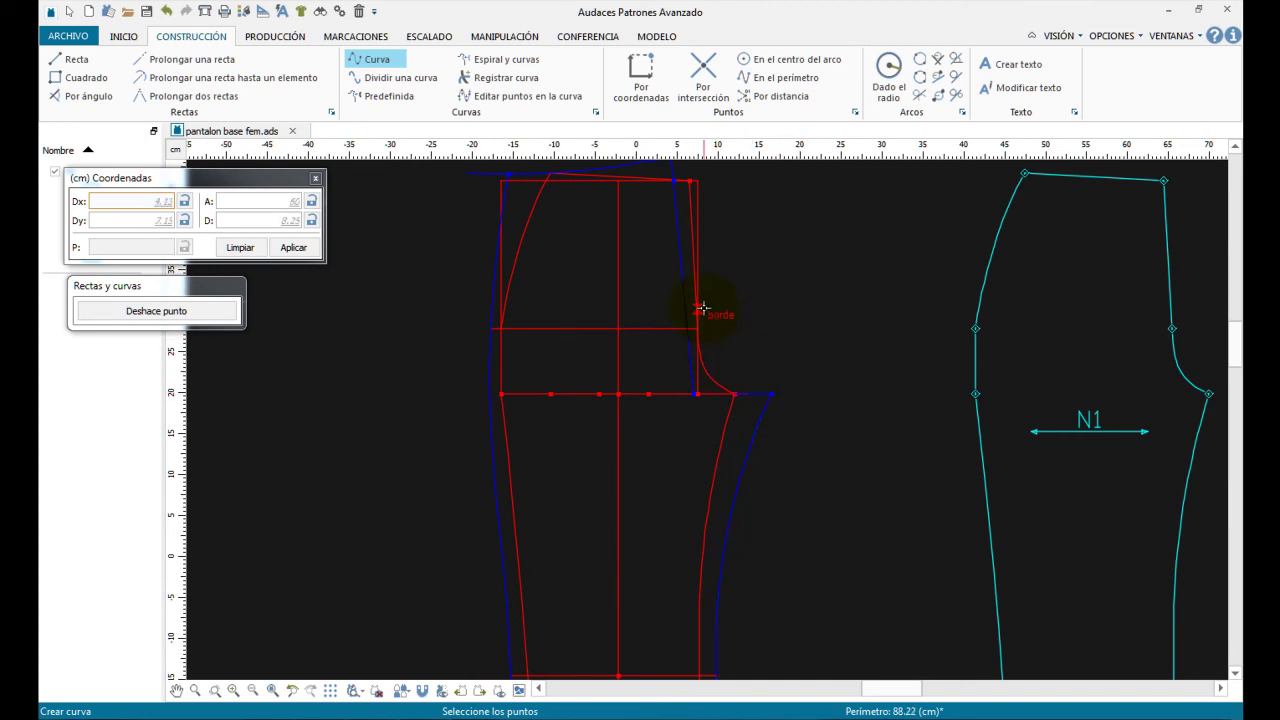
Following the Paso 3 diagram, draw the back crotch curve from the extension's outer tip up to the back centre line at hip level.
key(alt+Tab)
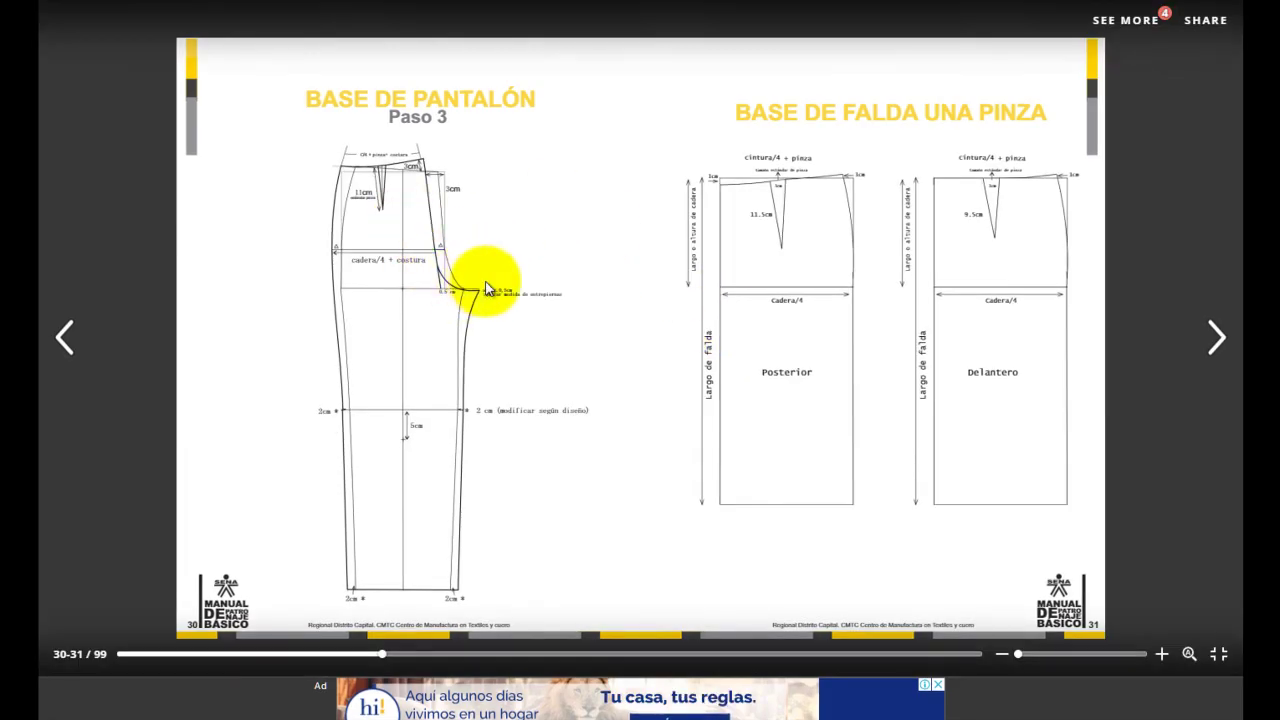
scroll(432, 273, up, 3)
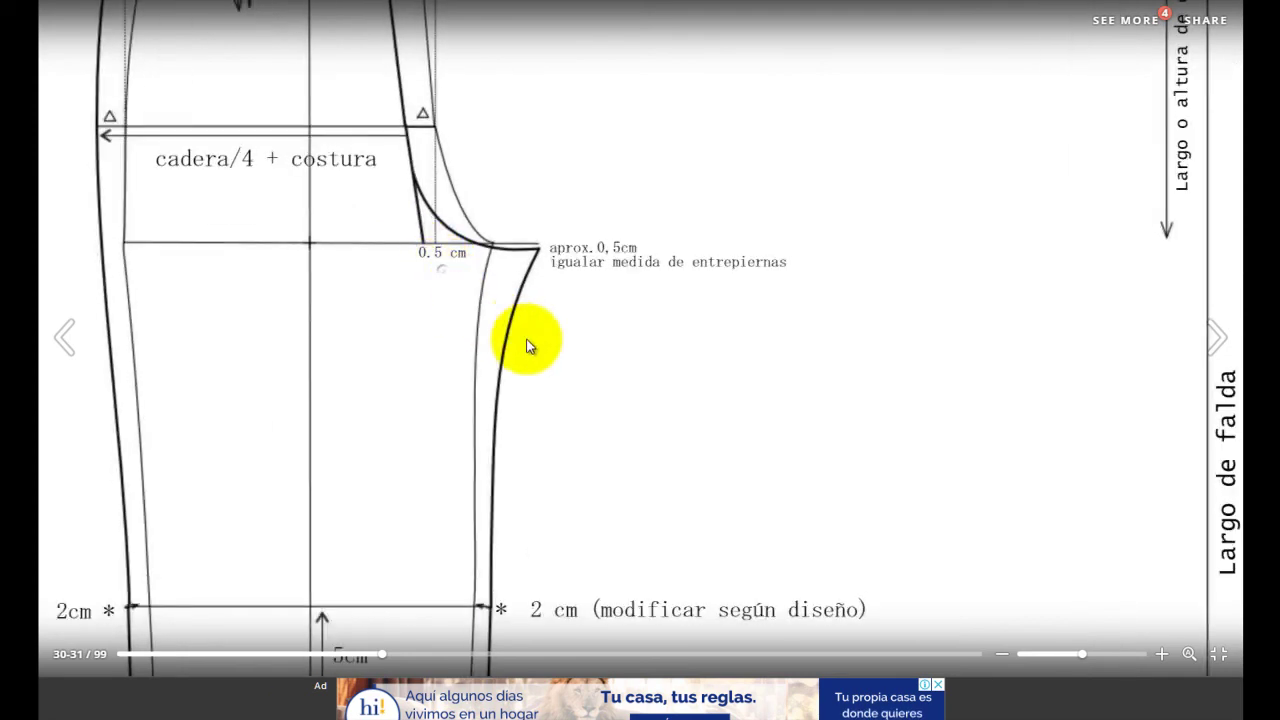
key(alt+Tab)
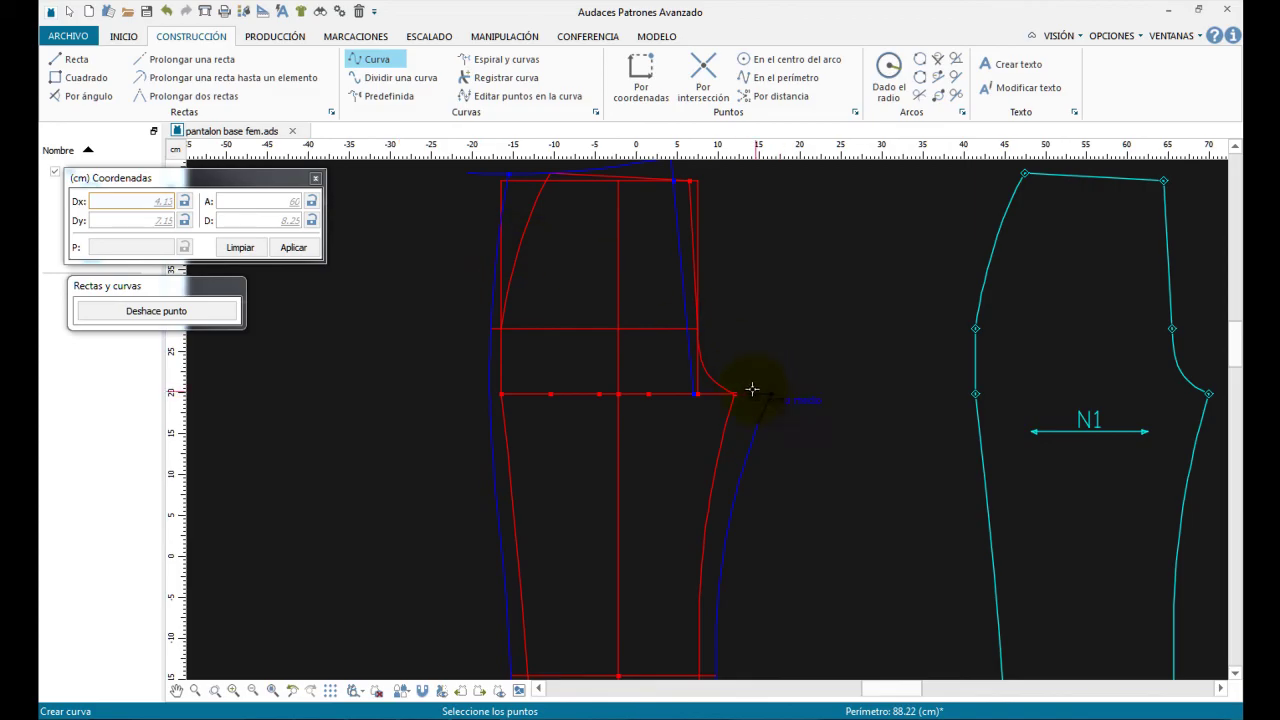
scroll(752, 389, up, 2)
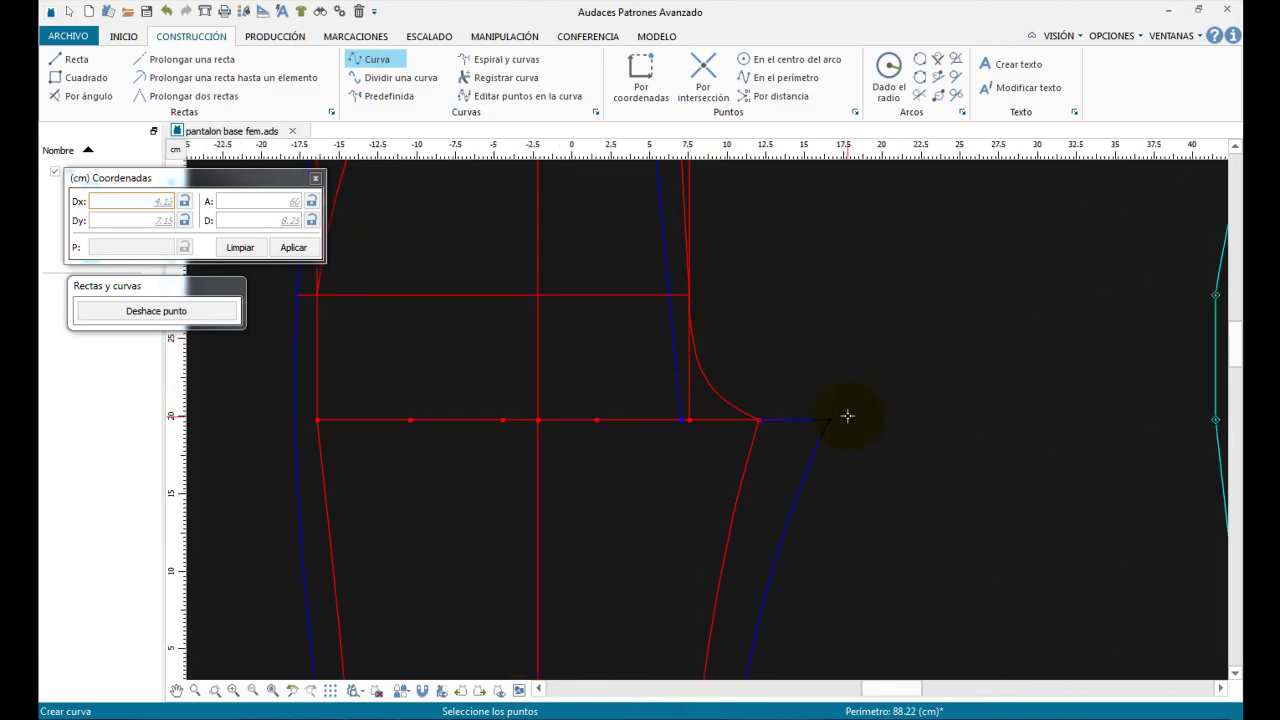
key(alt+Tab)
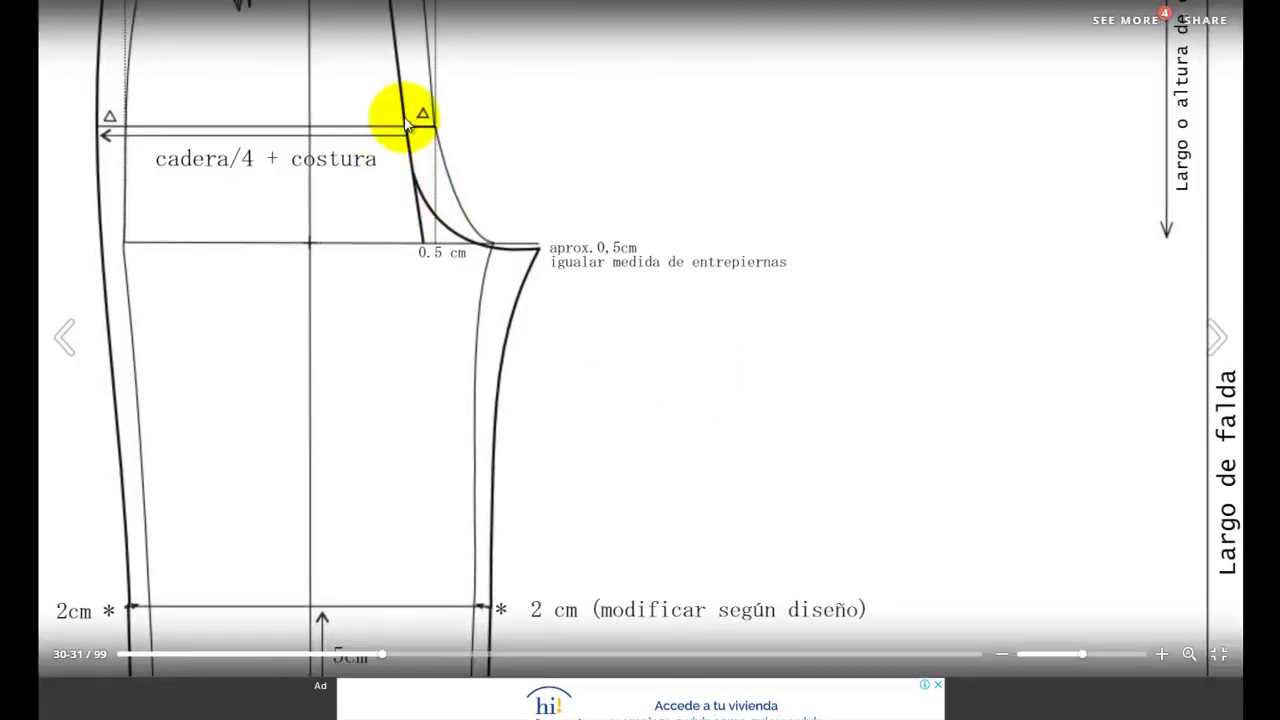
key(alt+Tab)
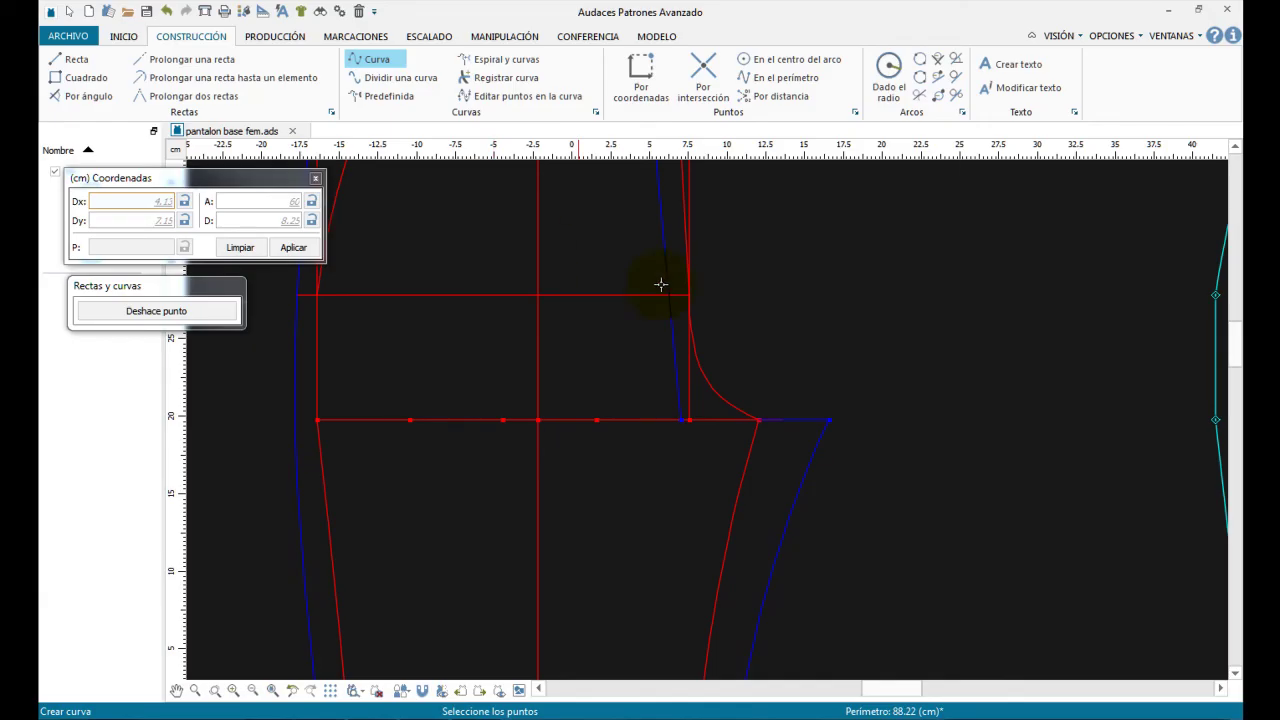
click(831, 419)
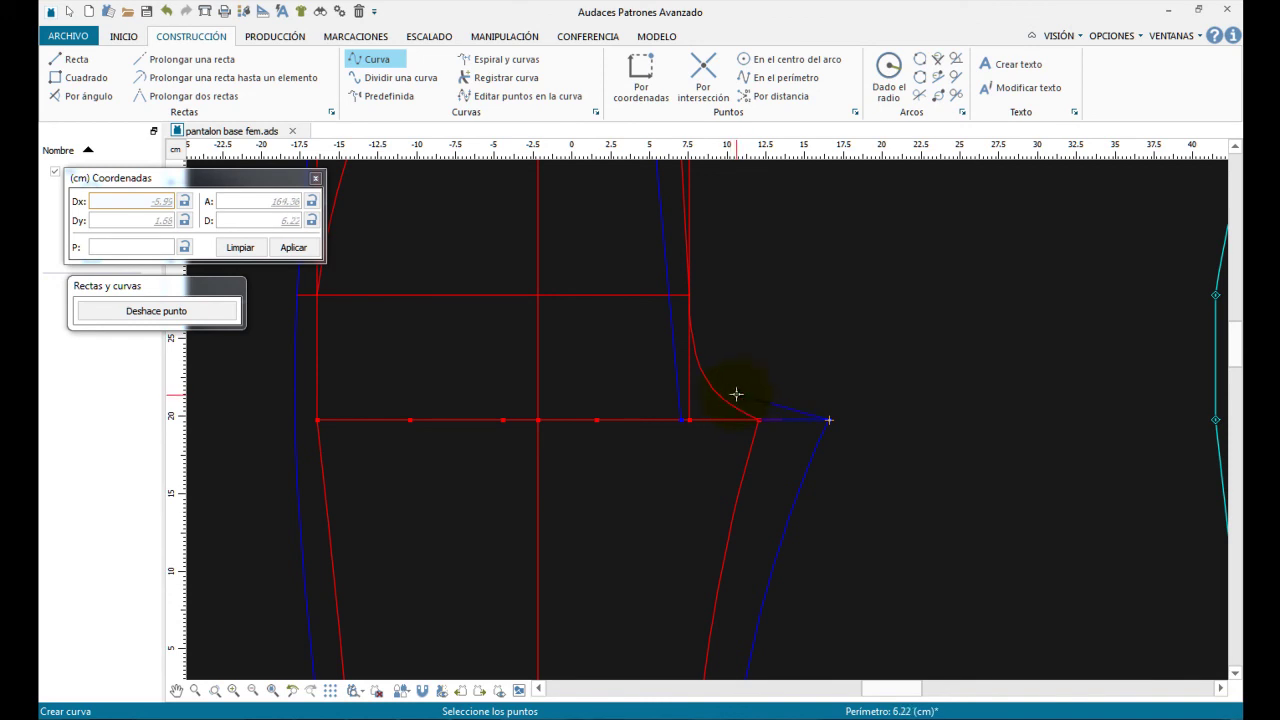
click(737, 391)
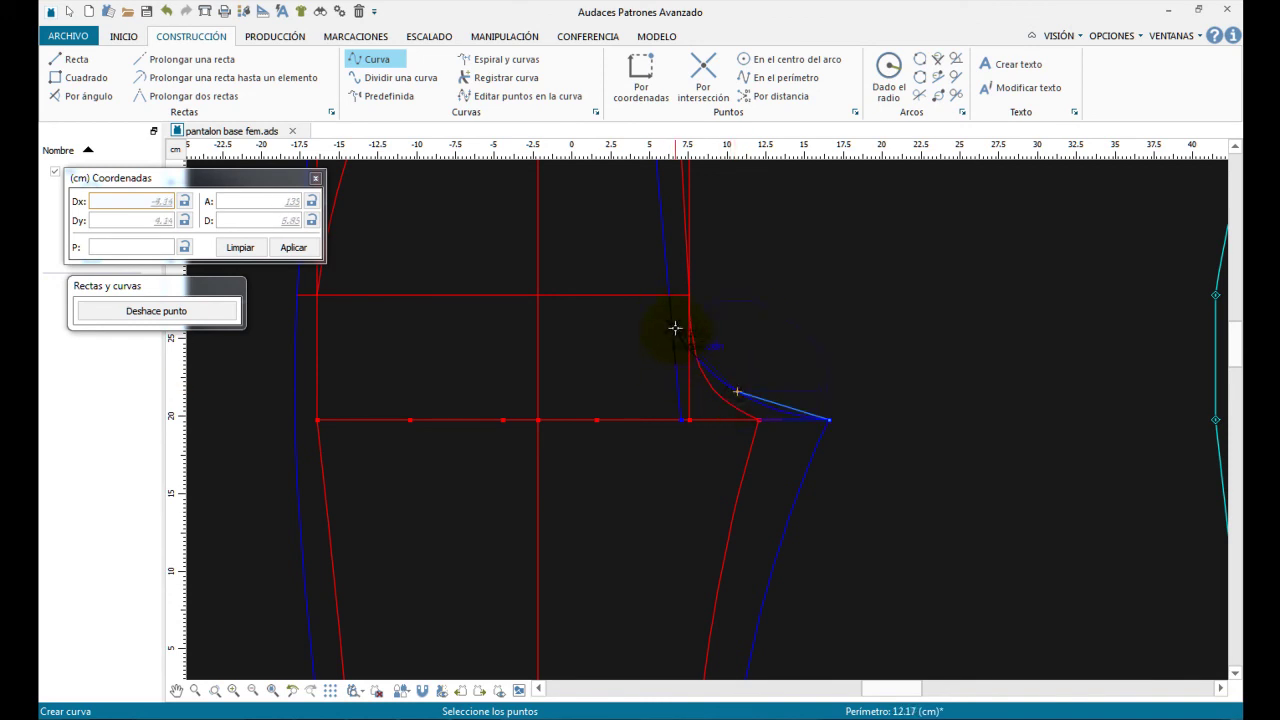
click(680, 338)
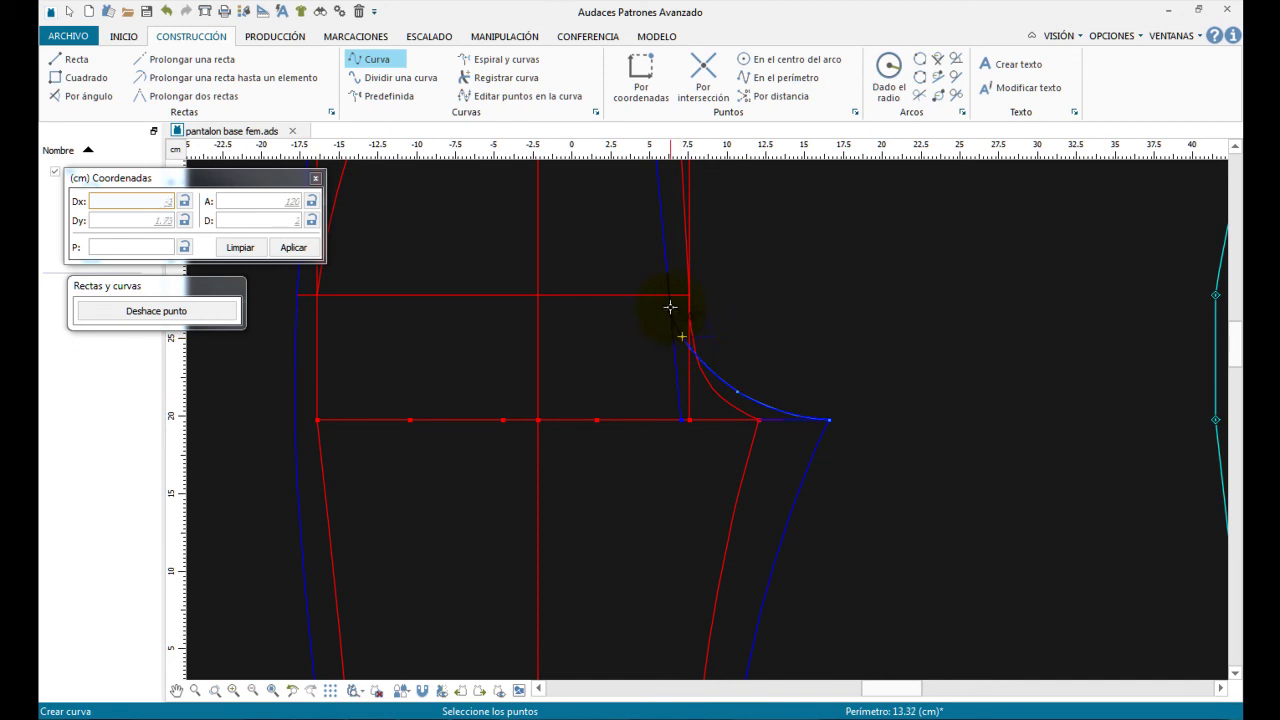
click(670, 300)
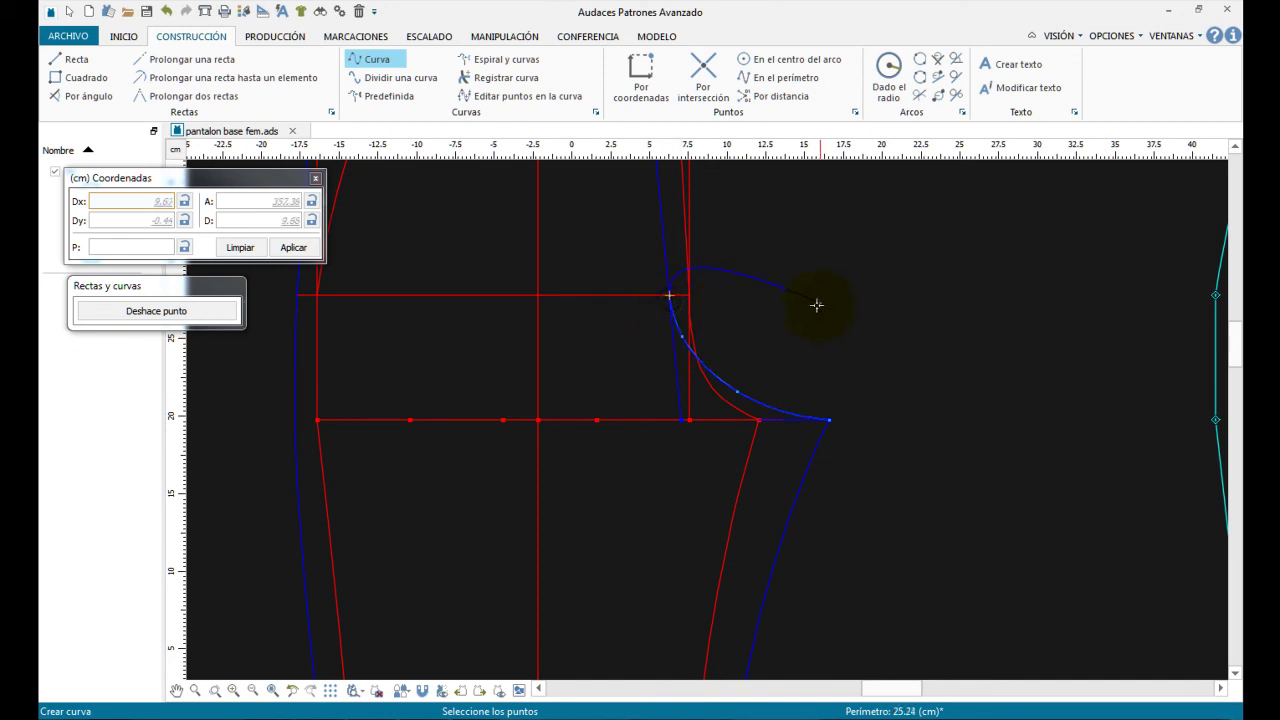
right_click(823, 303)
Start extracting a pattern and select the blue back contour: waist, centre back, crotch curve, inseam, hem and side seam.
scroll(553, 415, up, 1)
scroll(551, 448, down, 2)
click(214, 690)
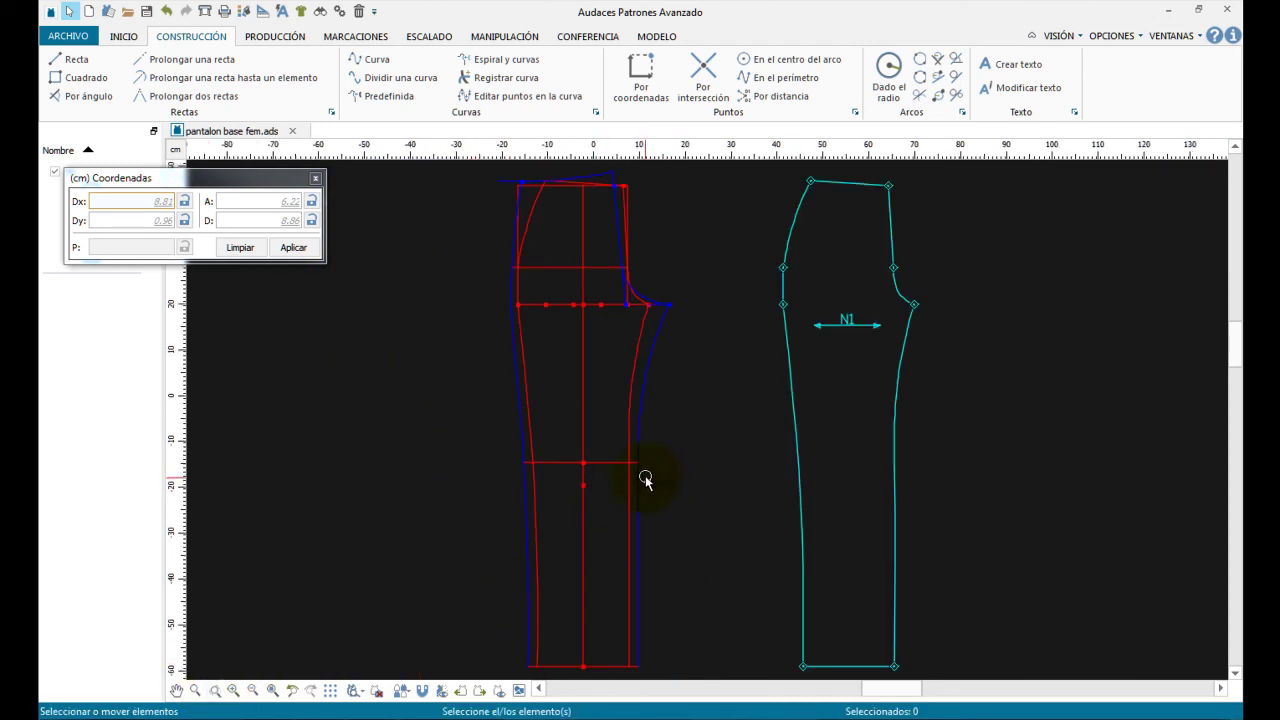
click(270, 40)
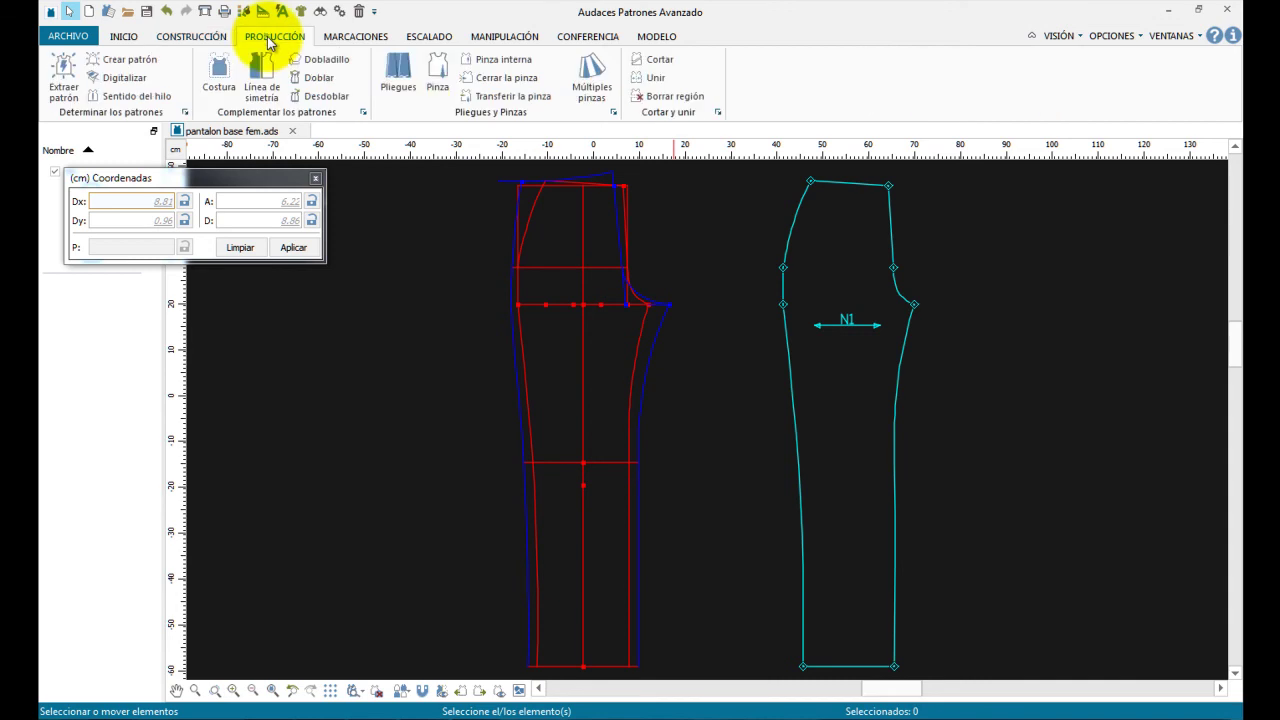
click(63, 76)
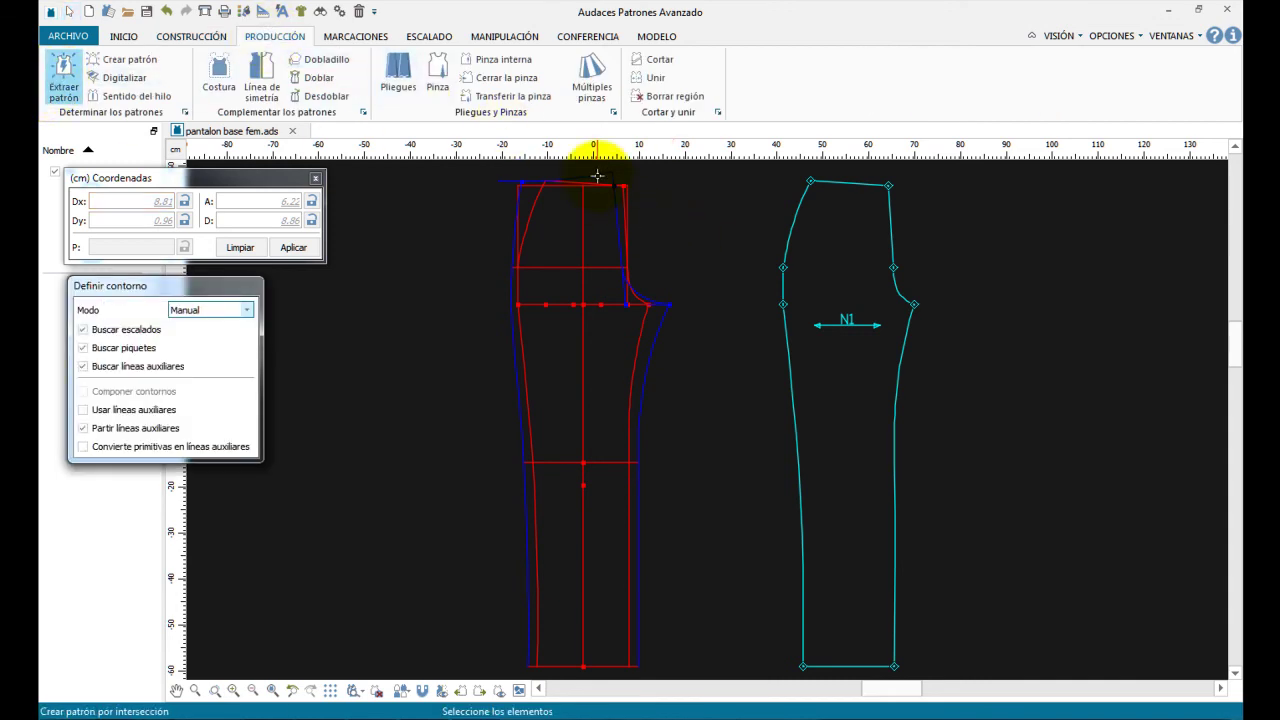
scroll(614, 207, up, 1)
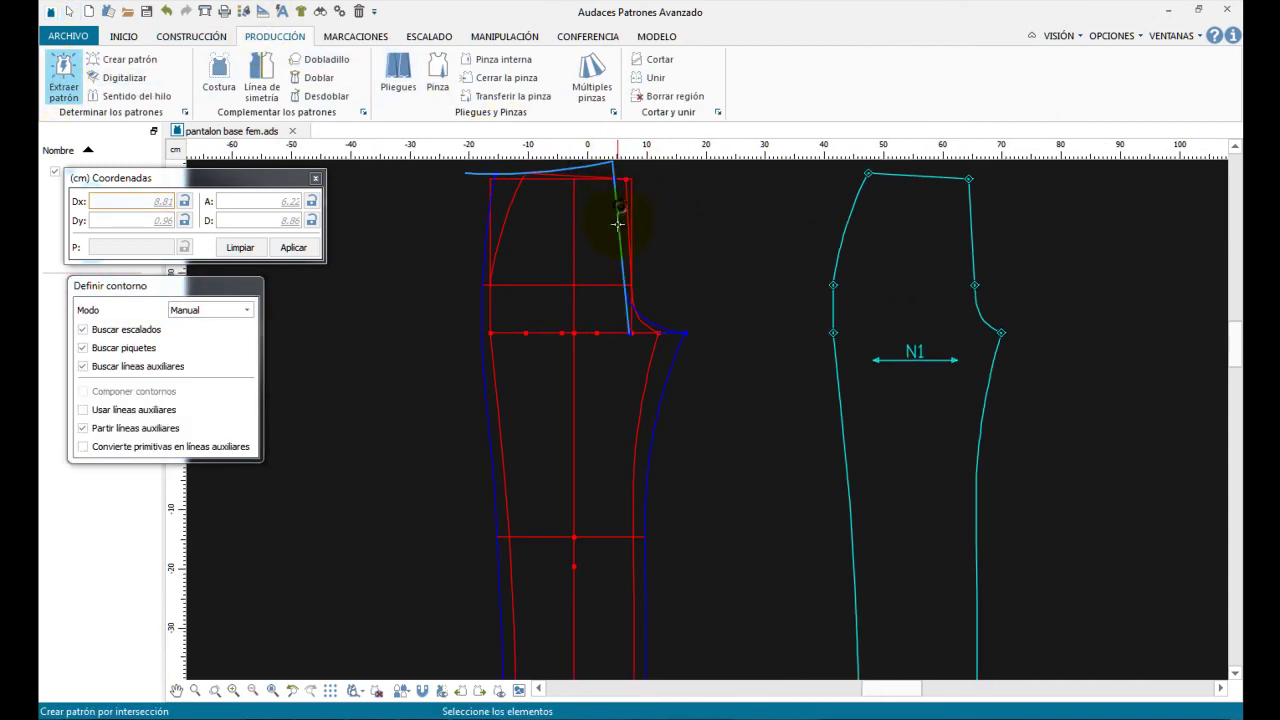
click(652, 329)
click(674, 370)
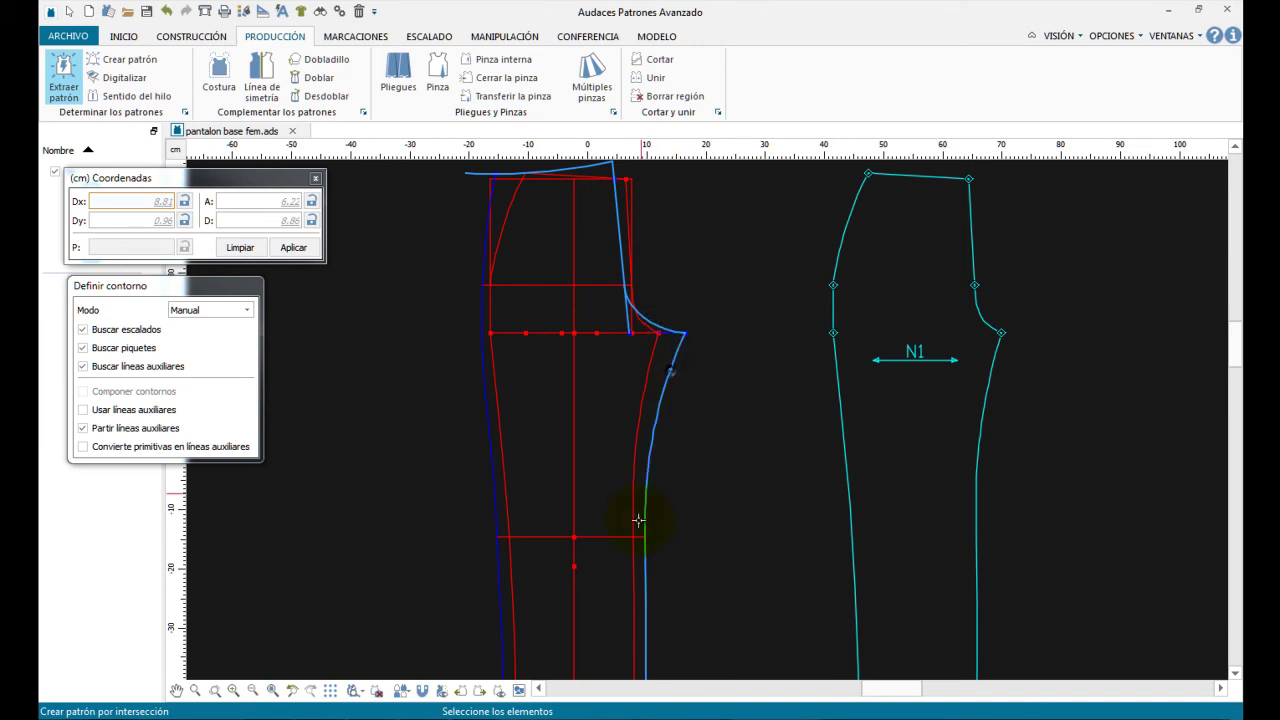
middle_drag(633, 568, 660, 421)
click(629, 651)
click(529, 612)
middle_drag(608, 270, 593, 458)
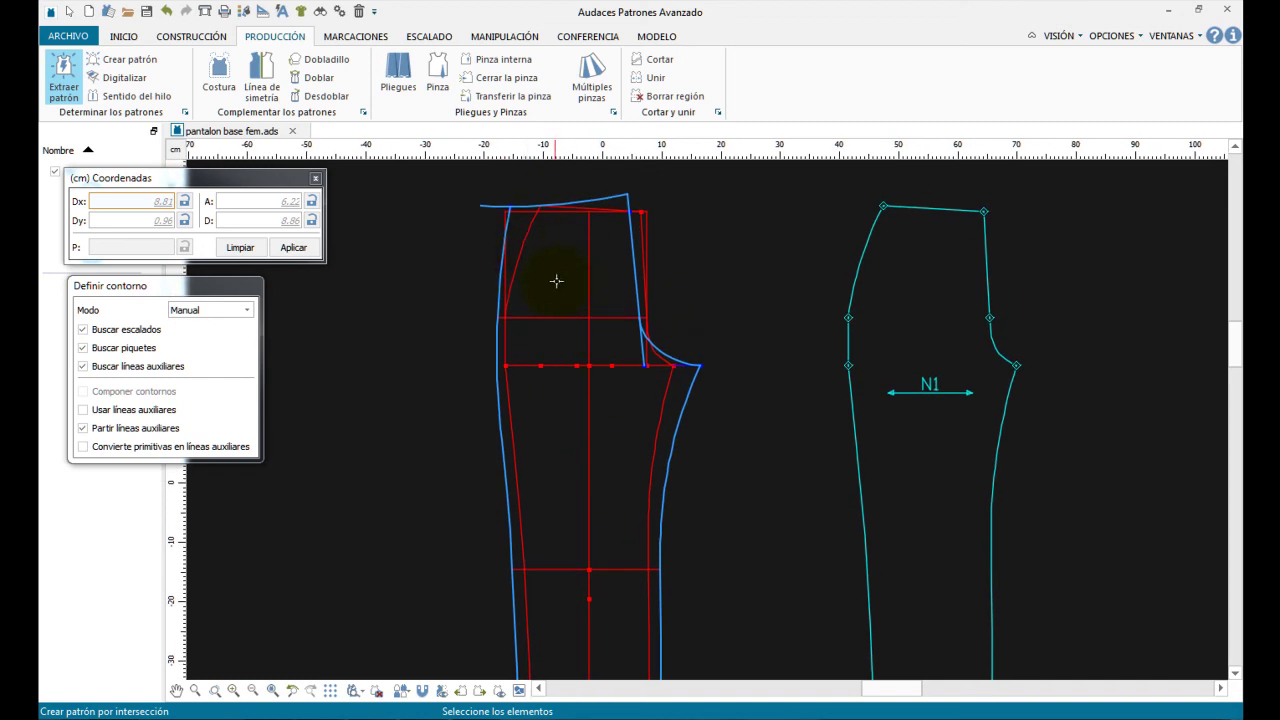
Confirm the back contour and place the extracted pattern beside the front piece N1.
right_click(556, 281)
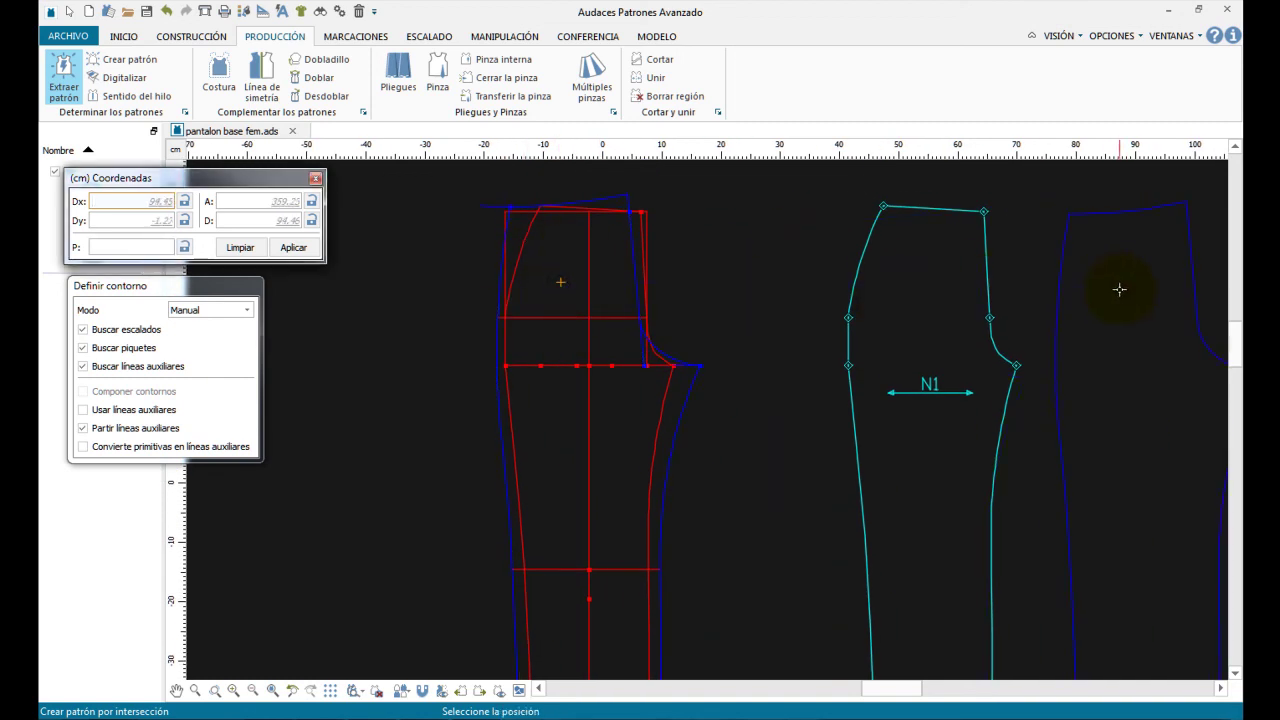
click(1121, 289)
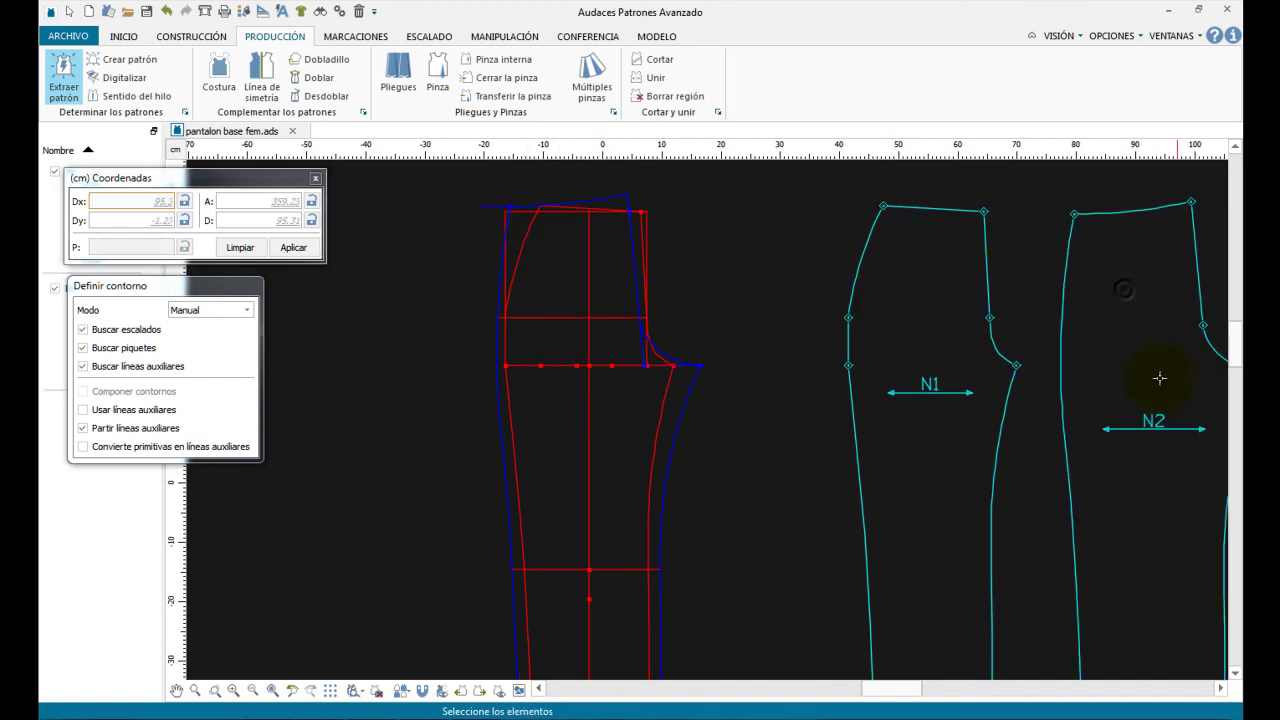
right_click(1144, 506)
Start a dart with 11 cm depth, enabling its finished end (Crear terminación) and disabling Abrir pinza.
scroll(1150, 550, down, 2)
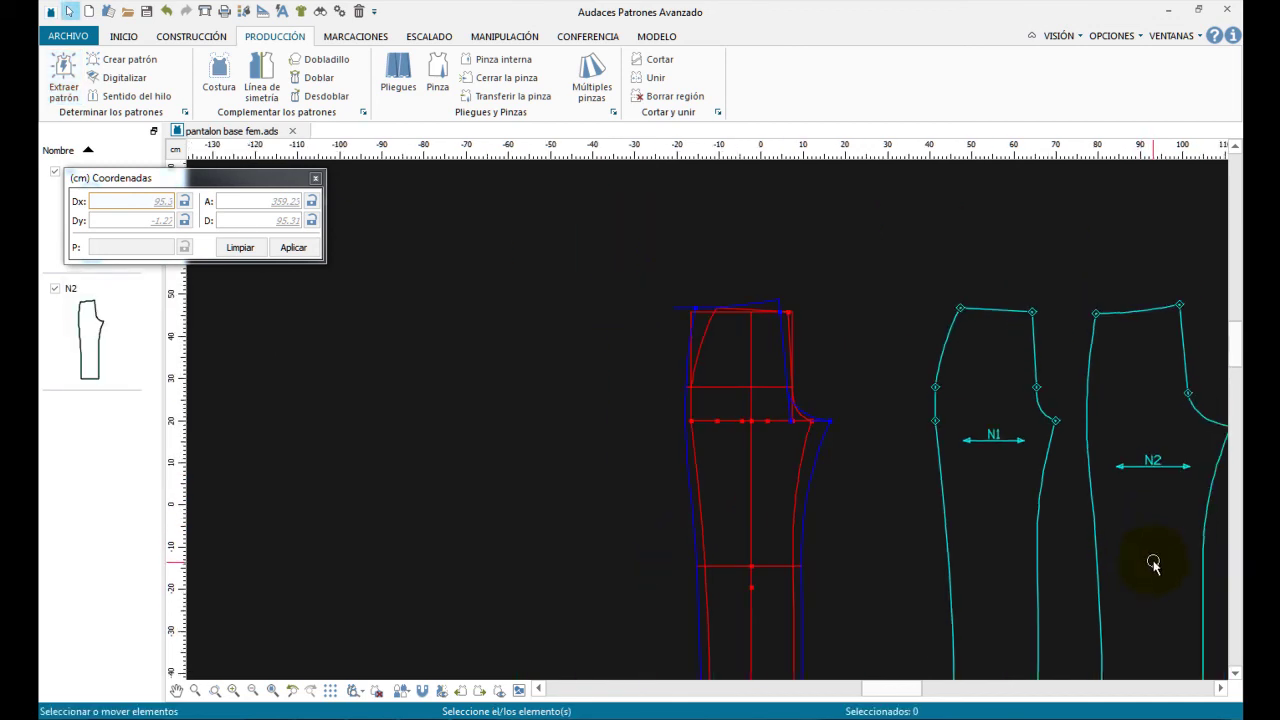
click(1220, 688)
scroll(986, 363, up, 3)
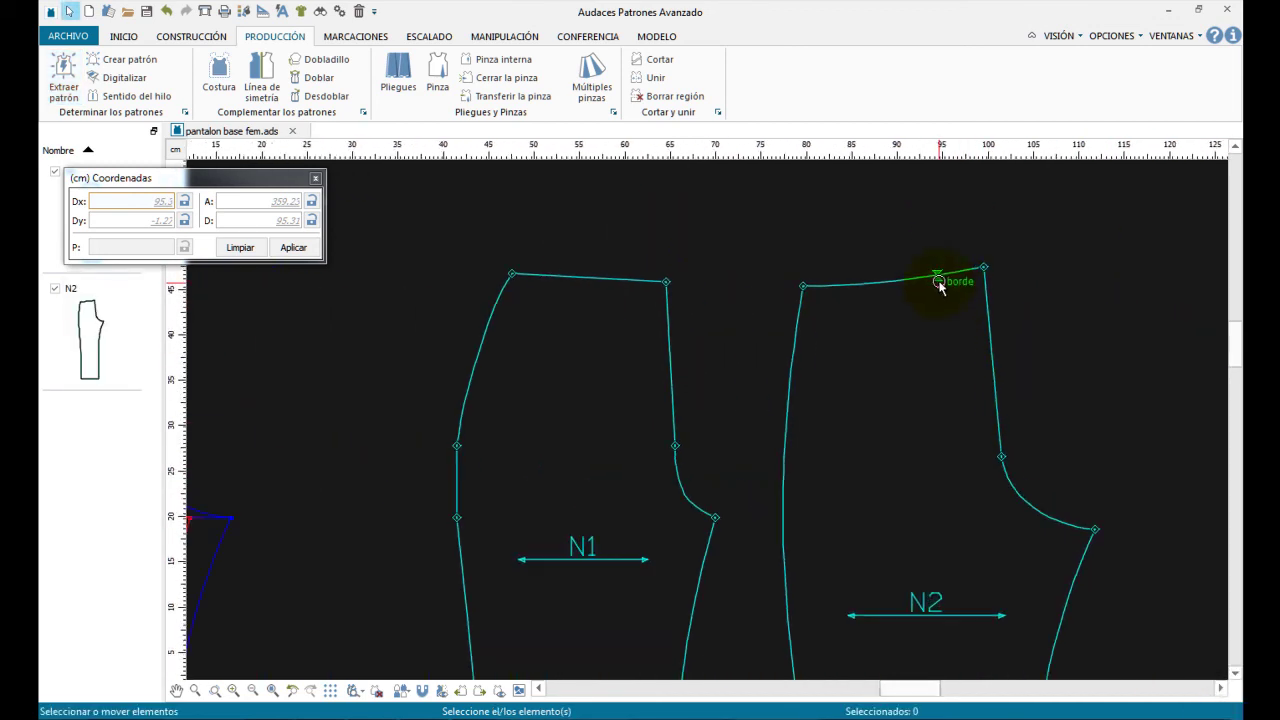
scroll(864, 334, up, 1)
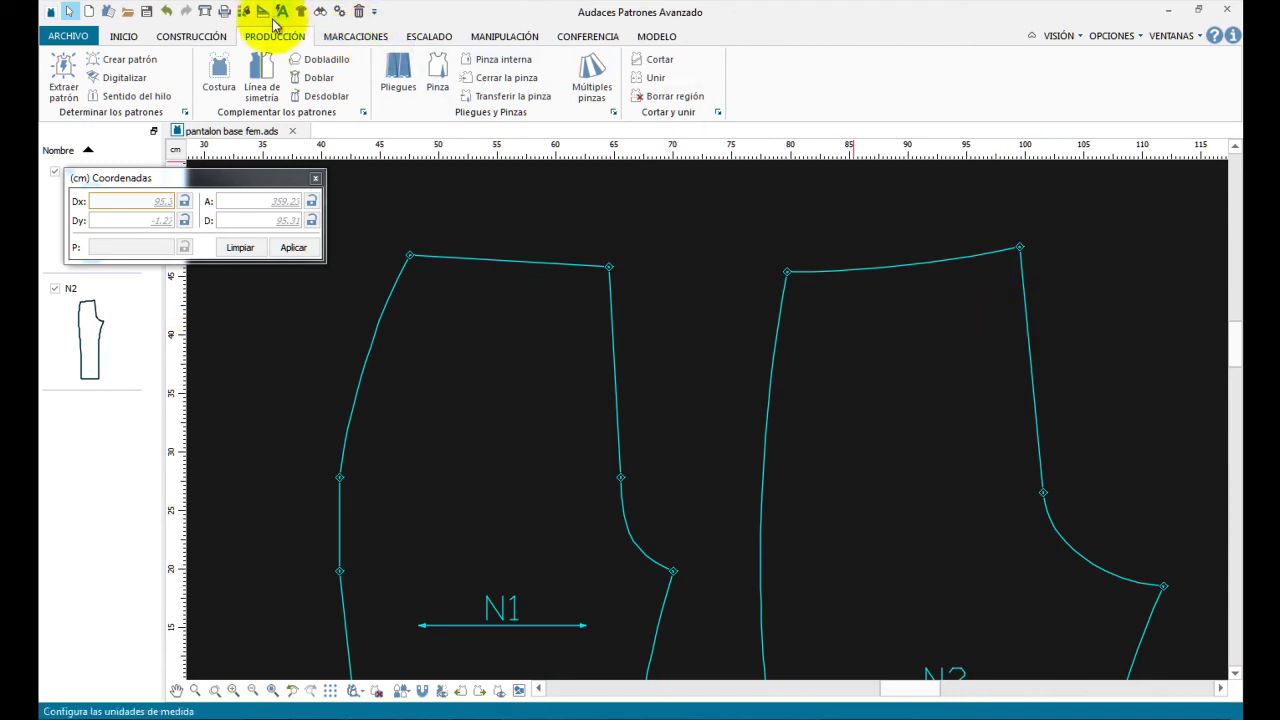
click(437, 72)
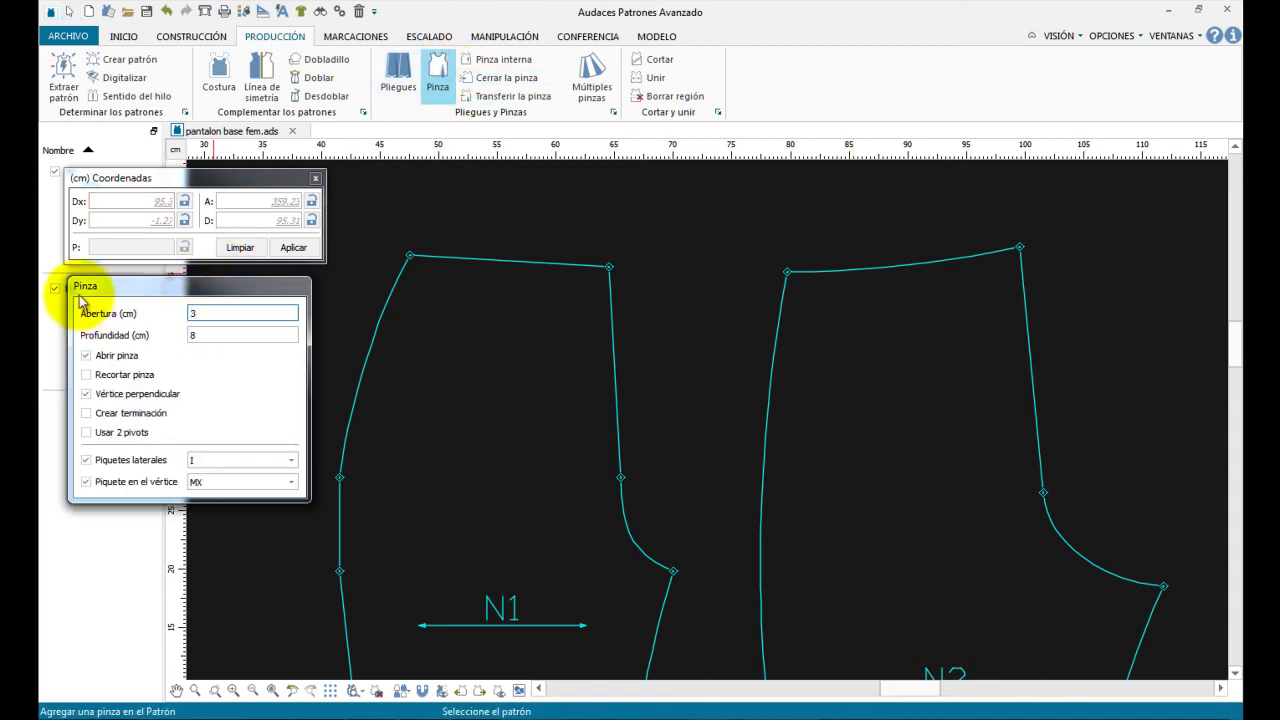
click(192, 338)
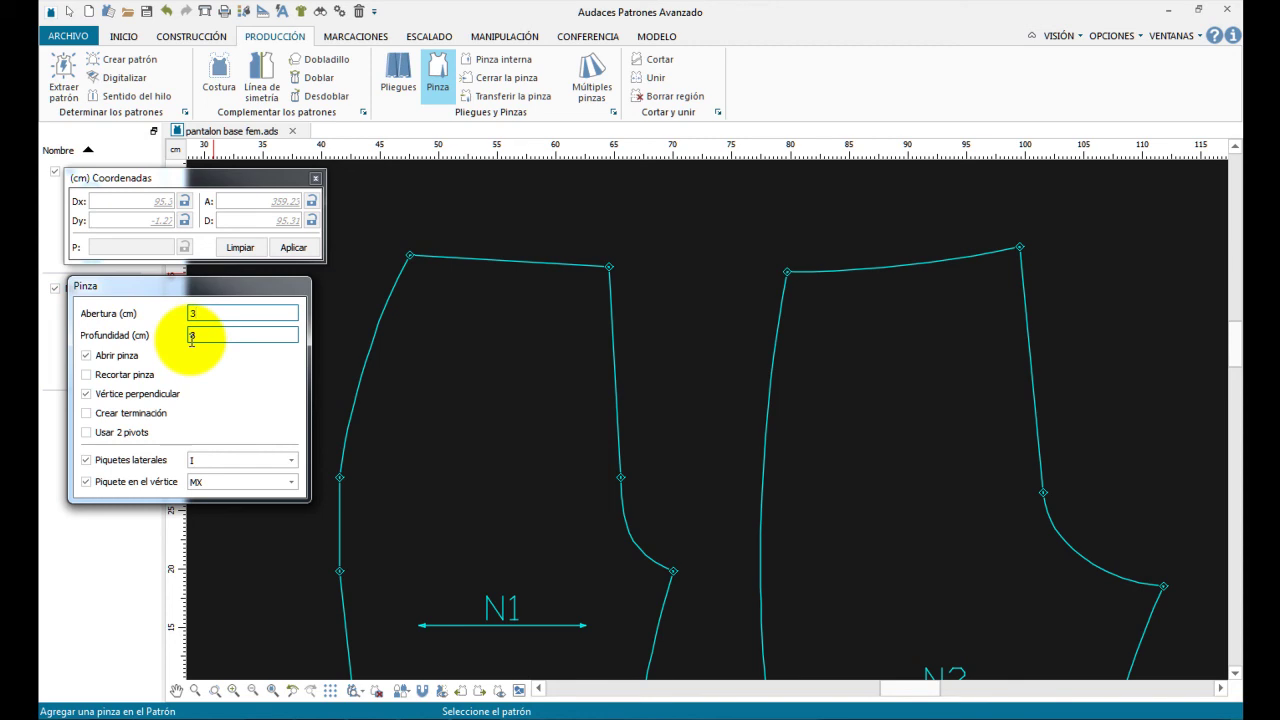
drag(192, 338, 139, 343)
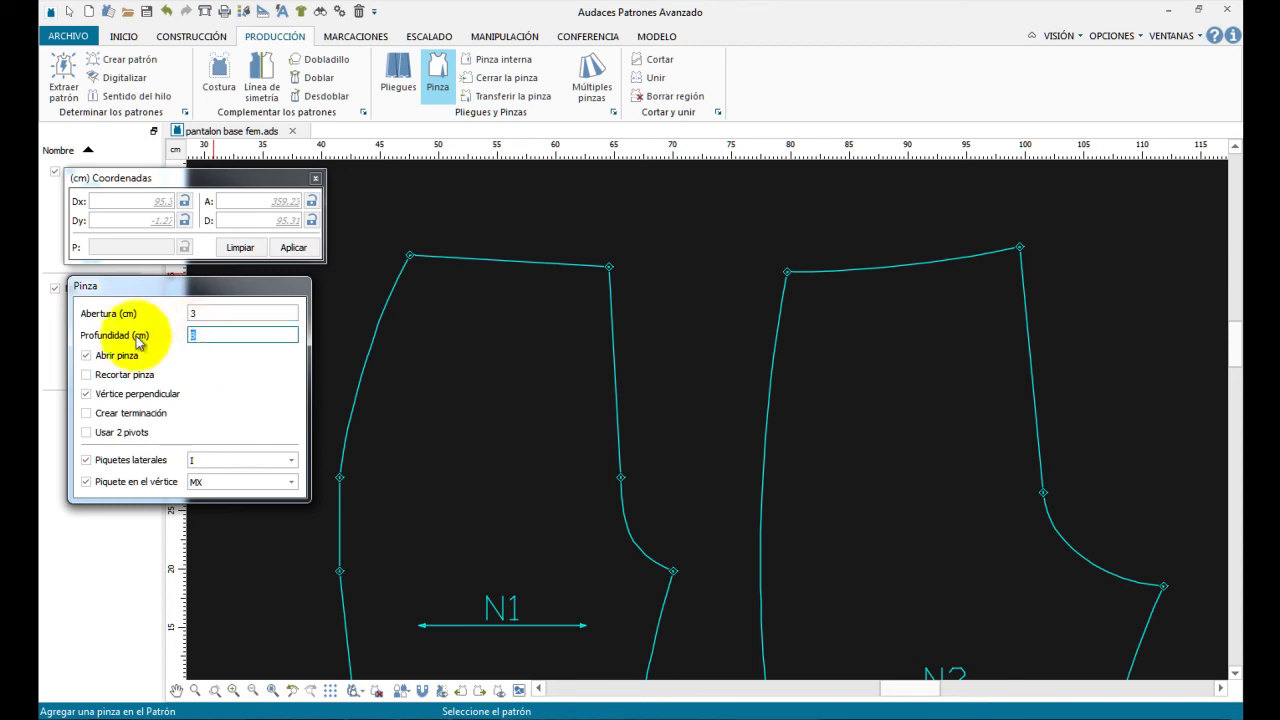
click(146, 419)
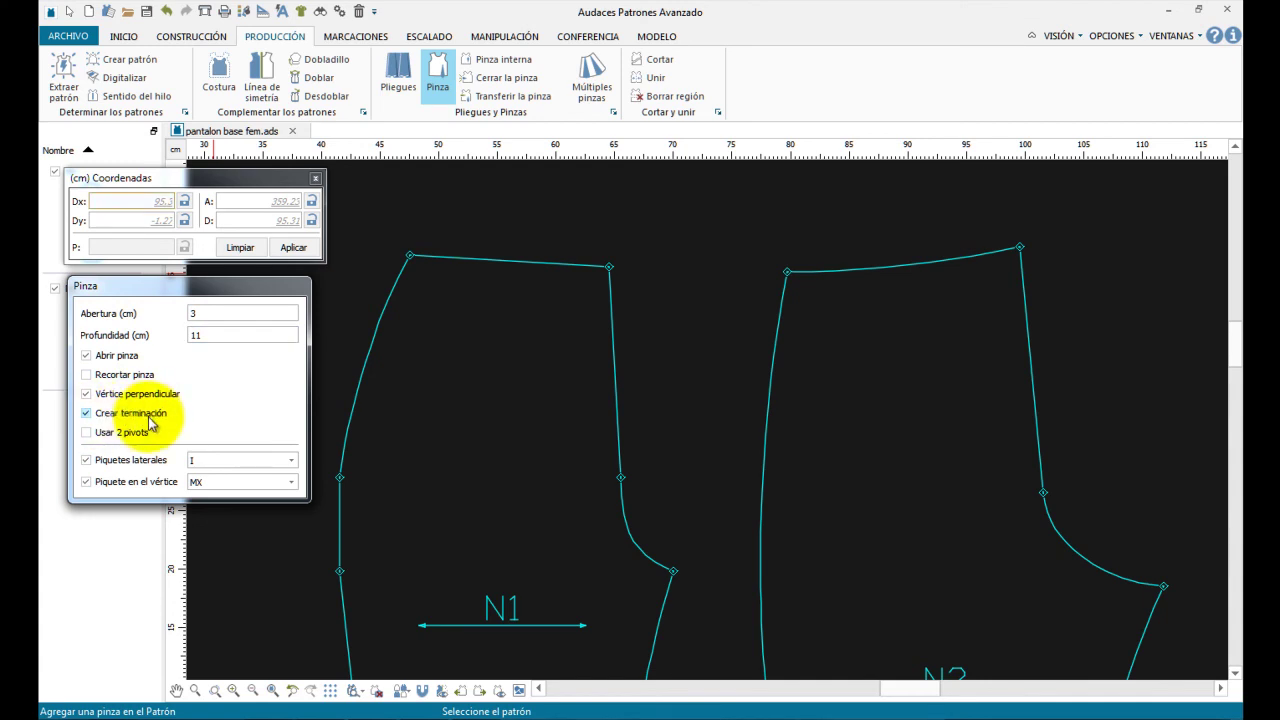
click(108, 356)
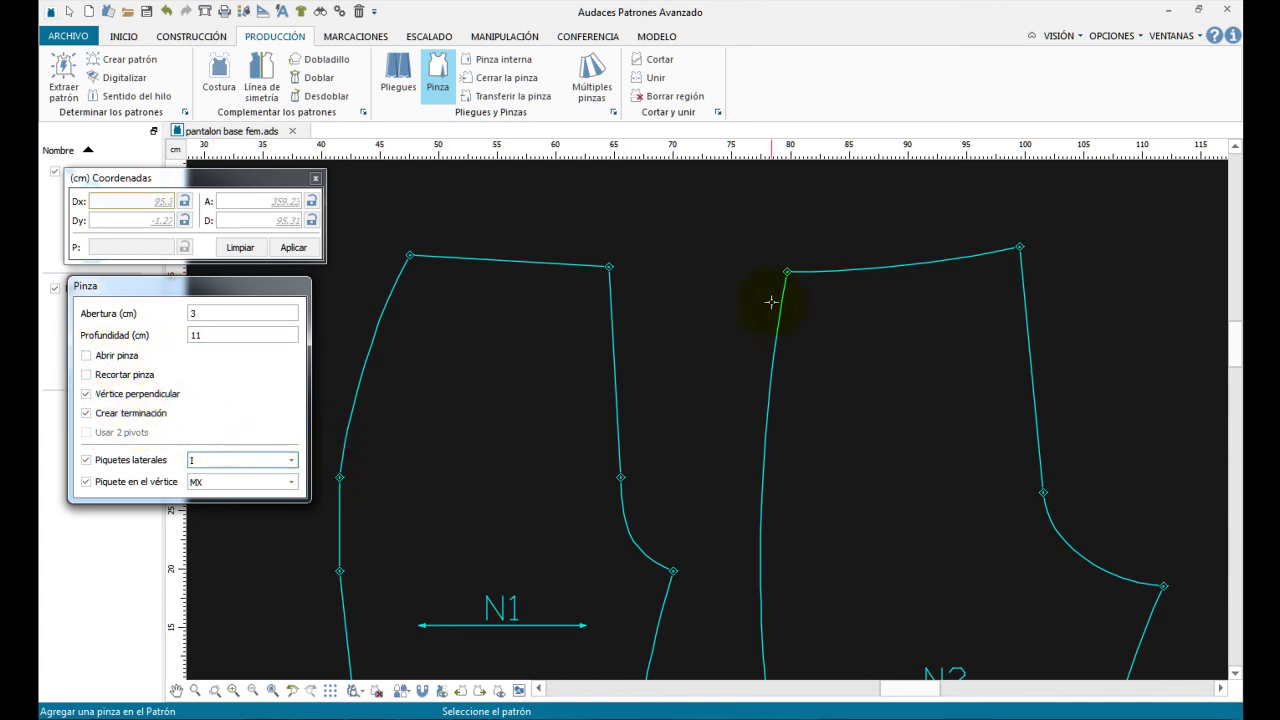
Place the dart near the middle of back piece N2's waistline and confirm it.
click(841, 271)
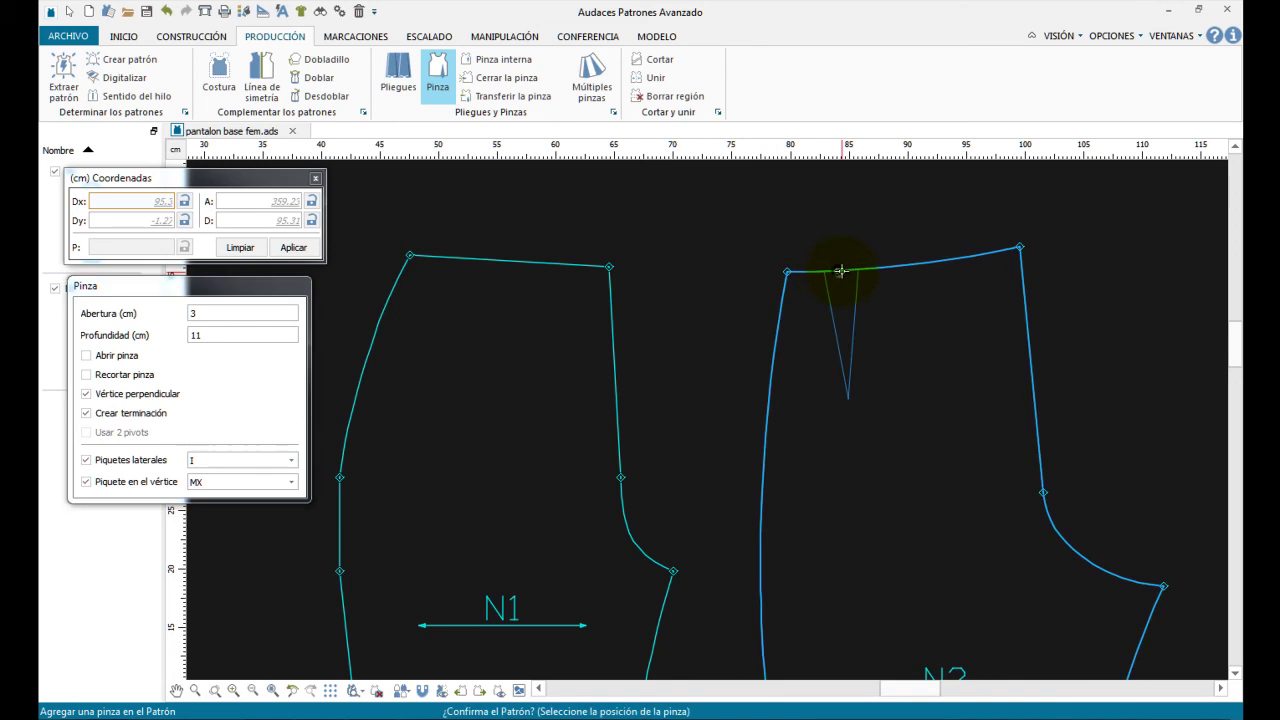
click(901, 266)
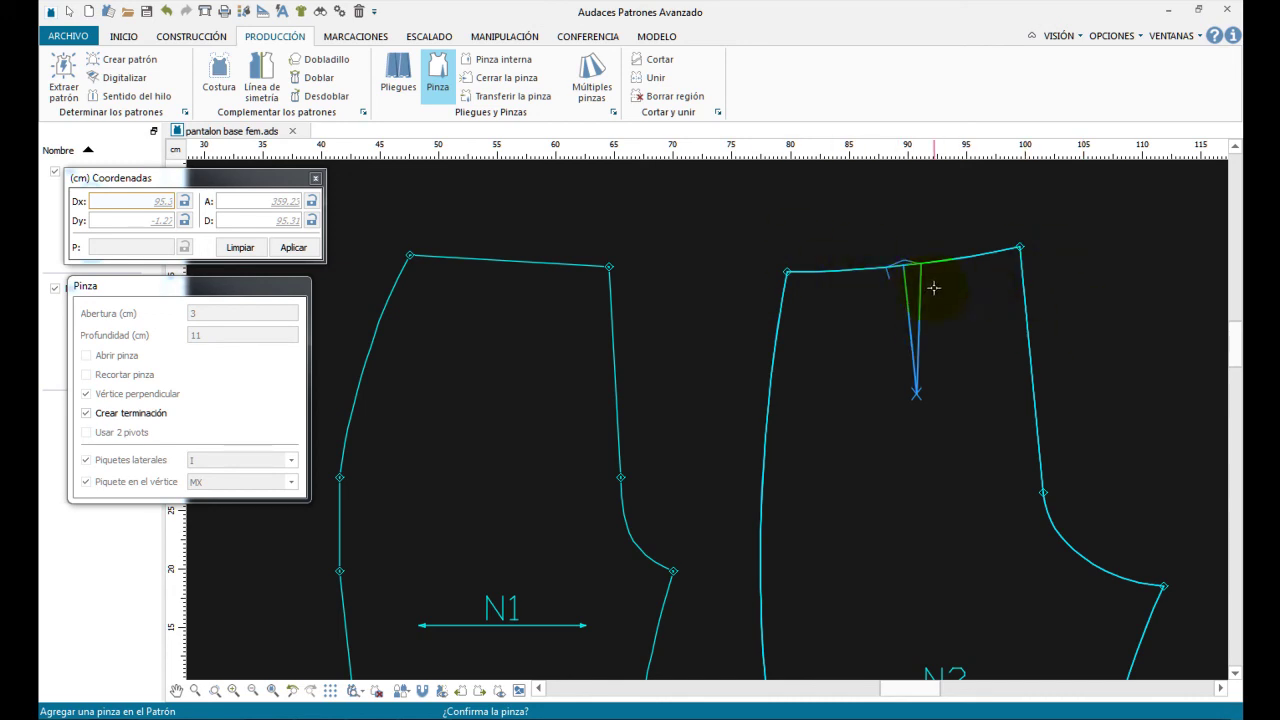
click(974, 285)
right_click(1072, 250)
Switch to the online pattern manual and examine the Base de Pantalón Paso 3 diagram for the back piece.
scroll(877, 391, up, 1)
scroll(748, 517, down, 2)
click(252, 690)
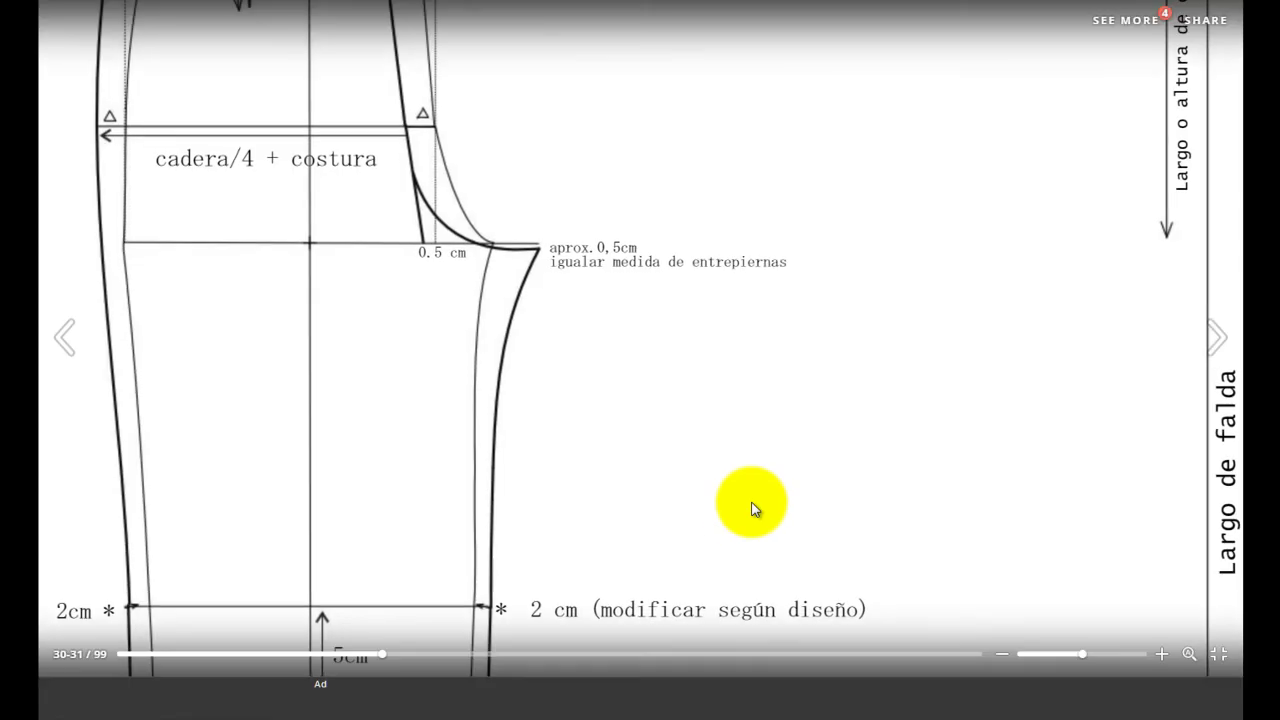
scroll(572, 232, up, 3)
scroll(582, 238, down, 3)
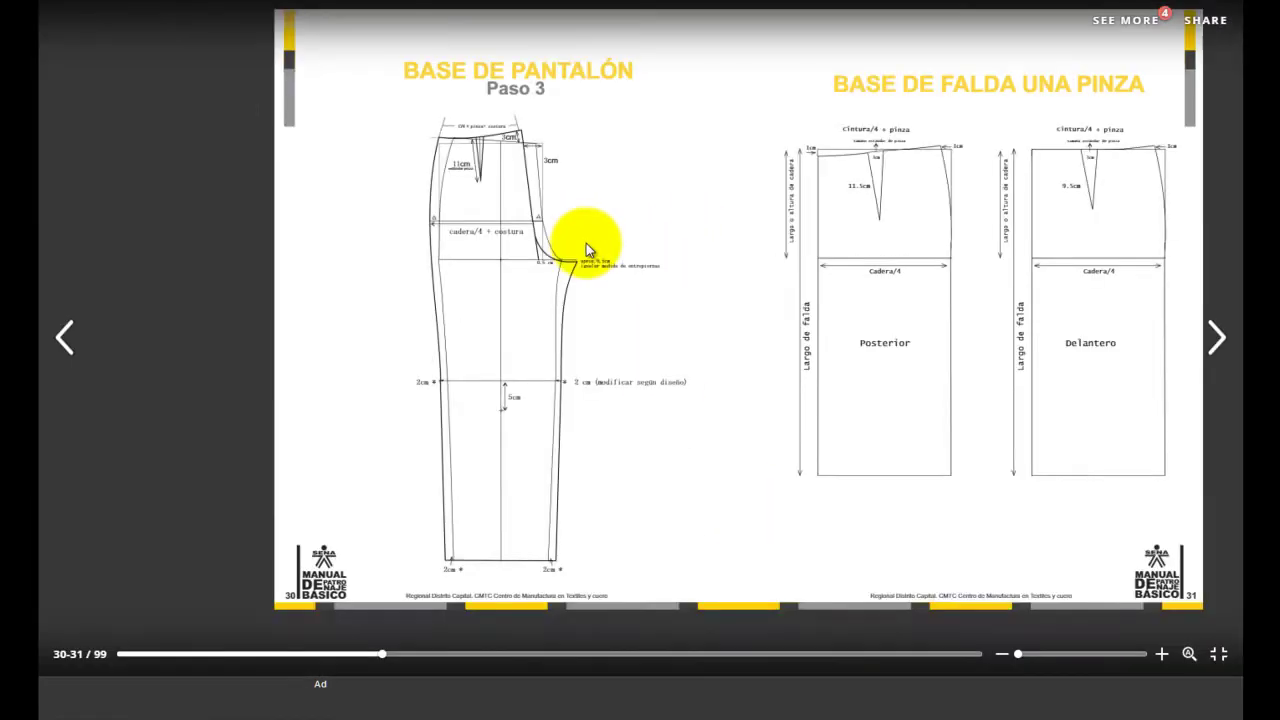